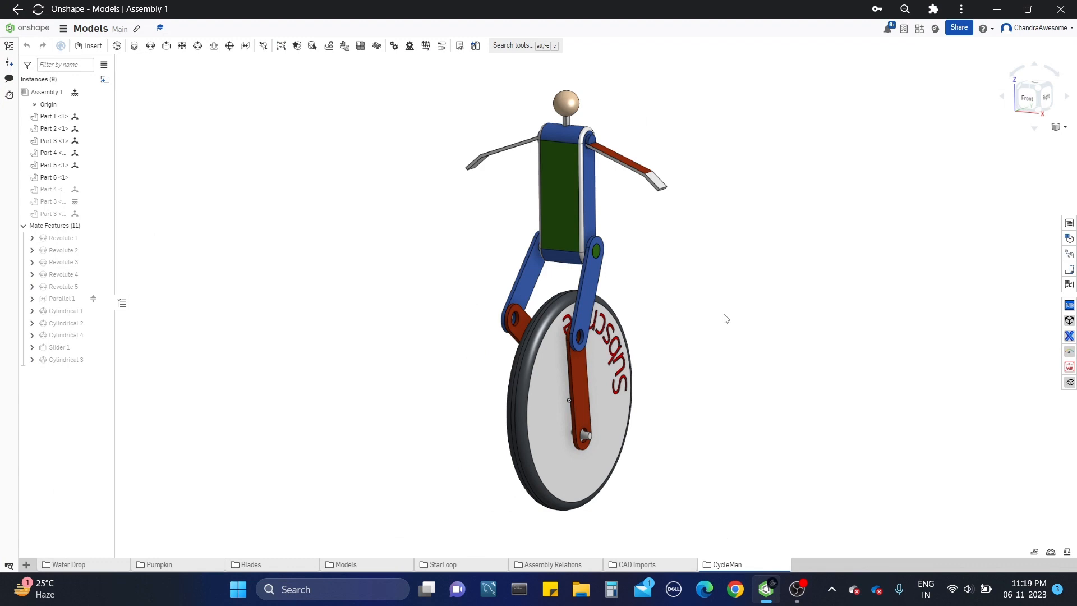
# Step: Create a new Part Studio in the Models document
pyautogui.moveTo(733, 296); pyautogui.dragTo(935, 308, button='right')
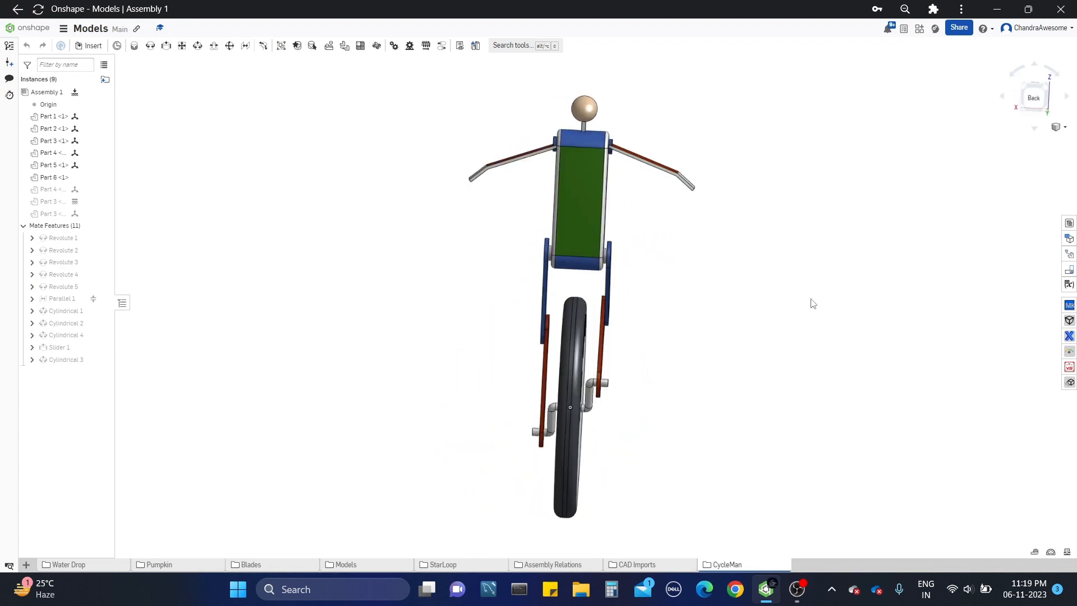
pyautogui.moveTo(741, 296); pyautogui.dragTo(720, 293, button='middle')
pyautogui.moveTo(665, 289); pyautogui.dragTo(811, 307, button='right')
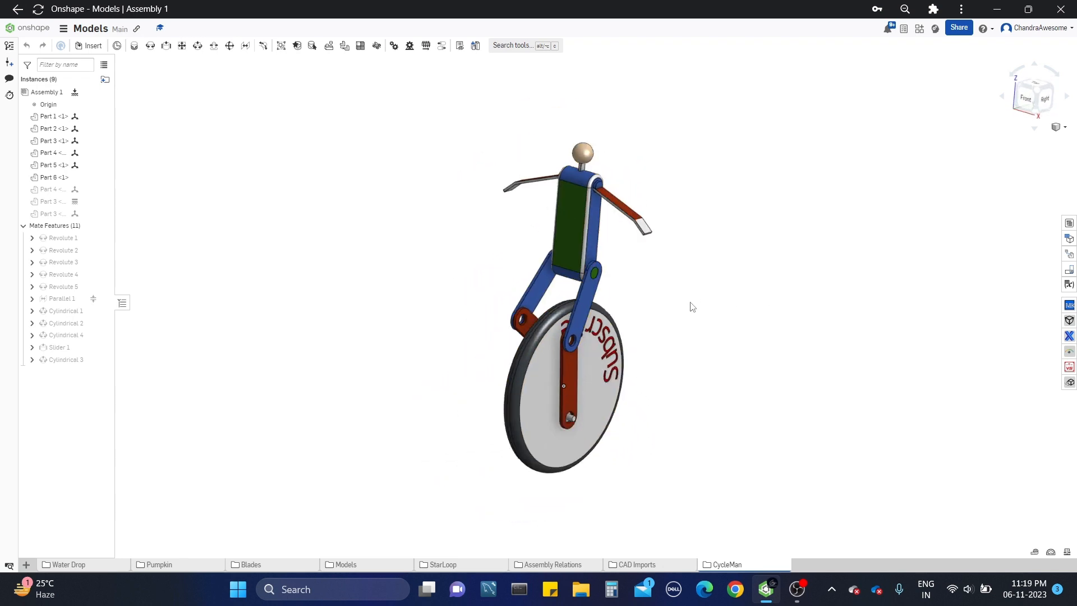
pyautogui.moveTo(705, 279); pyautogui.dragTo(703, 303, button='right')
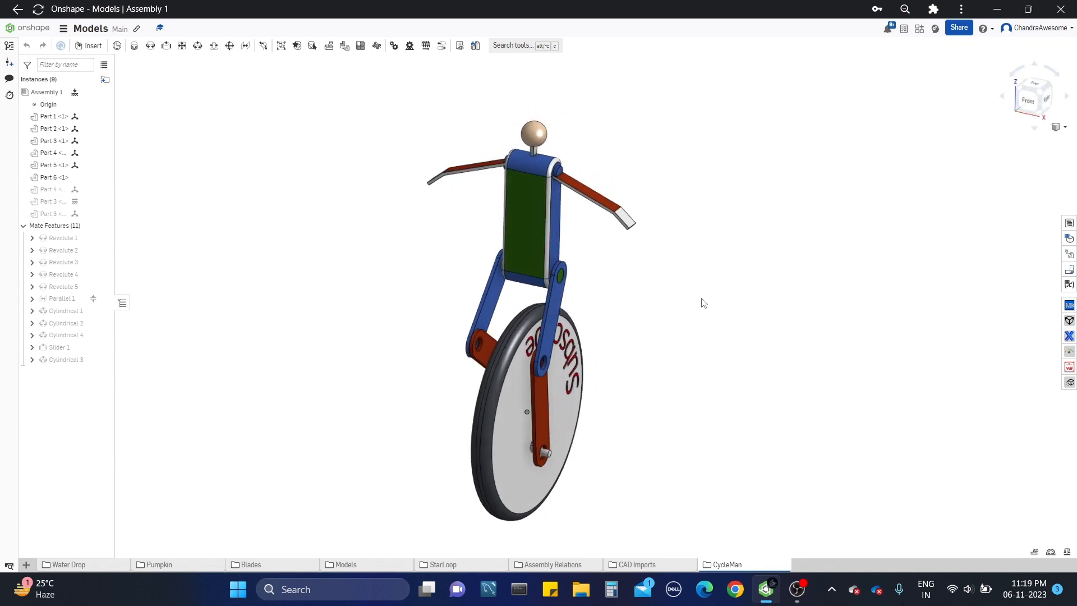
pyautogui.scroll(-2, 359, 304)
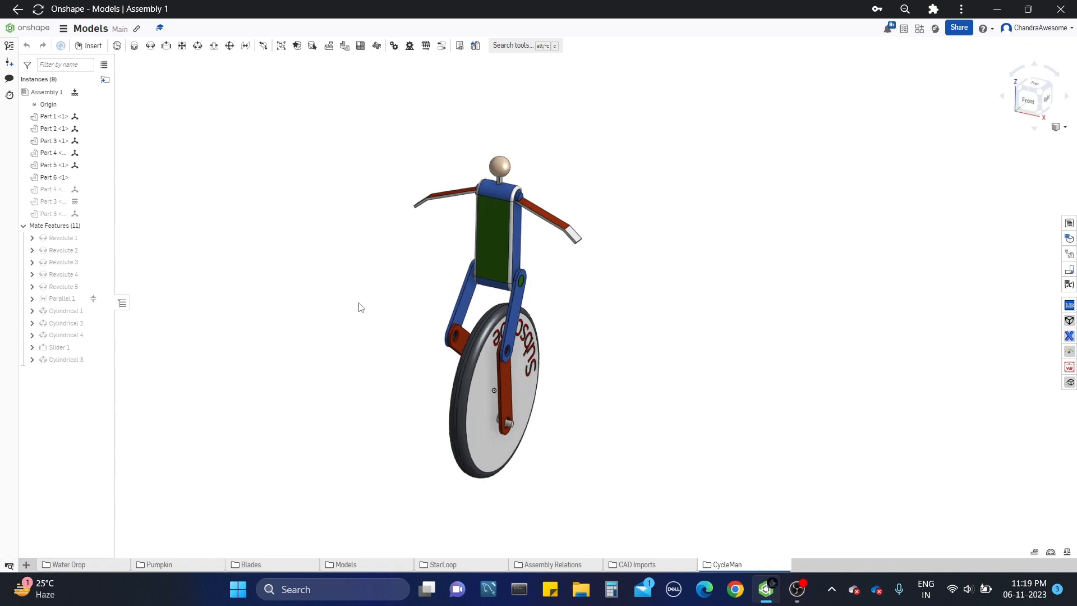
pyautogui.click(26, 565)
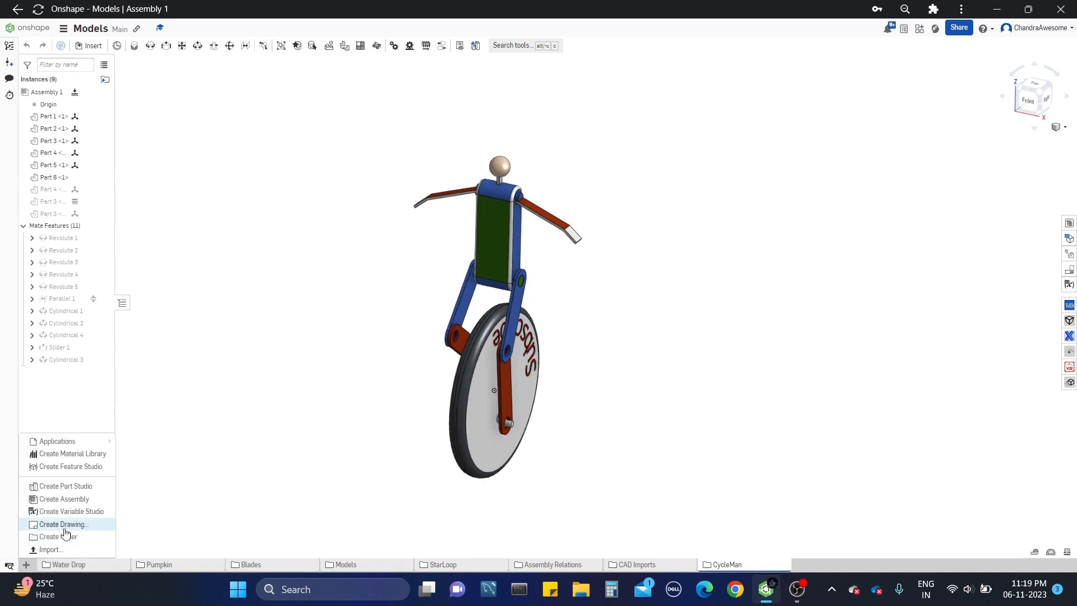
pyautogui.click(86, 486)
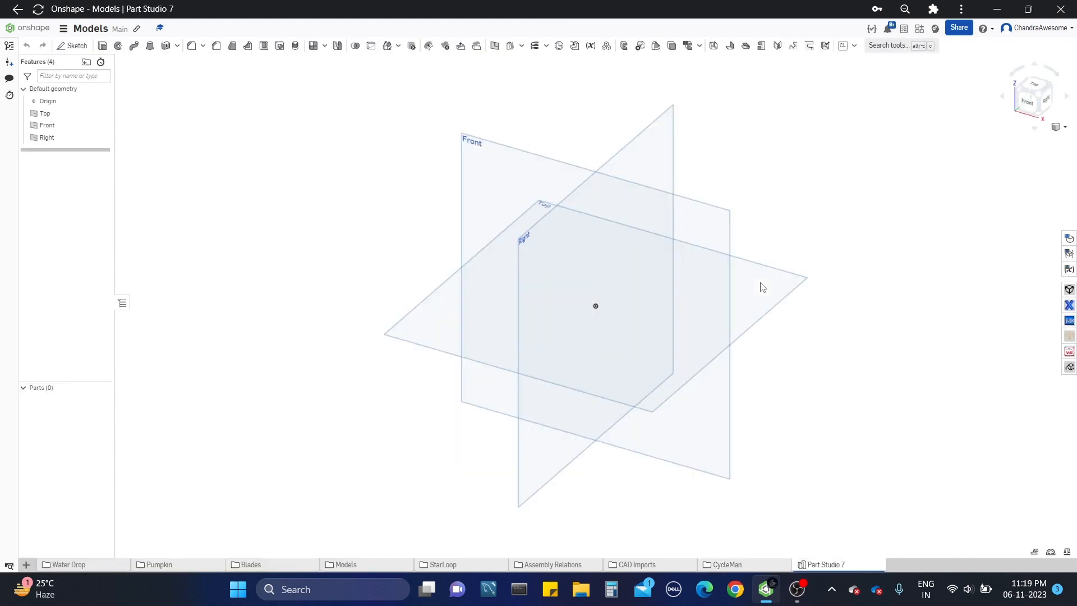
# Step: Open Part Studio 4 in the CycleMan folder and examine the finished model's legs, wheel, torso, arms and head
pyautogui.click(753, 566)
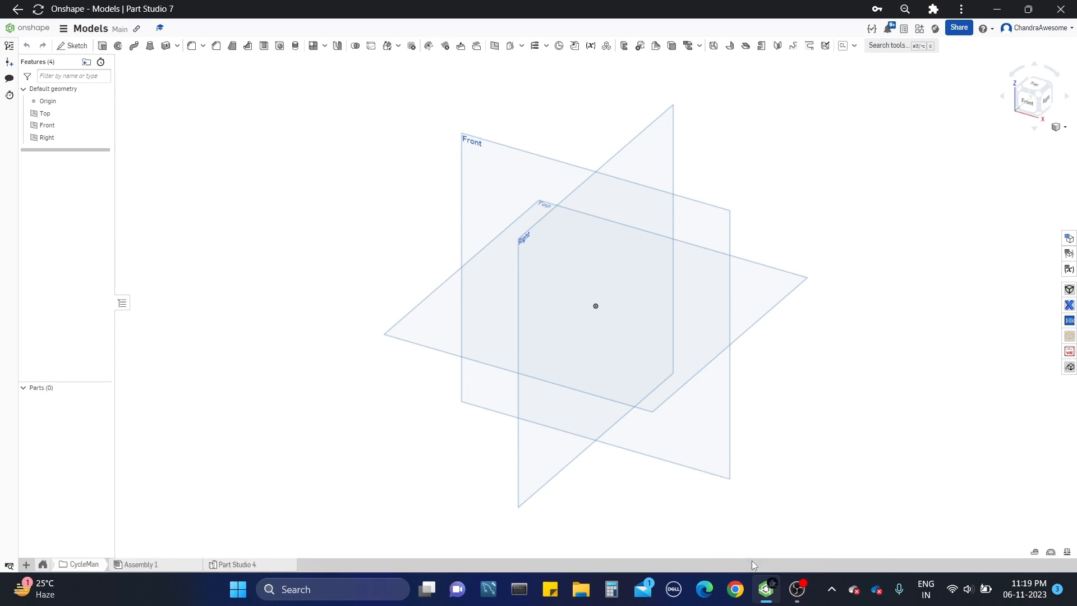
pyautogui.click(228, 565)
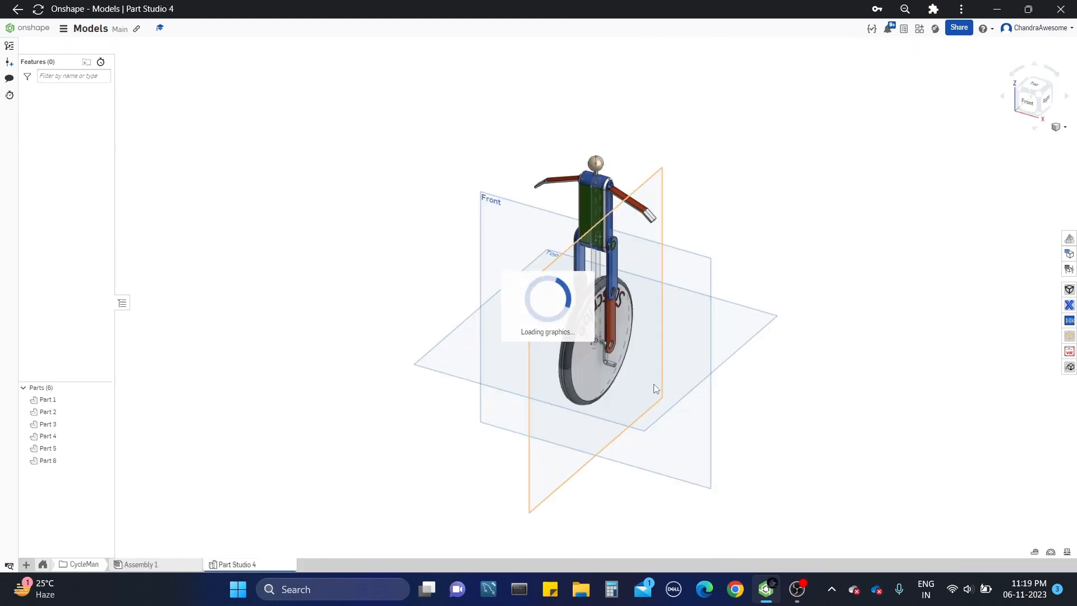
pyautogui.scroll(5, 613, 308)
pyautogui.scroll(-4, 543, 392)
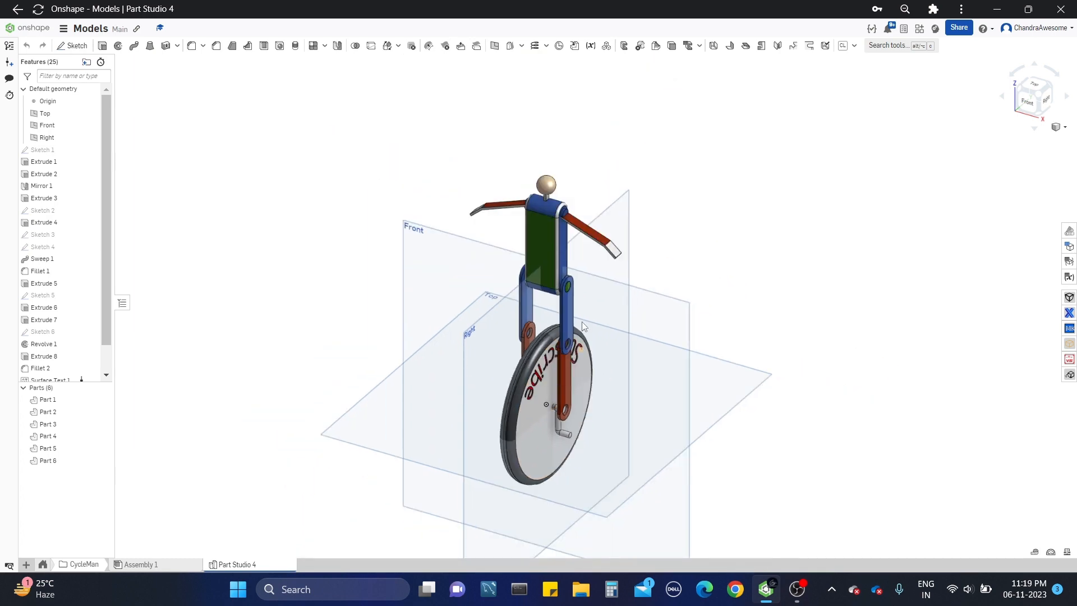
pyautogui.scroll(4, 582, 322)
pyautogui.moveTo(581, 322); pyautogui.dragTo(582, 266, button='right')
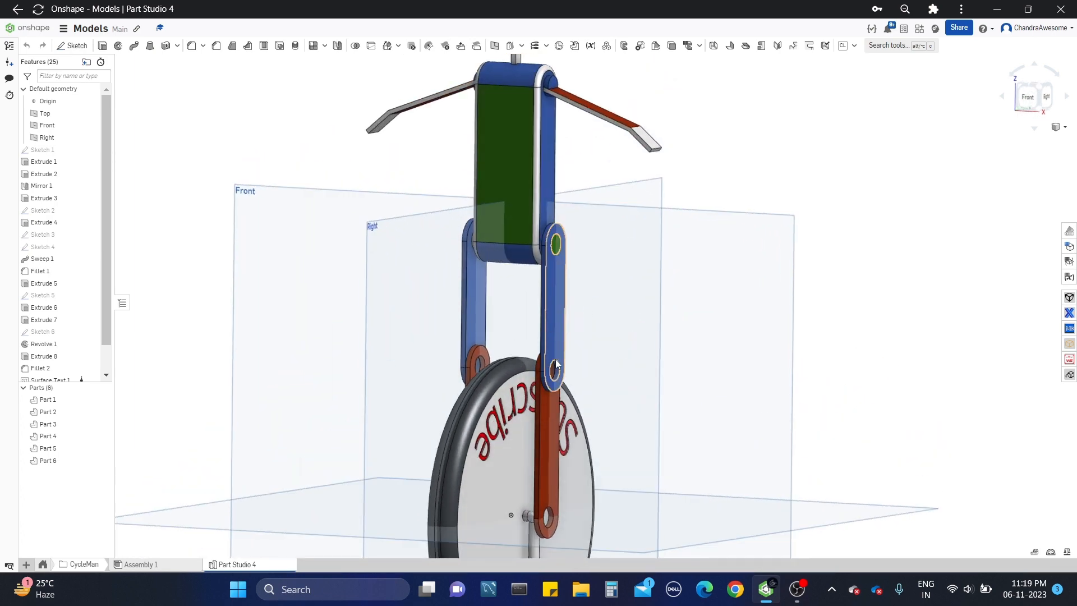
pyautogui.moveTo(553, 388)
pyautogui.mouseDown(button='right')
pyautogui.moveTo(541, 401)
pyautogui.moveTo(549, 396)
pyautogui.mouseUp(button='right')
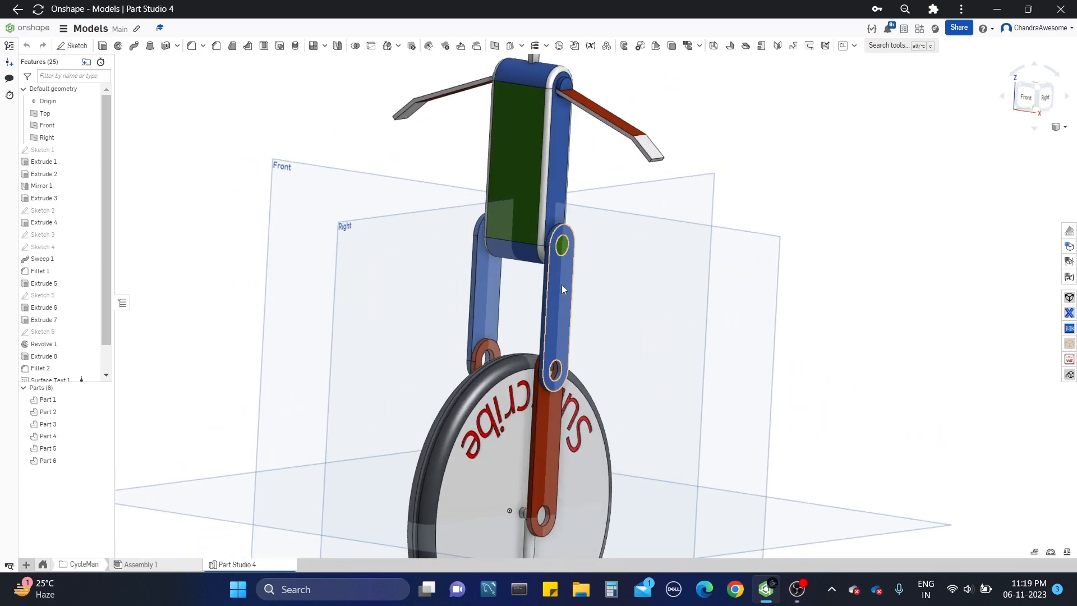
pyautogui.scroll(-2, 562, 281)
pyautogui.scroll(3, 547, 459)
pyautogui.scroll(-4, 547, 459)
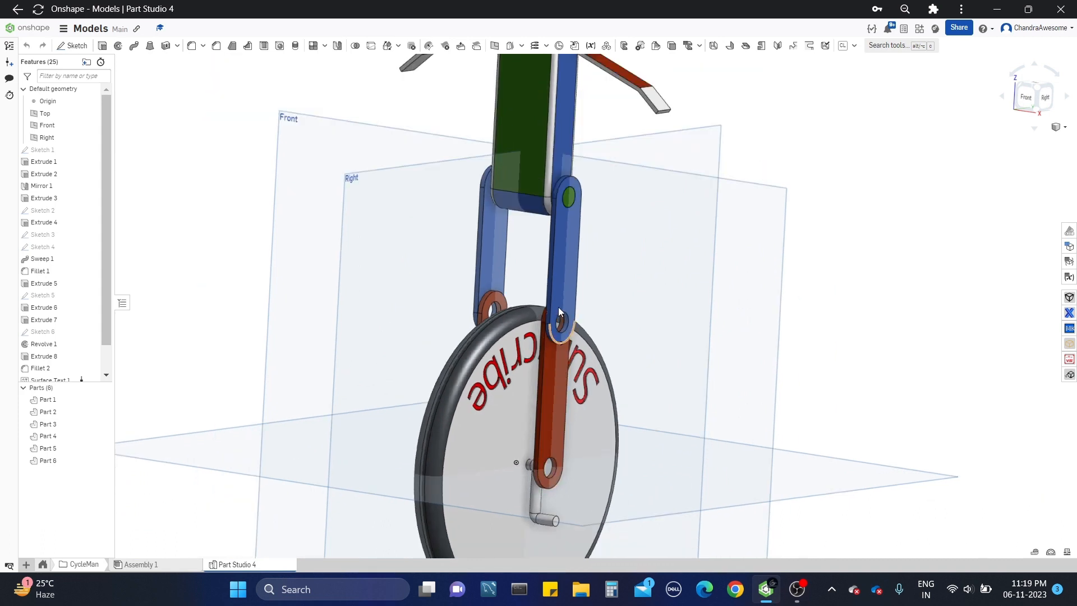
pyautogui.scroll(1, 543, 507)
pyautogui.moveTo(543, 507); pyautogui.dragTo(598, 420, button='right')
pyautogui.scroll(4, 563, 270)
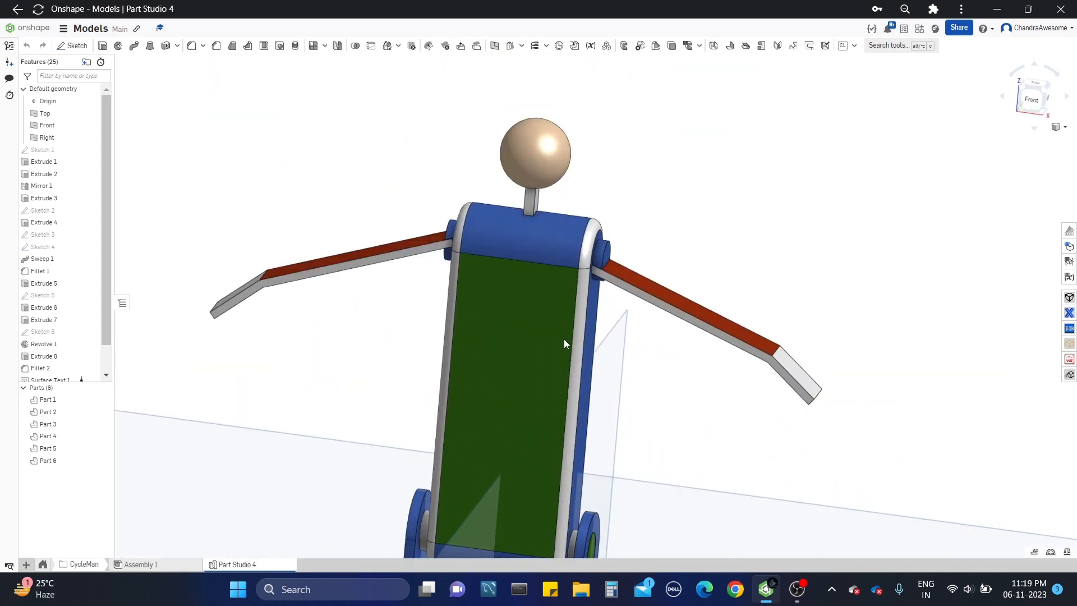
pyautogui.moveTo(565, 341); pyautogui.dragTo(579, 280, button='right')
pyautogui.scroll(-3, 585, 288)
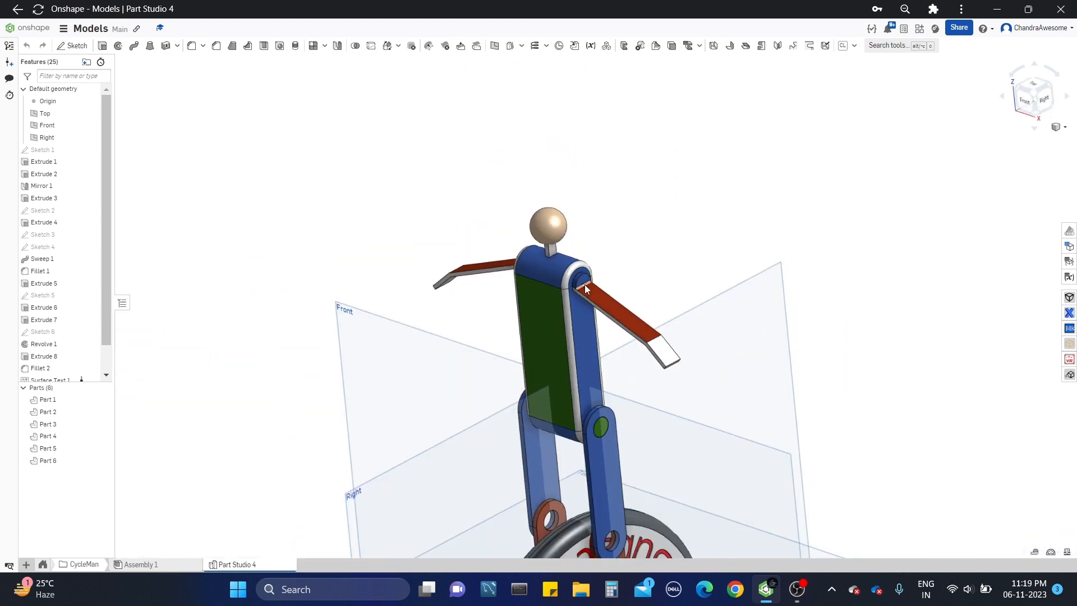
pyautogui.scroll(-2, 589, 286)
pyautogui.scroll(3, 516, 311)
pyautogui.scroll(-3, 530, 214)
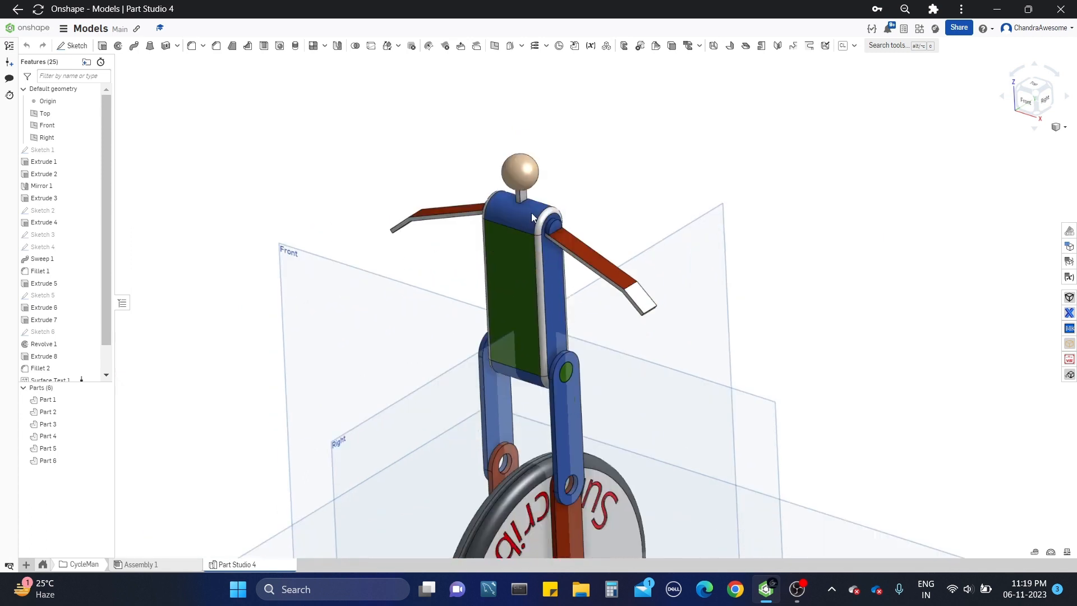
pyautogui.moveTo(531, 214); pyautogui.dragTo(558, 87, button='middle')
pyautogui.moveTo(560, 325); pyautogui.dragTo(533, 289, button='middle')
pyautogui.scroll(-2, 541, 275)
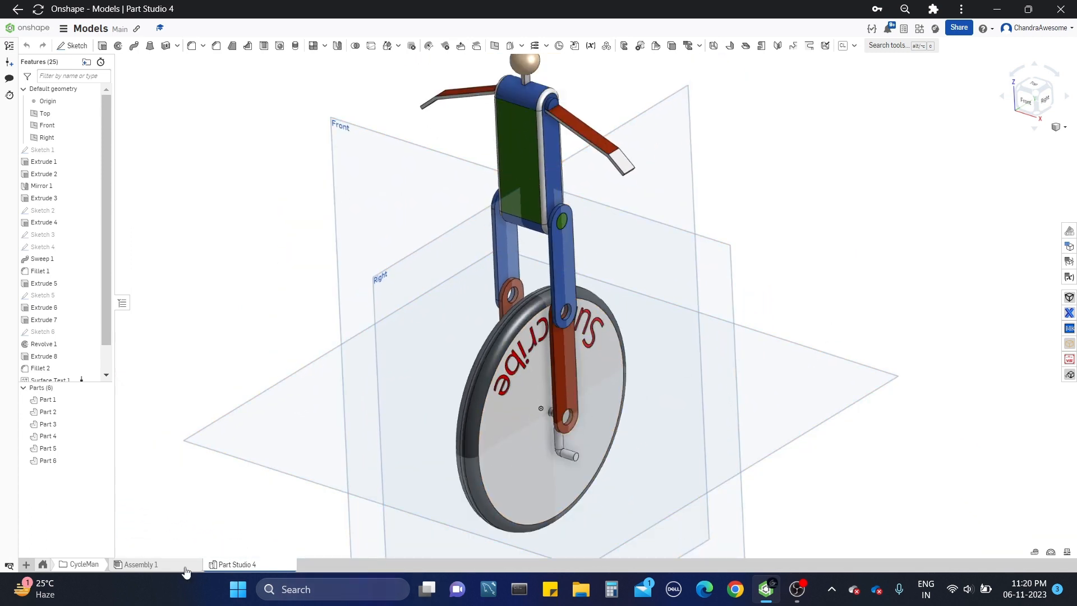
# Step: Move Part Studio 7 into the CycleMan folder and open that folder
pyautogui.click(48, 568)
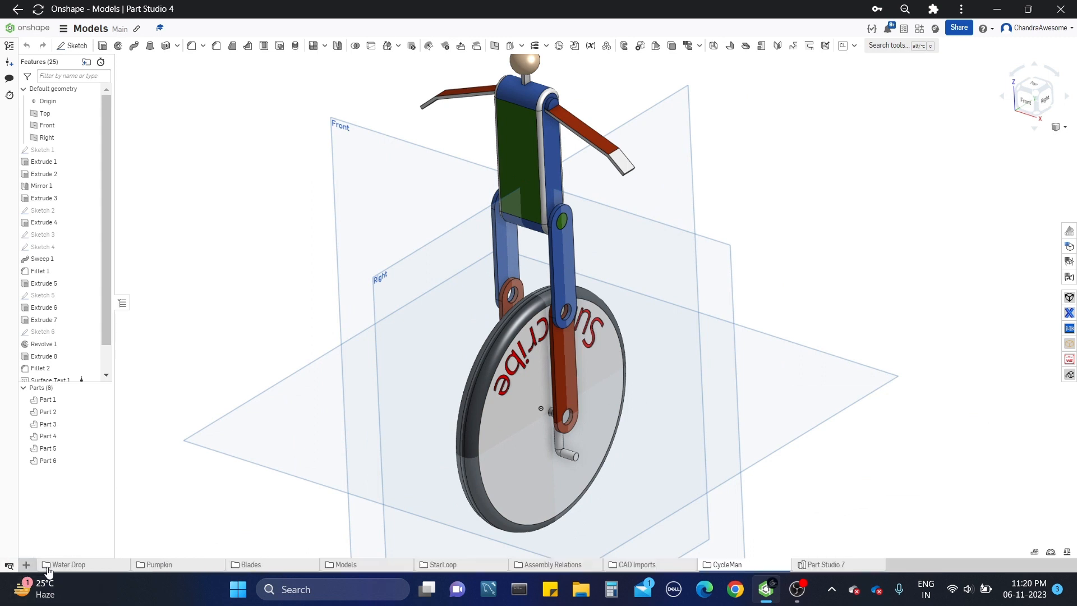
pyautogui.click(820, 567)
pyautogui.moveTo(812, 569); pyautogui.dragTo(761, 562)
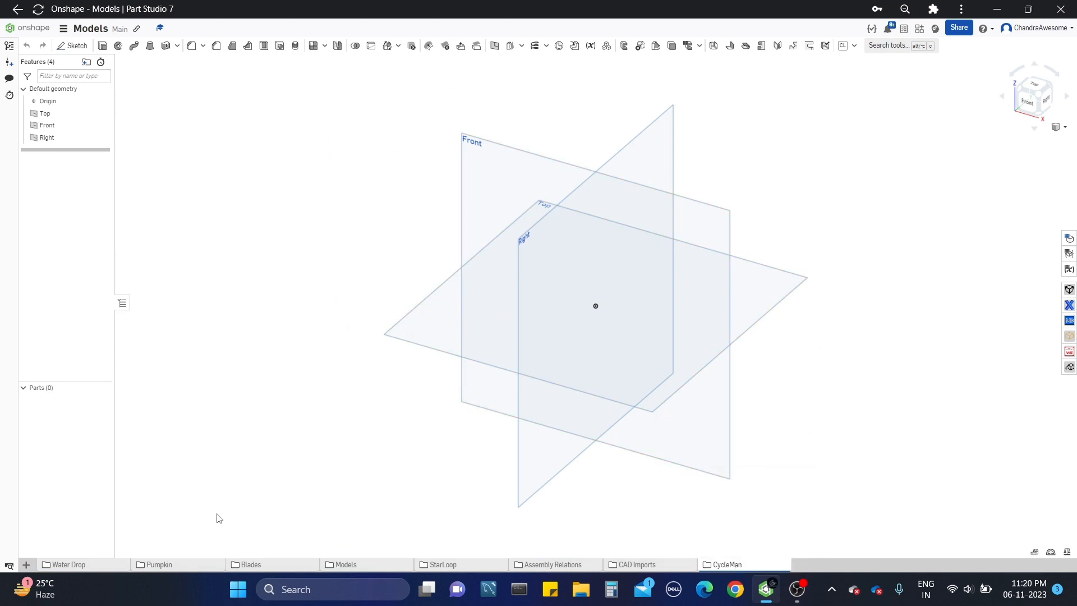
pyautogui.click(738, 564)
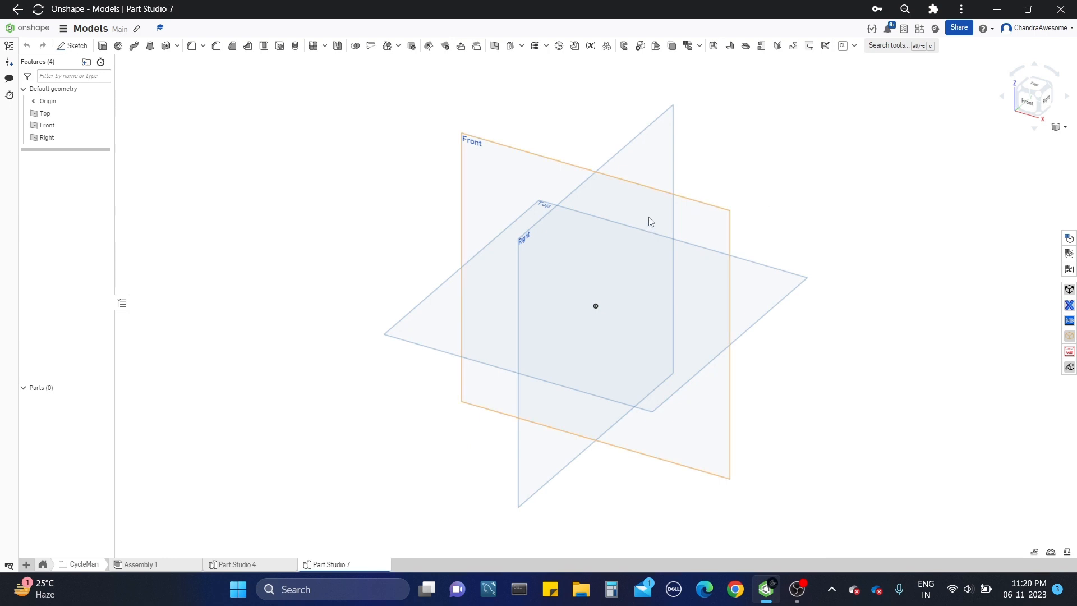
# Step: Start a sketch on the Right plane and view the plane straight on
pyautogui.click(666, 150)
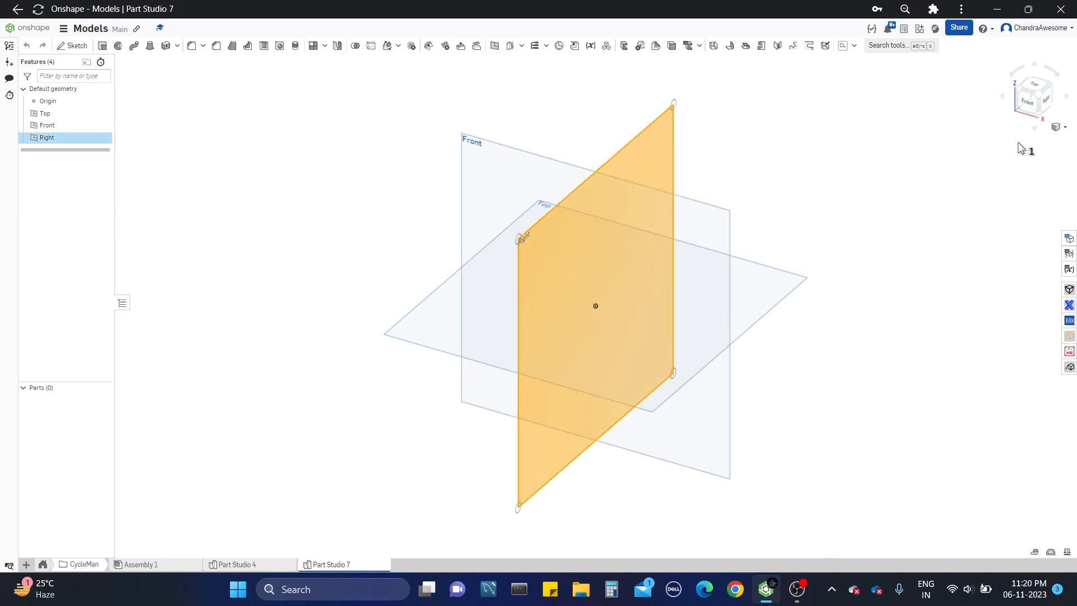
pyautogui.click(1053, 103)
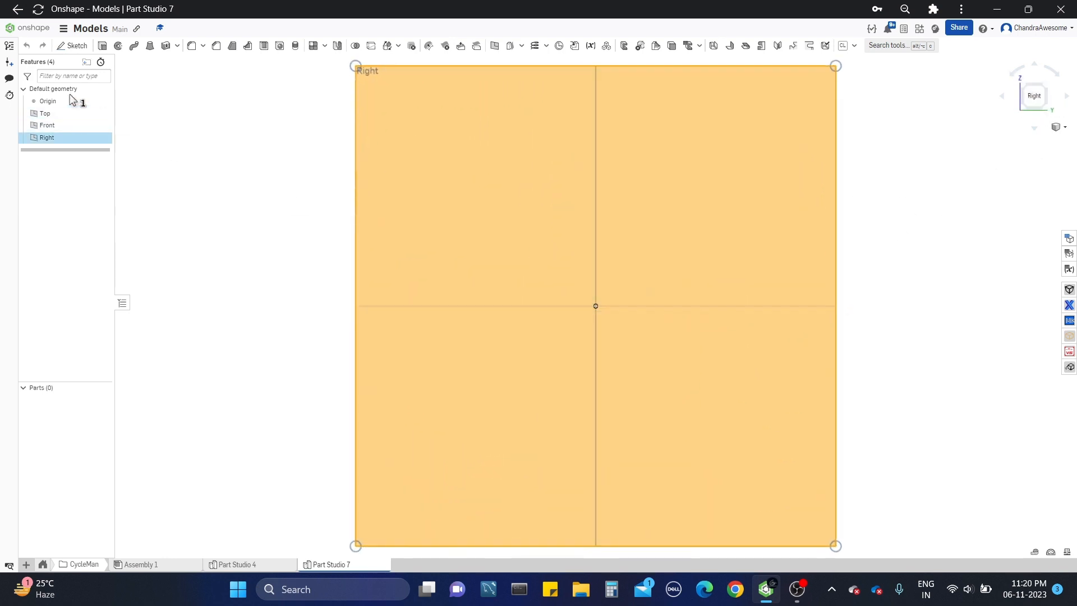
pyautogui.click(74, 49)
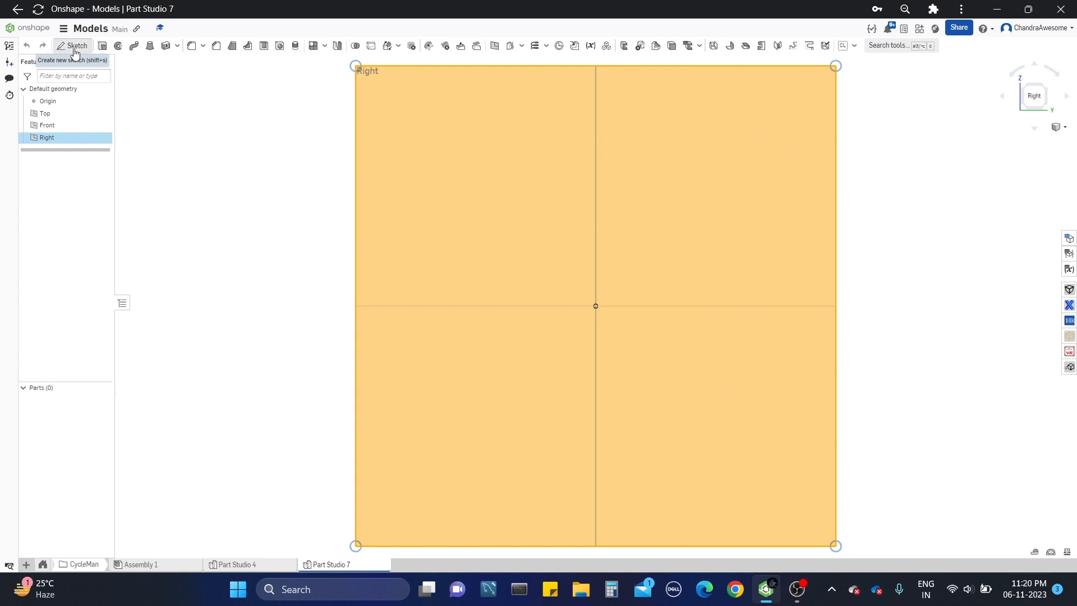
pyautogui.scroll(-2, 520, 227)
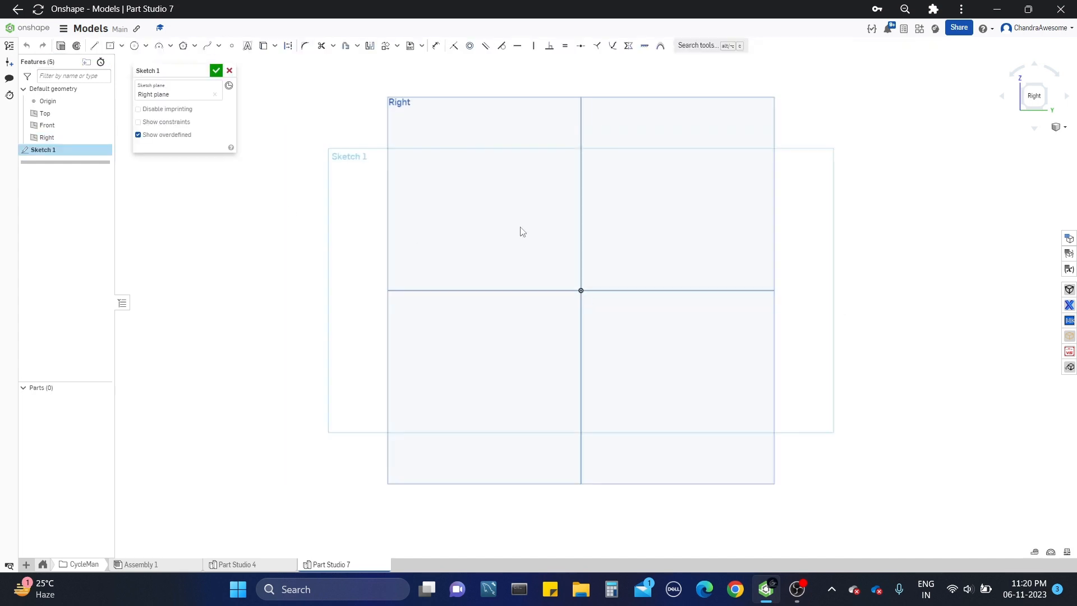
pyautogui.moveTo(541, 228); pyautogui.dragTo(528, 263, button='middle')
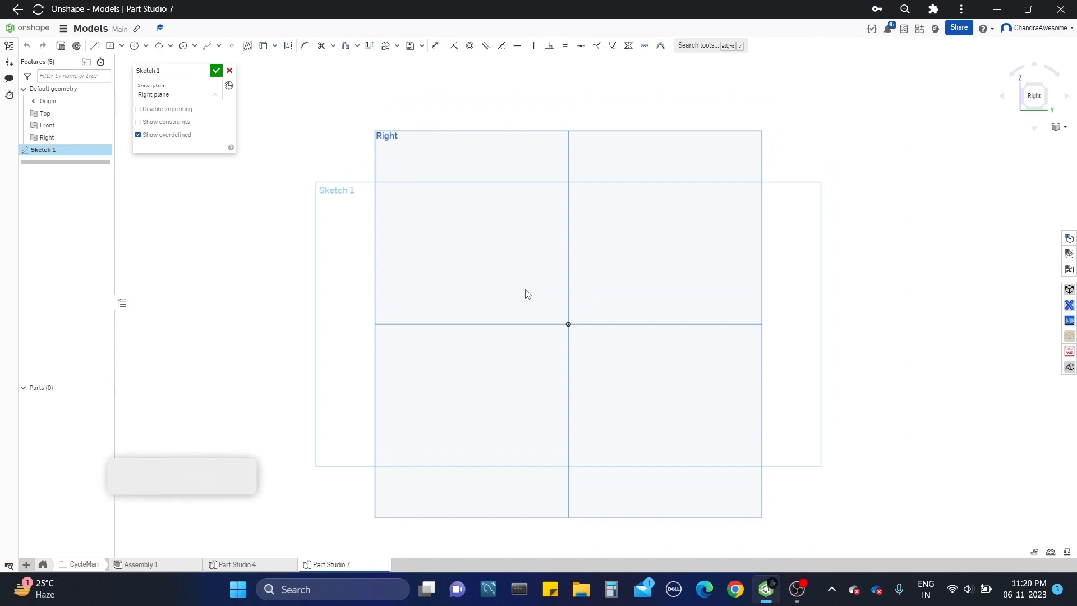
# Step: Sketch a narrow vertical rectangle centred on the origin, about 2.6 in tall and about 0.25 in wide
pyautogui.click(110, 45)
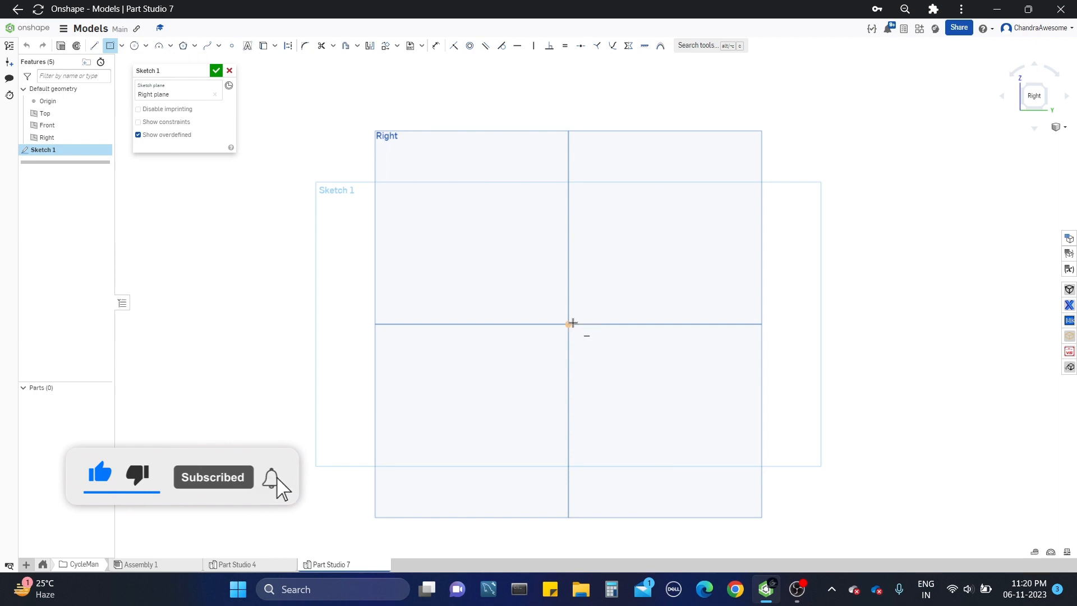
pyautogui.click(568, 325)
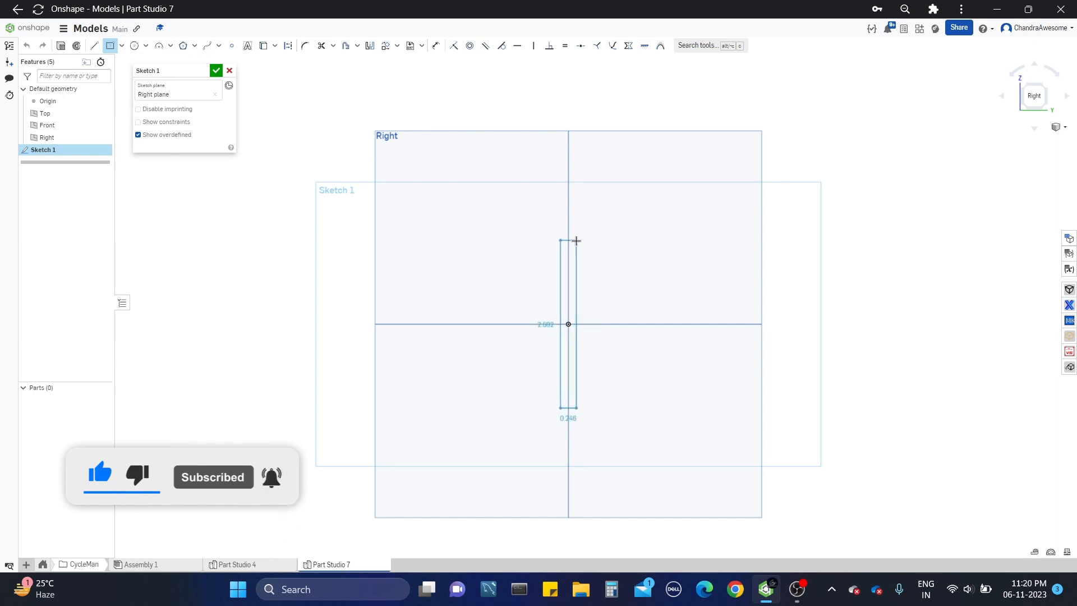
pyautogui.click(576, 240)
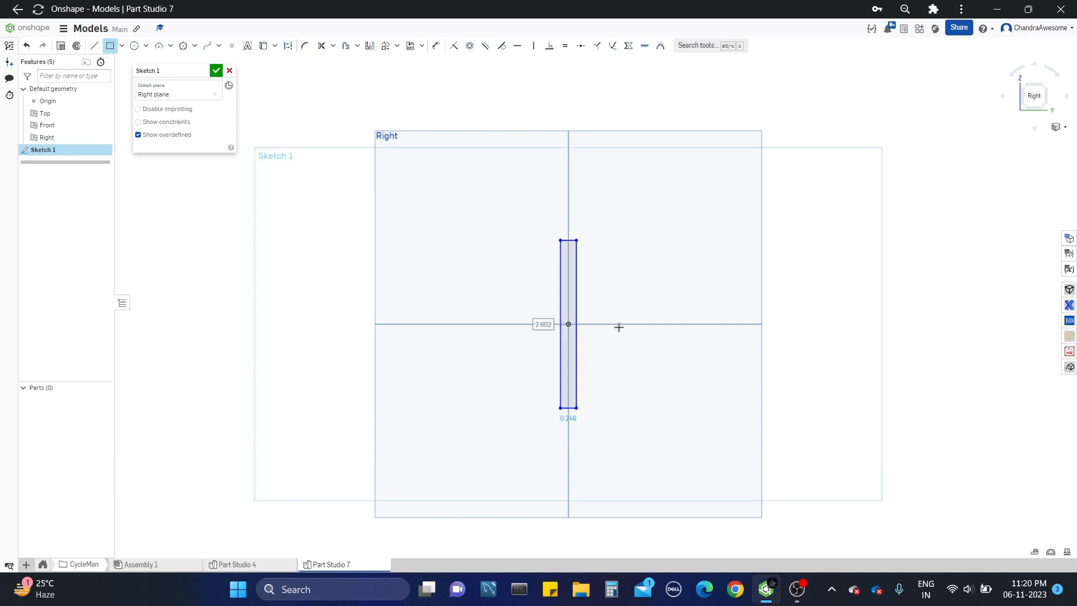
# Step: Dimension the rectangle's long vertical side to a height of 2.5 in
pyautogui.press('d')
pyautogui.click(577, 293)
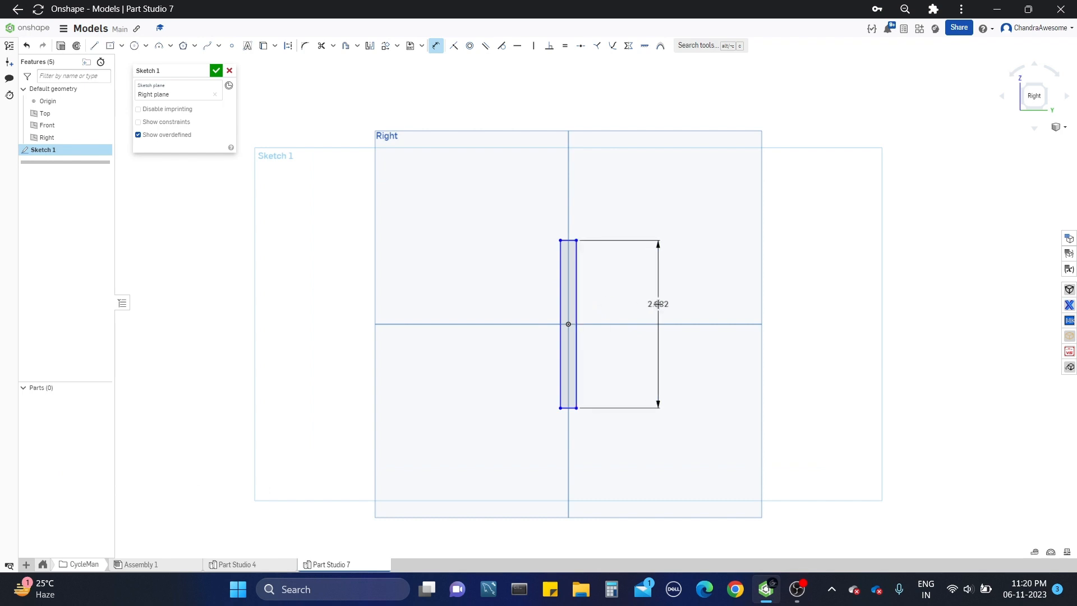
pyautogui.click(658, 304)
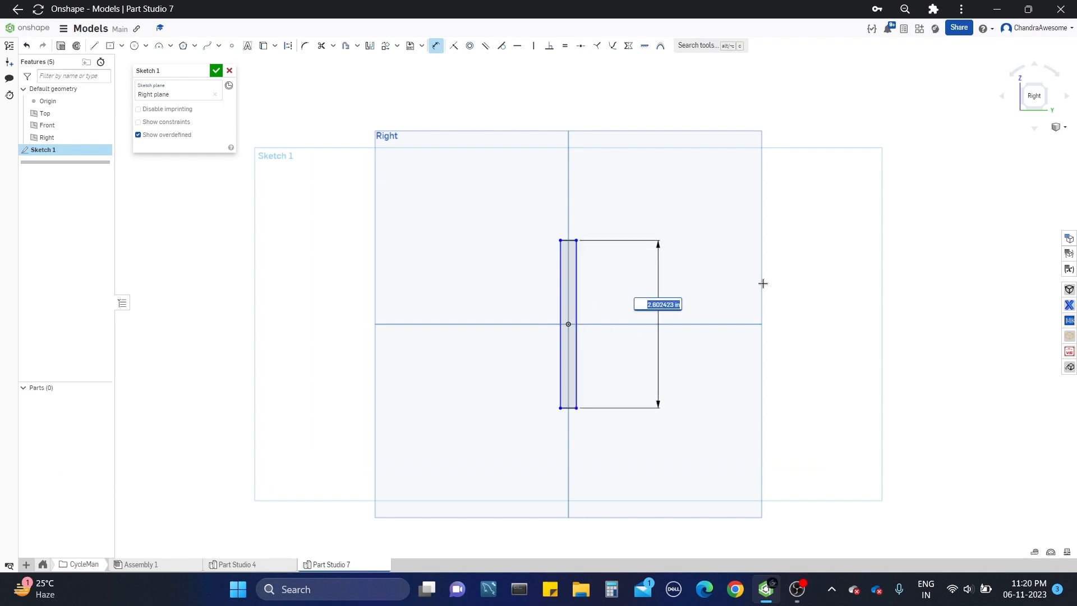
pyautogui.write('1')
pyautogui.write('.5')
pyautogui.press('Return')
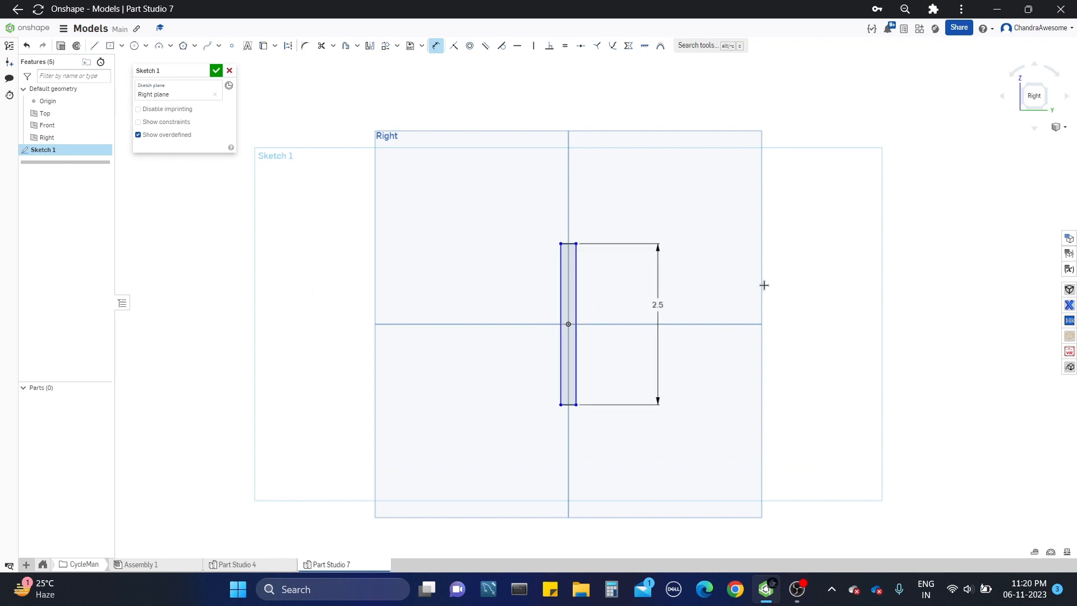
# Step: Dimension the rectangle's short upper side to a width of 0.25 in
pyautogui.scroll(2, 764, 285)
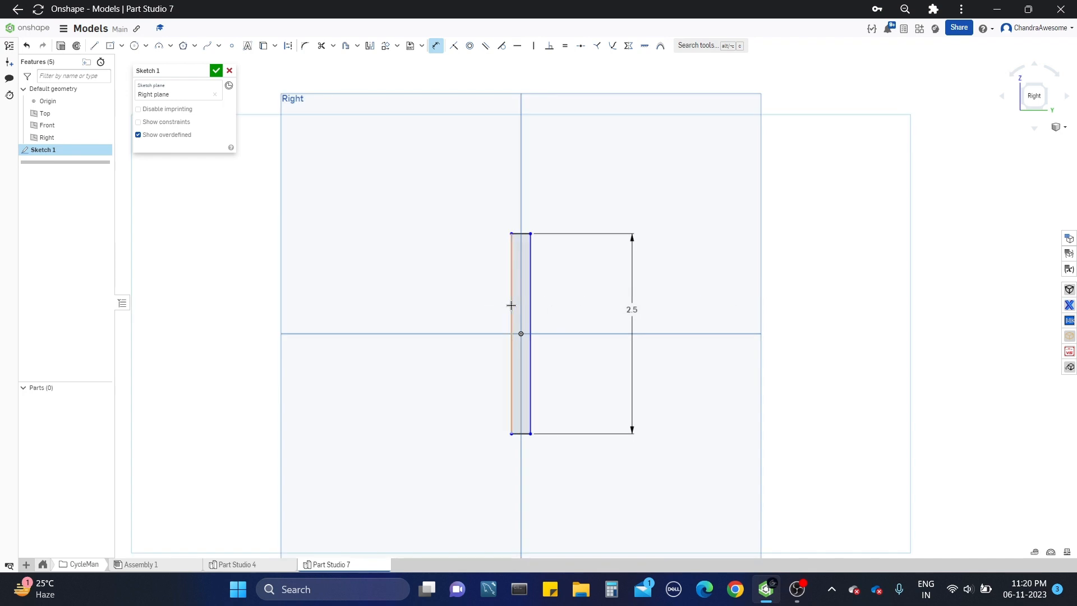
pyautogui.click(526, 233)
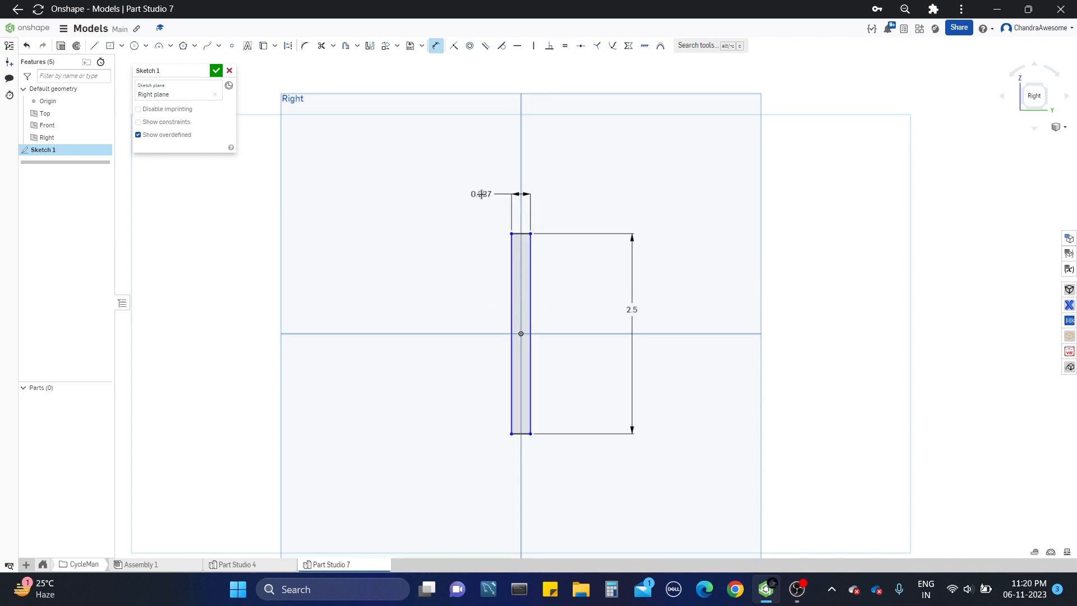
pyautogui.click(508, 193)
pyautogui.write('25')
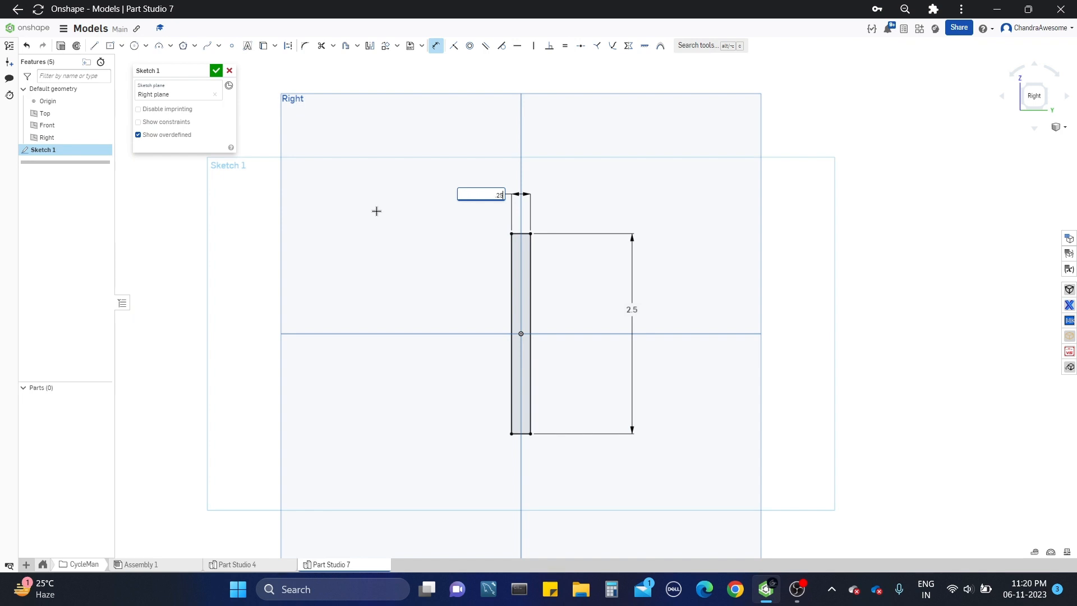
pyautogui.press('Return')
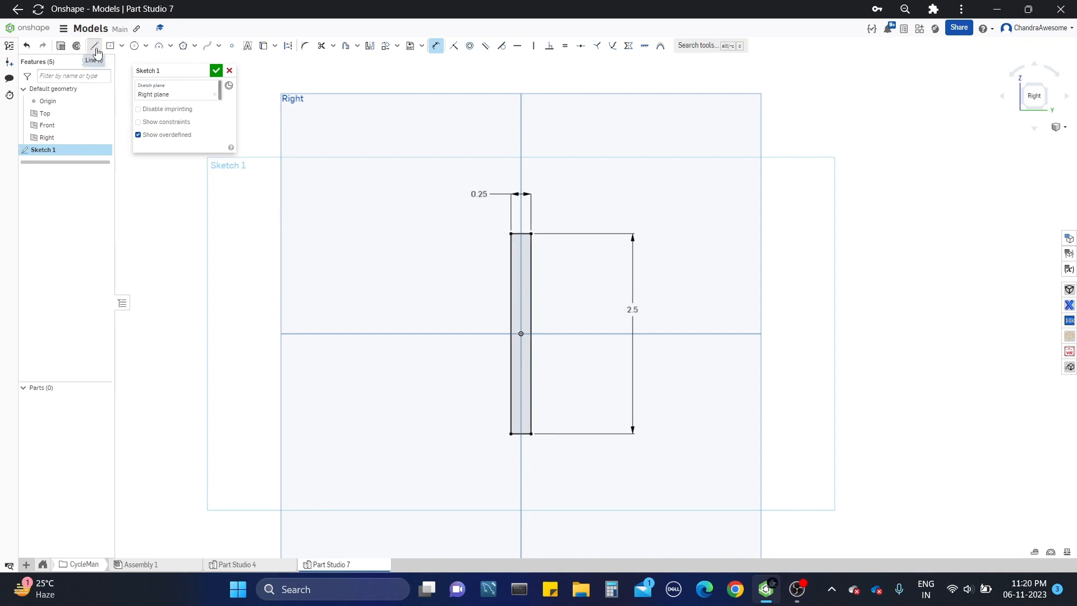
# Step: Draw a 0.25 in horizontal line across the rectangle through the origin, joining its two long sides, and finish the sketch
pyautogui.click(94, 45)
pyautogui.scroll(5, 479, 325)
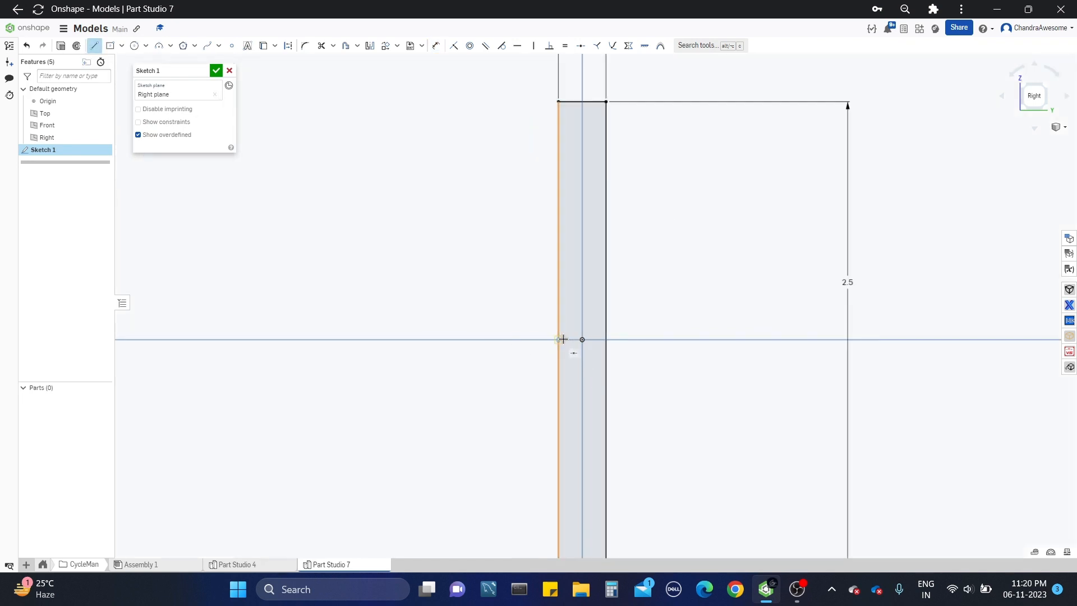
pyautogui.click(581, 339)
pyautogui.scroll(-4, 609, 342)
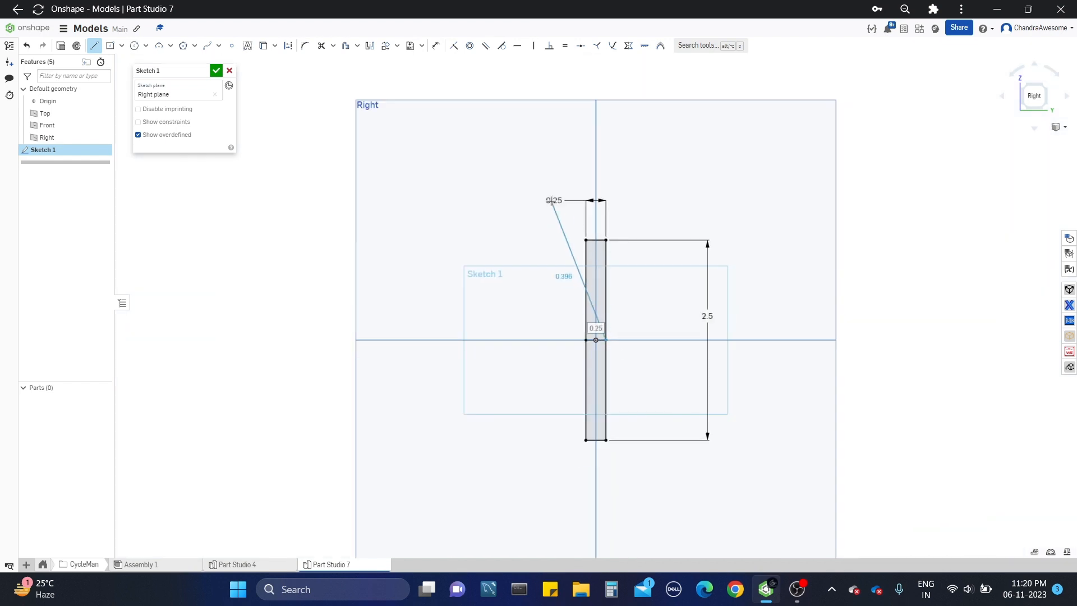
pyautogui.press('Escape')
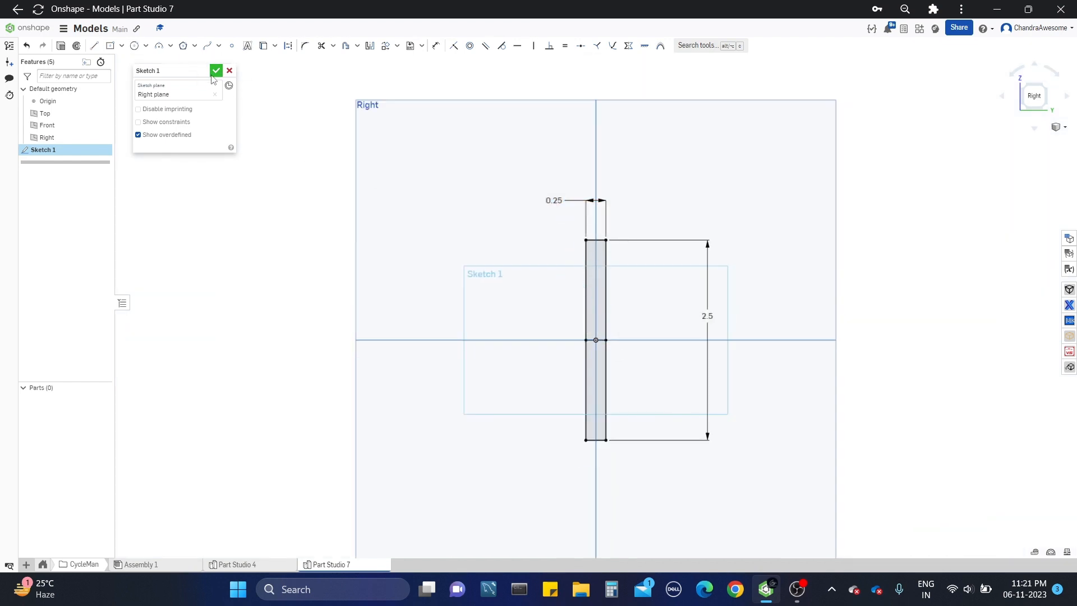
pyautogui.click(216, 71)
# Step: Hide the finished rectangle sketch
pyautogui.moveTo(641, 273); pyautogui.dragTo(527, 301, button='right')
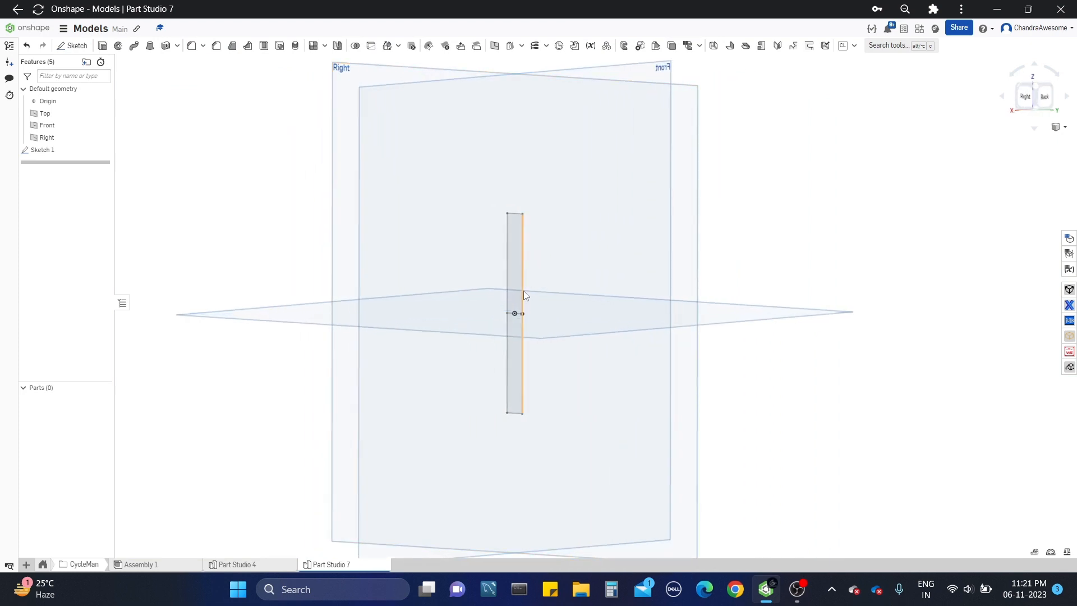
pyautogui.click(102, 149)
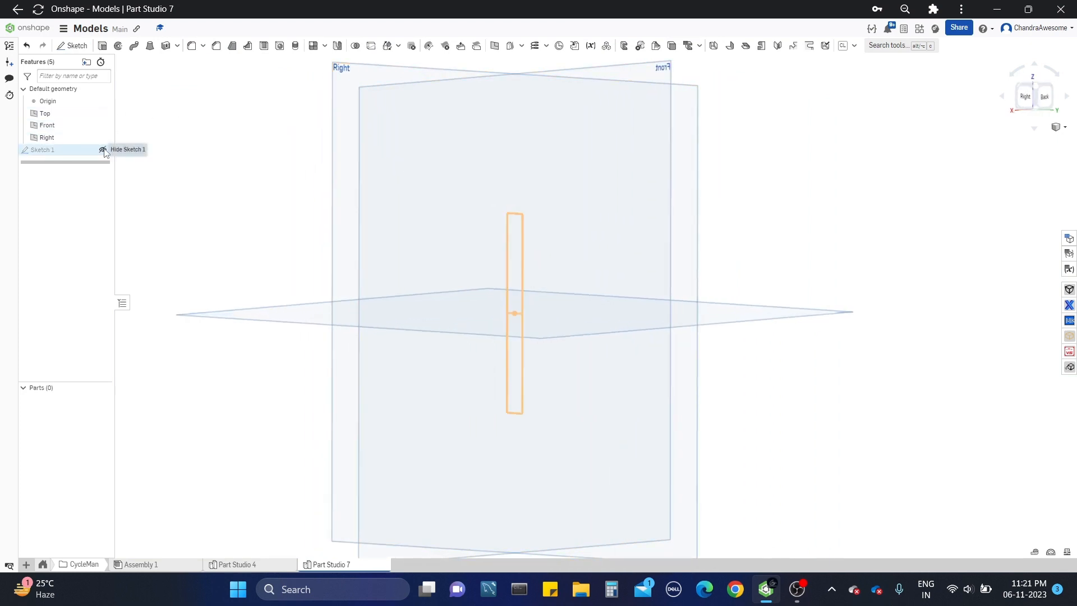
pyautogui.scroll(-3, 445, 305)
# Step: Start a new sketch on the Front plane and view the plane straight on
pyautogui.moveTo(722, 274); pyautogui.dragTo(721, 208, button='right')
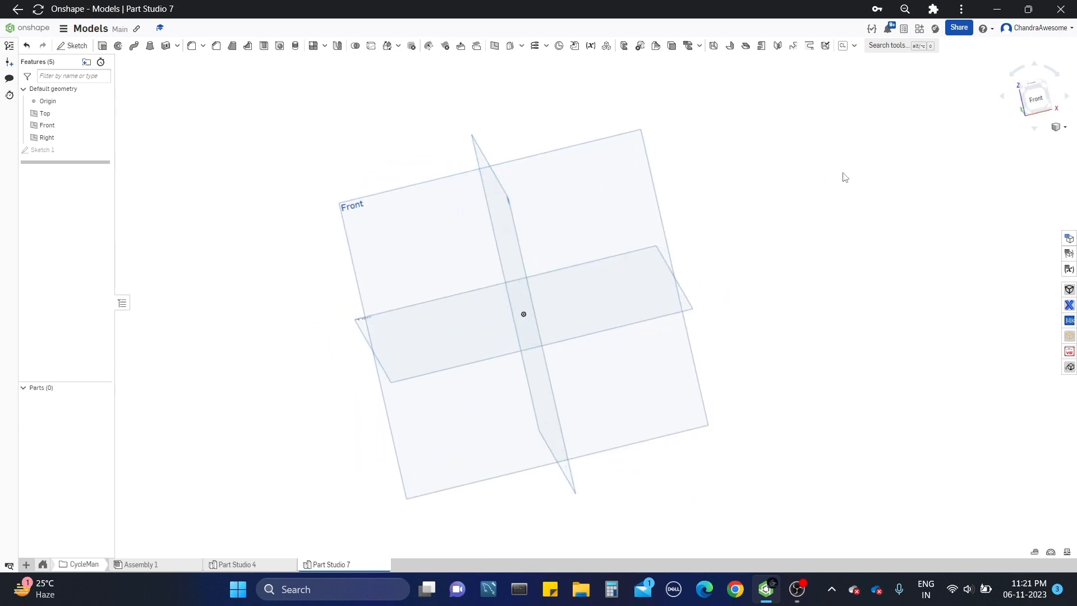
pyautogui.click(626, 187)
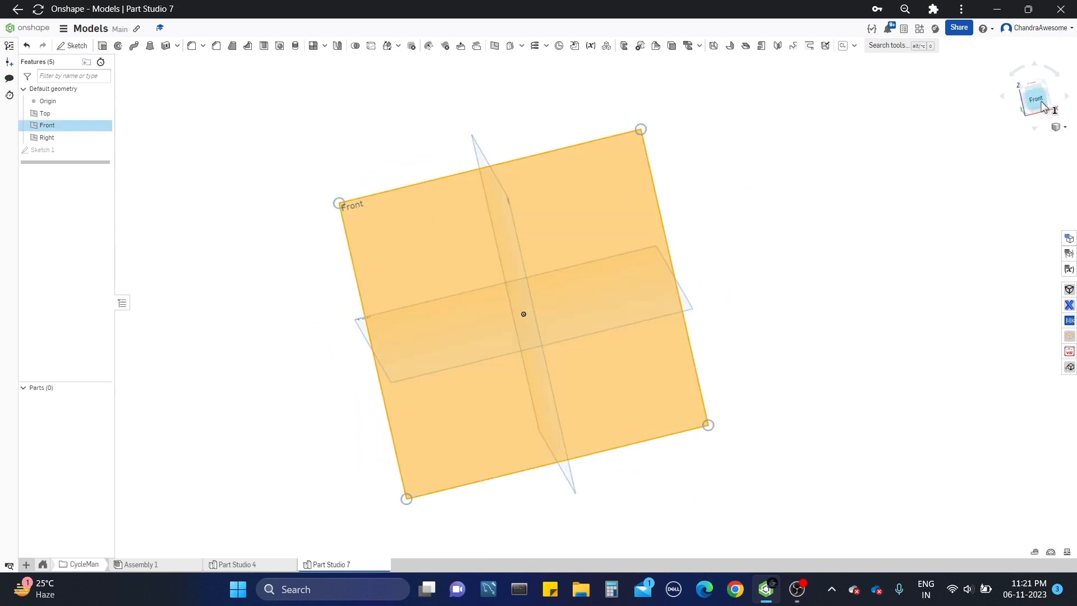
pyautogui.click(1035, 97)
pyautogui.click(76, 47)
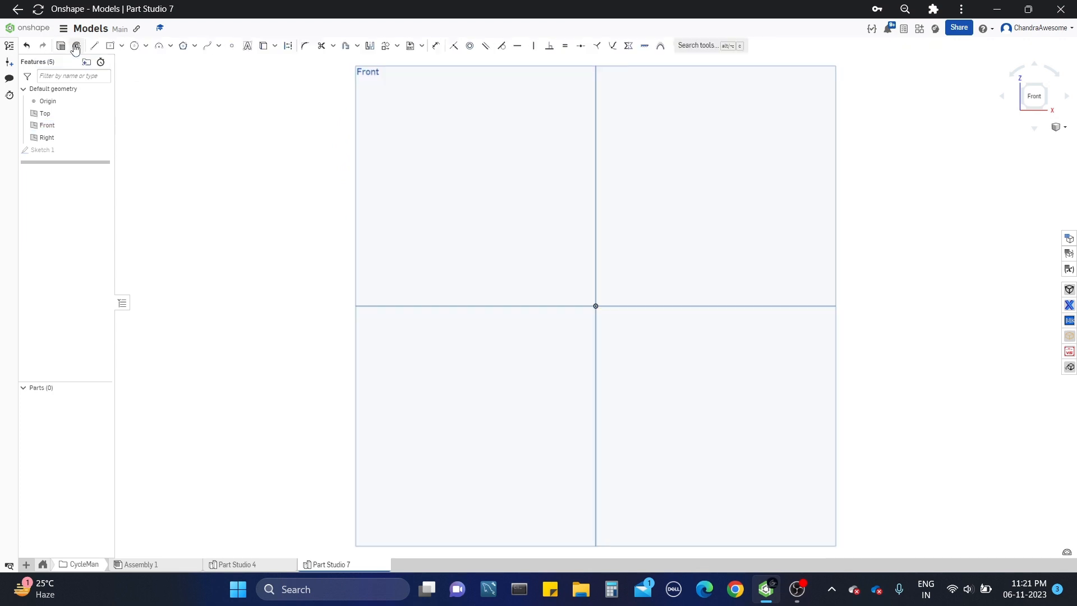
# Step: Draw two connected vertical lines upward from the origin, the lower about 1.08 in and the upper about 1.03 in long
pyautogui.click(94, 47)
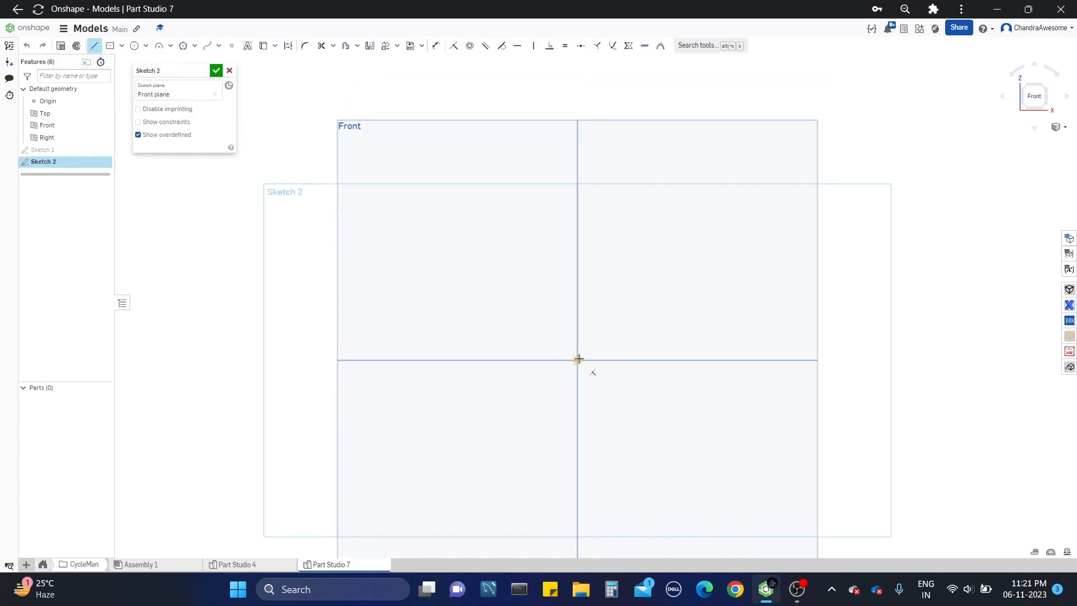
pyautogui.click(579, 359)
pyautogui.click(577, 273)
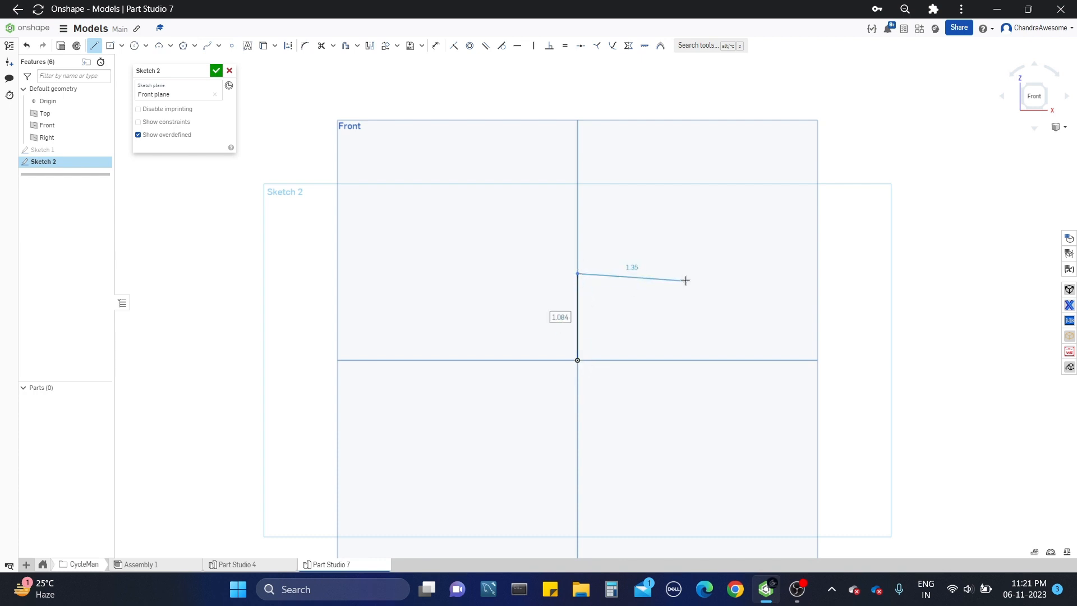
pyautogui.press('Escape')
pyautogui.moveTo(585, 312); pyautogui.dragTo(589, 362, button='middle')
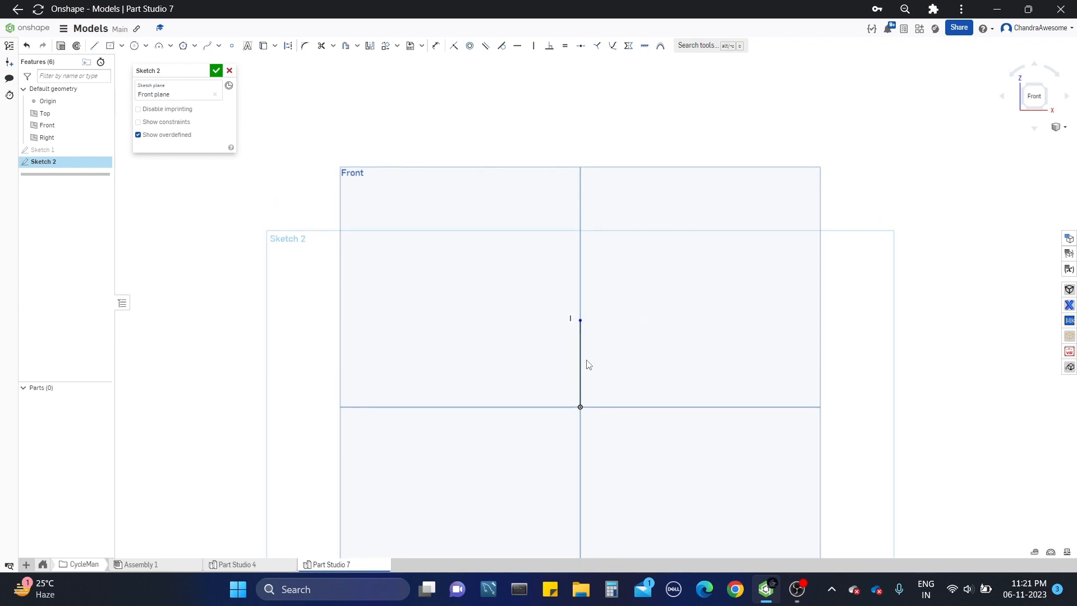
pyautogui.press('l')
pyautogui.click(580, 322)
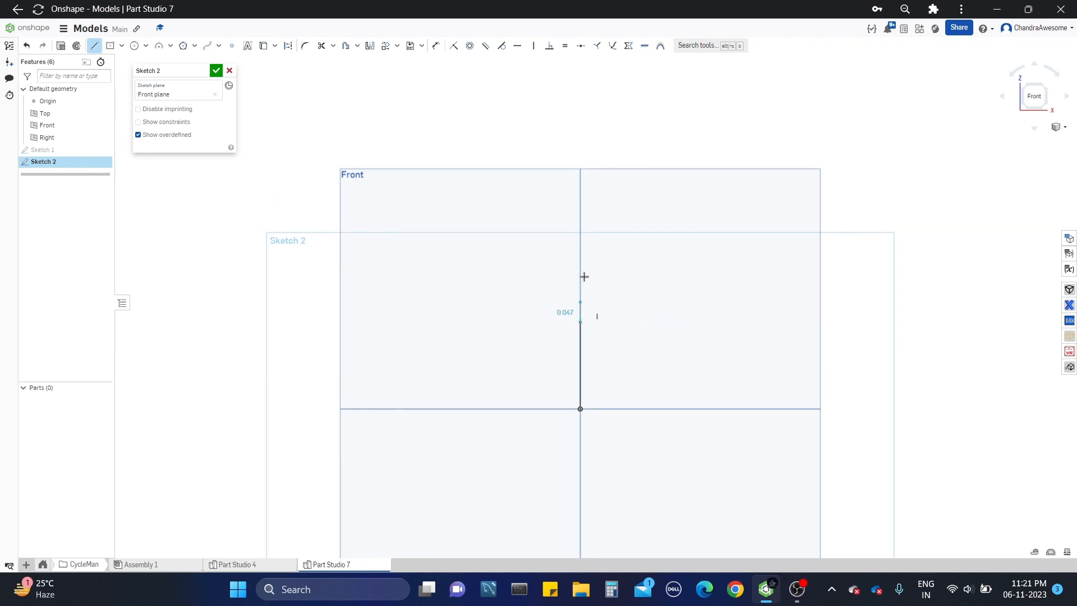
pyautogui.click(580, 240)
pyautogui.press('Escape')
pyautogui.moveTo(597, 230); pyautogui.dragTo(596, 274, button='middle')
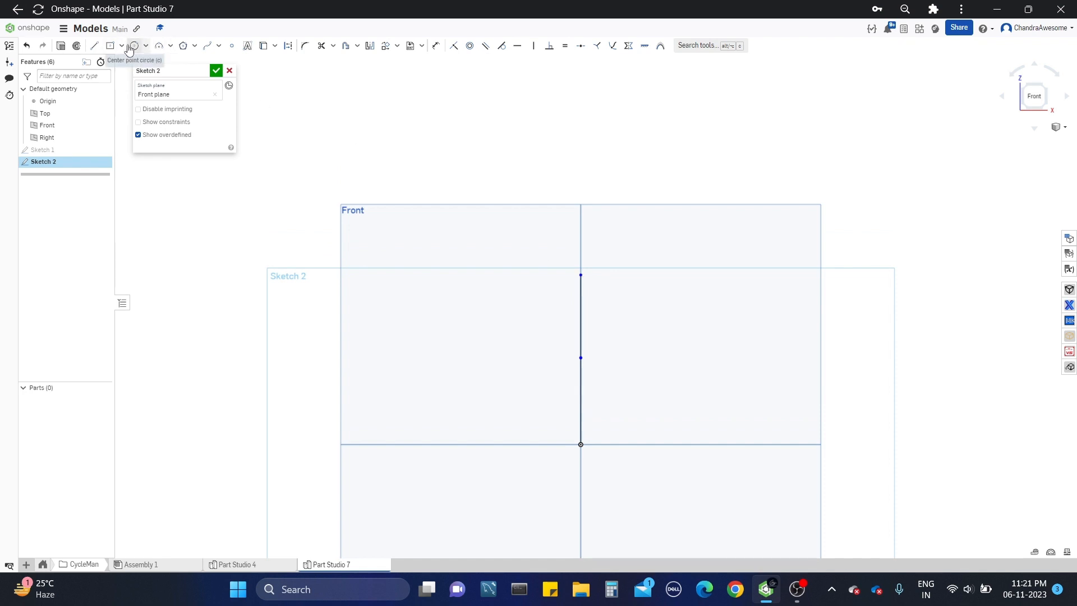
# Step: Sketch two circles about 0.28 in in diameter, one centred on the upper line's top endpoint and one on the origin
pyautogui.click(134, 45)
pyautogui.click(581, 274)
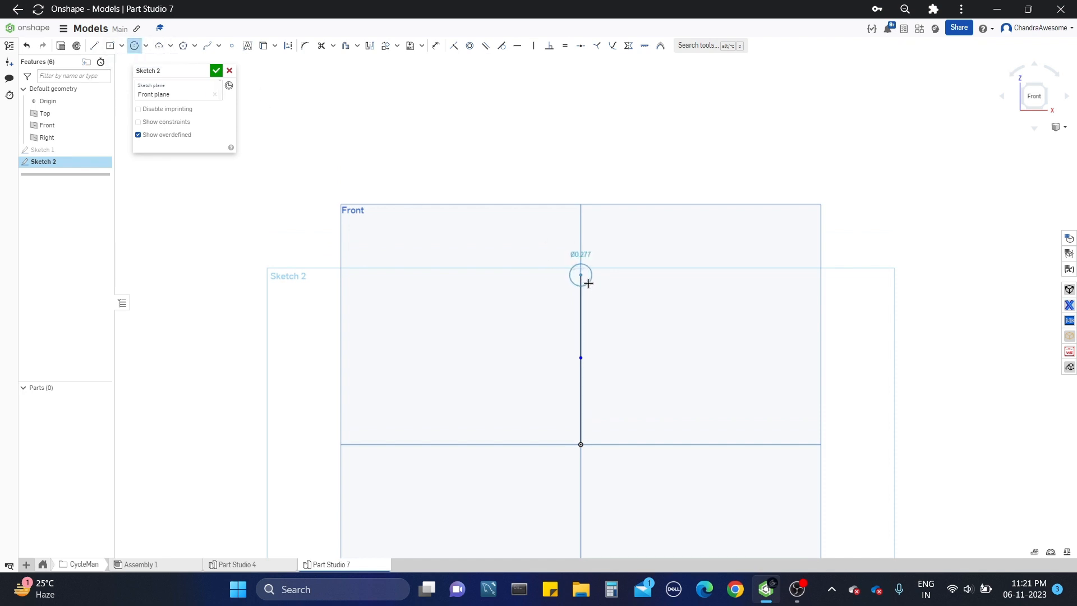
pyautogui.click(588, 282)
pyautogui.moveTo(653, 354); pyautogui.dragTo(650, 255, button='middle')
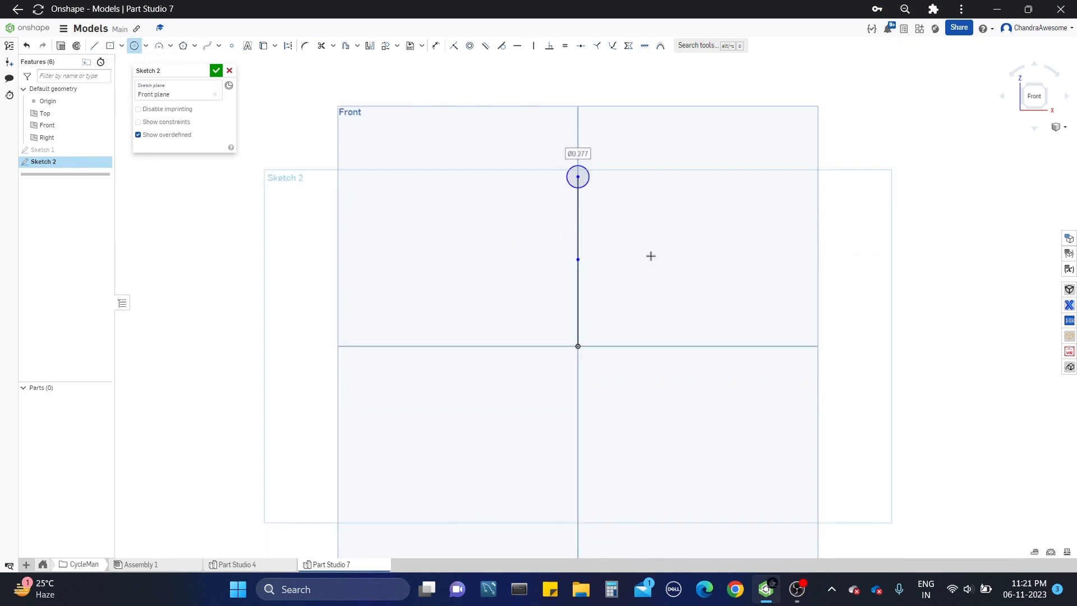
pyautogui.click(579, 346)
pyautogui.click(585, 355)
pyautogui.press('Escape')
pyautogui.click(585, 355)
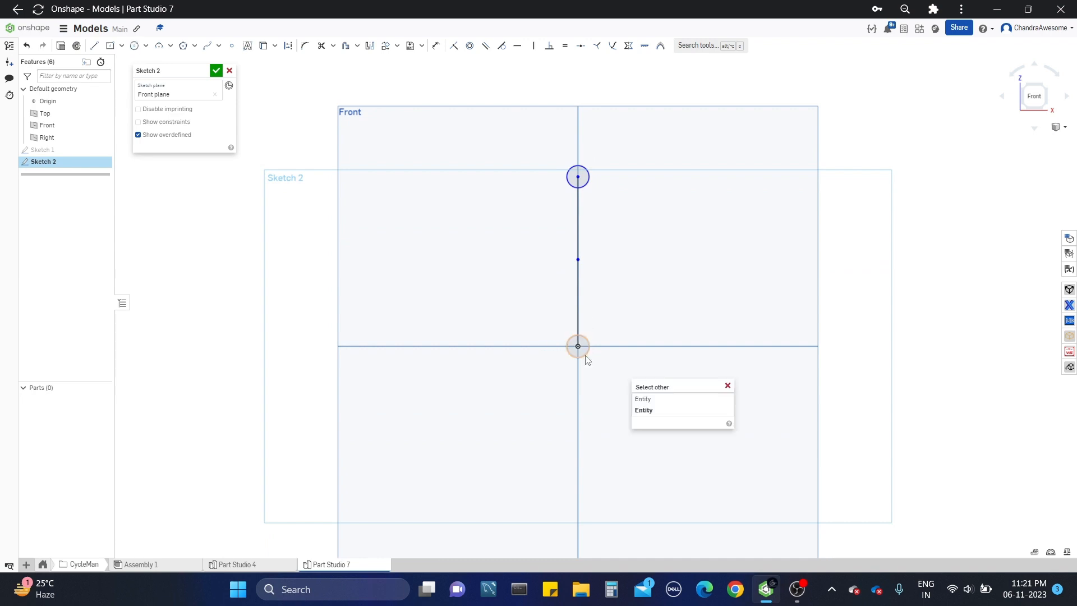
pyautogui.click(750, 278)
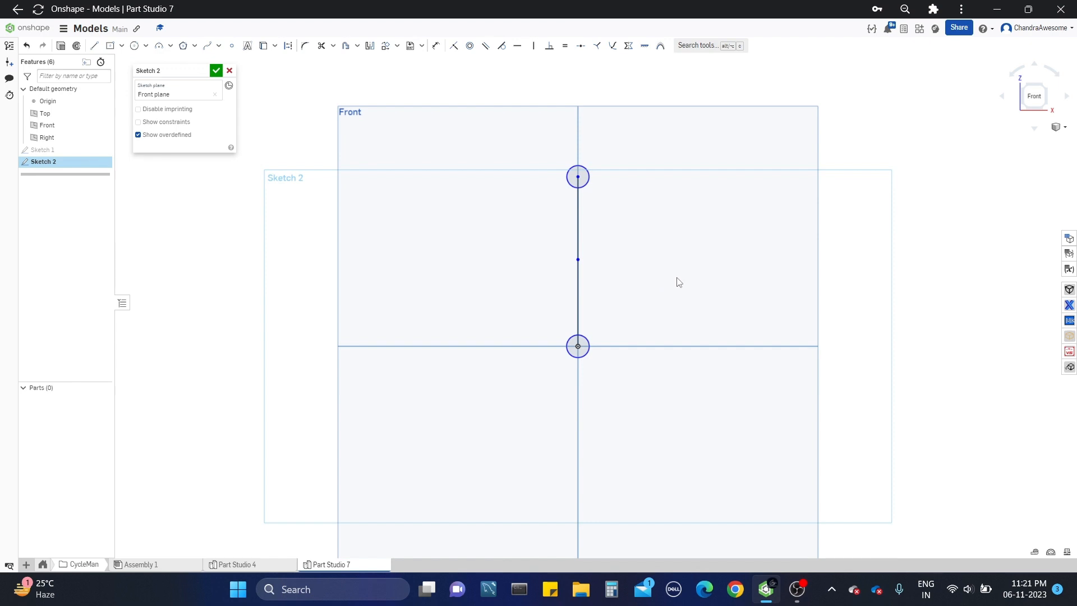
pyautogui.moveTo(676, 278); pyautogui.dragTo(672, 334, button='middle')
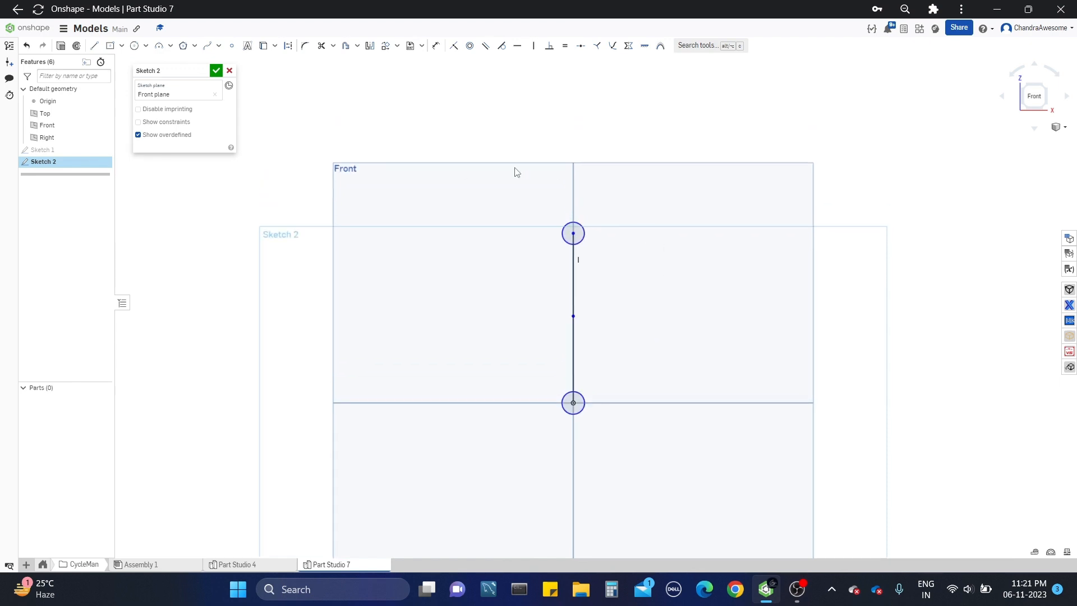
# Step: Create a slot around the upper vertical line and set its diameter to 0.4 in
pyautogui.click(357, 46)
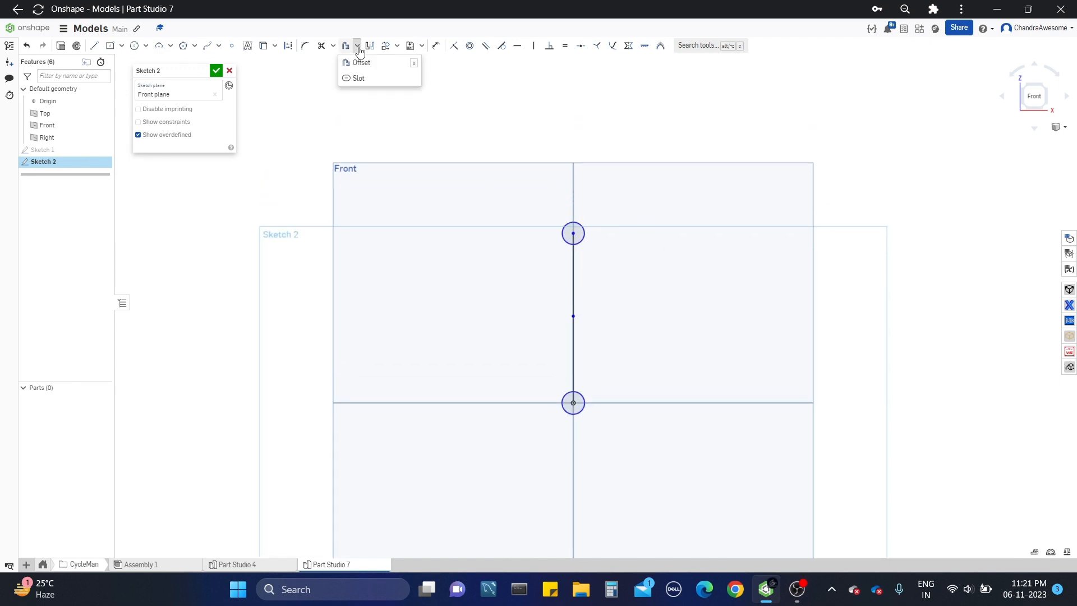
pyautogui.click(371, 82)
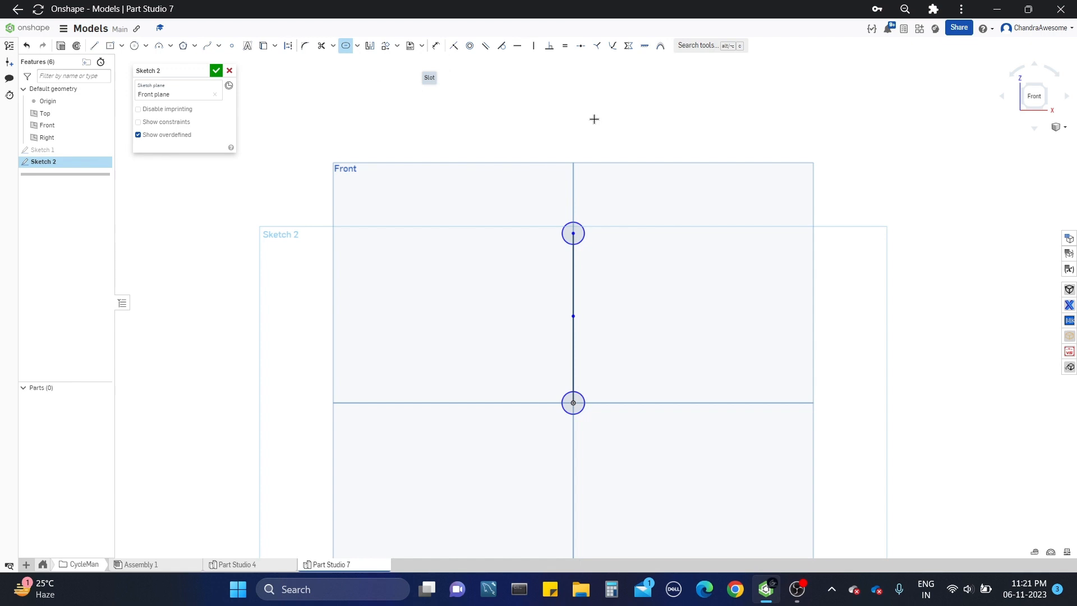
pyautogui.click(576, 273)
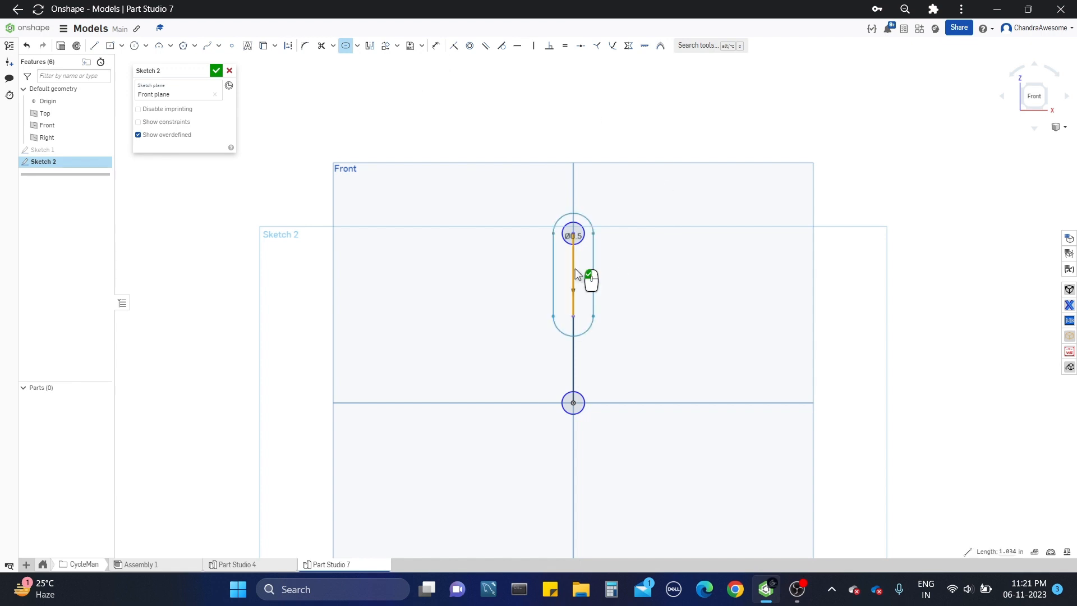
pyautogui.moveTo(622, 284); pyautogui.dragTo(622, 259, button='middle')
pyautogui.scroll(2, 620, 276)
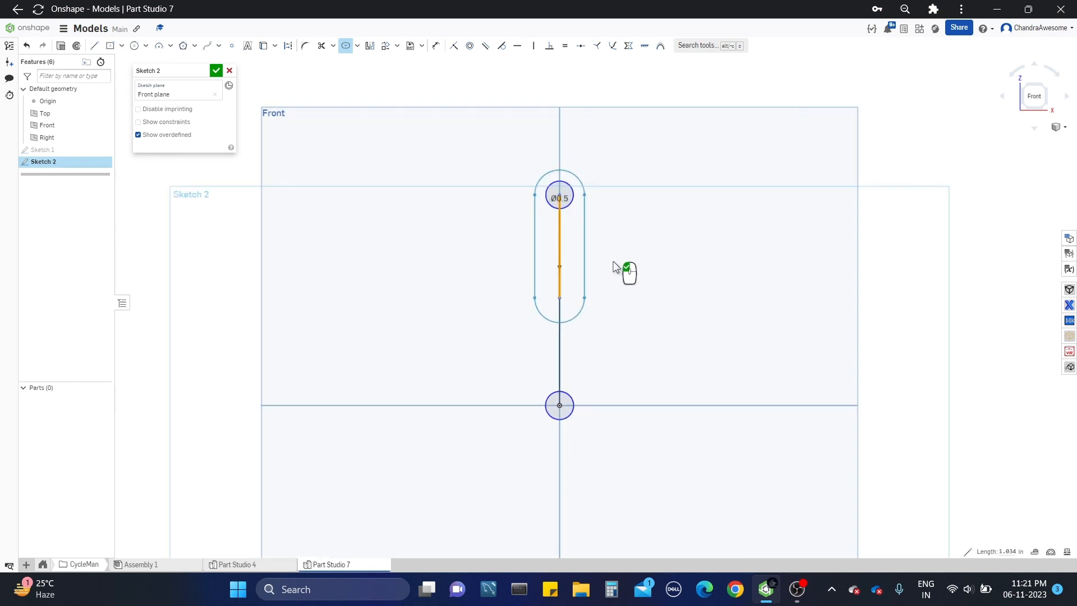
pyautogui.scroll(-3, 623, 236)
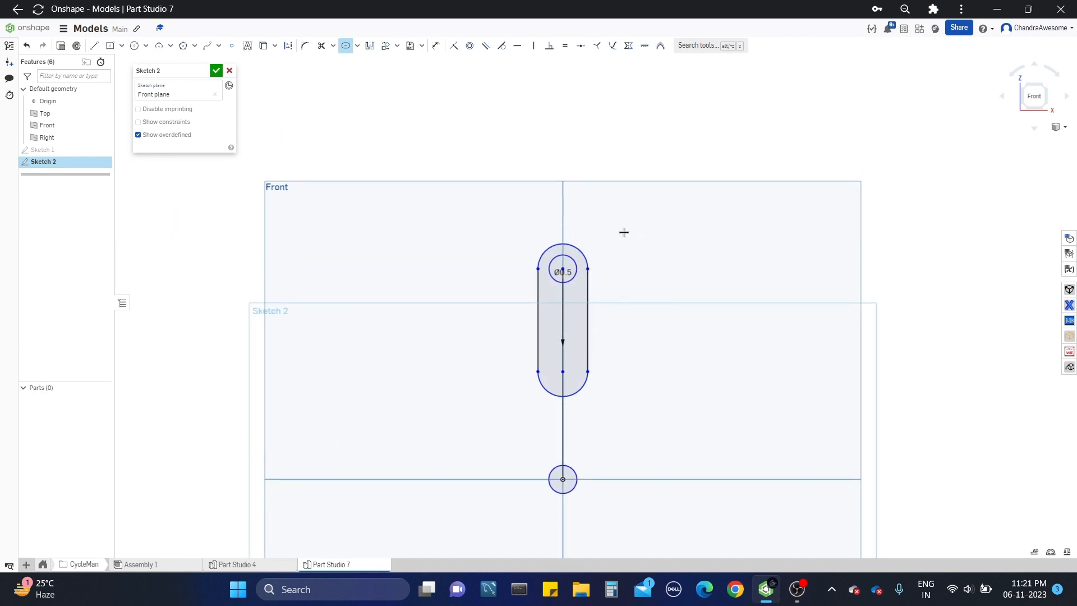
pyautogui.moveTo(585, 257)
pyautogui.mouseDown()
pyautogui.moveTo(661, 252)
pyautogui.moveTo(676, 237)
pyautogui.mouseUp()
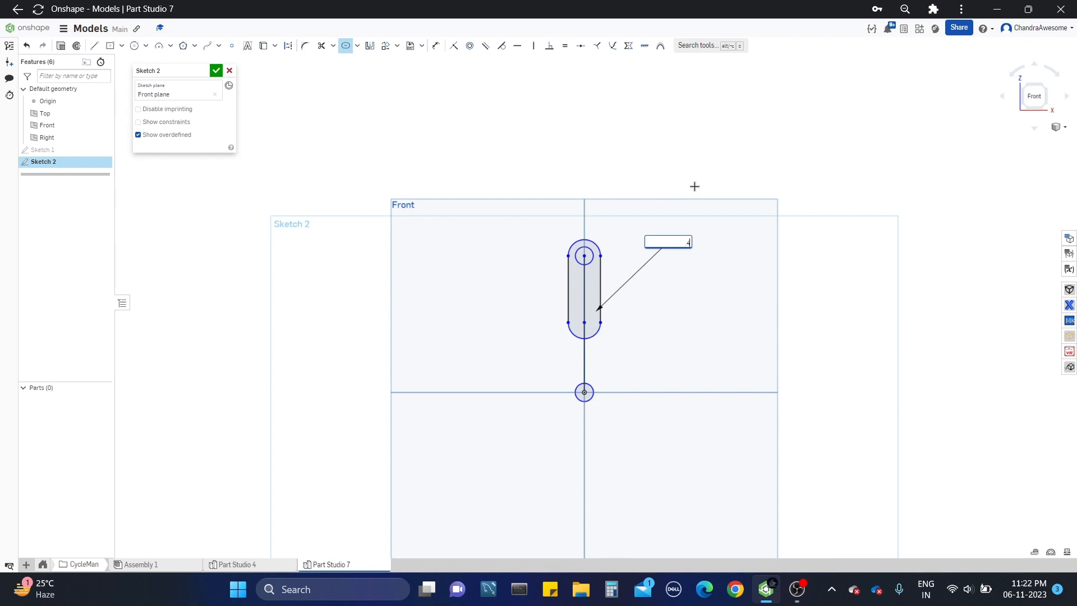
pyautogui.press('Return')
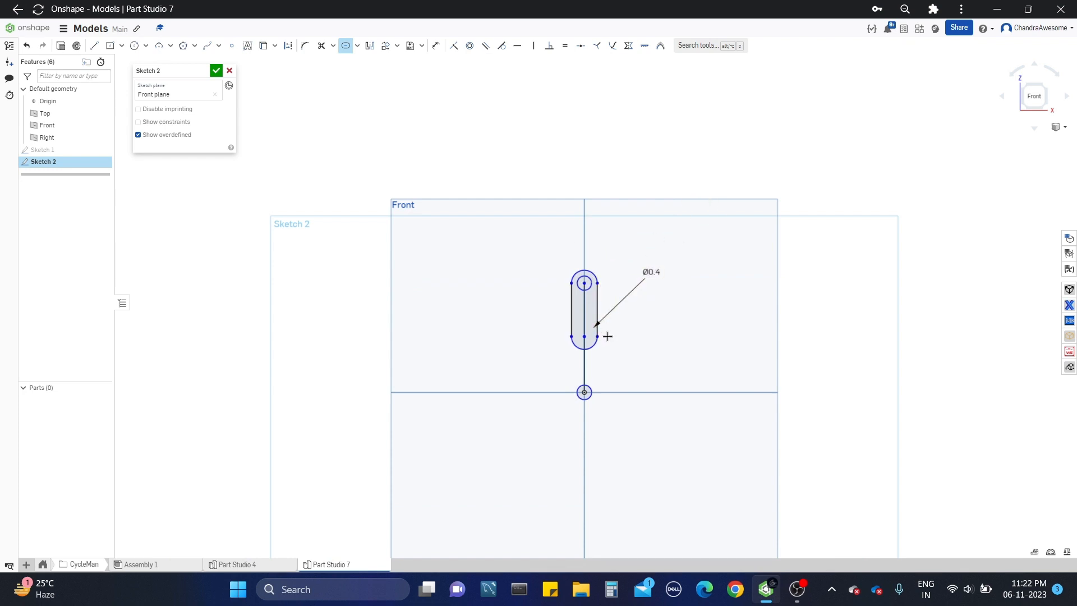
# Step: Create a slot around the lower vertical line, set its diameter to 0.4 in and place the dimension beside the profile
pyautogui.scroll(3, 608, 336)
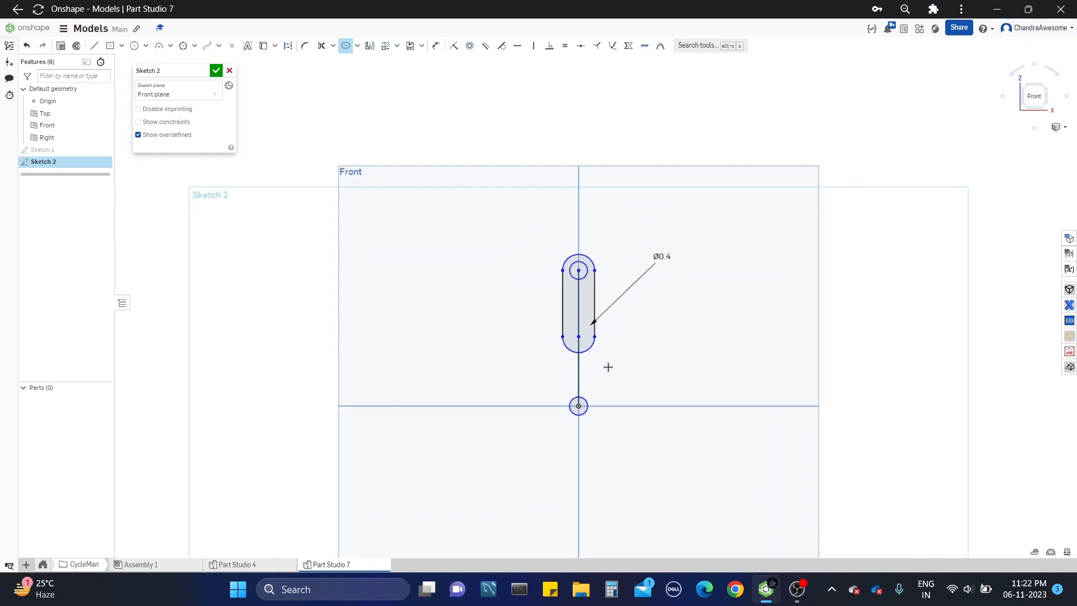
pyautogui.click(569, 361)
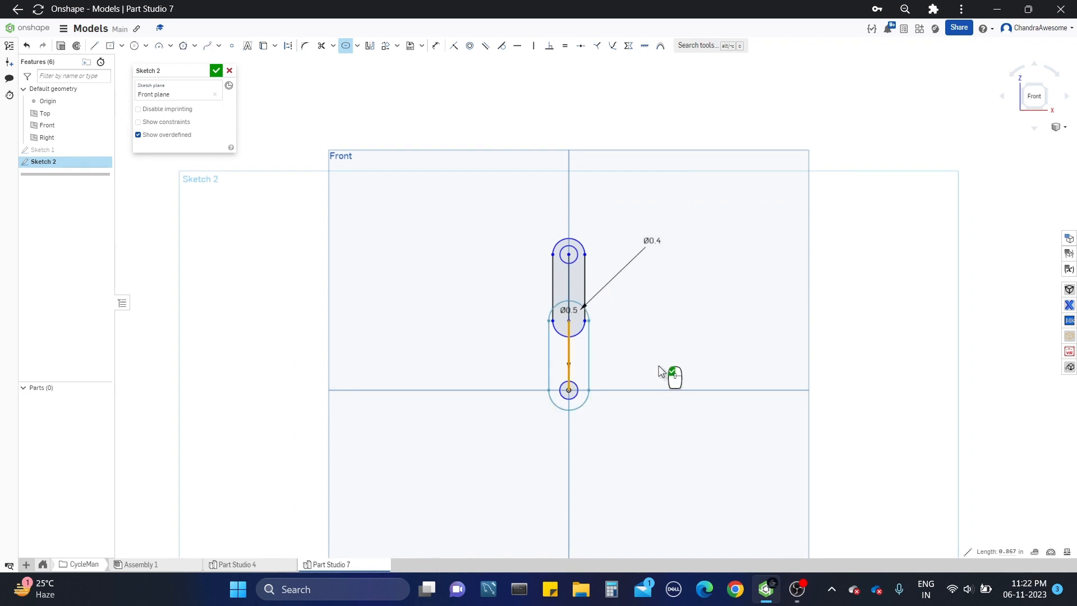
pyautogui.click(640, 363)
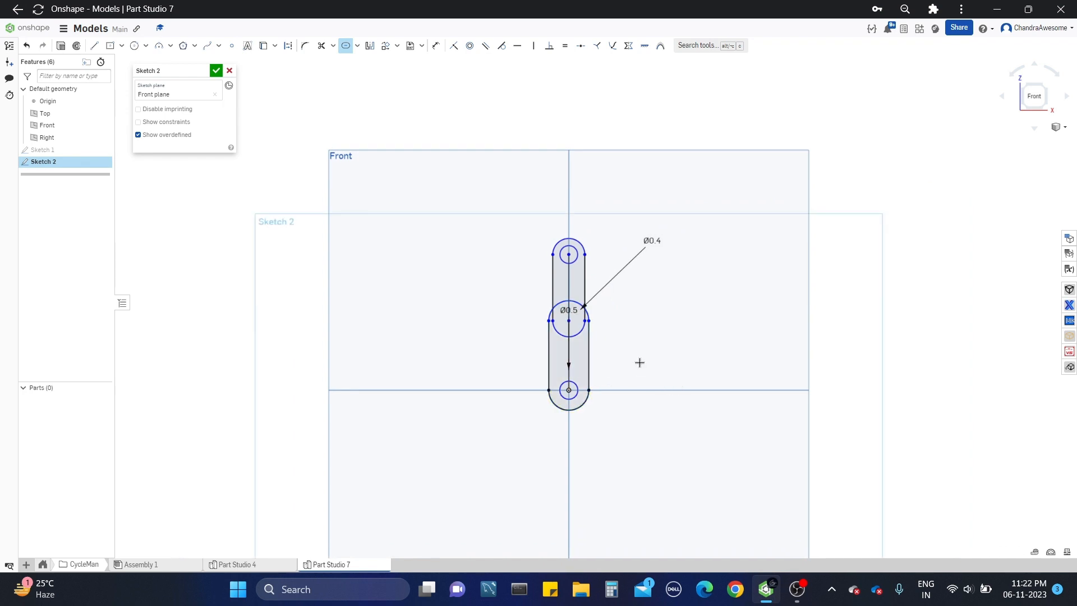
pyautogui.doubleClick(579, 315)
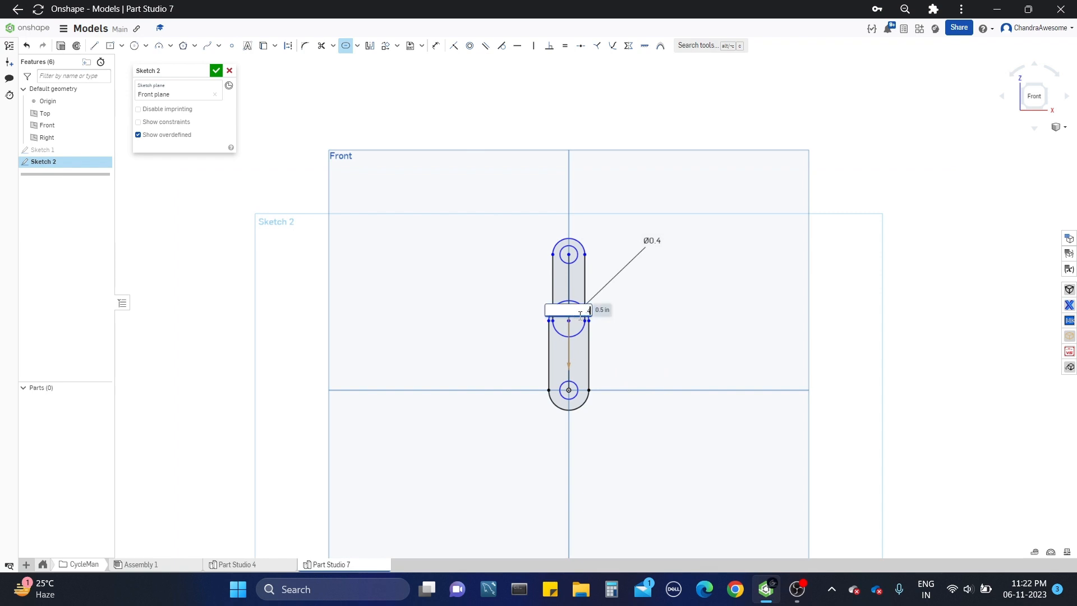
pyautogui.press('Return')
pyautogui.moveTo(574, 324); pyautogui.dragTo(472, 384)
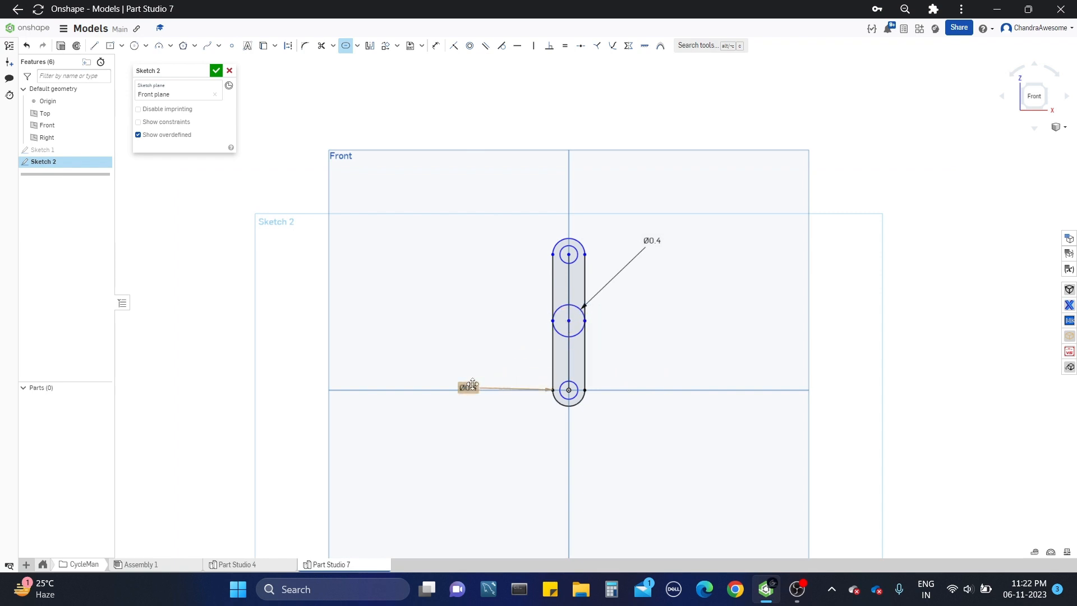
# Step: Dimension the lower slot's centre line to a length of 1 in
pyautogui.press('d')
pyautogui.click(572, 350)
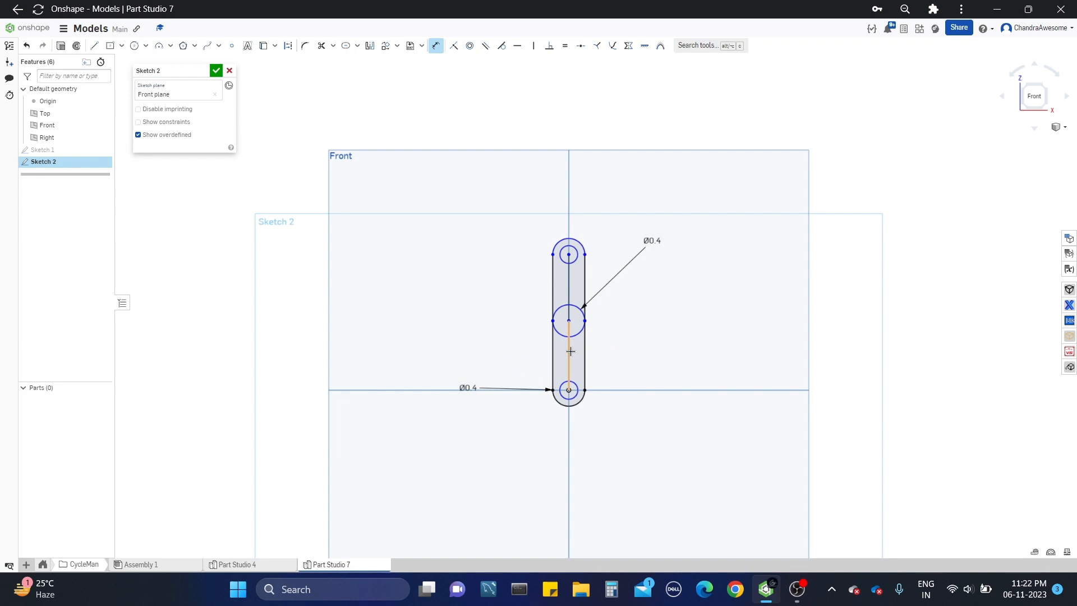
pyautogui.click(683, 355)
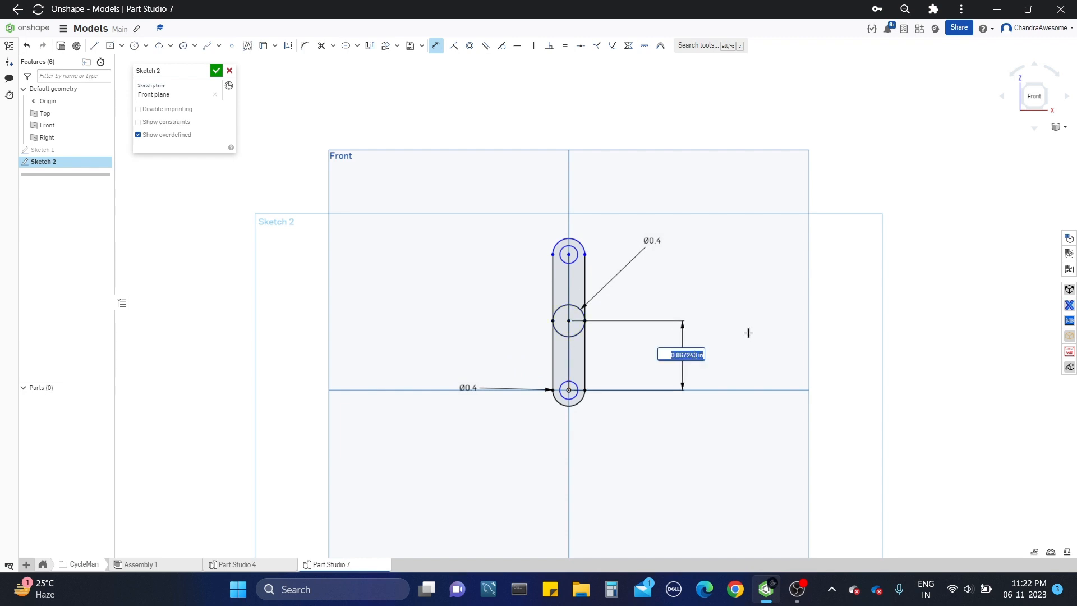
pyautogui.write('1')
pyautogui.press('Return')
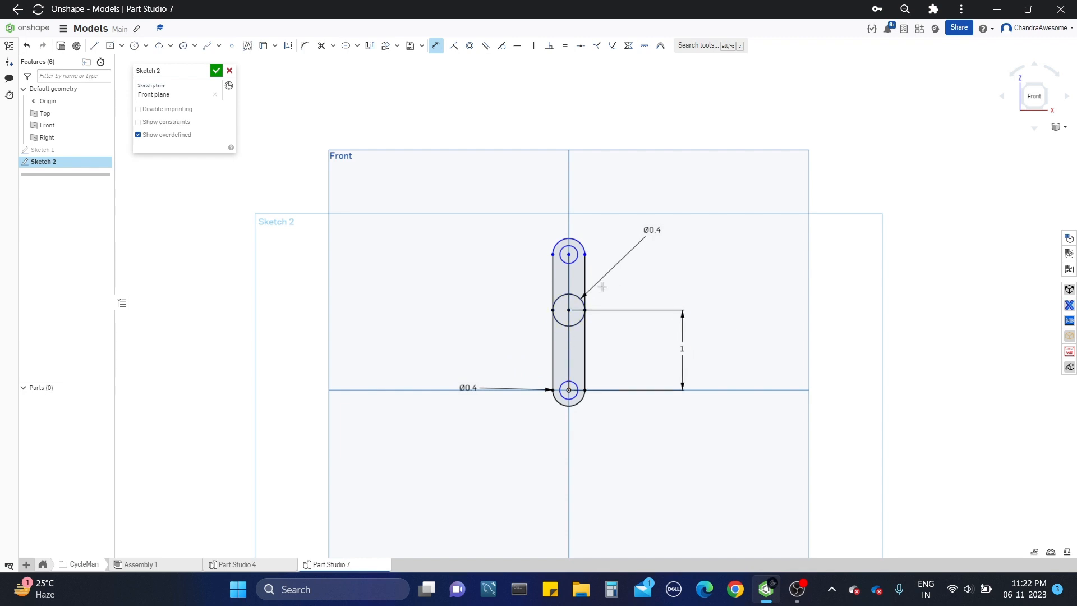
# Step: Dimension the length of the upper slot's centre line
pyautogui.click(570, 281)
pyautogui.click(693, 277)
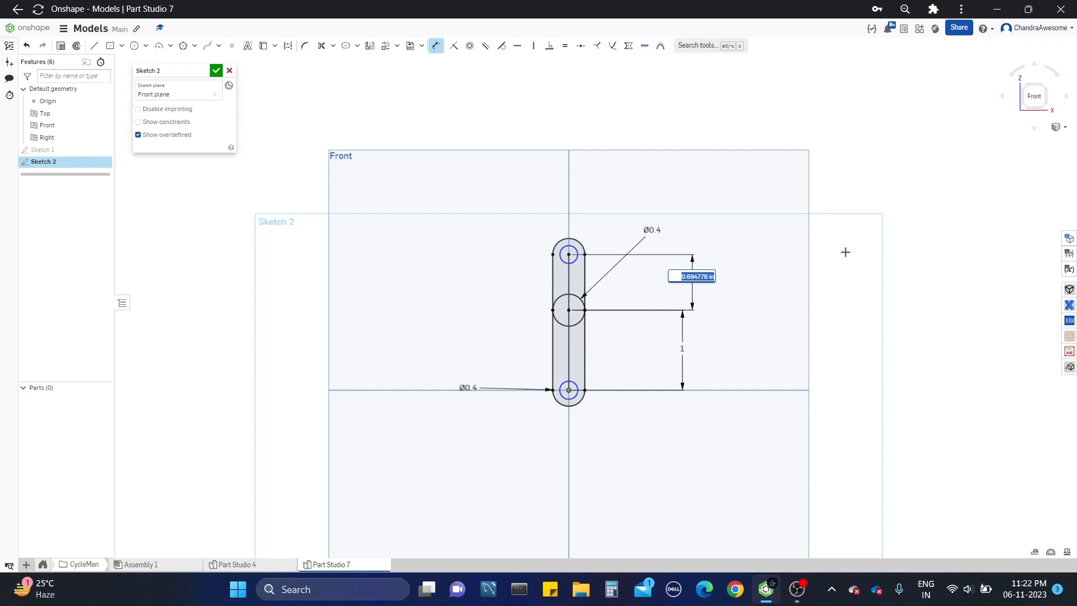
pyautogui.write('1.5')
pyautogui.press('Return')
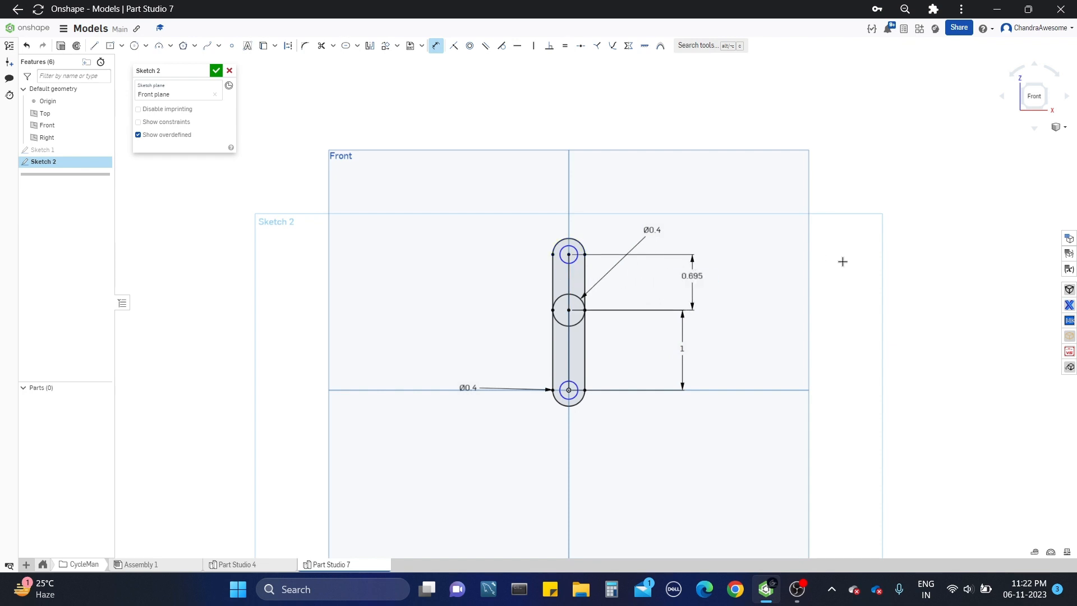
# Step: Set the length of the upper slot's centre line to 1.2 in
pyautogui.moveTo(774, 274); pyautogui.dragTo(765, 297, button='middle')
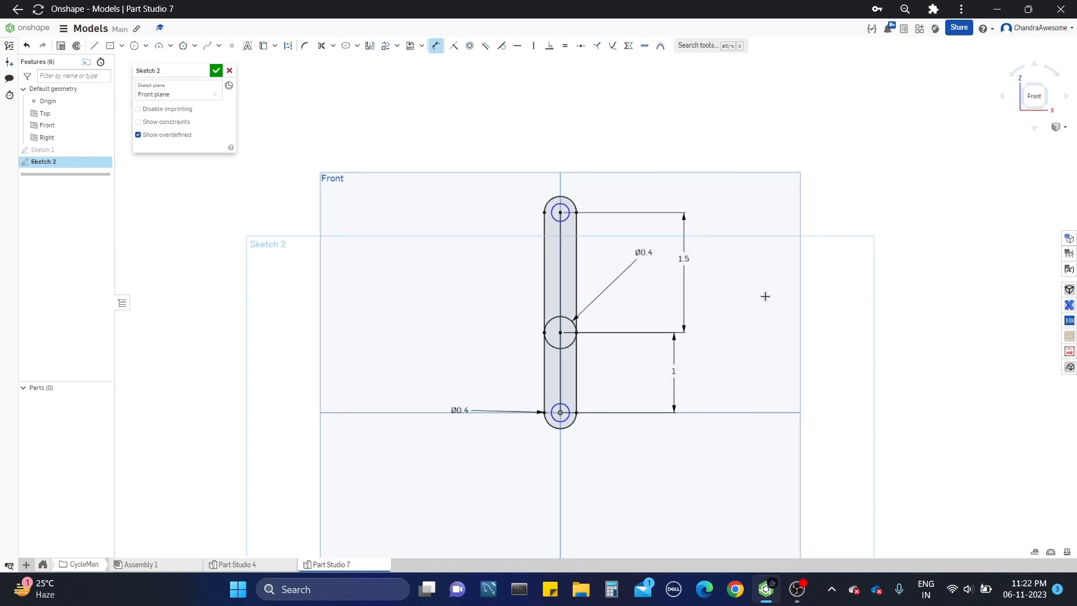
pyautogui.doubleClick(685, 259)
pyautogui.write('1.2')
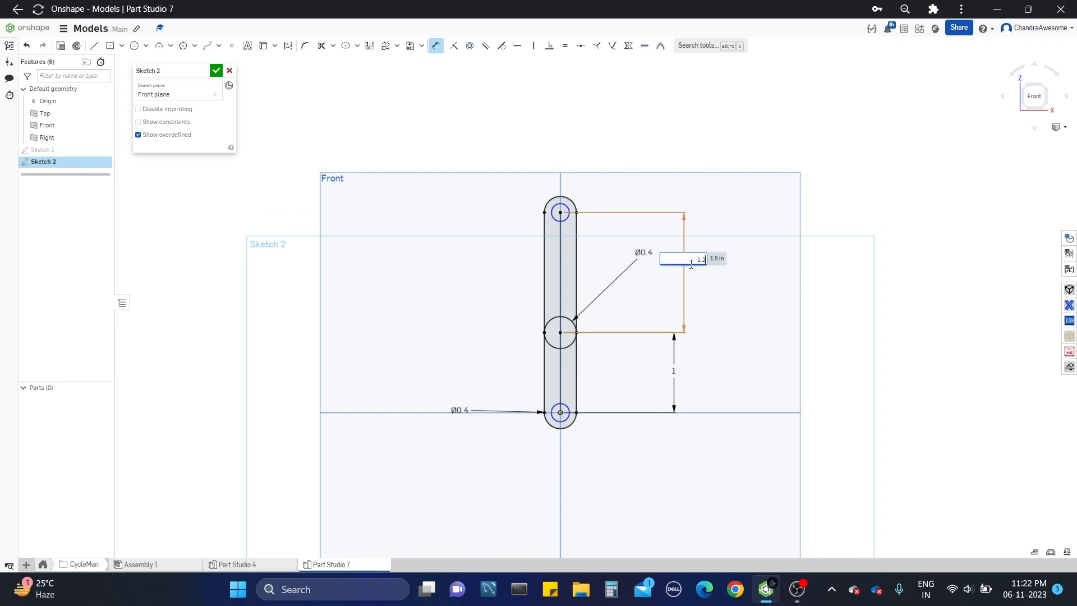
pyautogui.press('Return')
pyautogui.scroll(3, 659, 287)
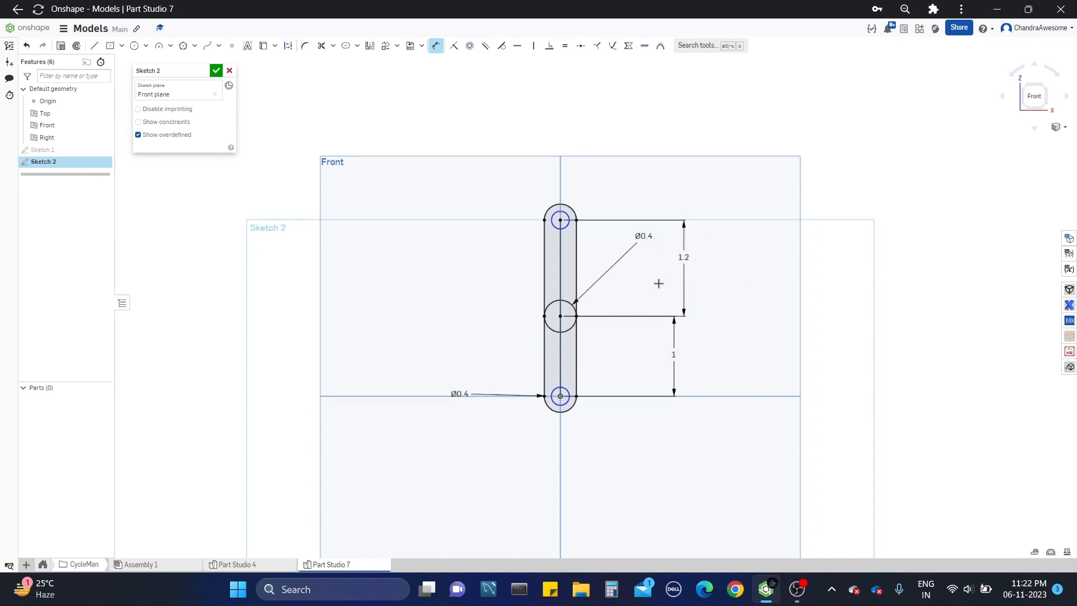
# Step: Draw a circle centred on the point shared by both slots and set its diameter to 0.2 in
pyautogui.scroll(2, 624, 298)
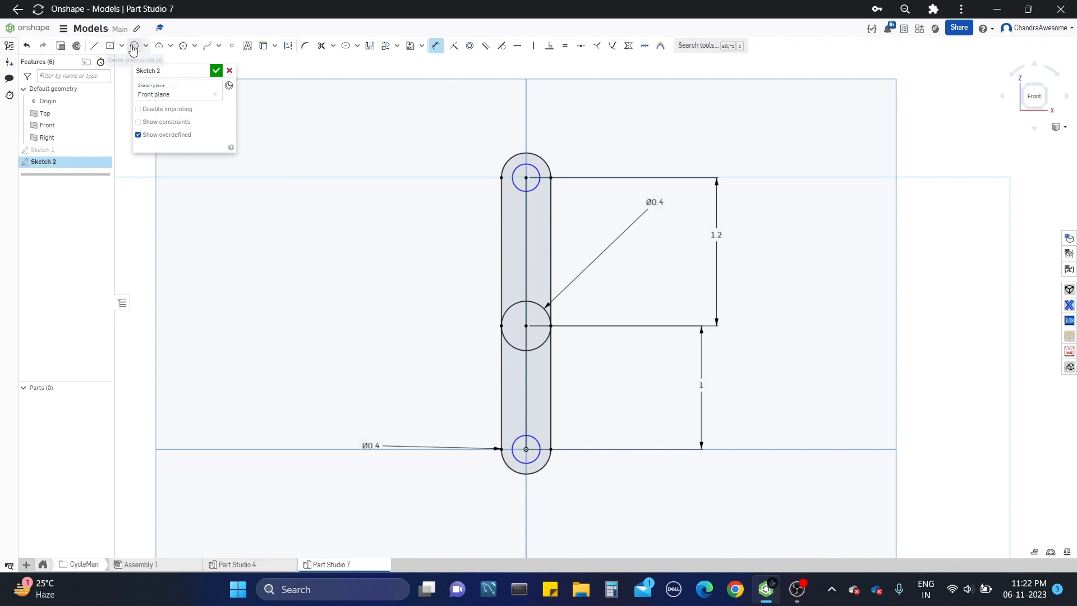
pyautogui.click(134, 46)
pyautogui.click(527, 325)
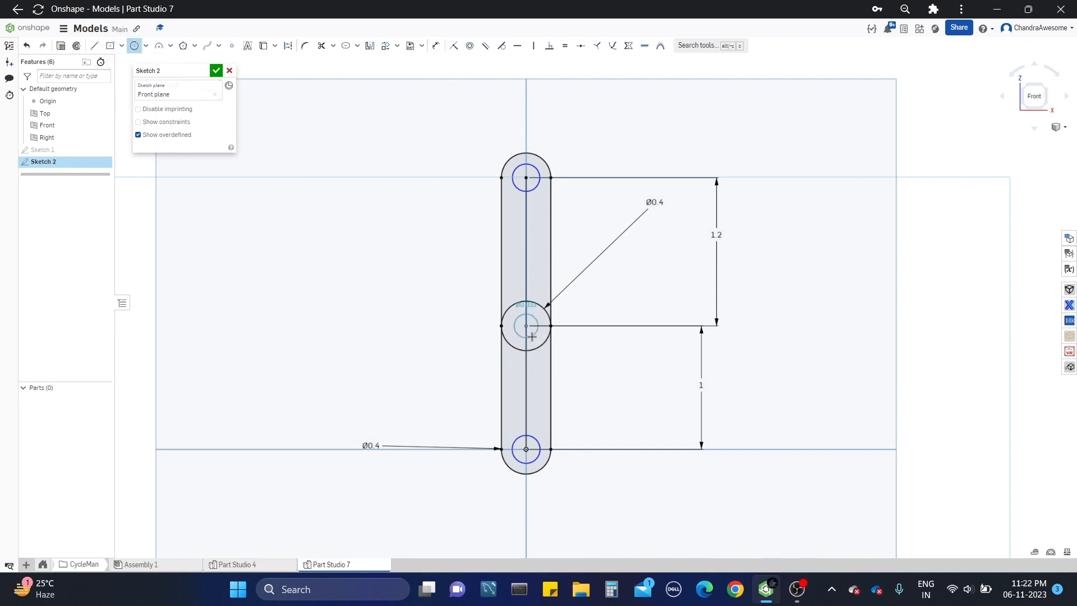
pyautogui.click(532, 337)
pyautogui.press('Escape')
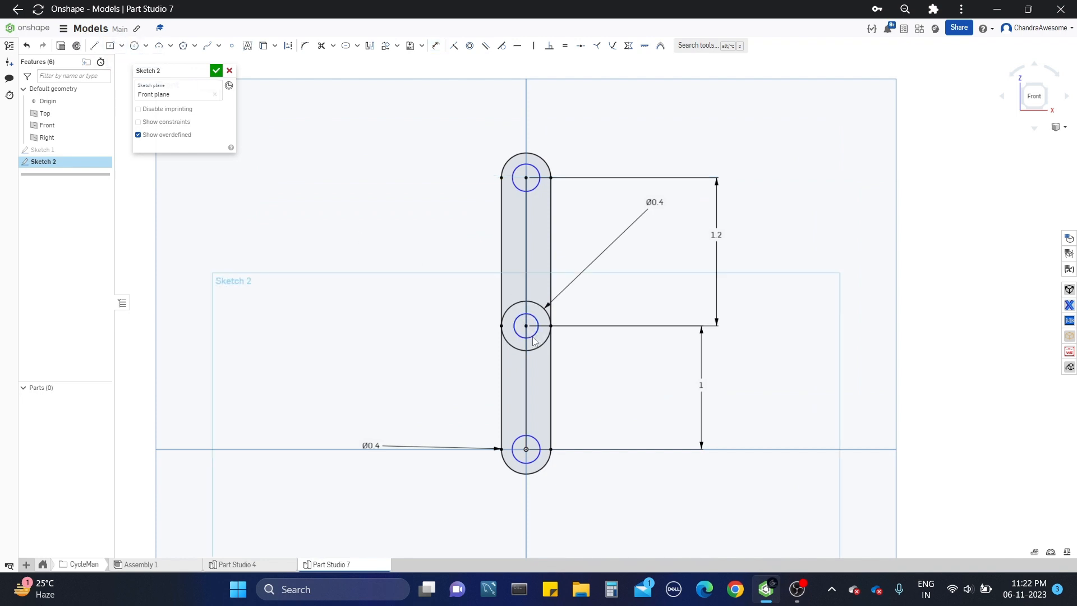
pyautogui.press('d')
pyautogui.click(533, 337)
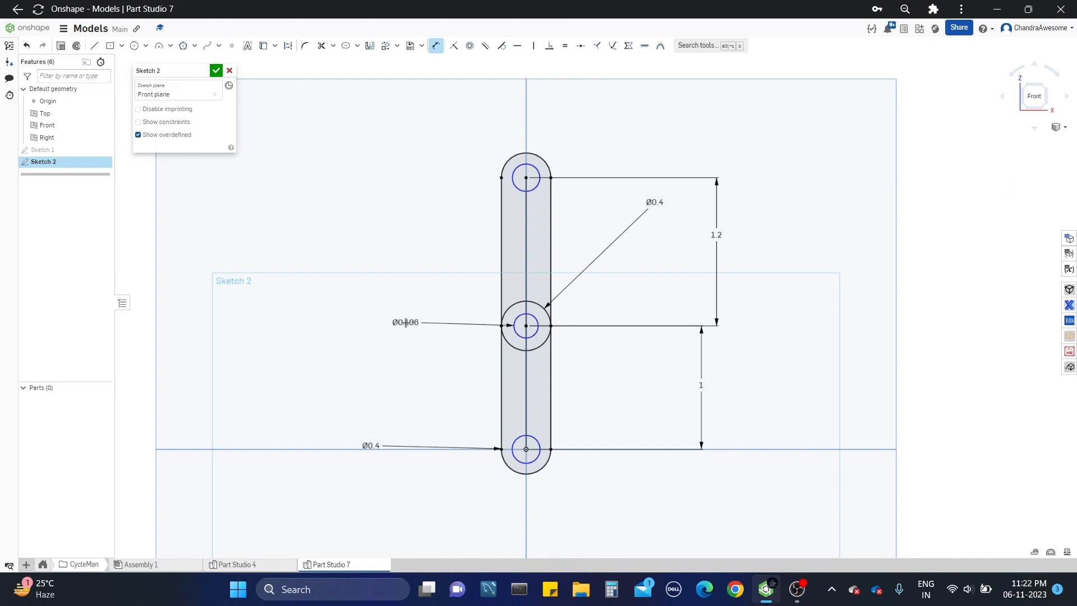
pyautogui.click(373, 249)
pyautogui.press('Return')
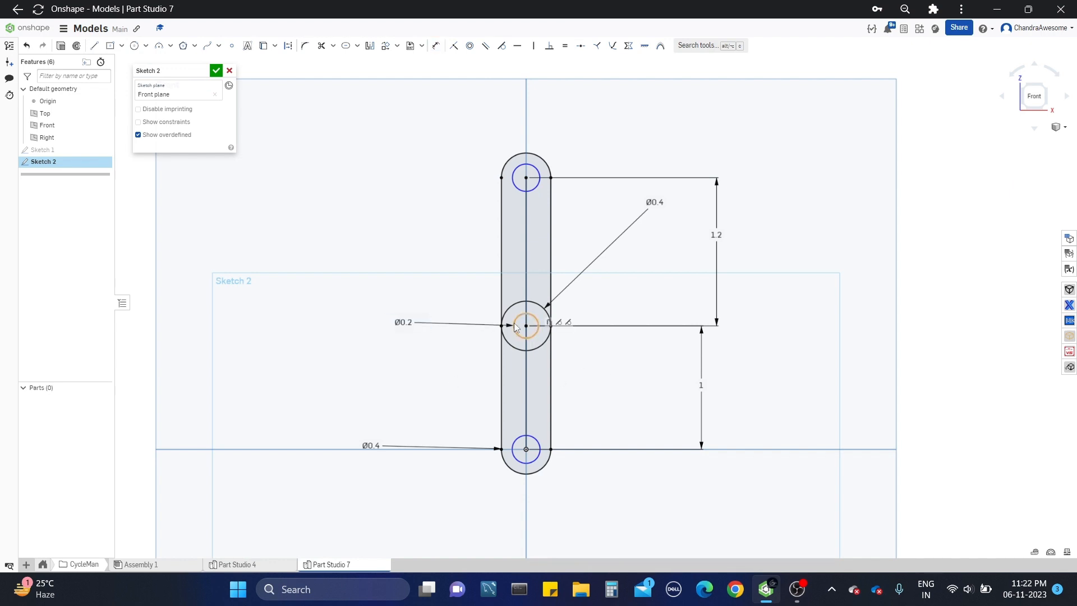
# Step: Make the three hole circles at the slot ends and the shared centre equal, and finish the sketch
pyautogui.click(516, 327)
pyautogui.click(518, 191)
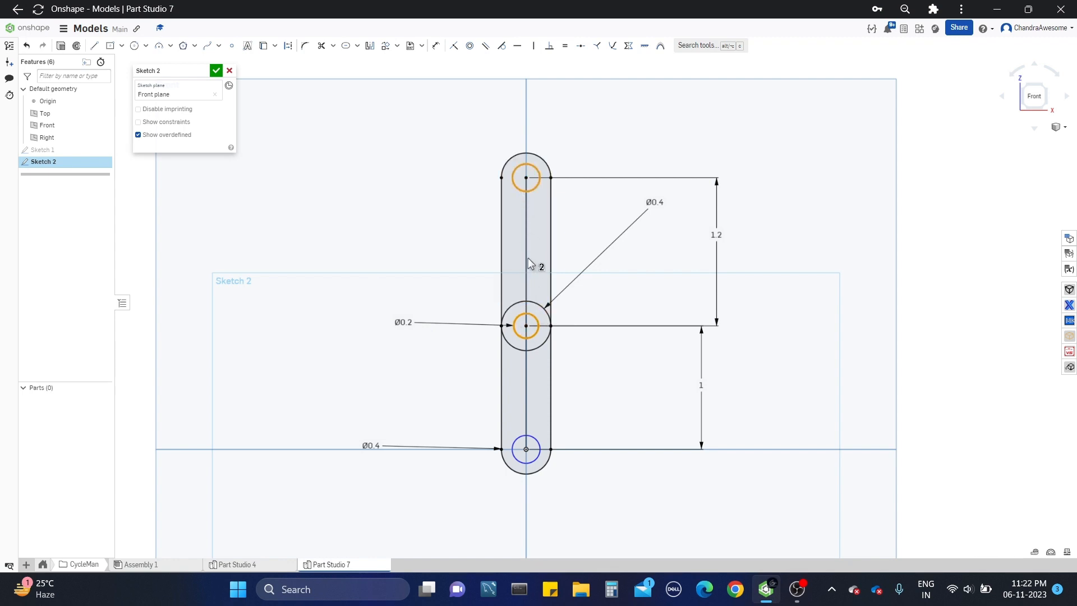
pyautogui.click(517, 442)
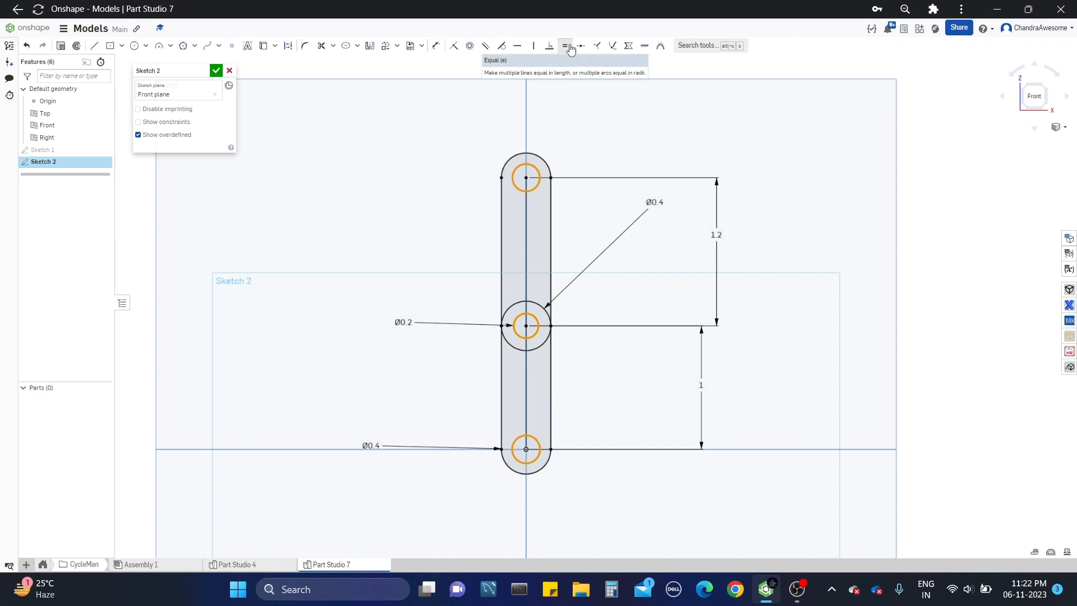
pyautogui.click(570, 49)
pyautogui.scroll(-3, 701, 177)
pyautogui.scroll(3, 617, 213)
pyautogui.scroll(-5, 596, 210)
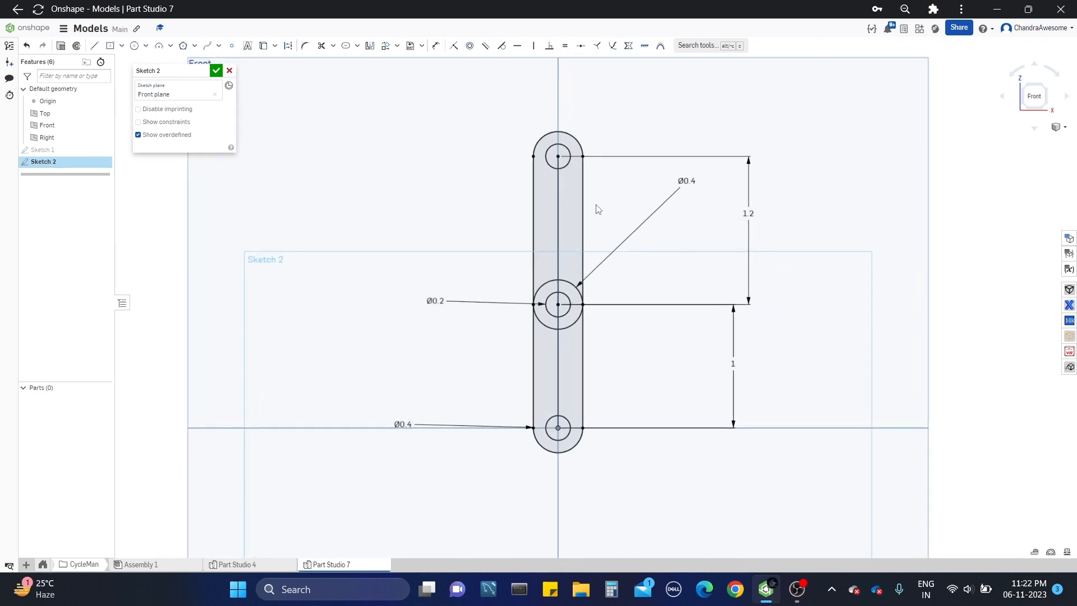
pyautogui.moveTo(616, 205); pyautogui.dragTo(629, 211, button='right')
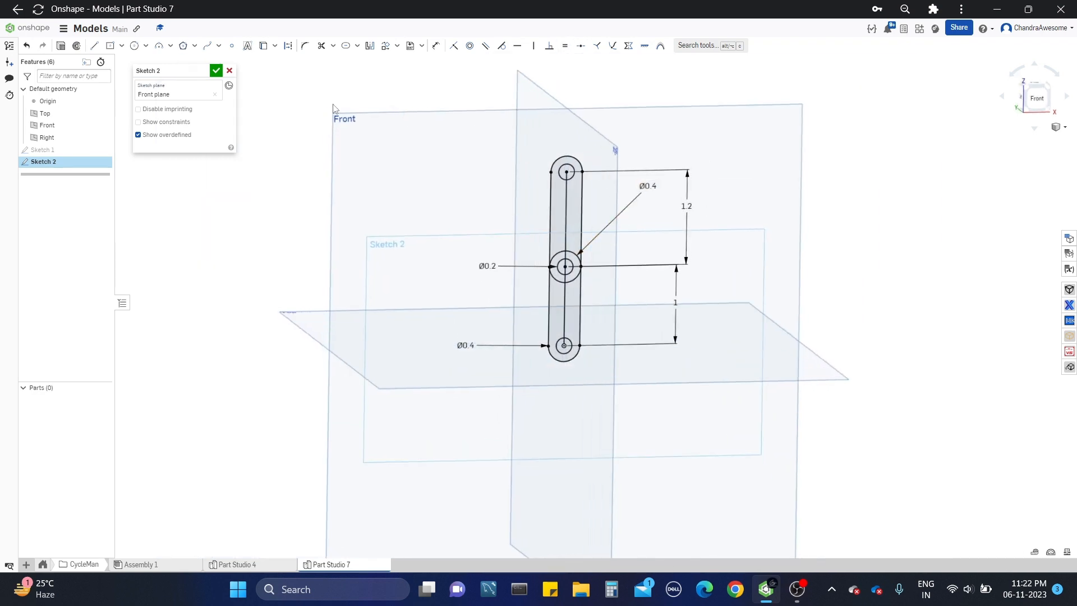
pyautogui.press('n')
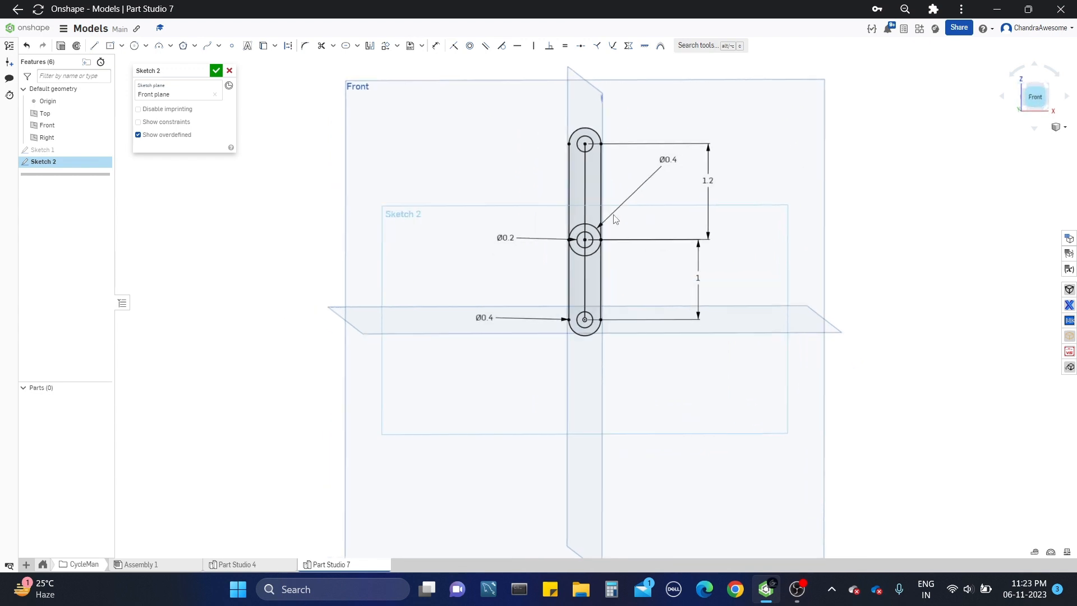
pyautogui.scroll(2, 607, 248)
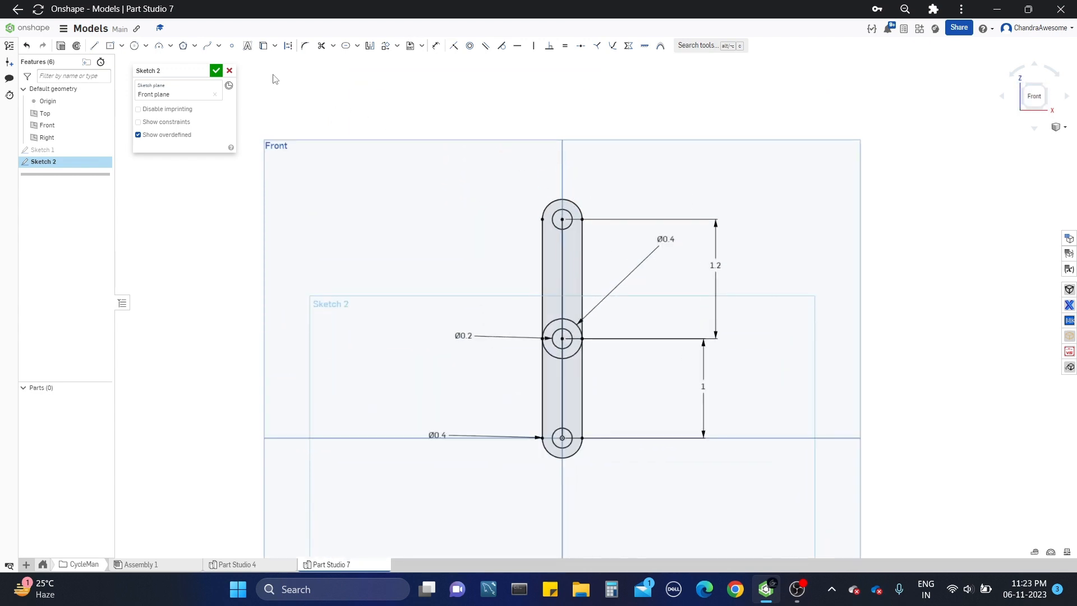
pyautogui.click(216, 70)
# Step: Select the upper slot region and both halves of the ring around the middle hole
pyautogui.moveTo(592, 305)
pyautogui.mouseDown(button='middle')
pyautogui.moveTo(548, 197)
pyautogui.moveTo(539, 298)
pyautogui.mouseUp(button='middle')
pyautogui.scroll(2, 517, 178)
pyautogui.scroll(1, 522, 175)
pyautogui.click(527, 174)
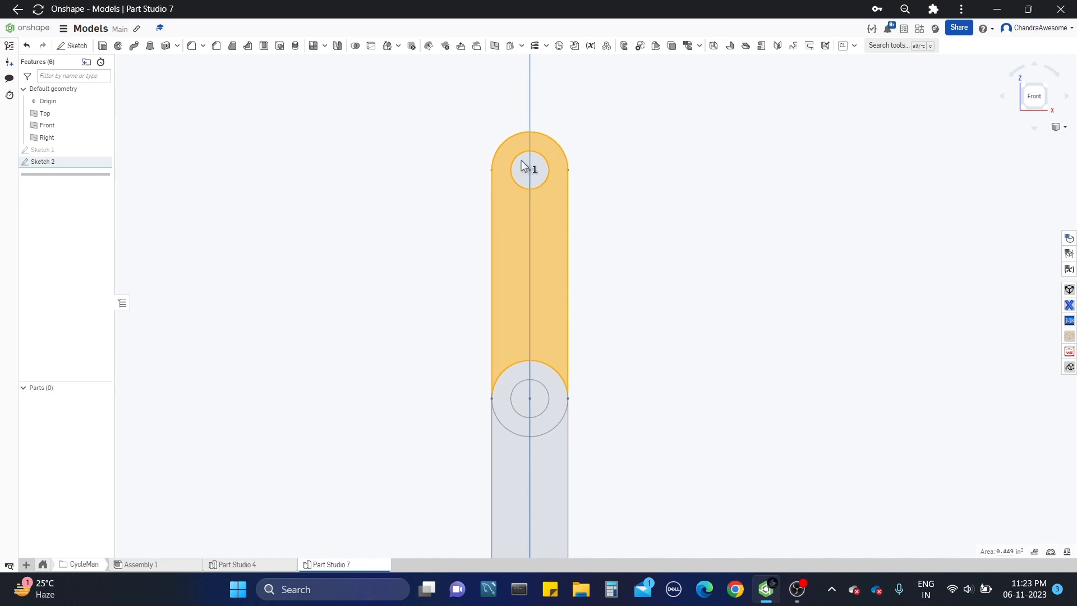
pyautogui.moveTo(555, 417); pyautogui.dragTo(543, 327, button='middle')
pyautogui.scroll(1, 544, 327)
pyautogui.scroll(-1, 546, 311)
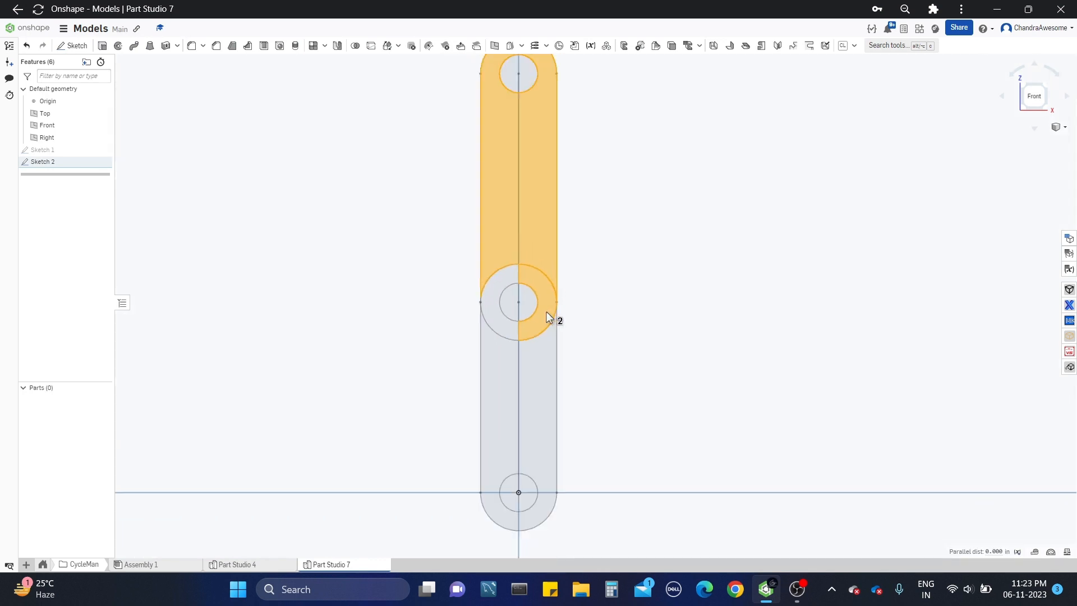
pyautogui.click(508, 275)
pyautogui.click(508, 275)
pyautogui.moveTo(509, 275); pyautogui.dragTo(530, 300, button='right')
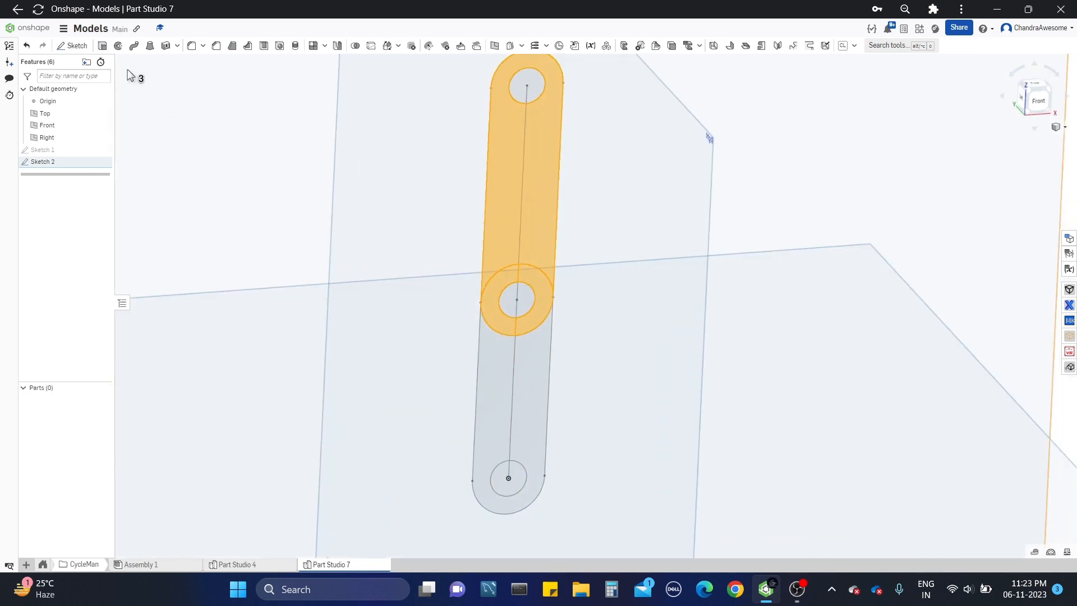
# Step: Start a solid Extrude of the upper slot region and both halves of the ring around the middle hole
pyautogui.click(102, 45)
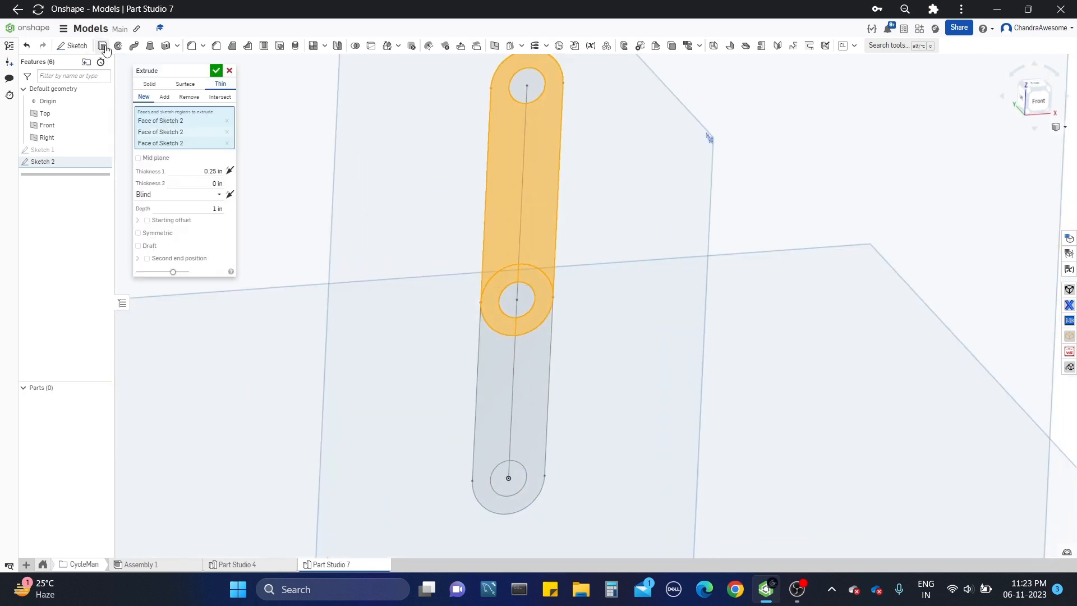
pyautogui.click(149, 84)
pyautogui.click(512, 151)
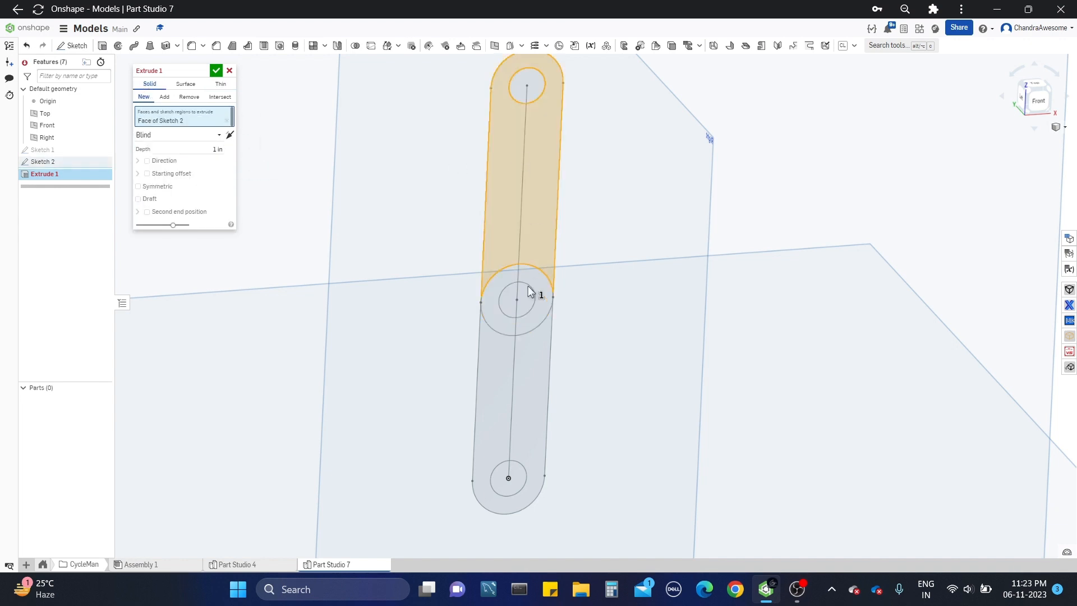
pyautogui.scroll(3, 530, 298)
pyautogui.click(466, 343)
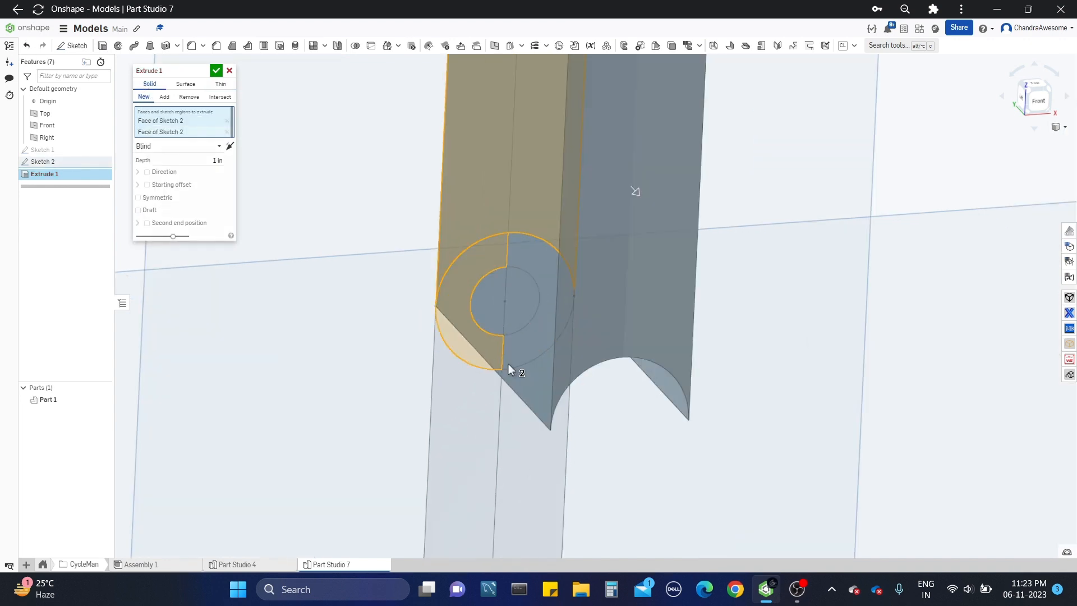
pyautogui.moveTo(508, 363)
pyautogui.mouseDown(button='right')
pyautogui.moveTo(500, 338)
pyautogui.moveTo(545, 334)
pyautogui.mouseUp(button='right')
pyautogui.click(601, 378)
# Step: Set the upper link's extrusion depth to 0.05 in and accept the feature
pyautogui.scroll(-4, 601, 378)
pyautogui.click(198, 170)
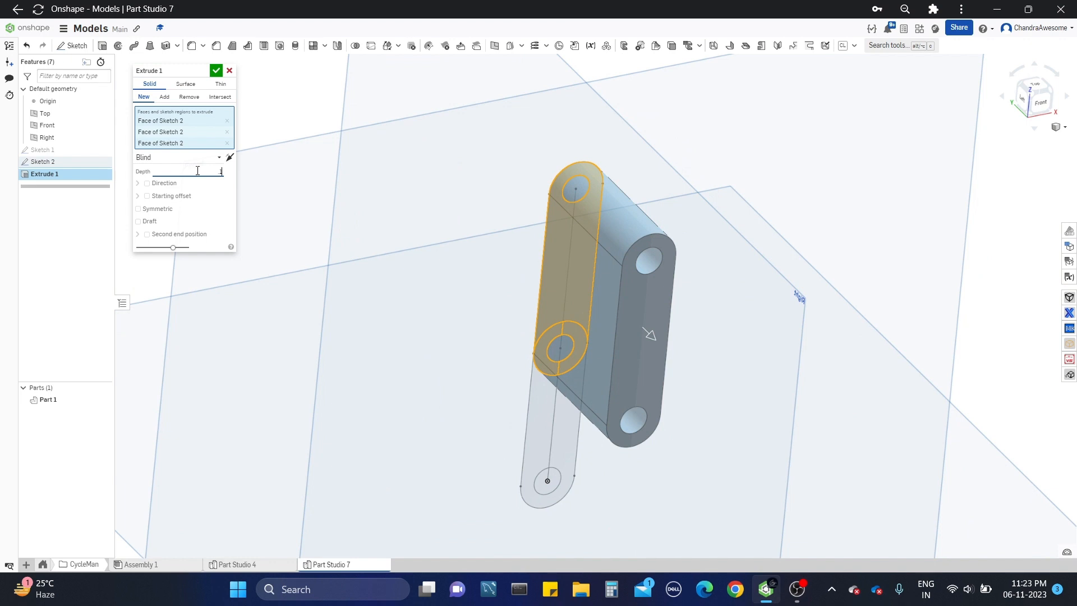
pyautogui.write('0.1')
pyautogui.press('Return')
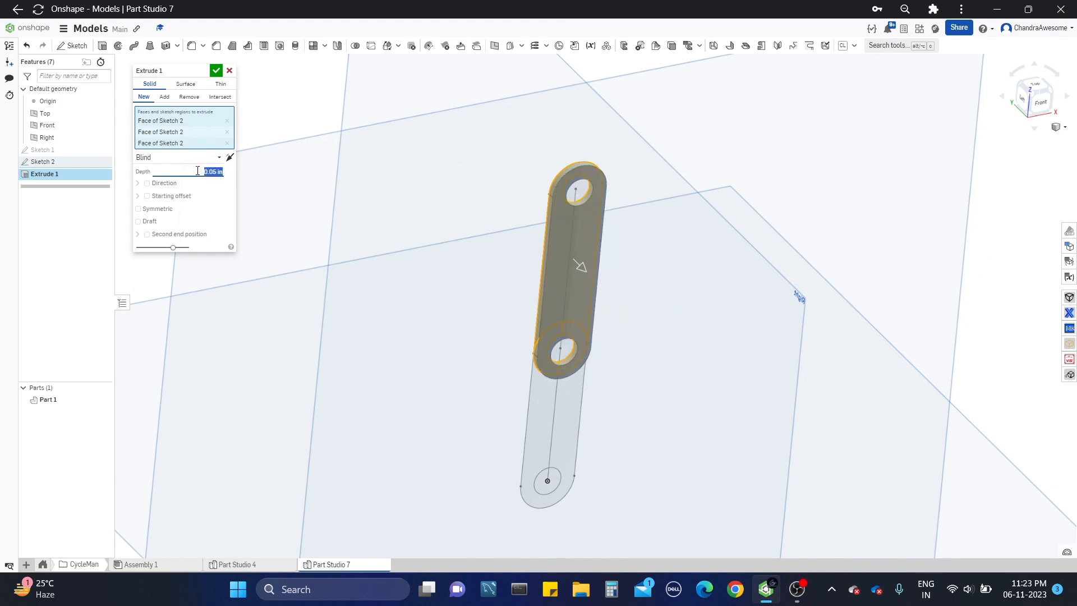
pyautogui.scroll(3, 505, 172)
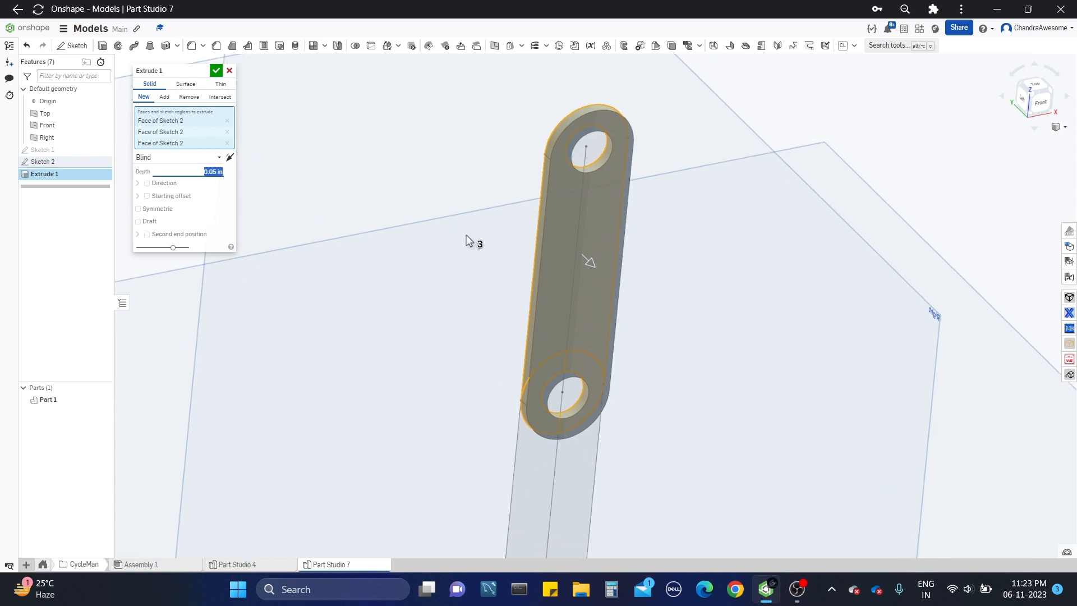
pyautogui.click(216, 70)
# Step: Show Sketch 2 again and select the lower slot region with both halves of the middle ring
pyautogui.scroll(-4, 455, 224)
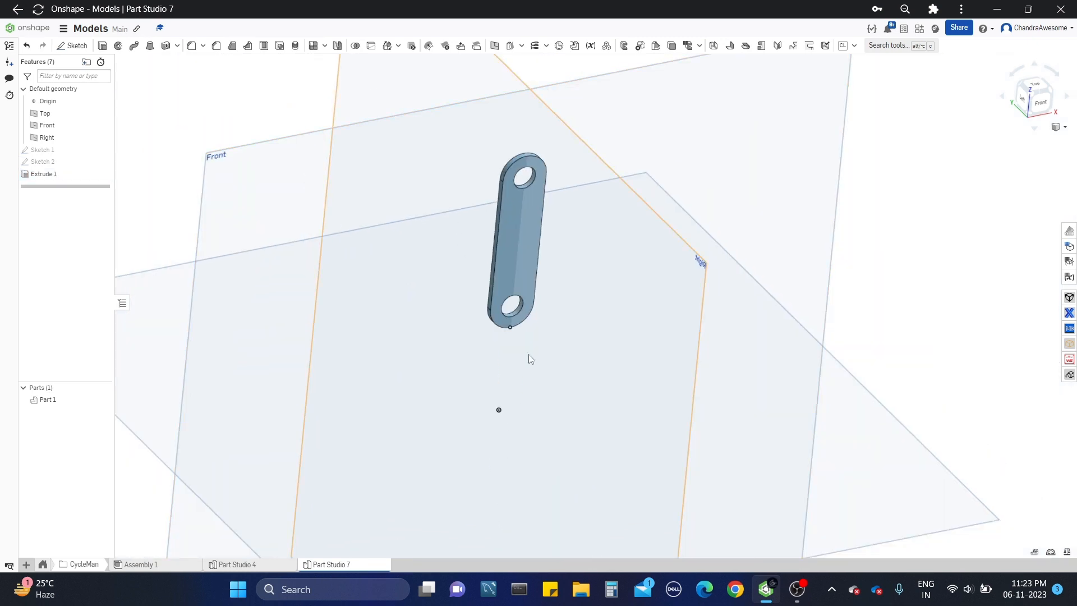
pyautogui.click(101, 161)
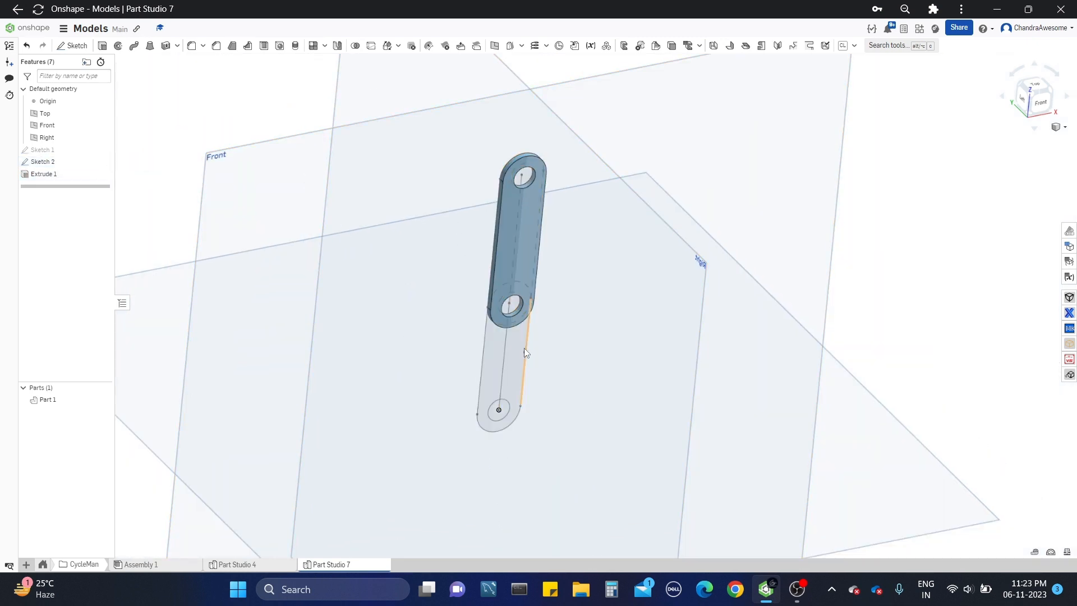
pyautogui.scroll(5, 524, 347)
pyautogui.click(501, 349)
pyautogui.moveTo(500, 349)
pyautogui.mouseDown(button='right')
pyautogui.moveTo(553, 352)
pyautogui.moveTo(599, 326)
pyautogui.mouseUp(button='right')
pyautogui.scroll(5, 598, 252)
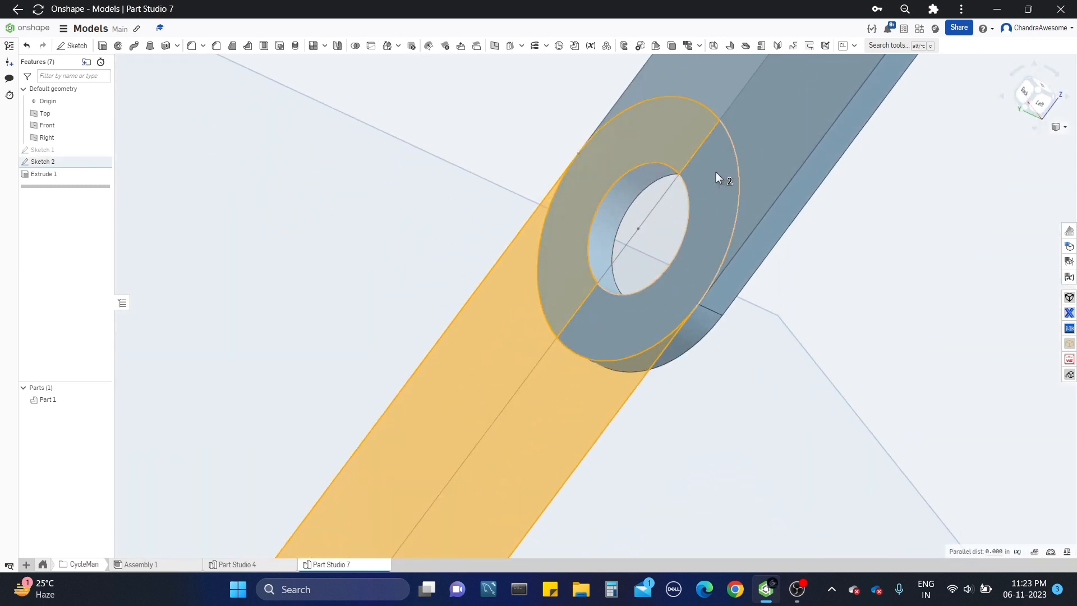
pyautogui.moveTo(714, 178)
pyautogui.mouseDown(button='right')
pyautogui.moveTo(670, 200)
pyautogui.moveTo(620, 203)
pyautogui.mouseUp(button='right')
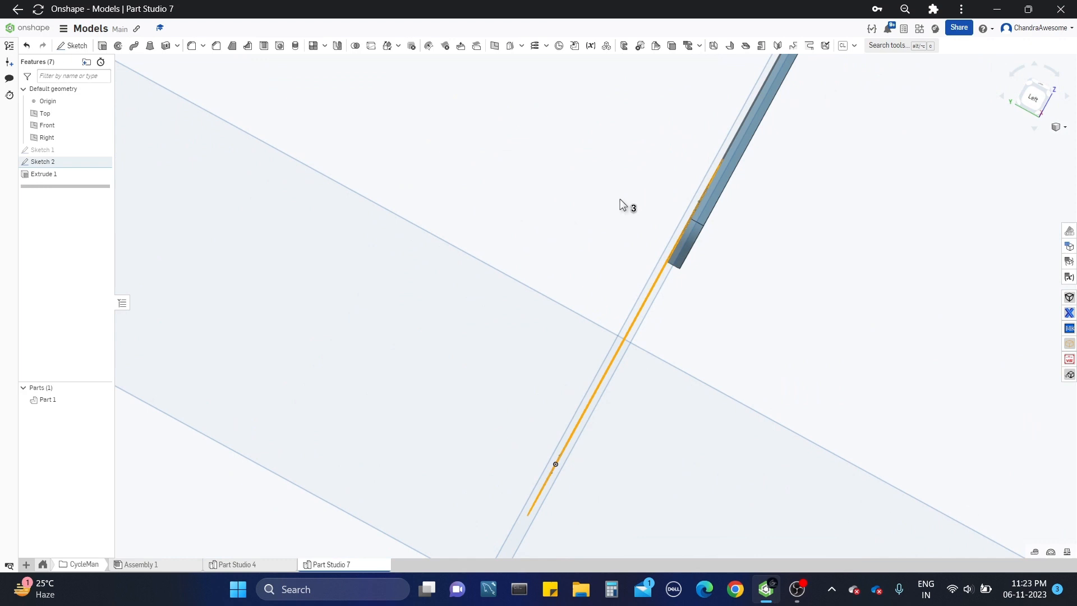
# Step: Extrude the selected lower link regions as a new part with a depth of 0.05 in
pyautogui.click(102, 46)
pyautogui.moveTo(343, 220); pyautogui.dragTo(338, 217, button='right')
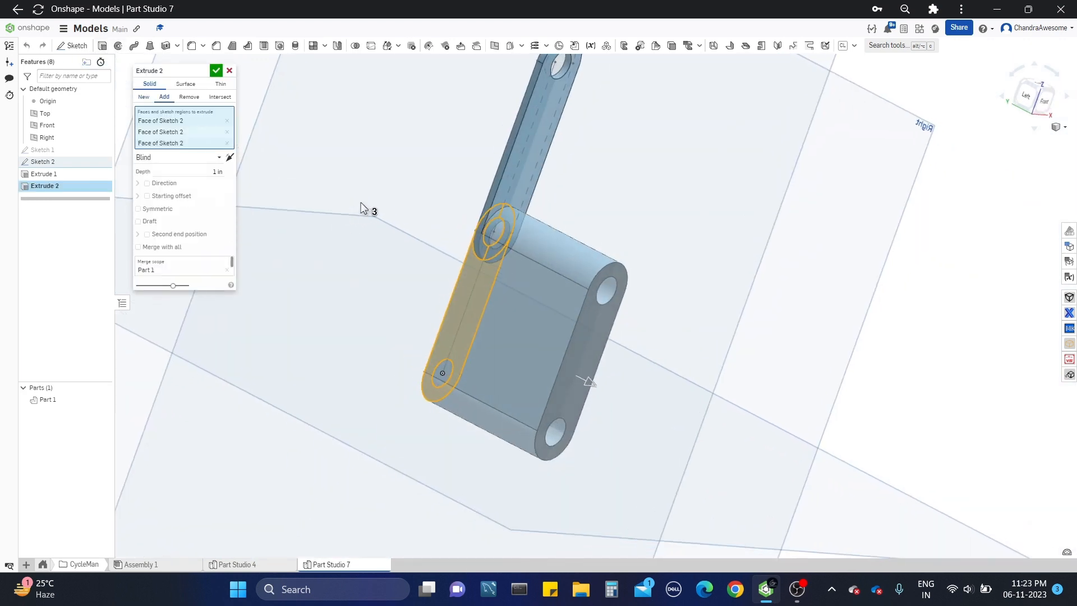
pyautogui.click(145, 97)
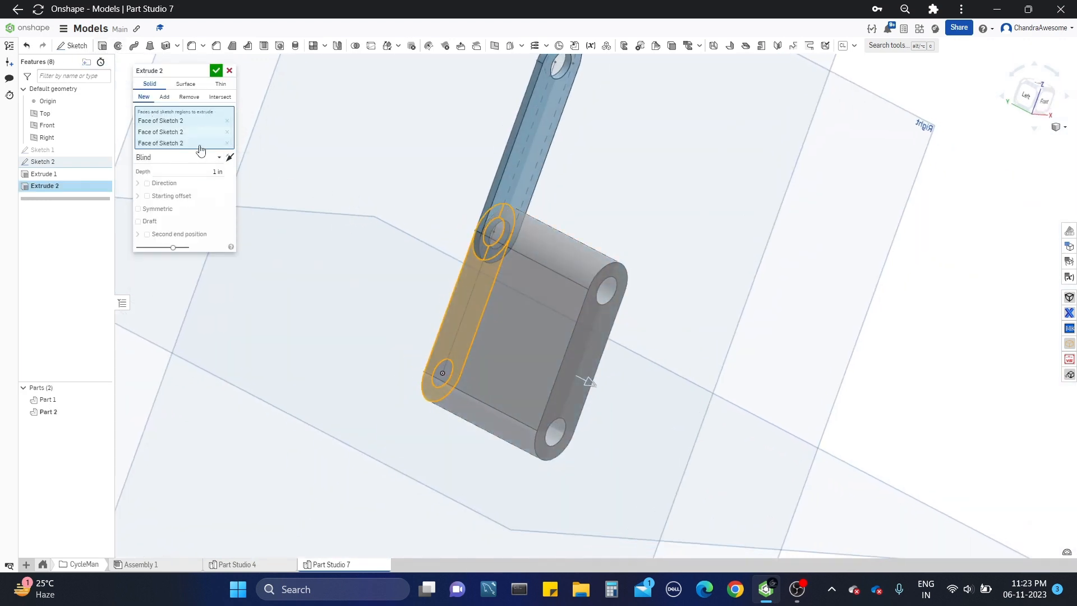
pyautogui.moveTo(396, 234)
pyautogui.mouseDown(button='right')
pyautogui.moveTo(416, 230)
pyautogui.moveTo(394, 236)
pyautogui.mouseUp(button='right')
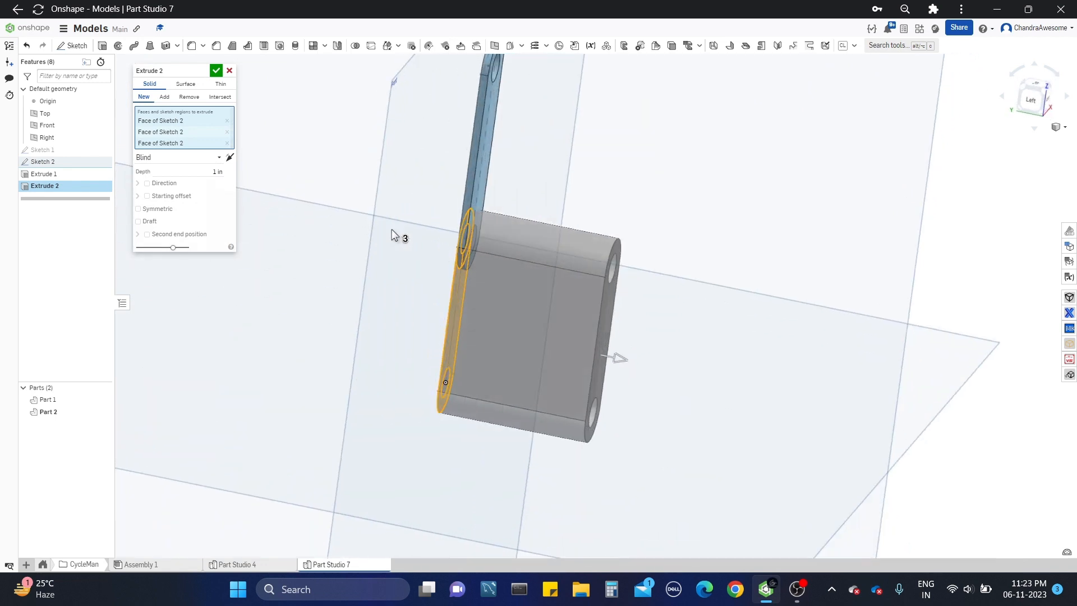
pyautogui.click(204, 173)
pyautogui.scroll(5, 428, 228)
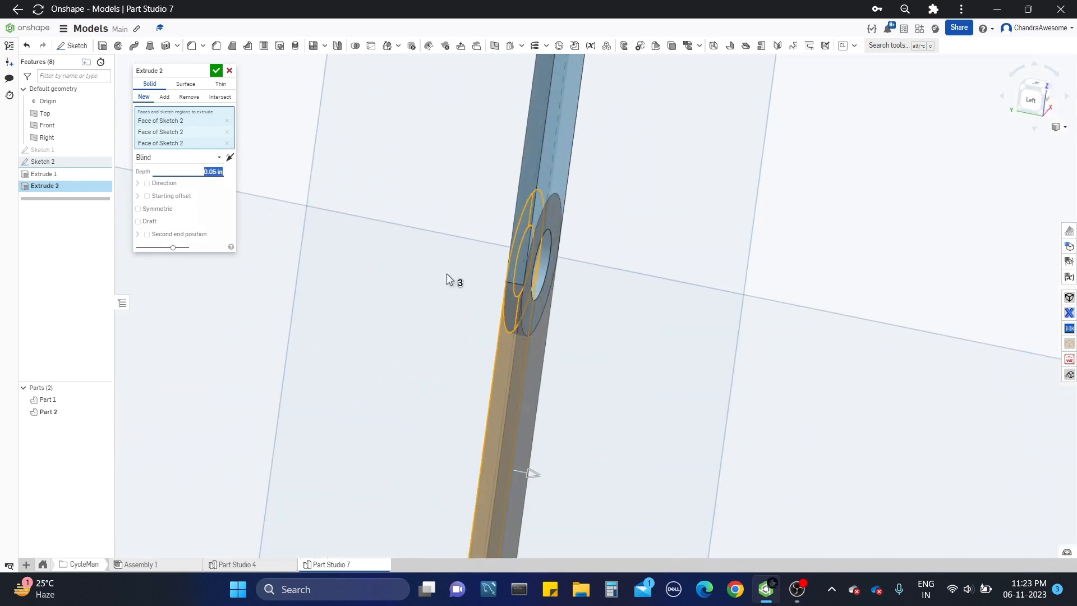
# Step: Give the lower link's extrusion a blind starting offset of 0.05 in and accept the feature
pyautogui.click(148, 196)
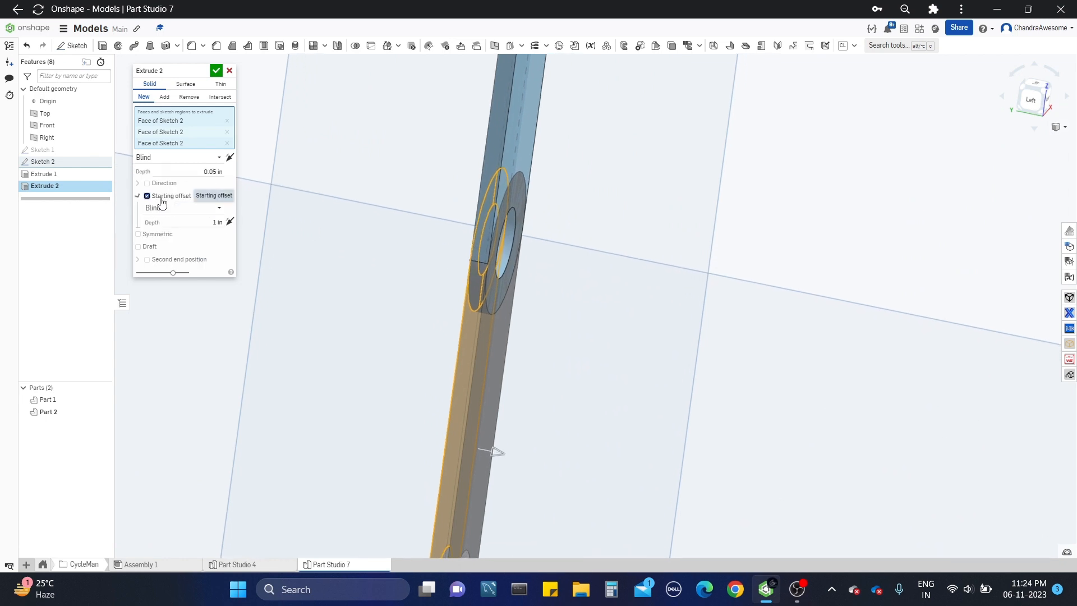
pyautogui.scroll(-1, 547, 240)
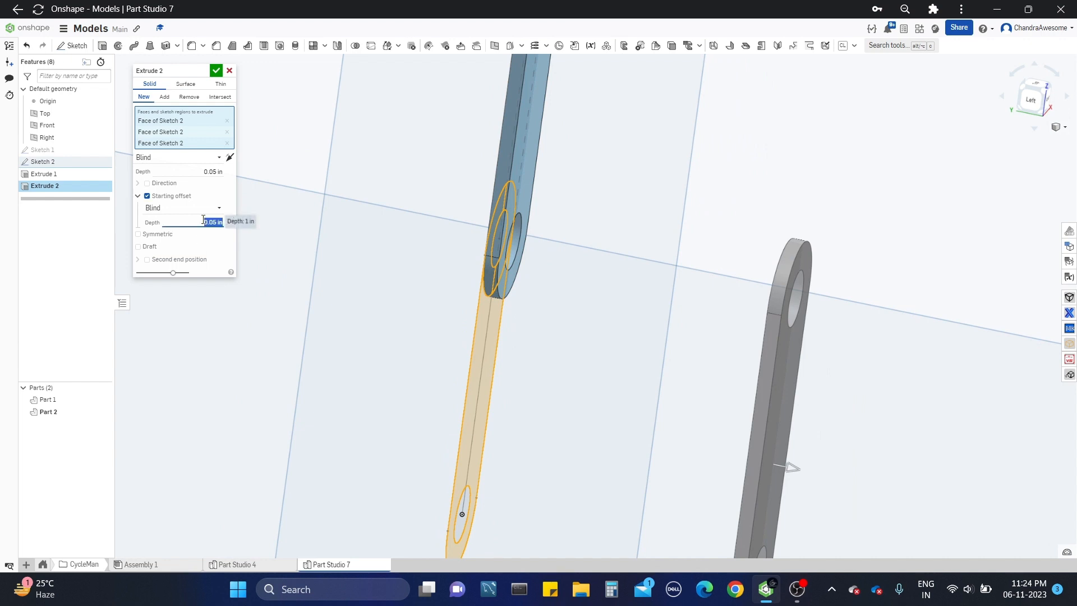
pyautogui.scroll(2, 489, 241)
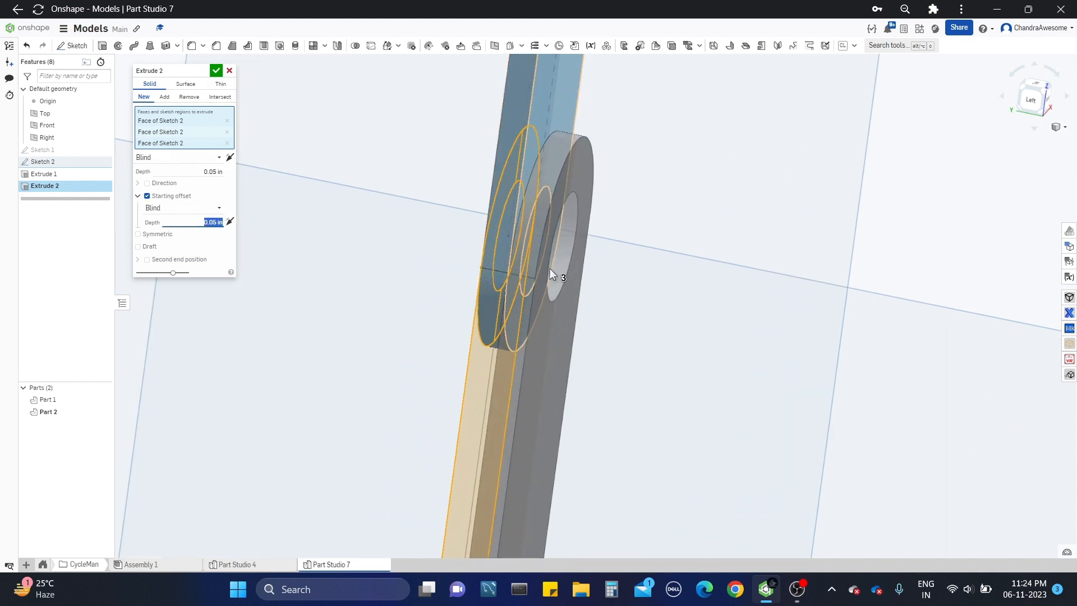
pyautogui.scroll(-1, 553, 266)
pyautogui.click(217, 70)
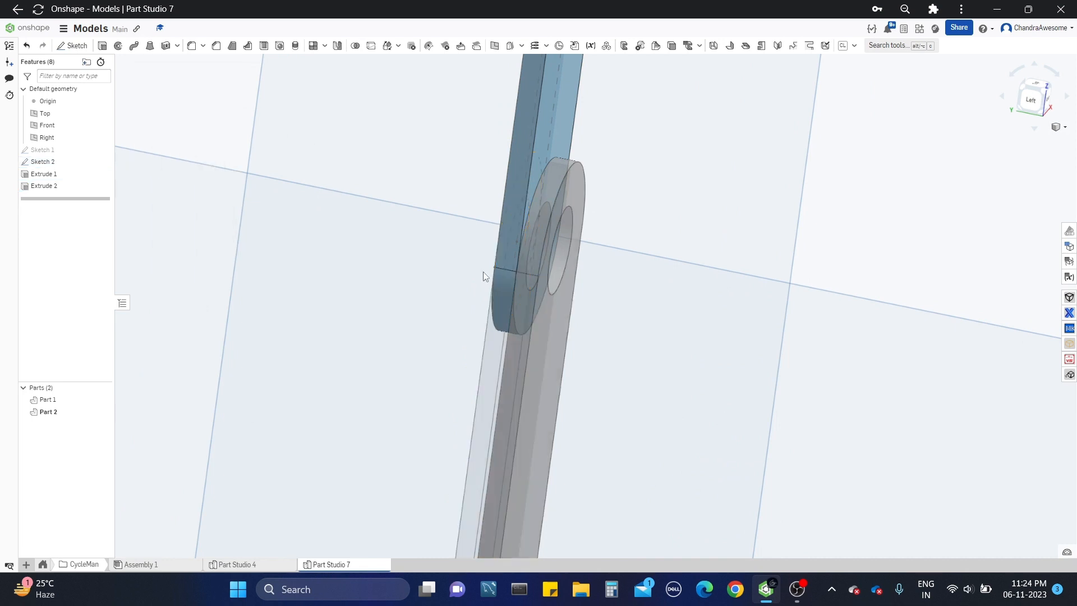
# Step: Mirror both the upper and lower link parts about the Front plane and accept the feature
pyautogui.scroll(-5, 483, 271)
pyautogui.moveTo(347, 201); pyautogui.dragTo(413, 224, button='middle')
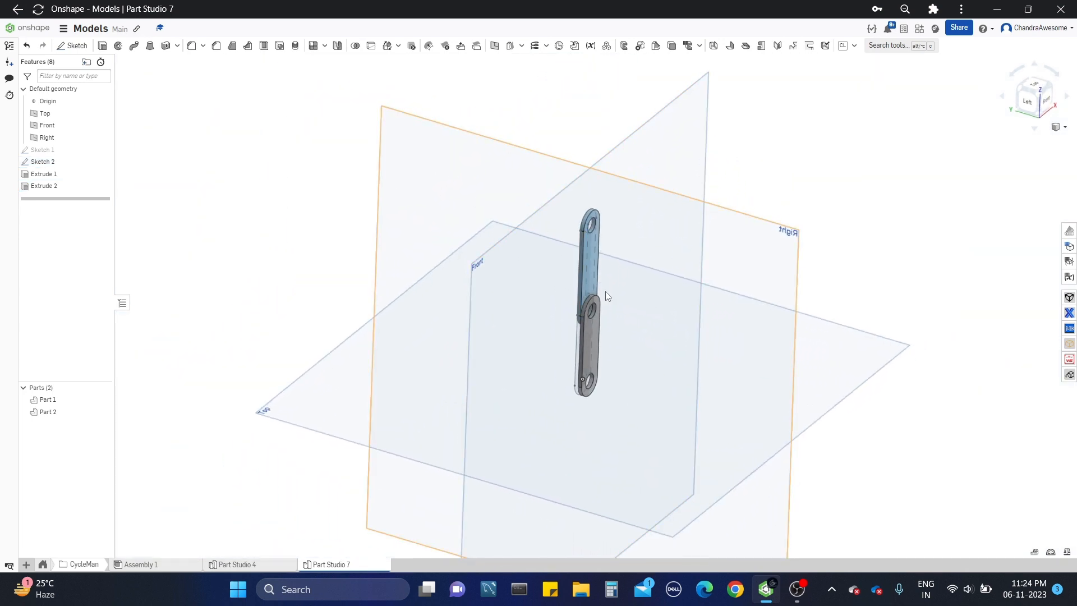
pyautogui.scroll(3, 605, 291)
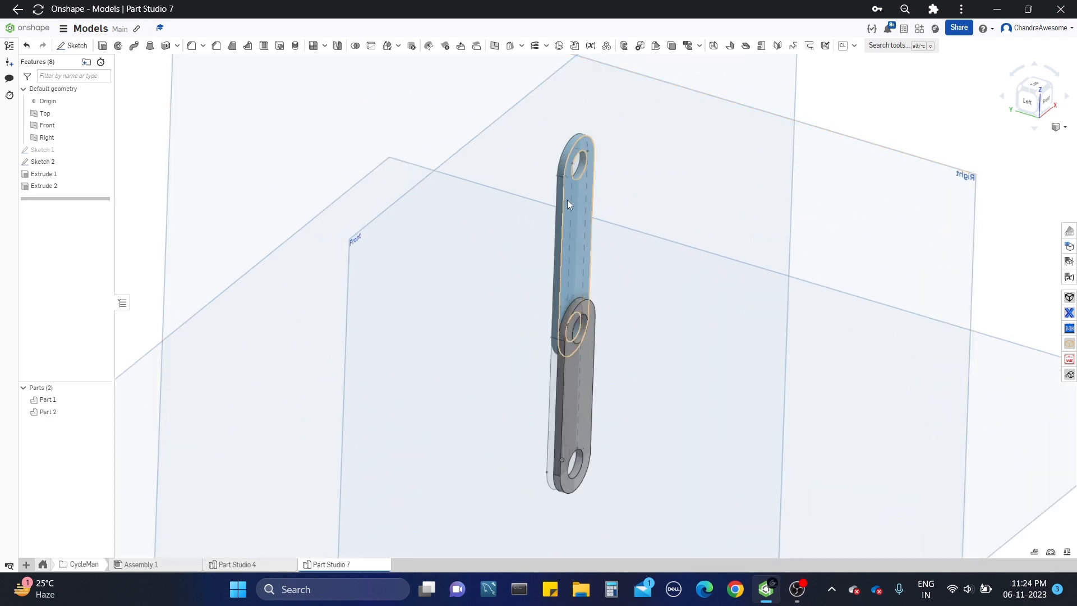
pyautogui.scroll(-2, 567, 199)
pyautogui.scroll(-1, 567, 200)
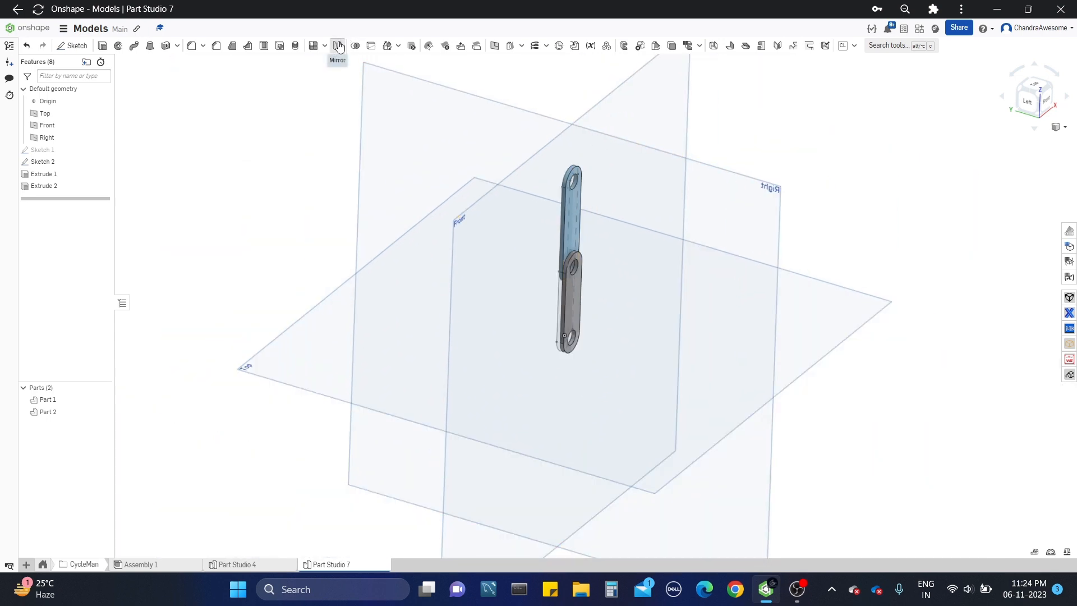
pyautogui.click(338, 46)
pyautogui.scroll(2, 550, 191)
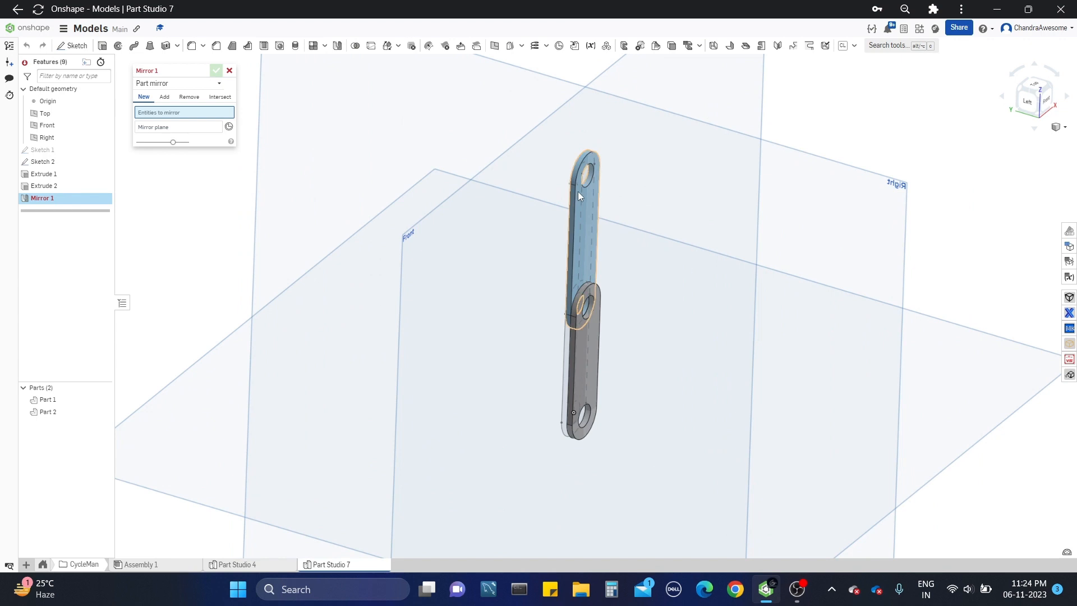
pyautogui.click(578, 190)
pyautogui.click(583, 292)
pyautogui.click(216, 146)
pyautogui.scroll(-2, 345, 199)
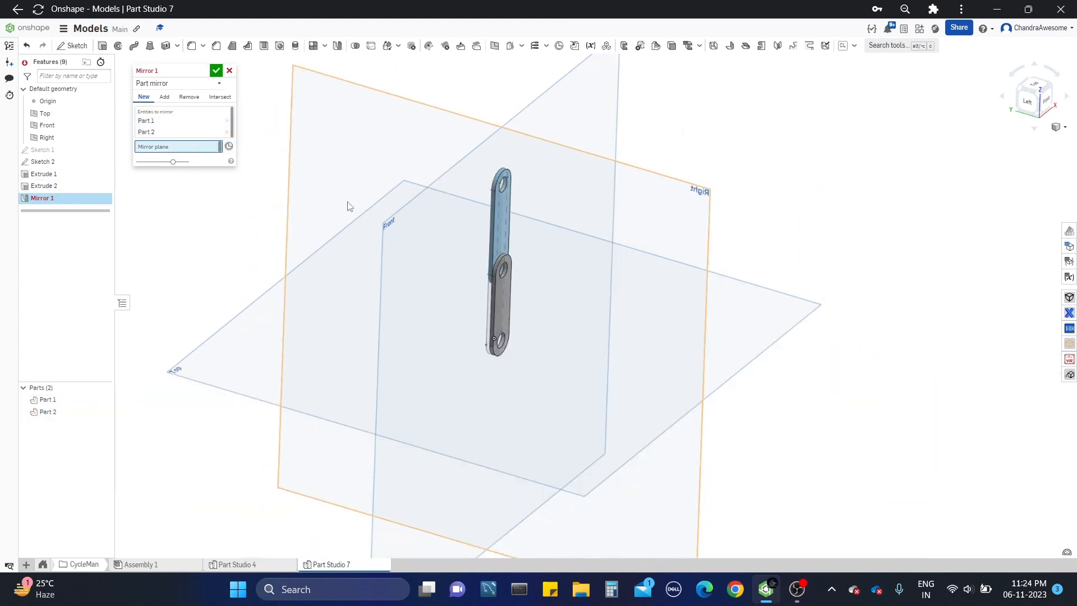
pyautogui.click(503, 136)
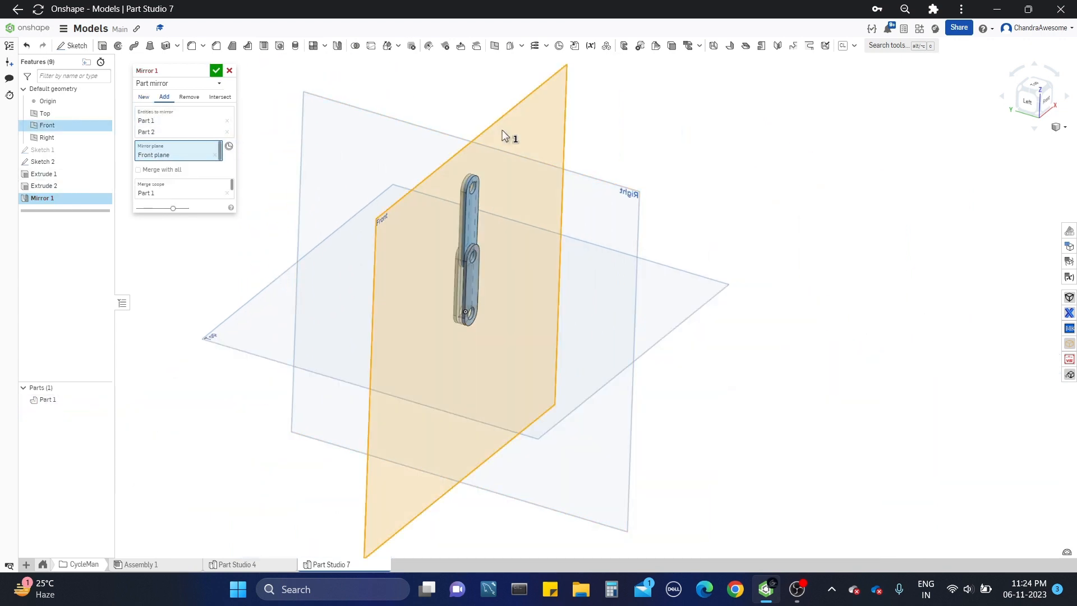
pyautogui.click(216, 71)
# Step: Edit the mirror feature so it creates the mirrored links as new parts, and accept it
pyautogui.scroll(5, 543, 193)
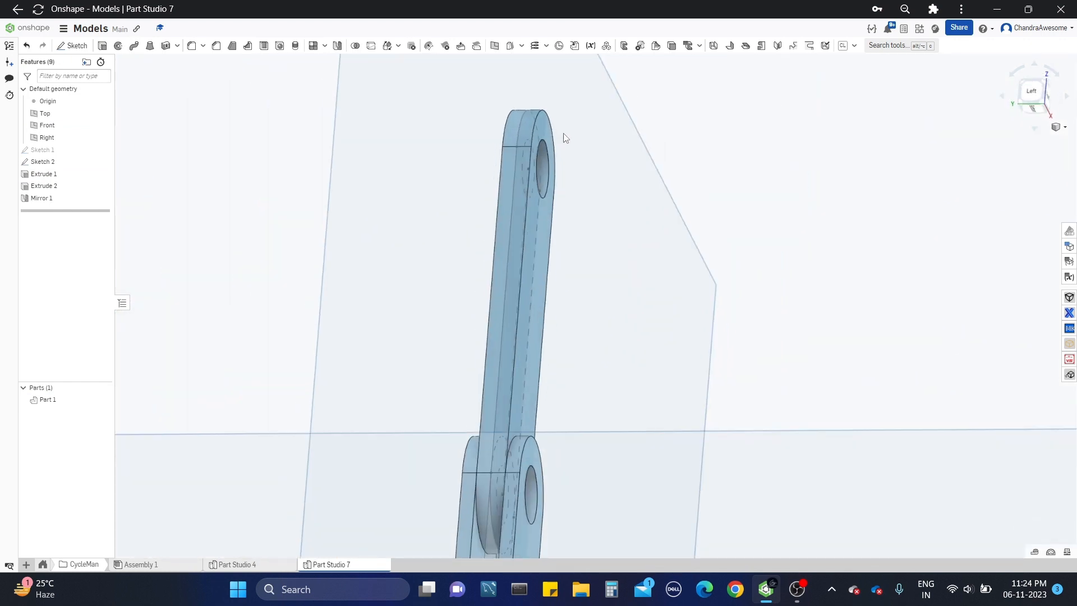
pyautogui.scroll(-5, 566, 138)
pyautogui.rightClick(91, 200)
pyautogui.click(132, 221)
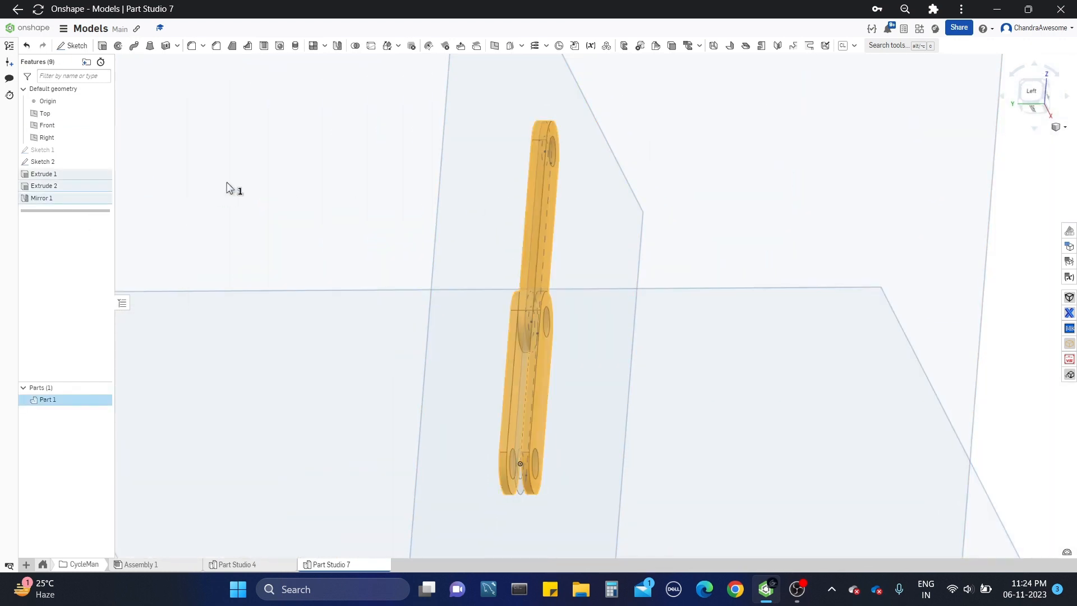
pyautogui.click(146, 98)
pyautogui.click(216, 73)
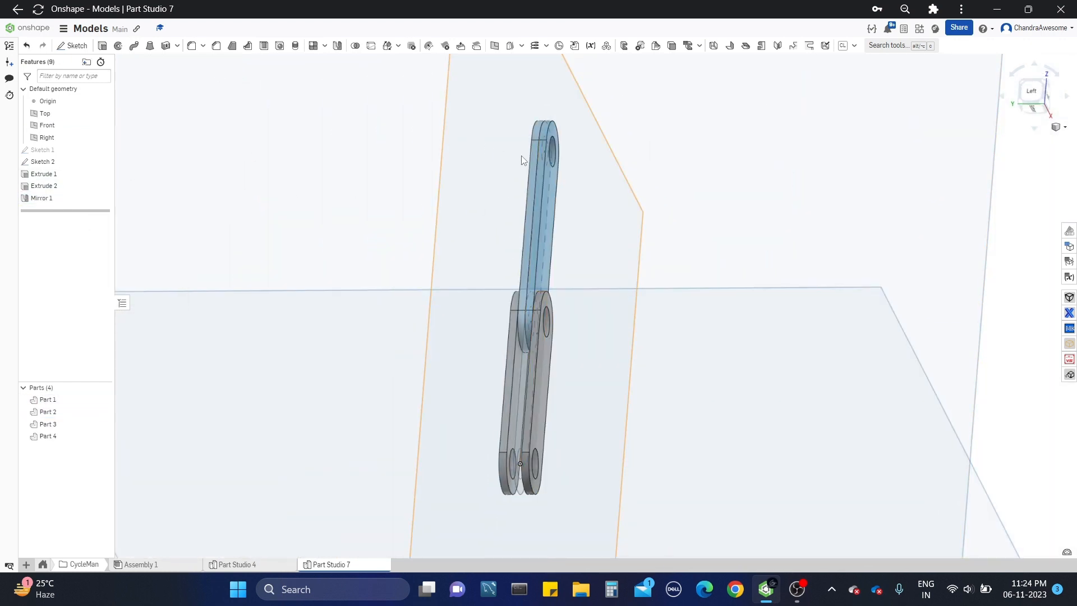
# Step: Examine from several angles how the mirrored upper and lower links sit relative to each other and the Front plane
pyautogui.scroll(3, 524, 160)
pyautogui.moveTo(552, 171); pyautogui.dragTo(542, 201, button='right')
pyautogui.scroll(-3, 542, 200)
pyautogui.scroll(-5, 543, 265)
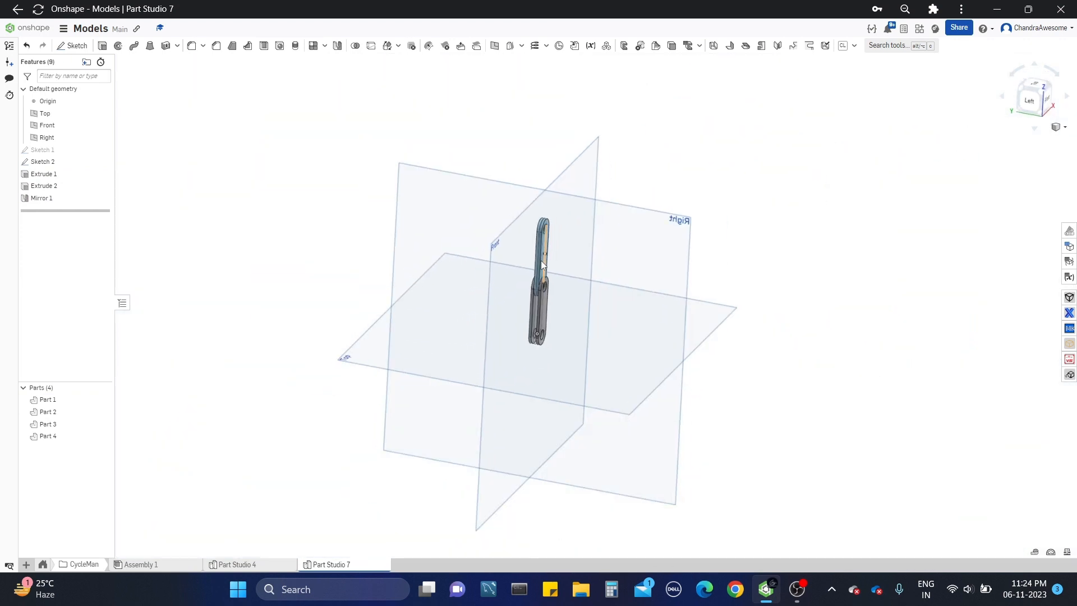
pyautogui.scroll(5, 526, 314)
pyautogui.moveTo(525, 300)
pyautogui.mouseDown(button='right')
pyautogui.moveTo(552, 234)
pyautogui.moveTo(536, 290)
pyautogui.mouseUp(button='right')
pyautogui.scroll(-5, 536, 290)
pyautogui.moveTo(531, 160); pyautogui.dragTo(527, 187, button='middle')
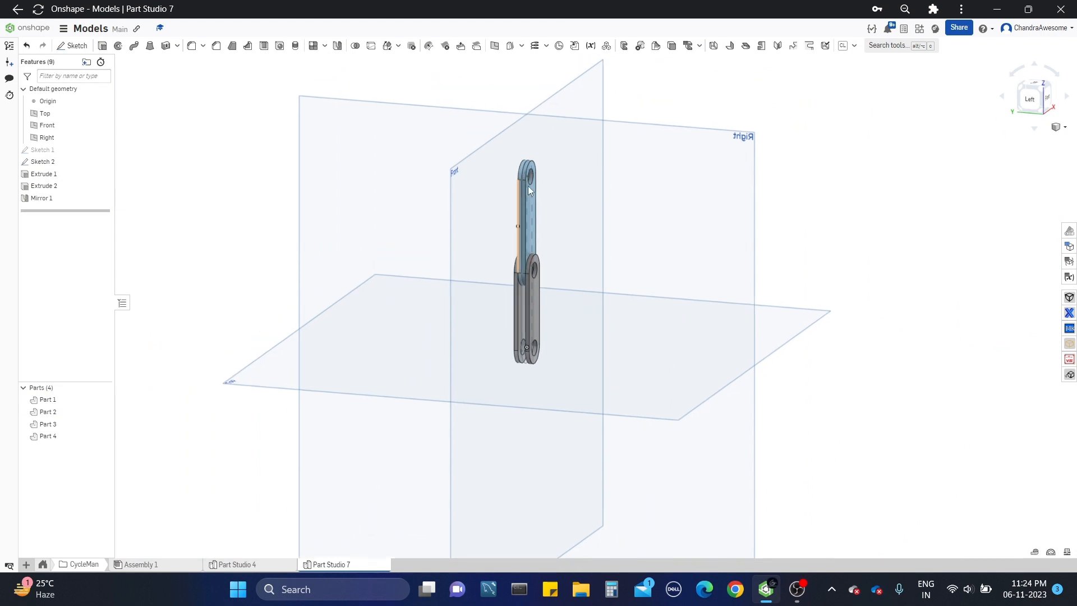
pyautogui.scroll(3, 527, 178)
pyautogui.moveTo(529, 169); pyautogui.dragTo(492, 187, button='right')
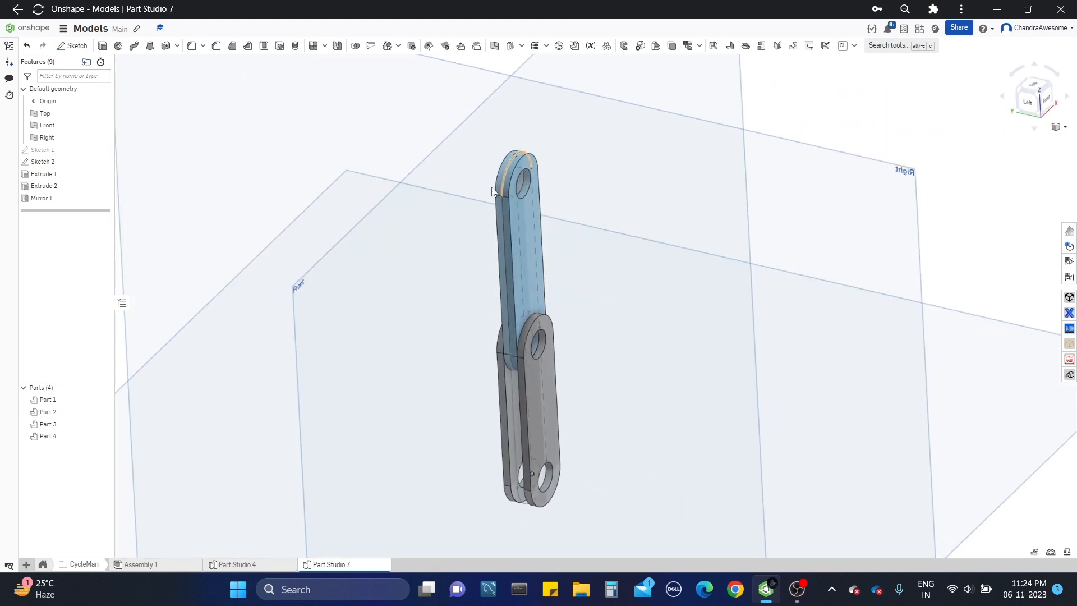
# Step: Edit the upper link's extrusion to add a blind starting offset of 0.3 in and accept it
pyautogui.rightClick(61, 176)
pyautogui.click(106, 192)
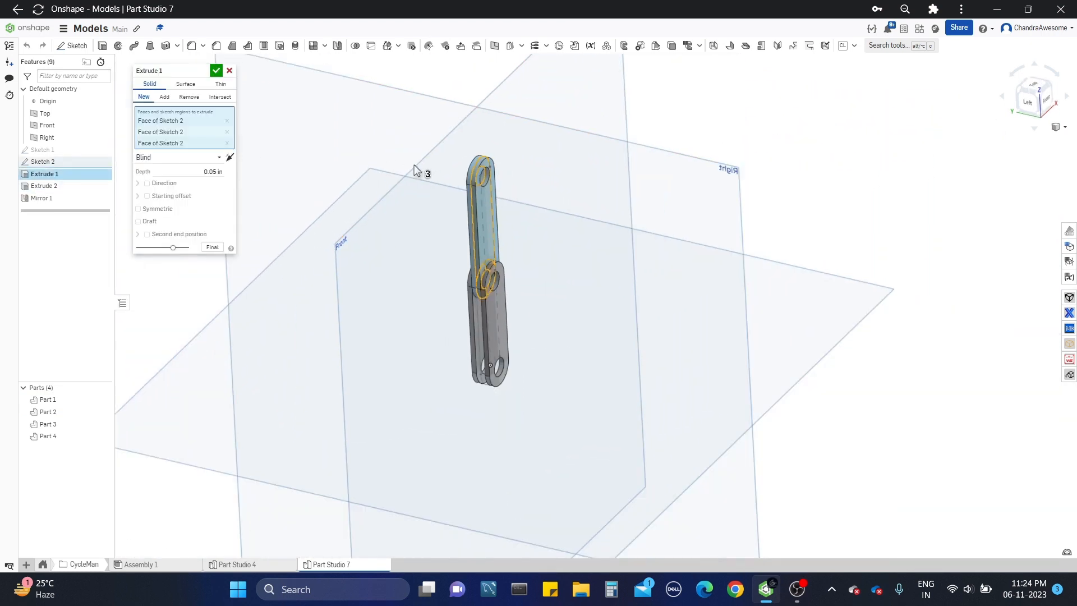
pyautogui.click(147, 196)
pyautogui.moveTo(272, 202); pyautogui.dragTo(289, 188, button='right')
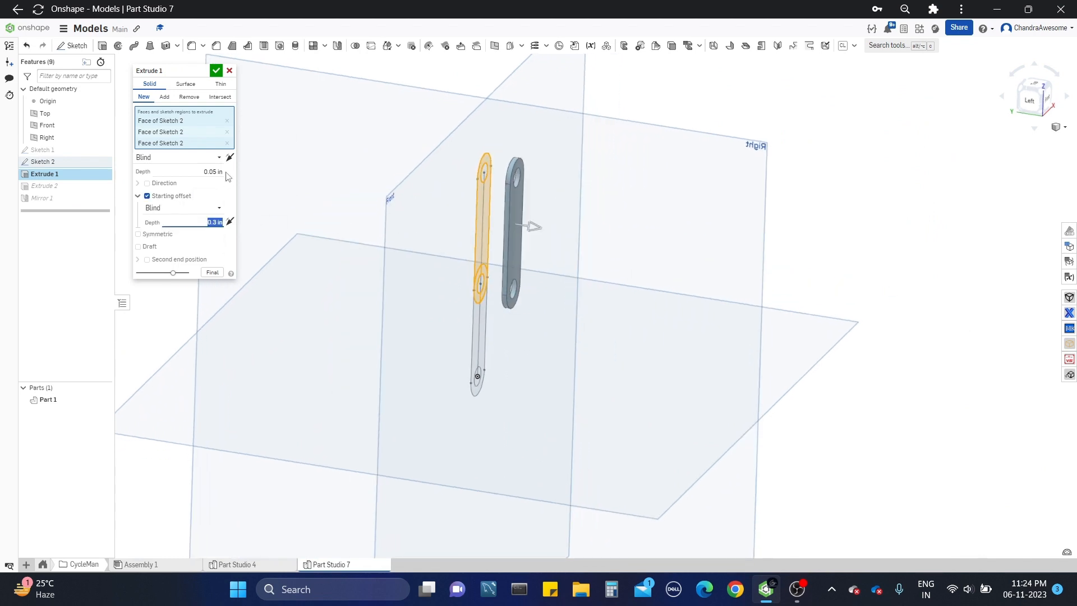
pyautogui.click(218, 73)
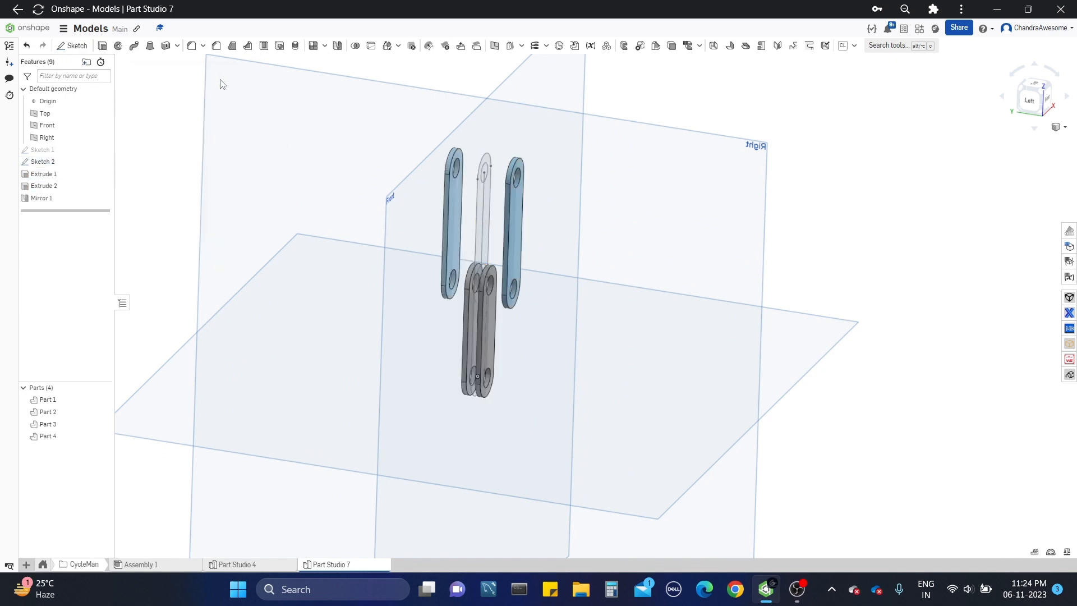
# Step: Set the upper link extrusion's starting offset to 0.25 in and accept the change
pyautogui.press('f')
pyautogui.moveTo(497, 268); pyautogui.dragTo(519, 253, button='right')
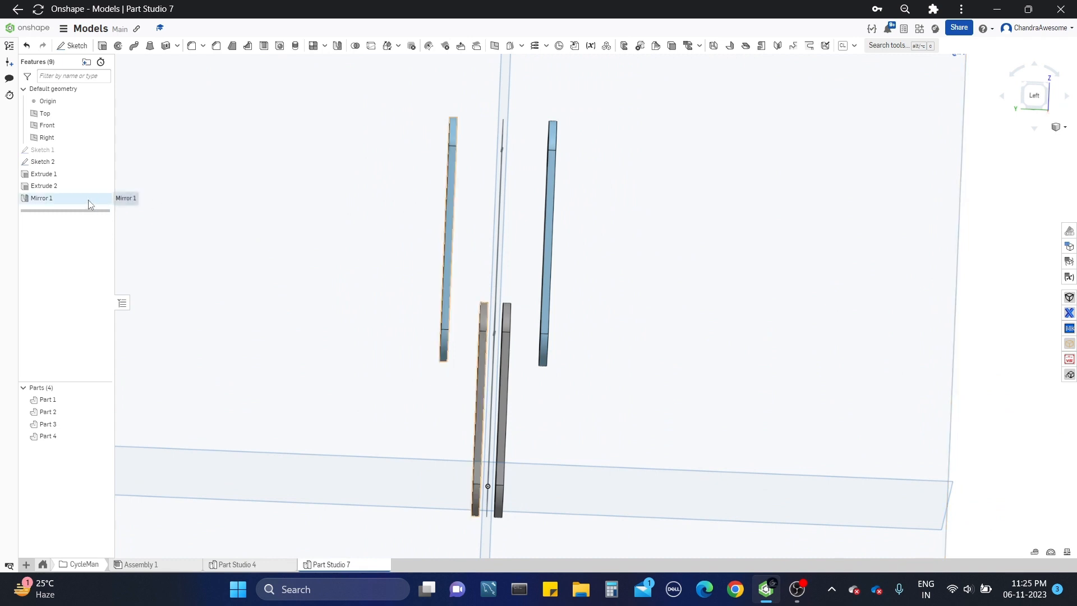
pyautogui.rightClick(87, 181)
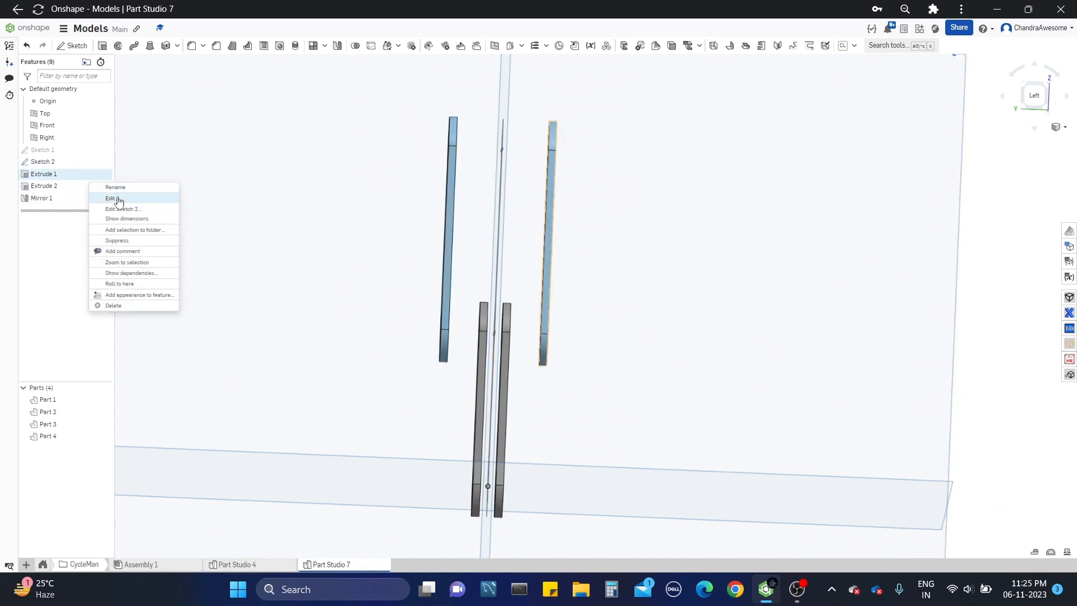
pyautogui.click(141, 200)
pyautogui.click(205, 221)
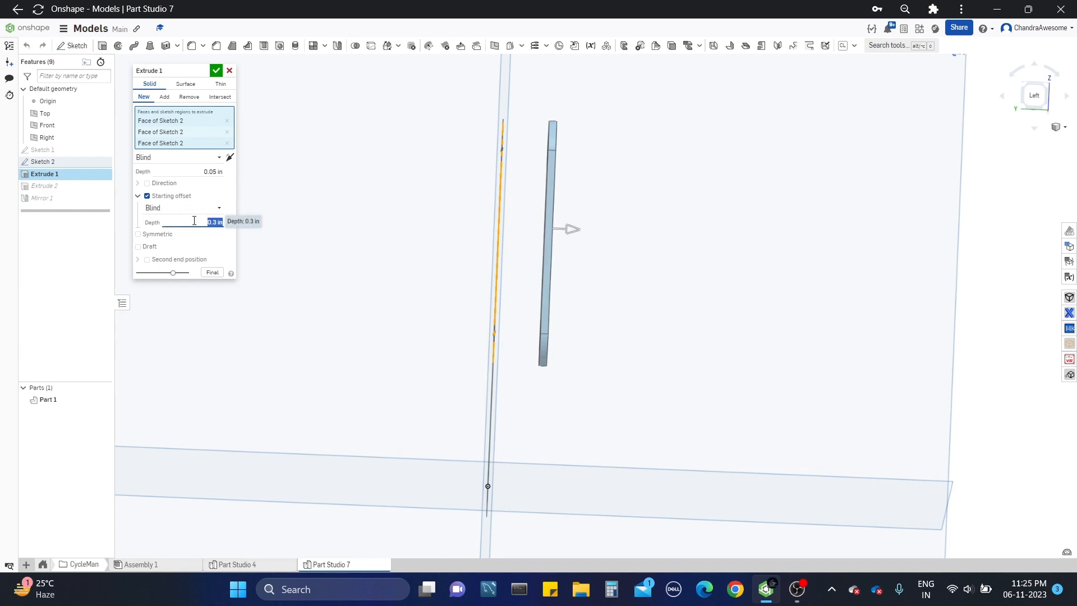
pyautogui.click(215, 70)
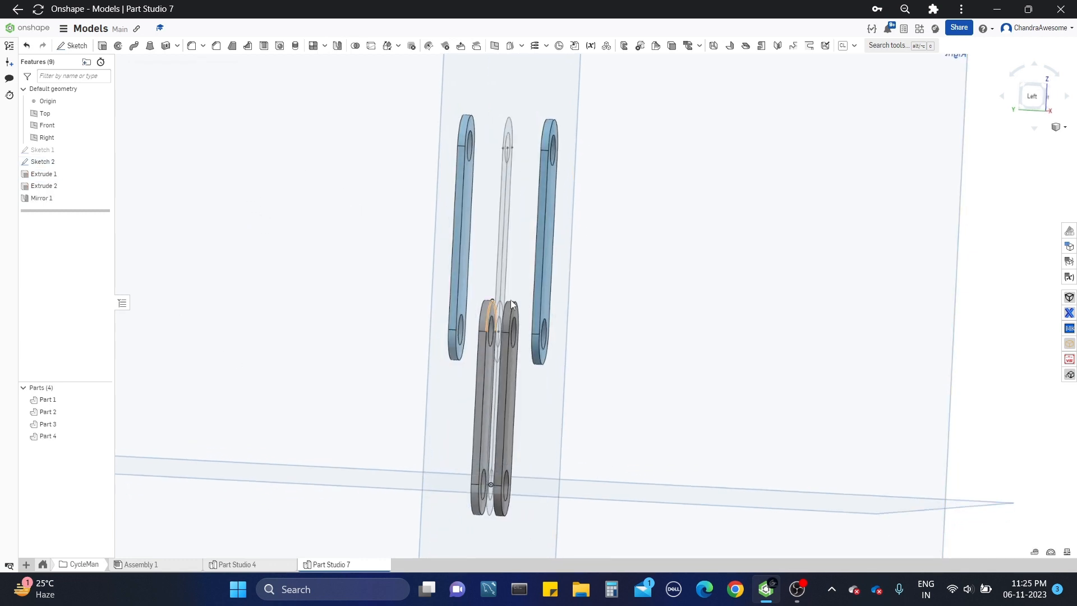
# Step: Edit the lower link's extrusion to use an Entity starting offset, referencing a face of the upper link
pyautogui.moveTo(511, 303); pyautogui.dragTo(480, 300, button='right')
pyautogui.rightClick(85, 186)
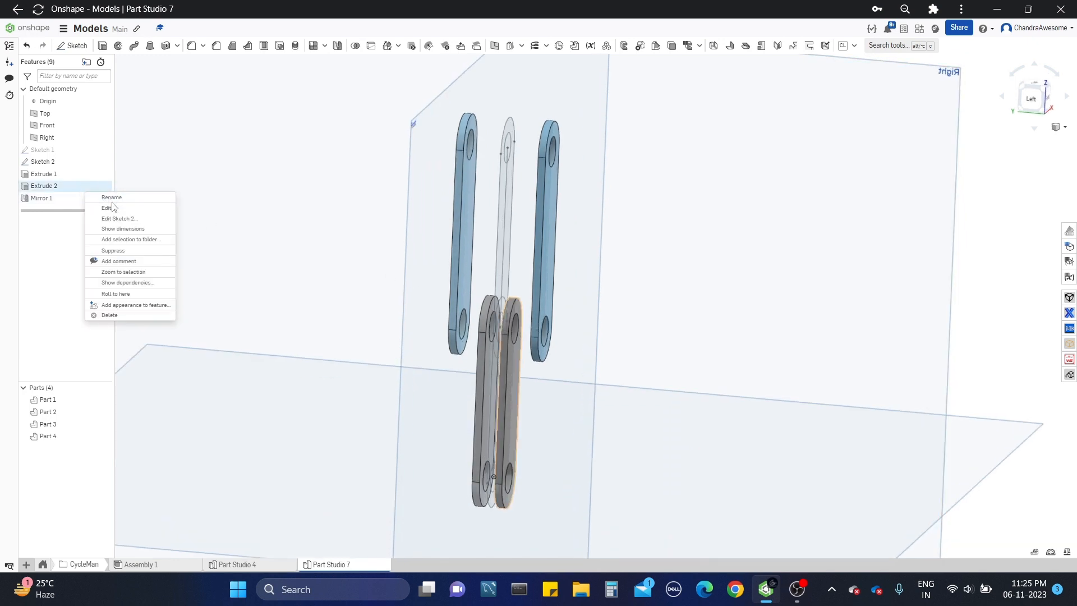
pyautogui.click(108, 208)
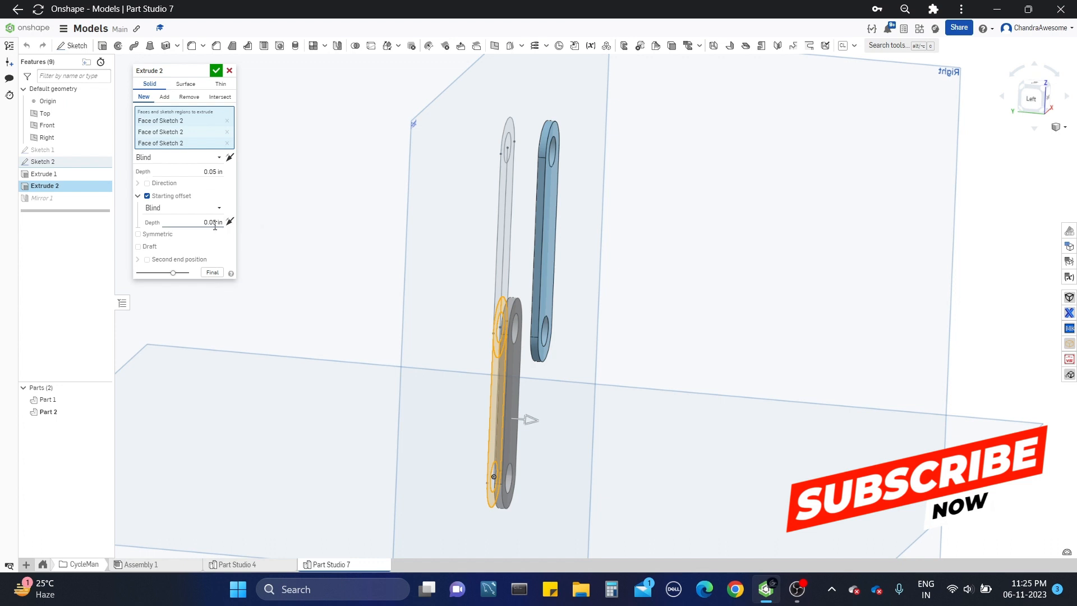
pyautogui.click(216, 208)
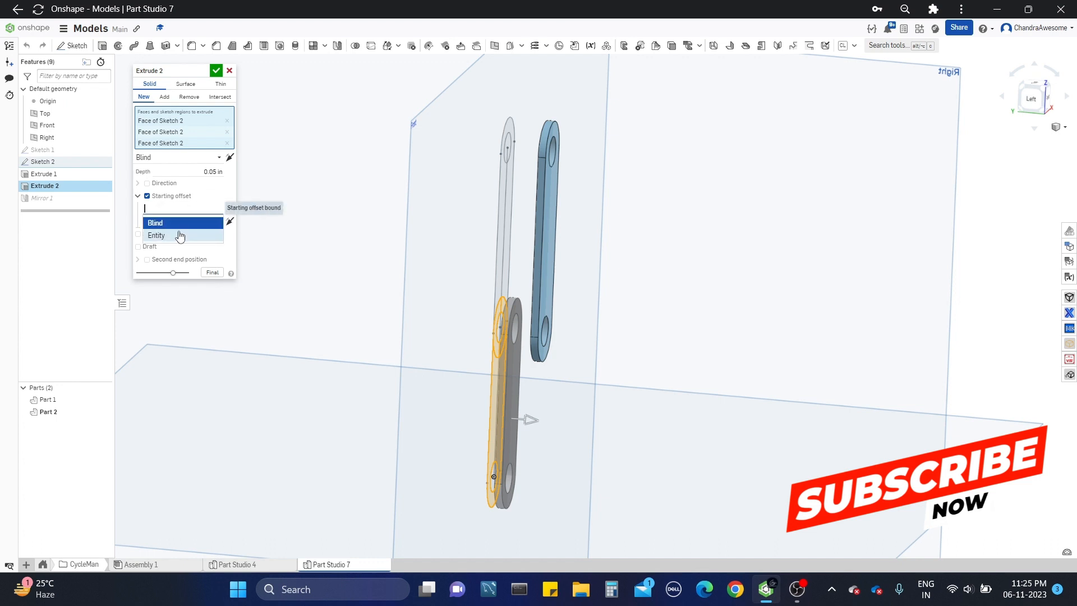
pyautogui.click(180, 235)
pyautogui.scroll(10, 509, 351)
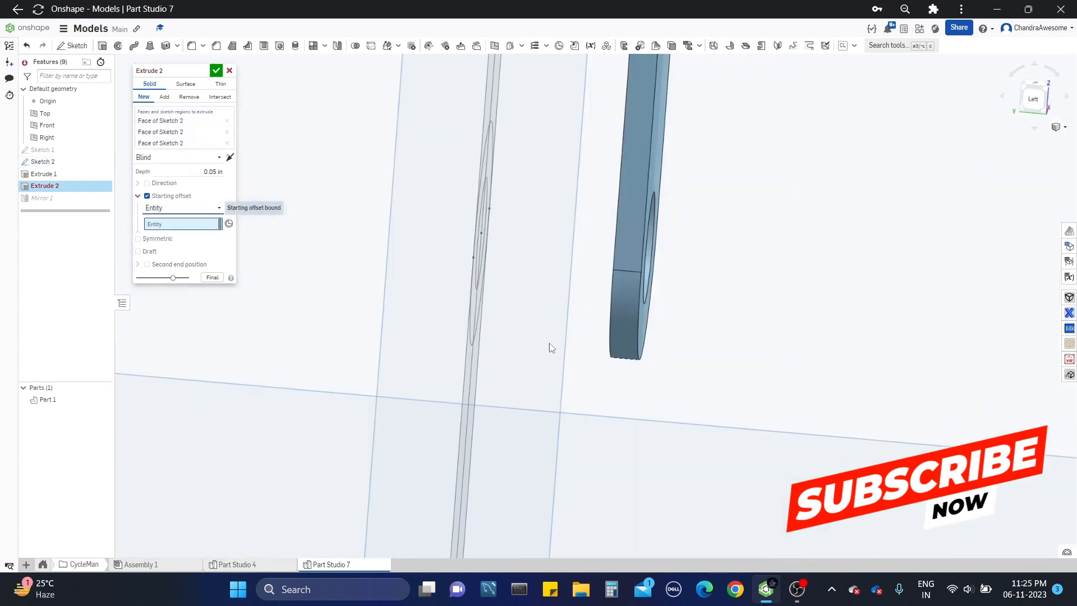
pyautogui.click(601, 331)
pyautogui.moveTo(601, 331); pyautogui.dragTo(644, 317, button='right')
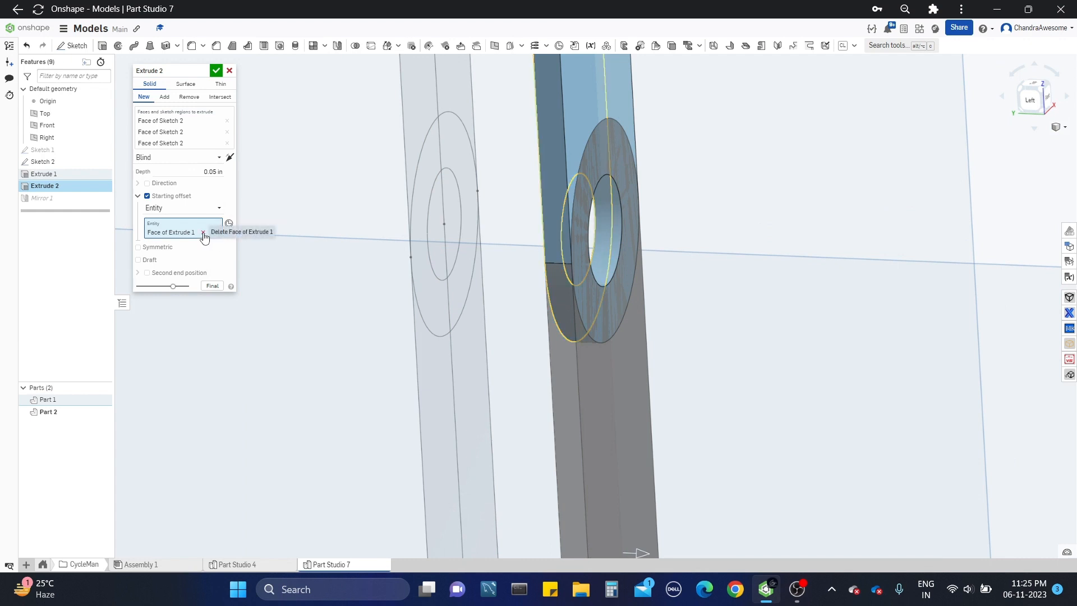
# Step: Replace the starting offset reference with the upper link's outer face and accept the lower link's extrusion
pyautogui.click(203, 232)
pyautogui.moveTo(449, 283); pyautogui.dragTo(527, 374, button='right')
pyautogui.click(611, 360)
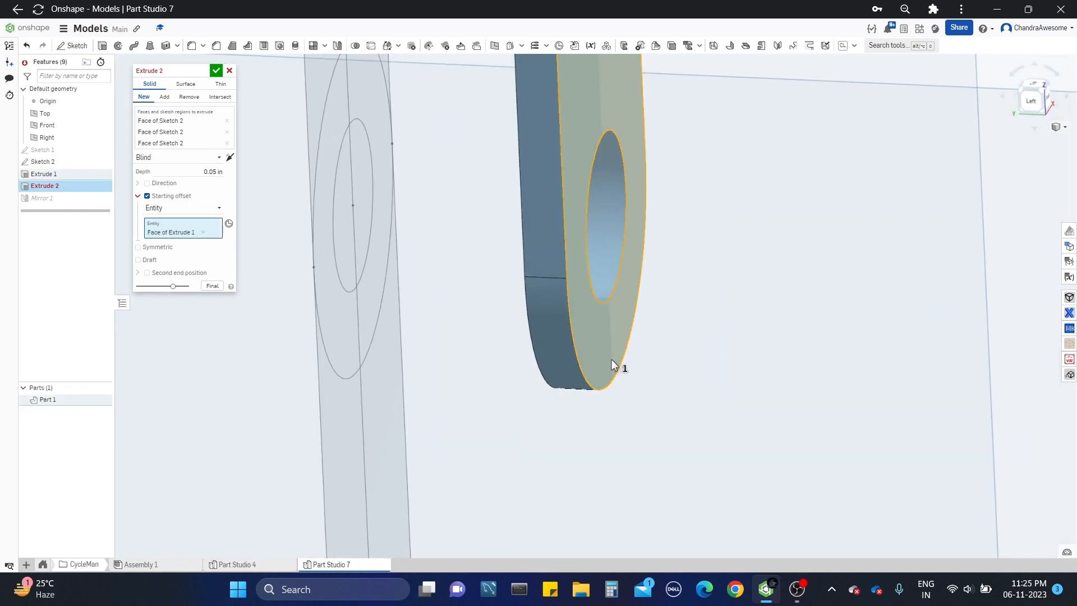
pyautogui.scroll(-4, 611, 360)
pyautogui.scroll(-2, 611, 361)
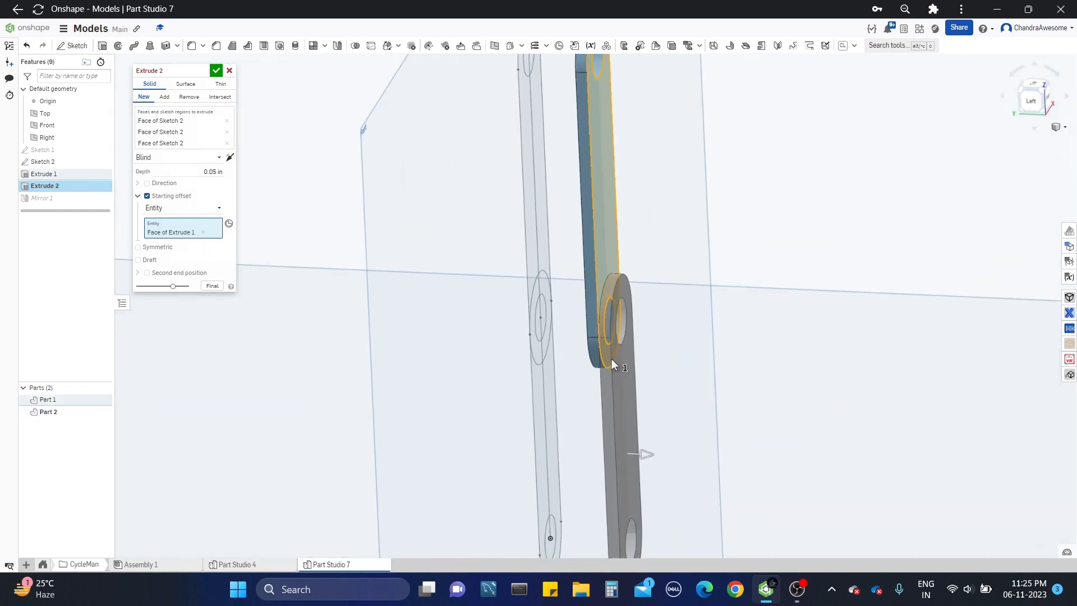
pyautogui.scroll(-2, 612, 364)
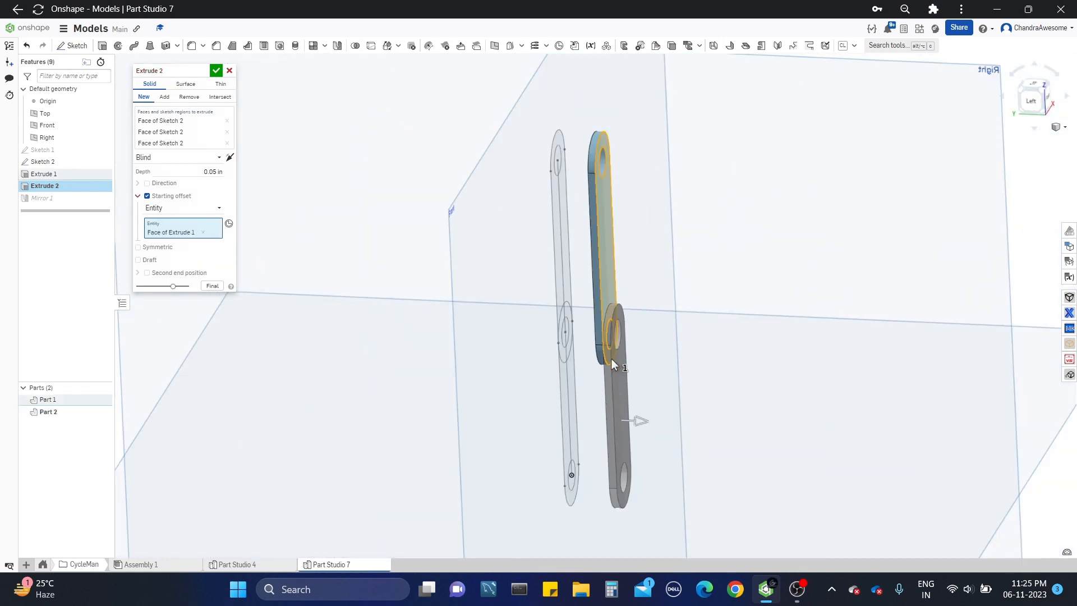
pyautogui.click(217, 71)
# Step: Hide Sketch 2 and orient the model to the front view
pyautogui.moveTo(467, 222); pyautogui.dragTo(513, 340, button='right')
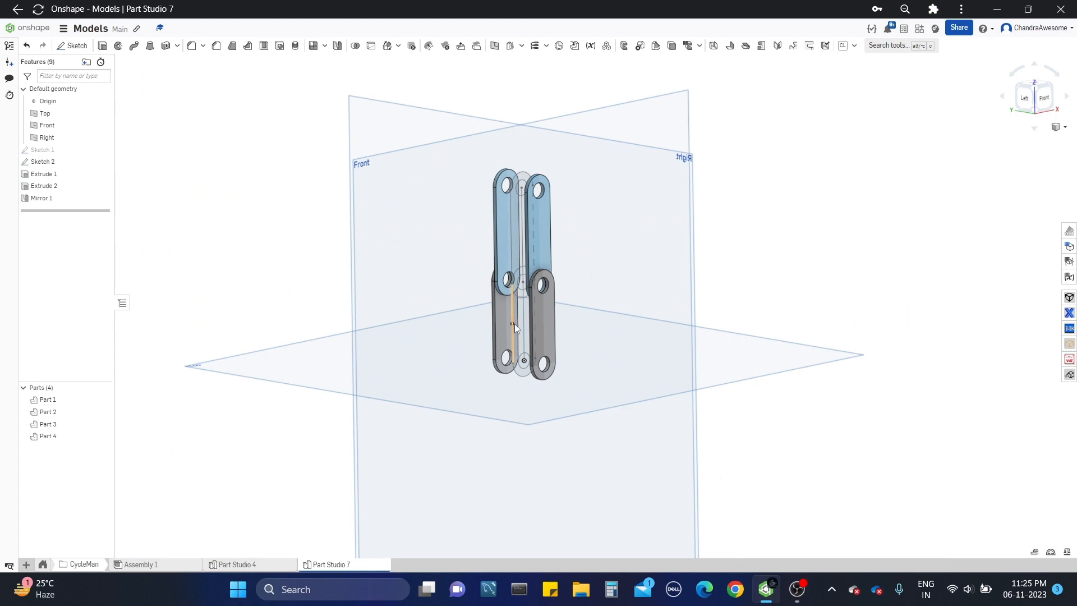
pyautogui.click(105, 161)
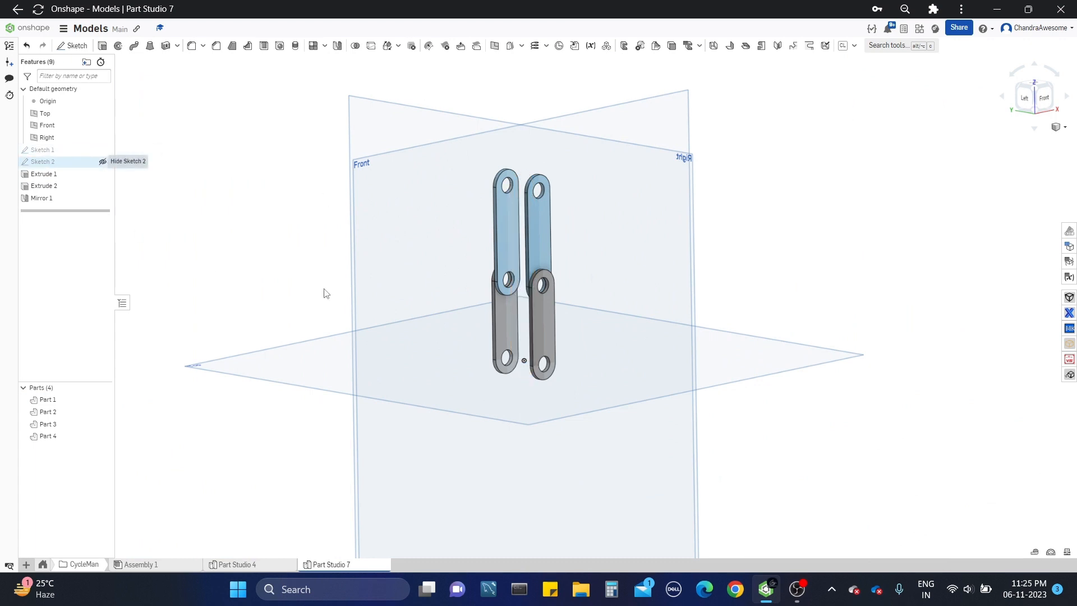
pyautogui.scroll(3, 573, 310)
pyautogui.moveTo(693, 280)
pyautogui.mouseDown(button='right')
pyautogui.moveTo(639, 269)
pyautogui.moveTo(648, 267)
pyautogui.mouseUp(button='right')
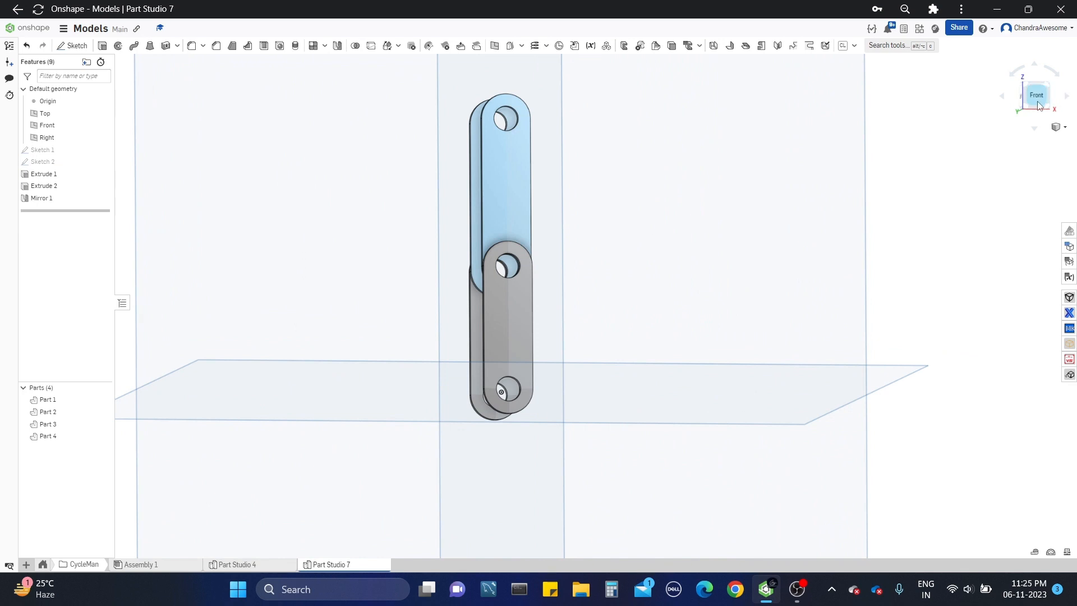
pyautogui.click(1036, 95)
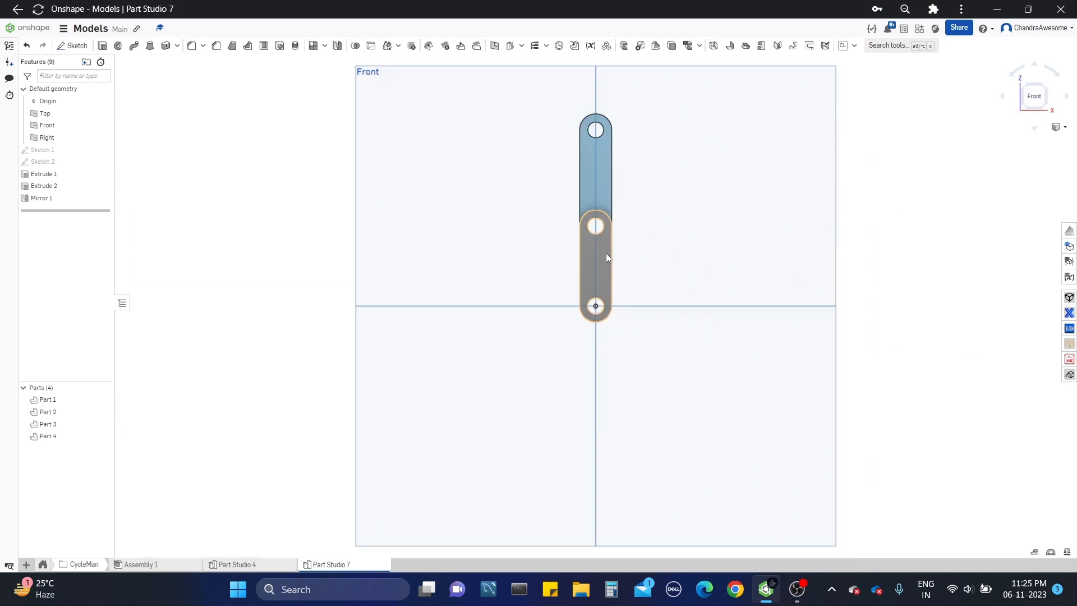
pyautogui.scroll(2, 718, 207)
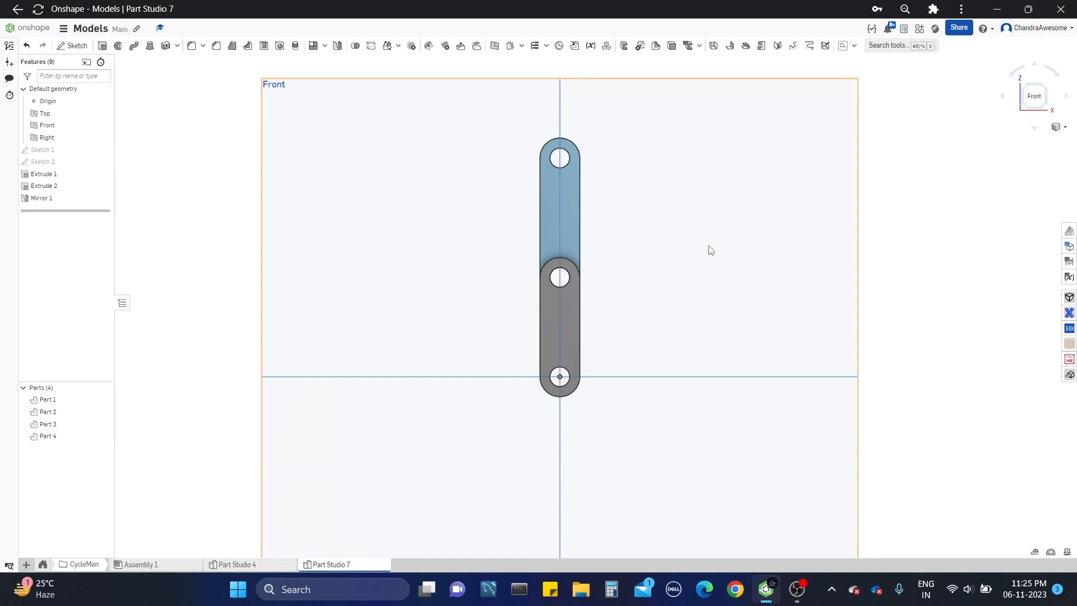
pyautogui.scroll(-3, 703, 242)
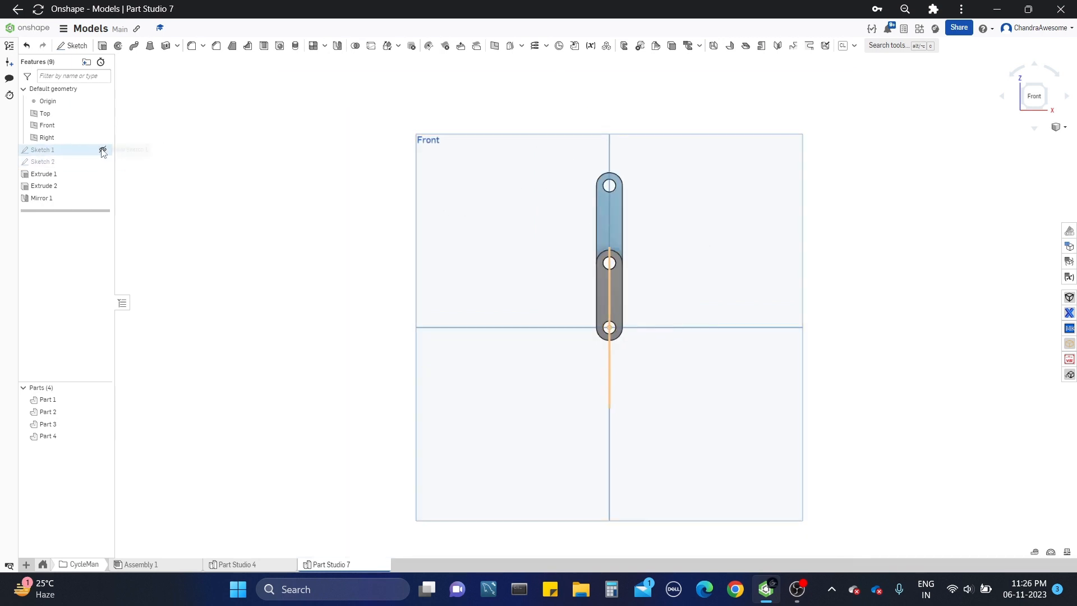
# Step: Show Sketch 1 and view its narrow rectangular regions between the mirrored links
pyautogui.click(102, 150)
pyautogui.scroll(5, 673, 306)
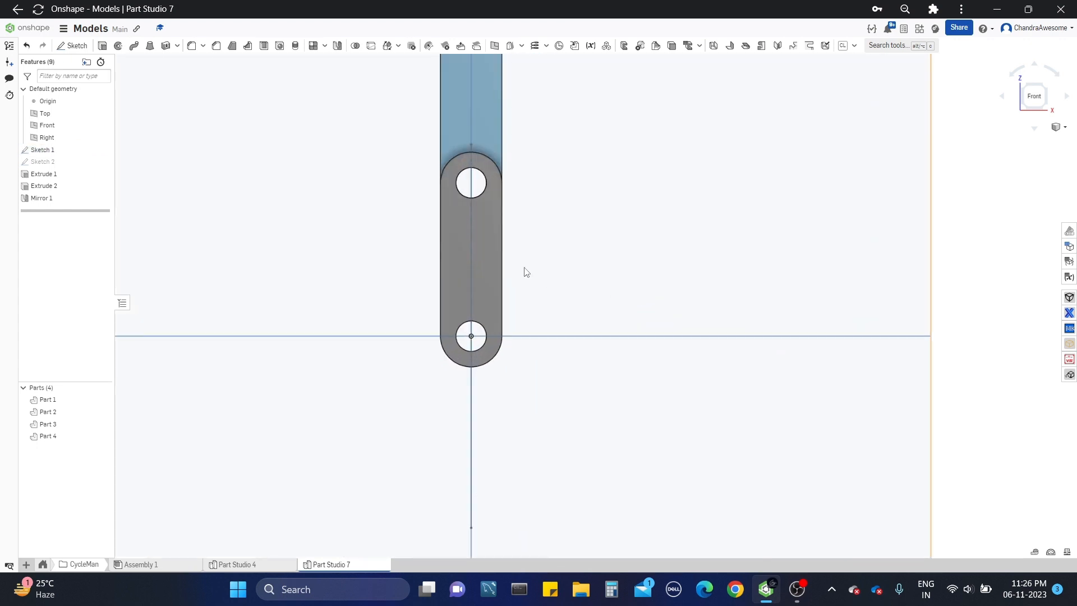
pyautogui.moveTo(524, 271); pyautogui.dragTo(561, 285, button='right')
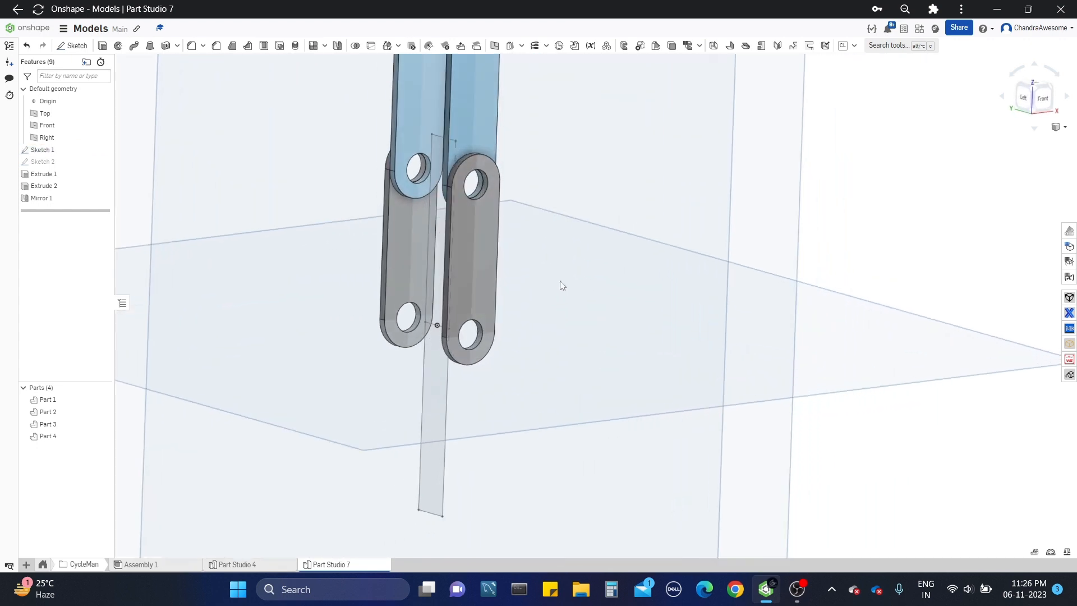
# Step: Revolve the upper rectangular region of Sketch 1 fully around its bottom edge to create the wheel as a new solid
pyautogui.click(440, 301)
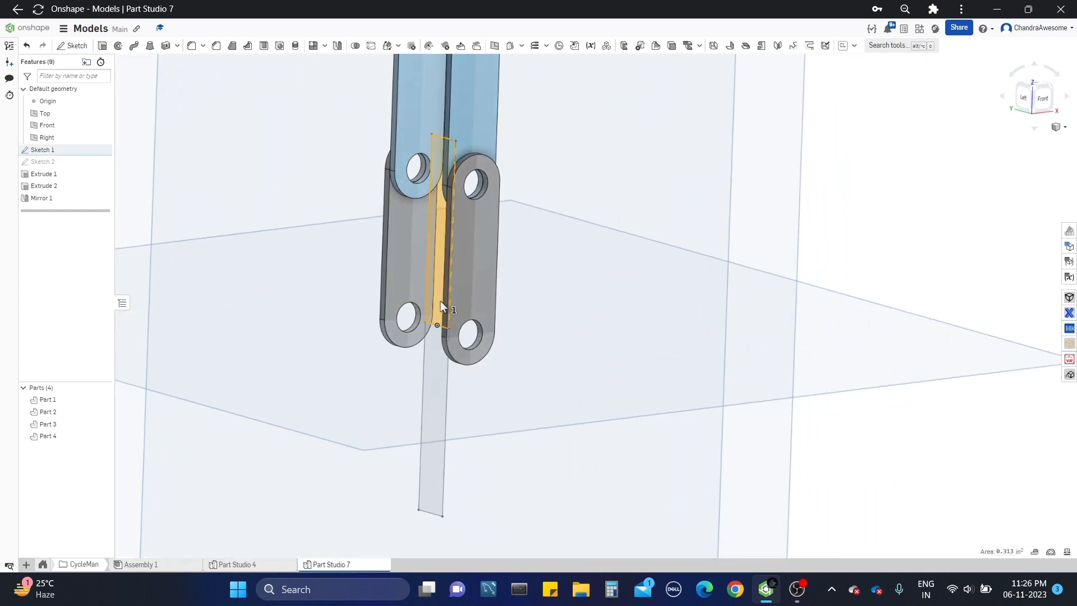
pyautogui.click(133, 45)
pyautogui.click(169, 135)
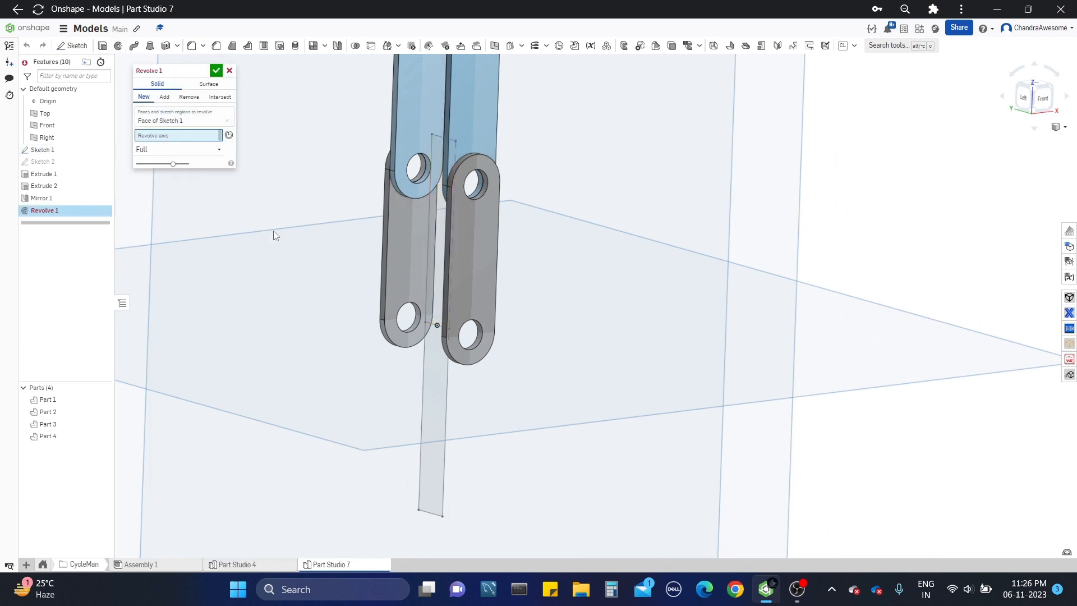
pyautogui.scroll(3, 370, 310)
pyautogui.scroll(2, 371, 309)
pyautogui.click(527, 352)
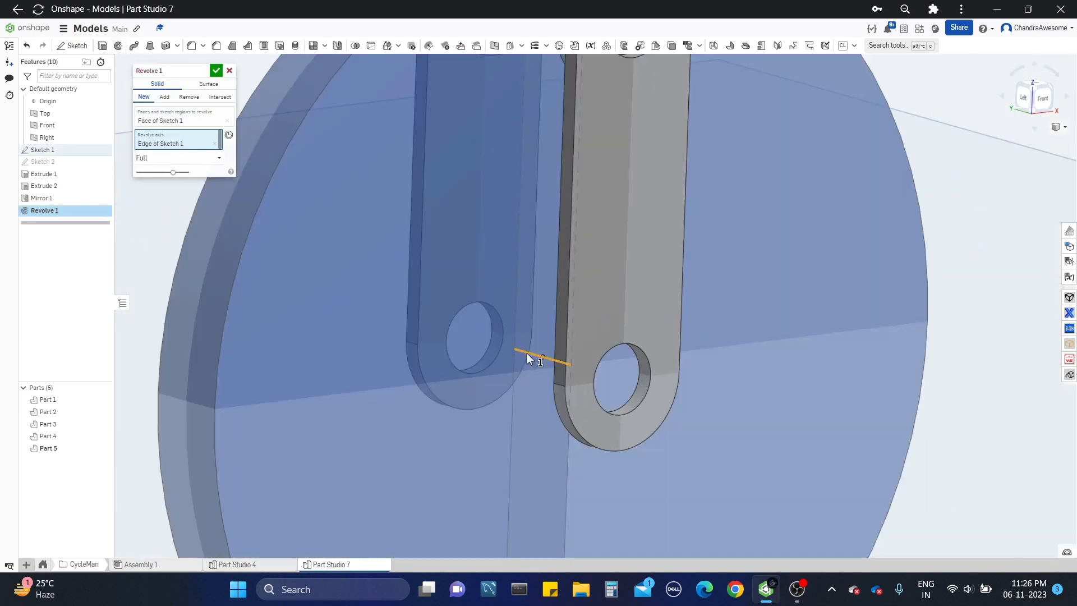
pyautogui.scroll(-5, 527, 352)
pyautogui.moveTo(527, 352); pyautogui.dragTo(566, 288, button='right')
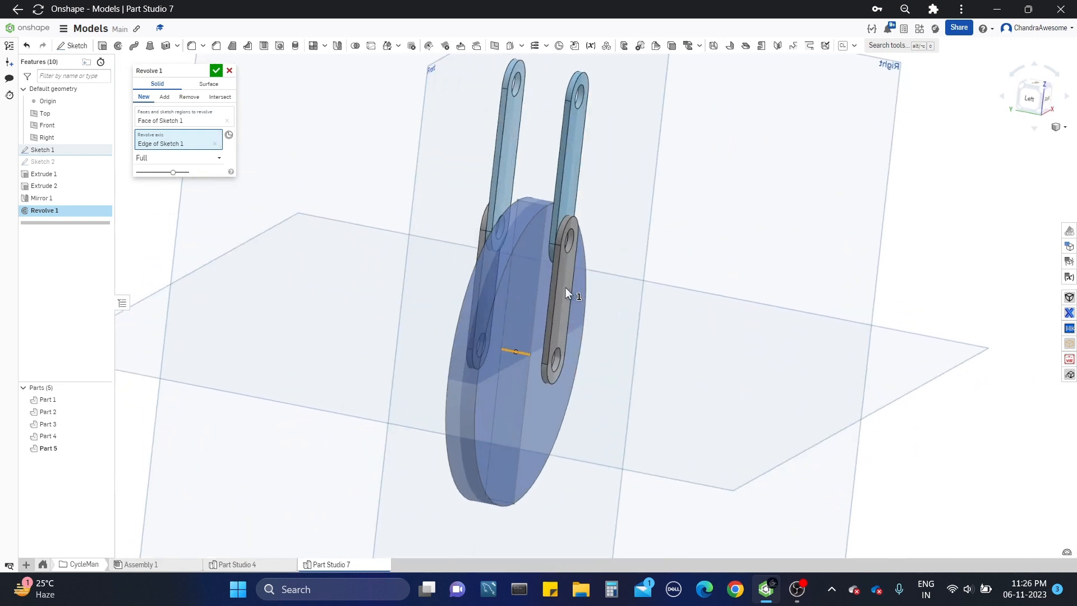
pyautogui.click(217, 71)
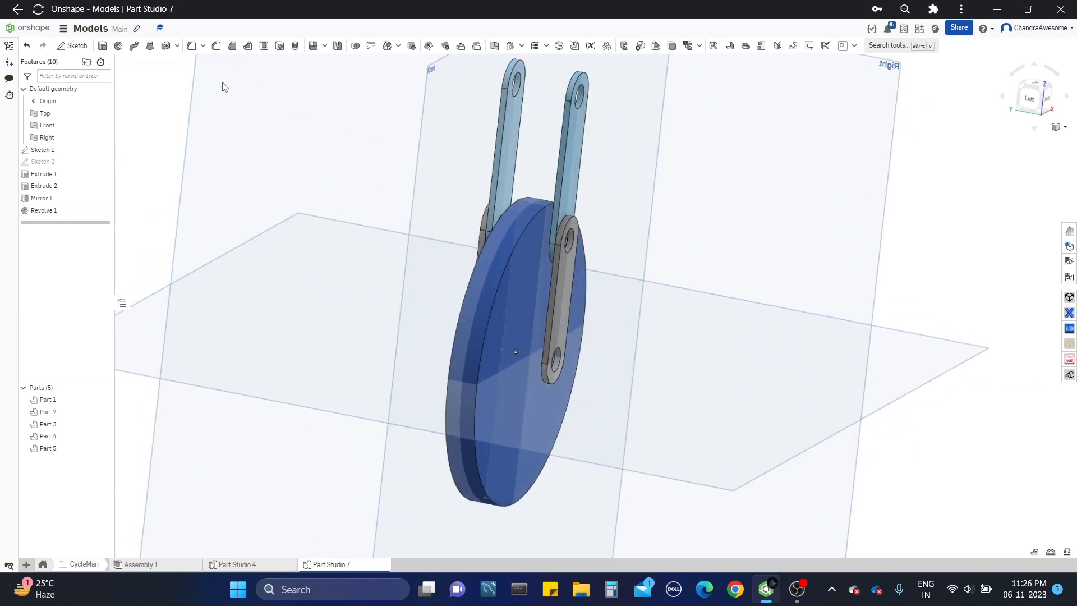
# Step: Fillet both outer circular edges of the wheel with a 0.1 in radius
pyautogui.click(192, 46)
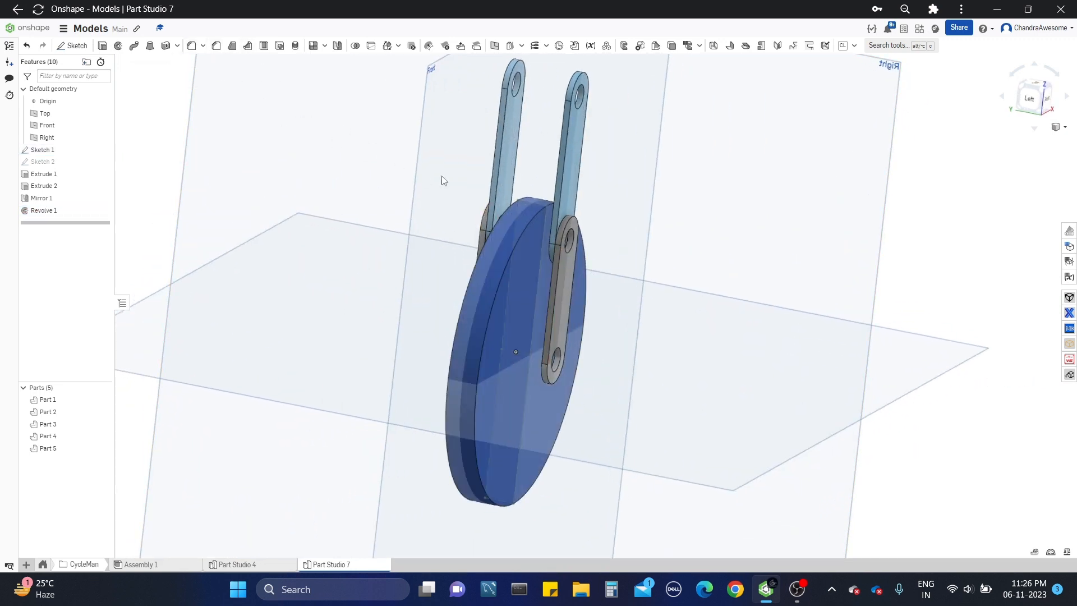
pyautogui.click(521, 231)
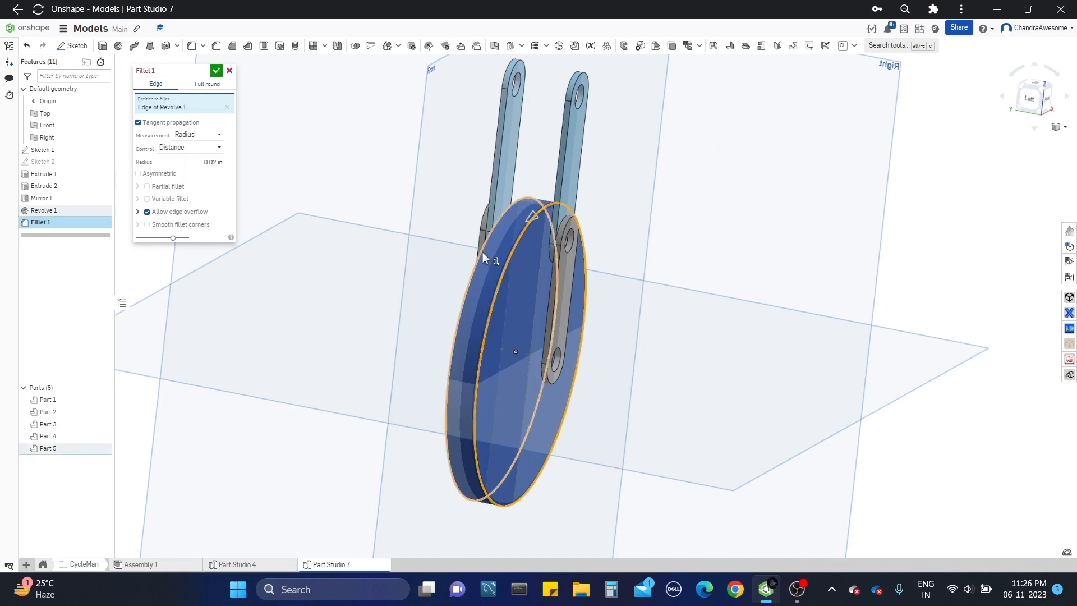
pyautogui.click(482, 251)
pyautogui.click(198, 176)
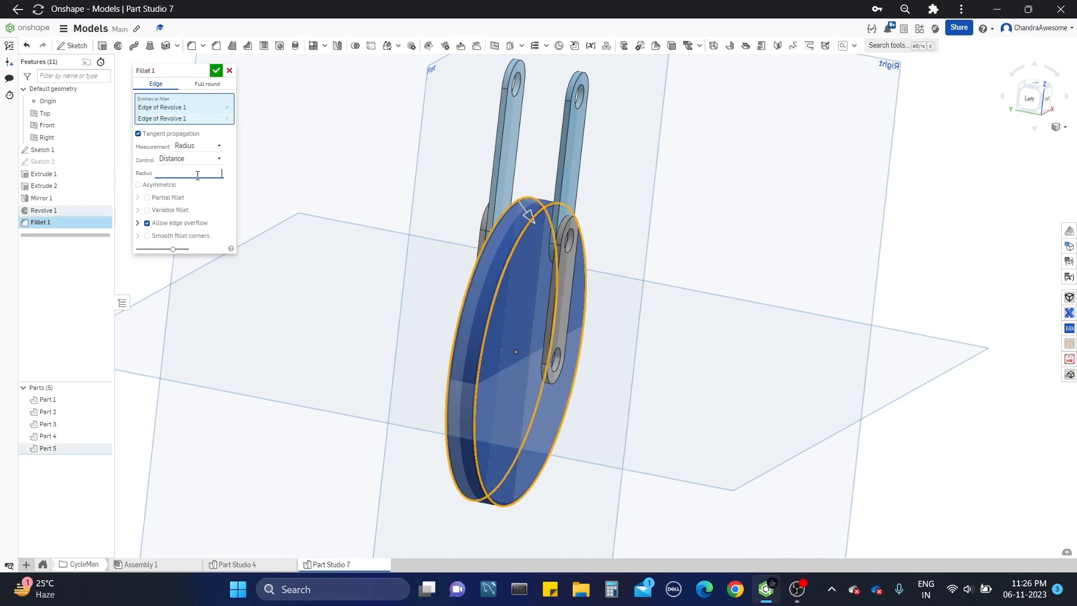
pyautogui.write('0.1')
pyautogui.press('Return')
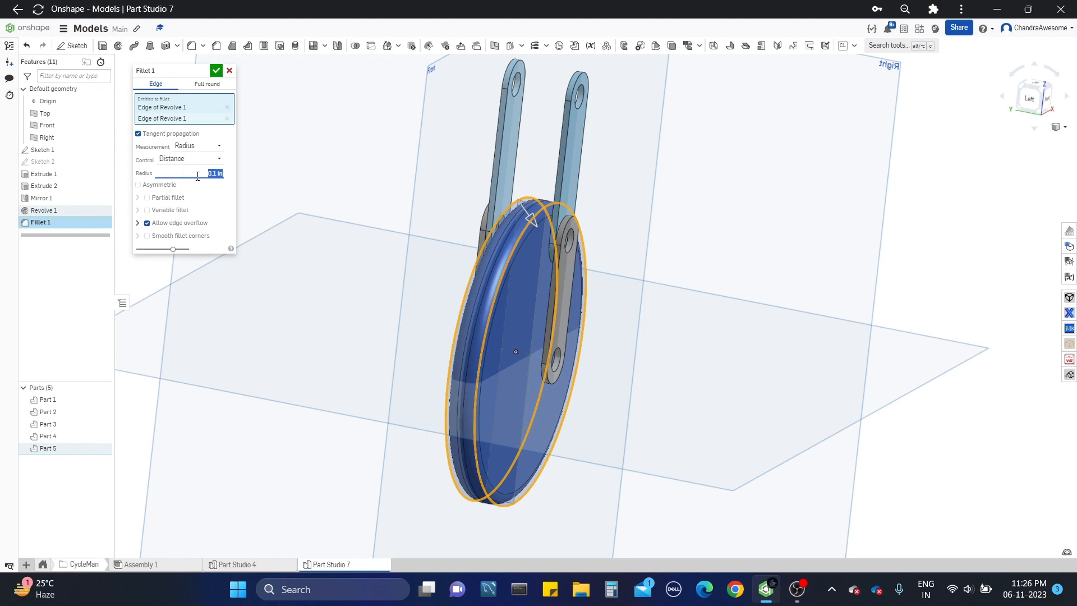
pyautogui.click(218, 72)
# Step: Examine the finished rider in Part Studio 4, including its body, leg links, wheel and crank
pyautogui.moveTo(480, 306); pyautogui.dragTo(561, 304, button='right')
pyautogui.scroll(-3, 651, 281)
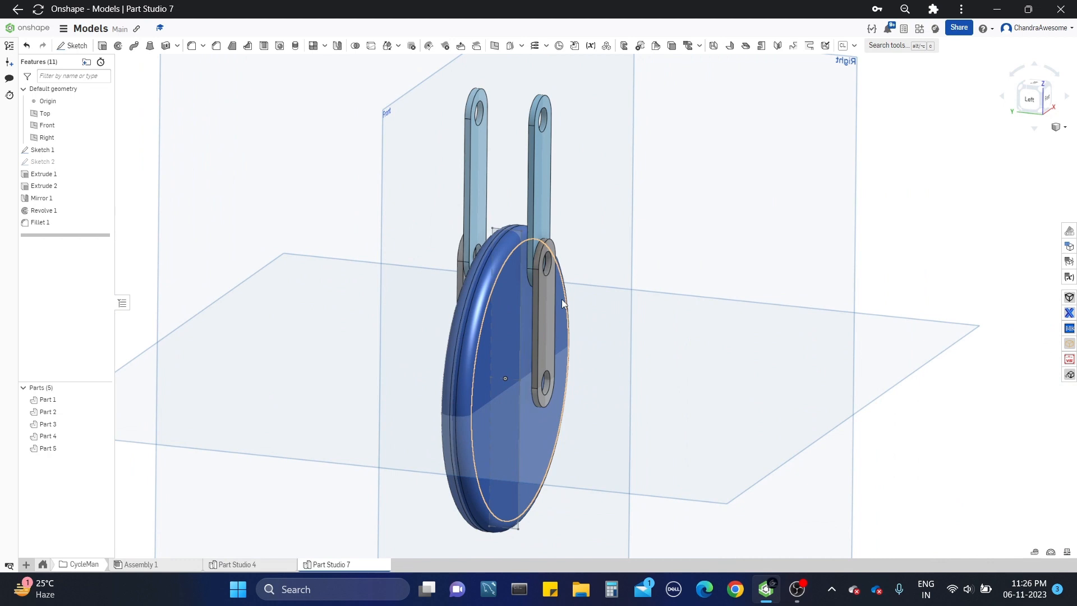
pyautogui.click(236, 564)
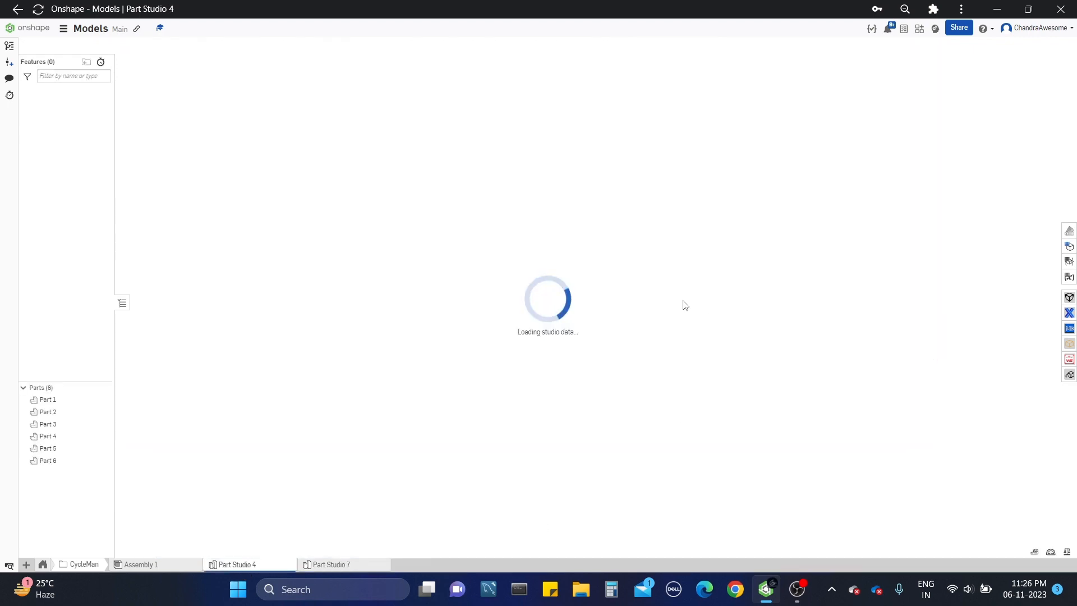
pyautogui.hotkey('shift', '1')
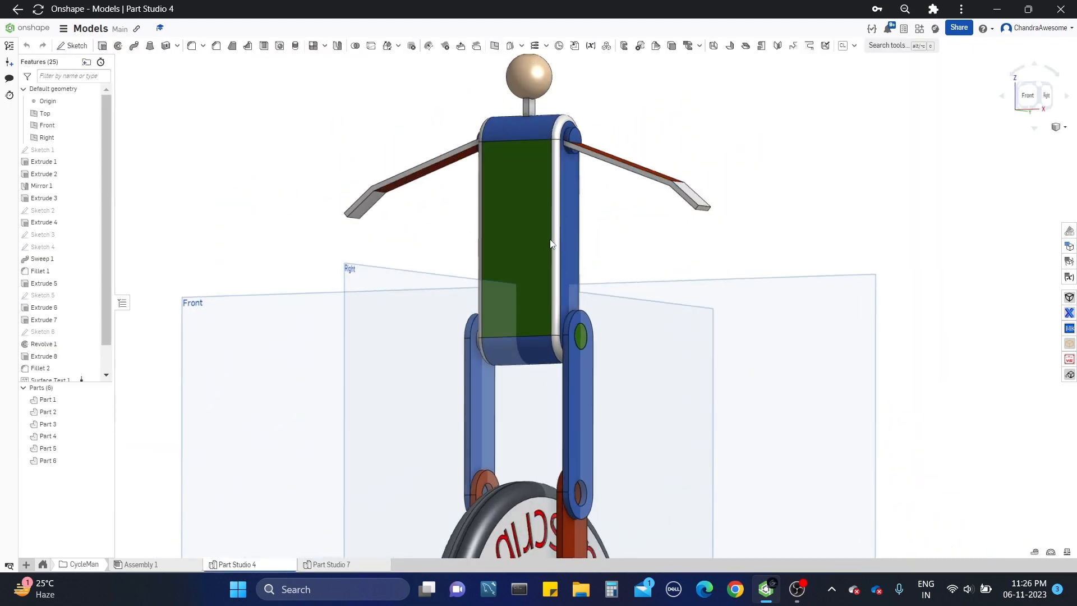
pyautogui.moveTo(563, 259); pyautogui.dragTo(527, 367, button='right')
pyautogui.moveTo(527, 368); pyautogui.dragTo(483, 218, button='middle')
pyautogui.scroll(-3, 483, 218)
pyautogui.moveTo(483, 219); pyautogui.dragTo(496, 269, button='right')
pyautogui.scroll(4, 496, 214)
pyautogui.scroll(-4, 498, 250)
pyautogui.moveTo(498, 250); pyautogui.dragTo(494, 293, button='middle')
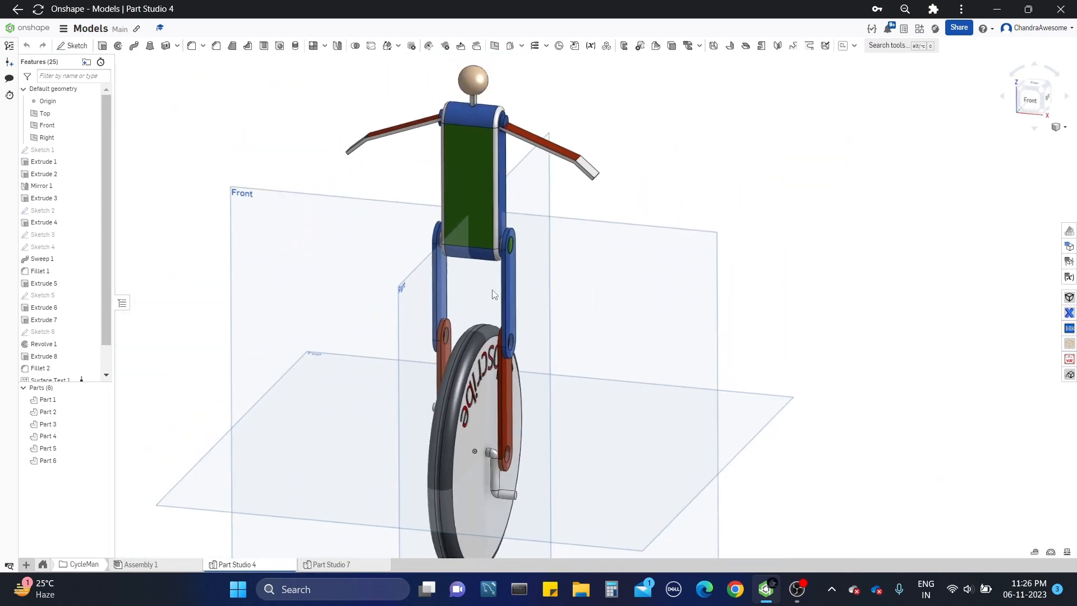
# Step: Return to Part Studio 7 and examine the wheel and the leg links from several angles
pyautogui.click(373, 565)
pyautogui.scroll(5, 508, 230)
pyautogui.scroll(-5, 510, 194)
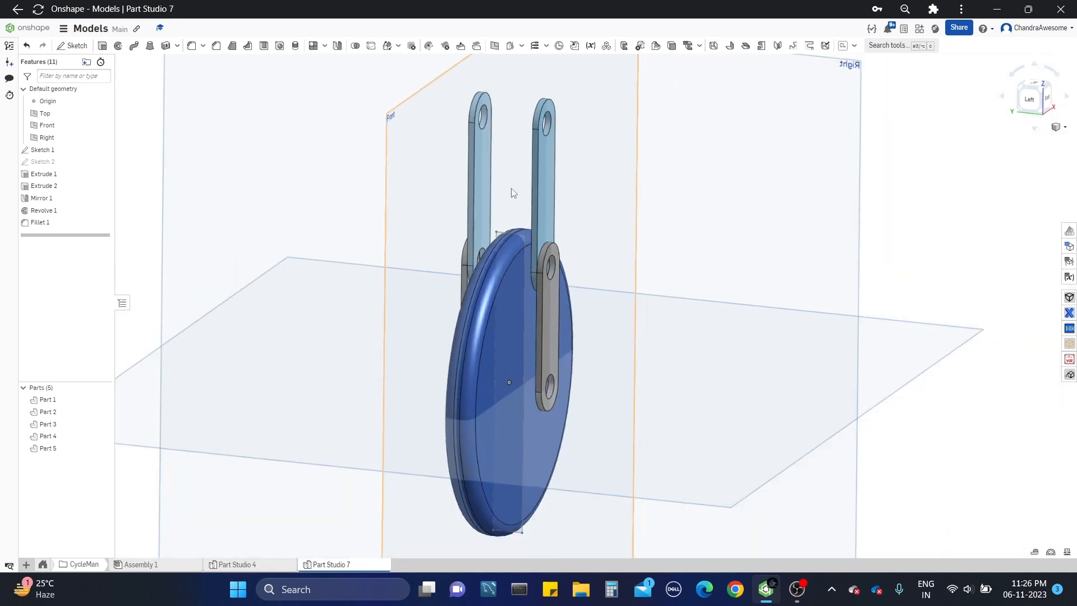
pyautogui.scroll(2, 513, 235)
pyautogui.scroll(-2, 510, 236)
pyautogui.scroll(-2, 512, 224)
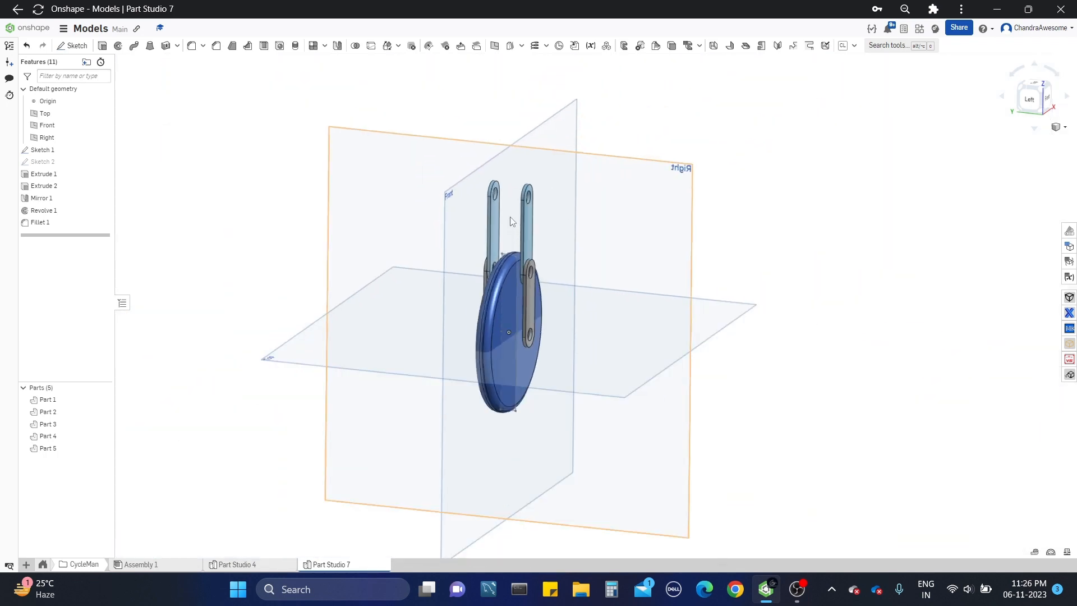
pyautogui.scroll(5, 512, 218)
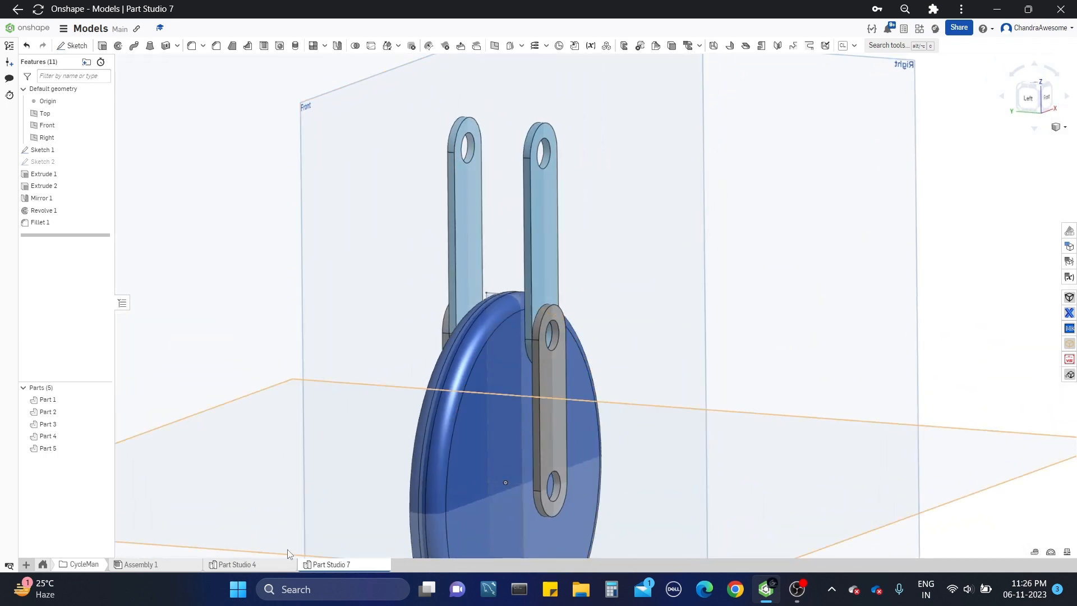
pyautogui.moveTo(508, 454); pyautogui.dragTo(484, 358, button='right')
pyautogui.scroll(-2, 569, 375)
pyautogui.scroll(3, 581, 359)
pyautogui.scroll(-3, 581, 358)
pyautogui.scroll(2, 538, 365)
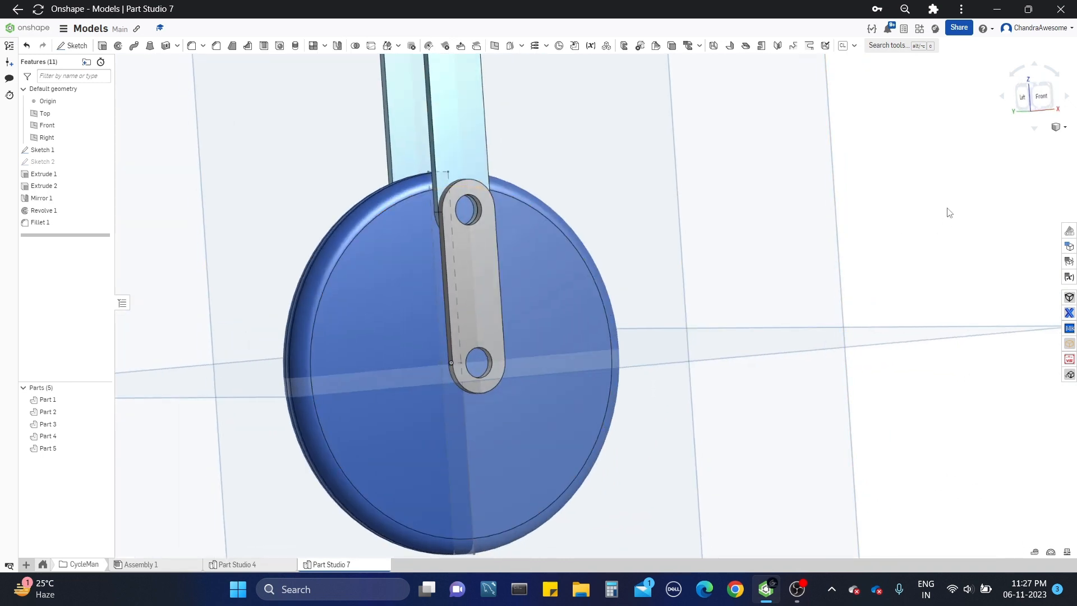
pyautogui.scroll(-2, 805, 216)
pyautogui.moveTo(805, 217); pyautogui.dragTo(845, 222, button='right')
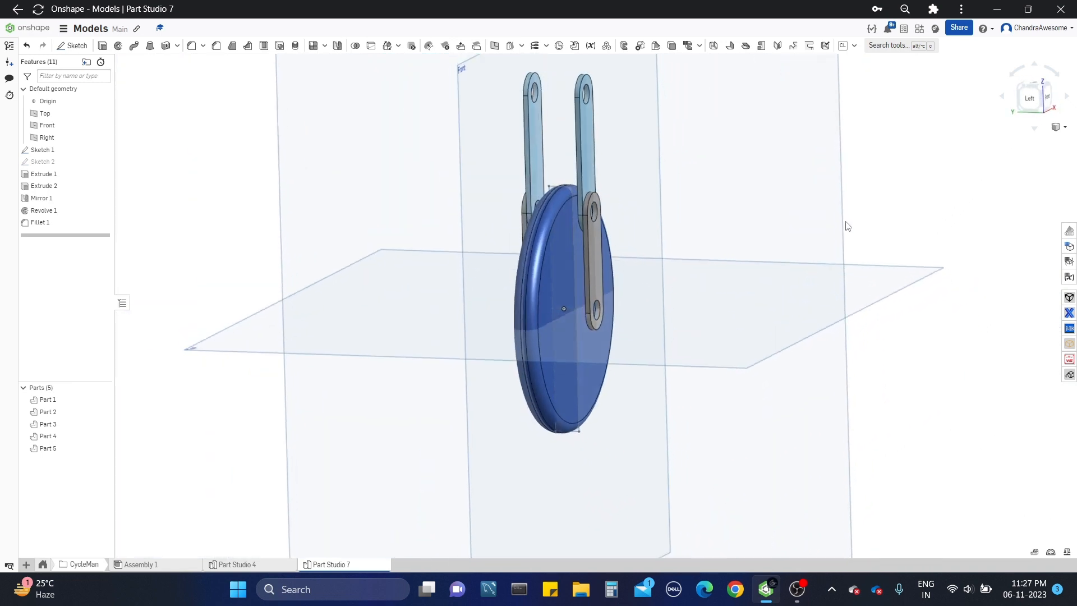
pyautogui.scroll(-2, 845, 222)
# Step: Start a new sketch on the Right plane, viewed normal to it
pyautogui.click(814, 184)
pyautogui.moveTo(817, 183); pyautogui.dragTo(914, 163, button='right')
pyautogui.click(1037, 100)
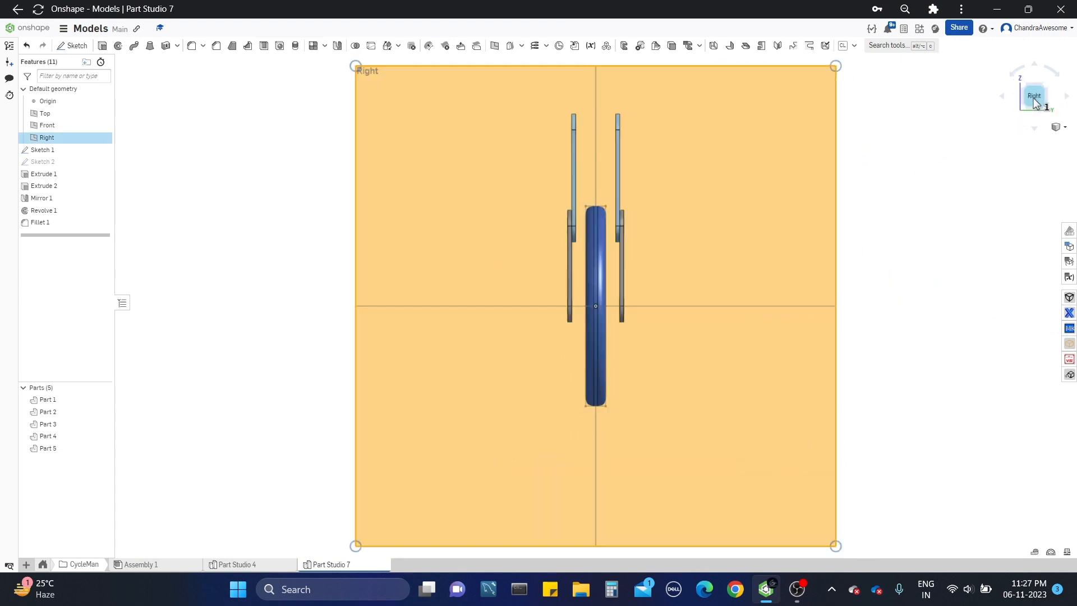
pyautogui.scroll(5, 668, 271)
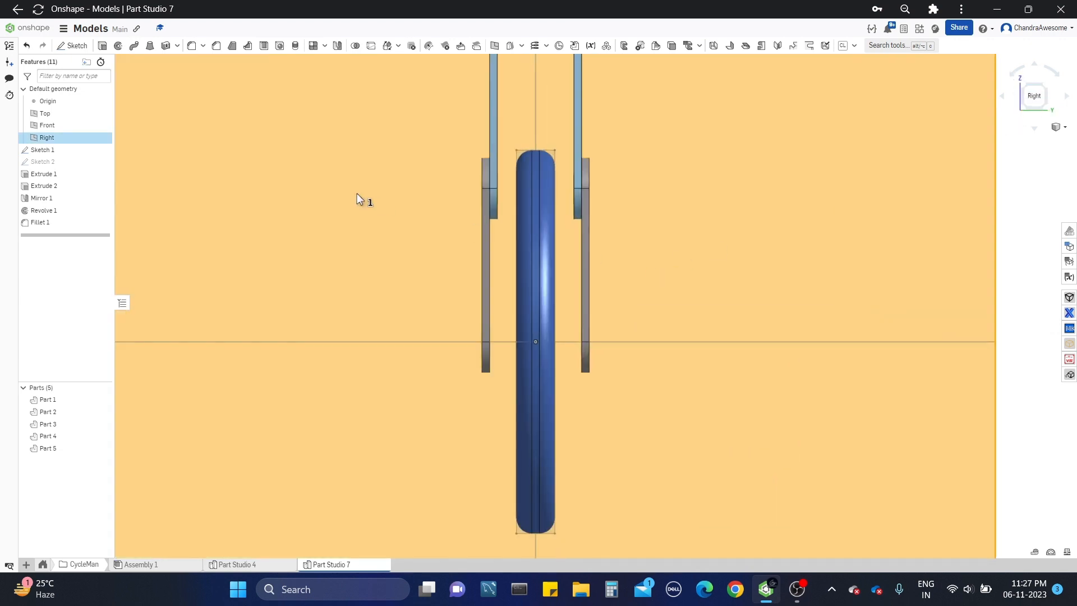
pyautogui.click(73, 45)
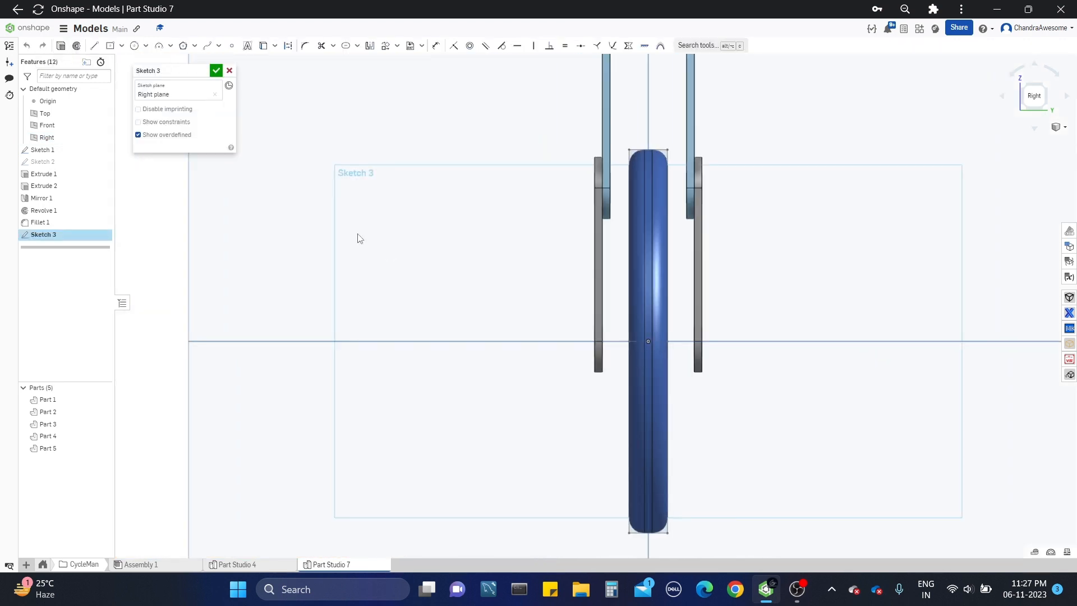
# Step: Sketch one crank arm's path from the origin: horizontally left past the wheel, up about 0.35 in, and outward past the lower link
pyautogui.click(93, 46)
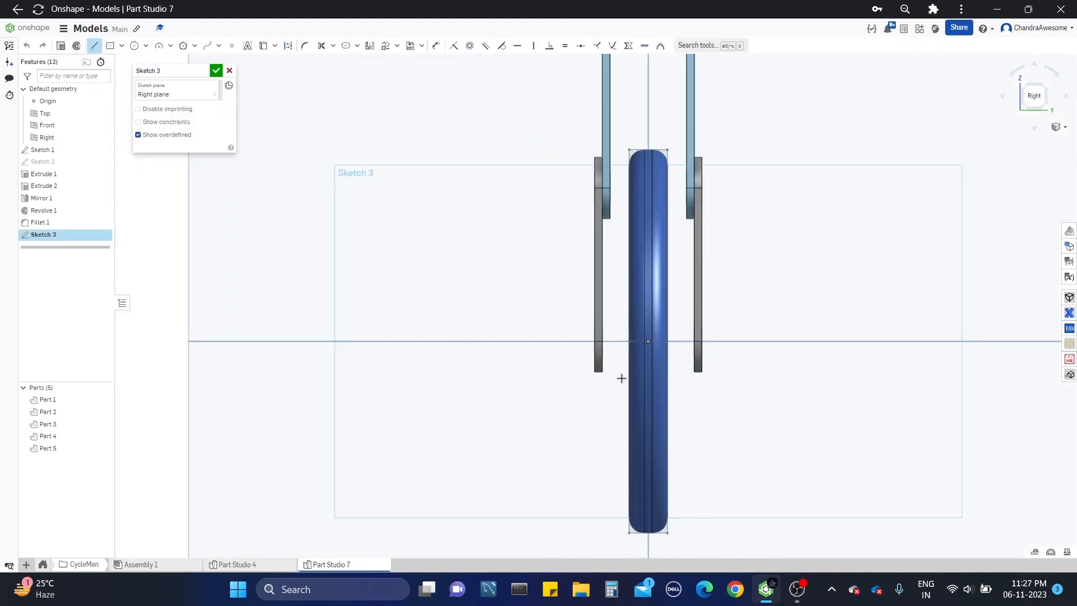
pyautogui.click(648, 341)
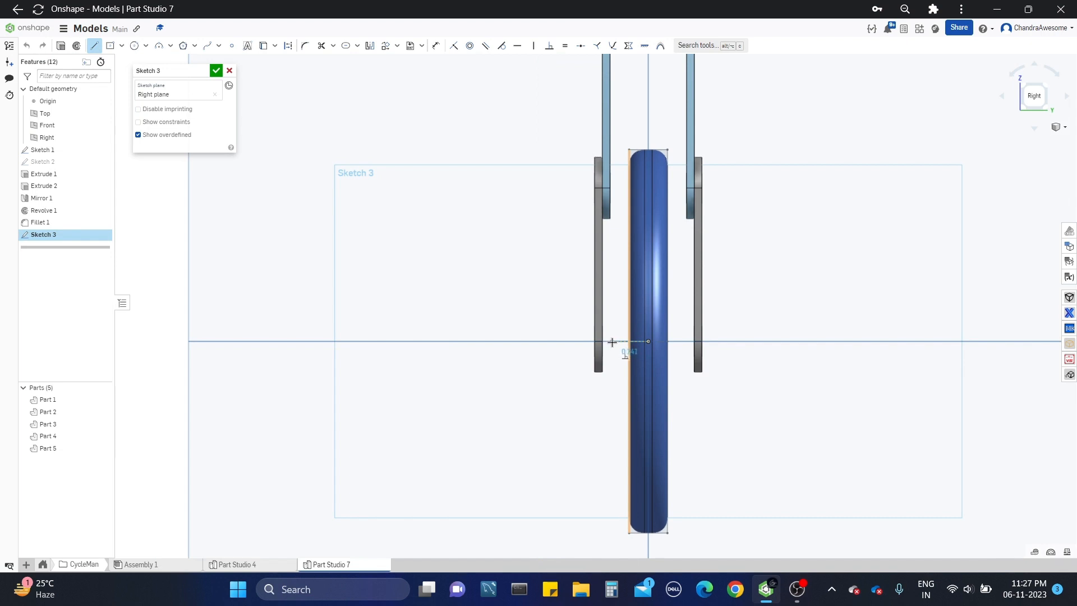
pyautogui.click(612, 341)
pyautogui.click(613, 288)
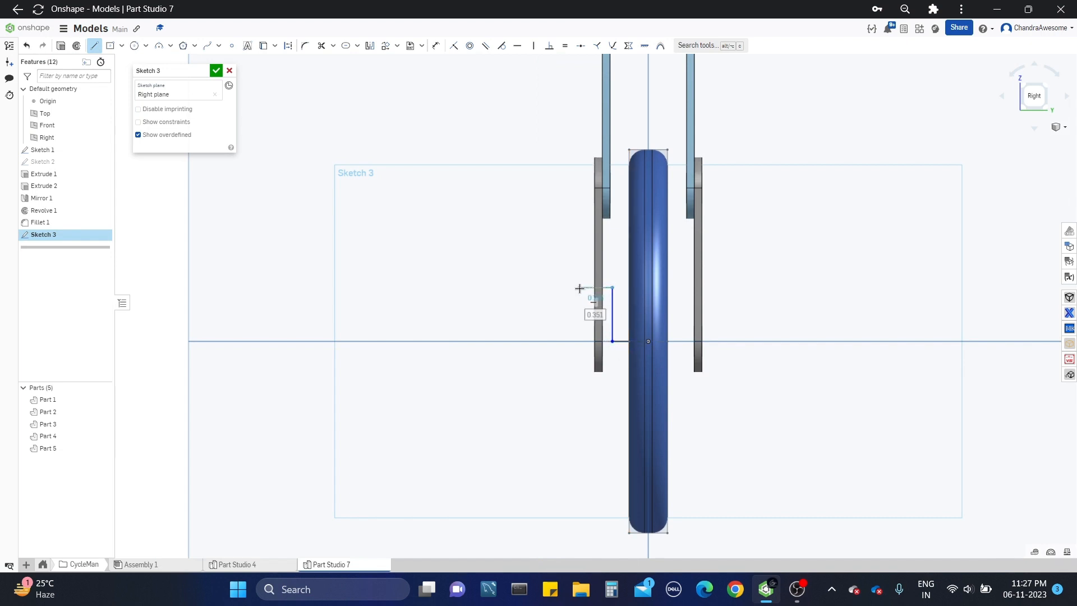
pyautogui.click(579, 287)
pyautogui.press('Escape')
# Step: Try a vertical construction line upward from the origin, about 0.3 in long, and undo it
pyautogui.scroll(3, 629, 335)
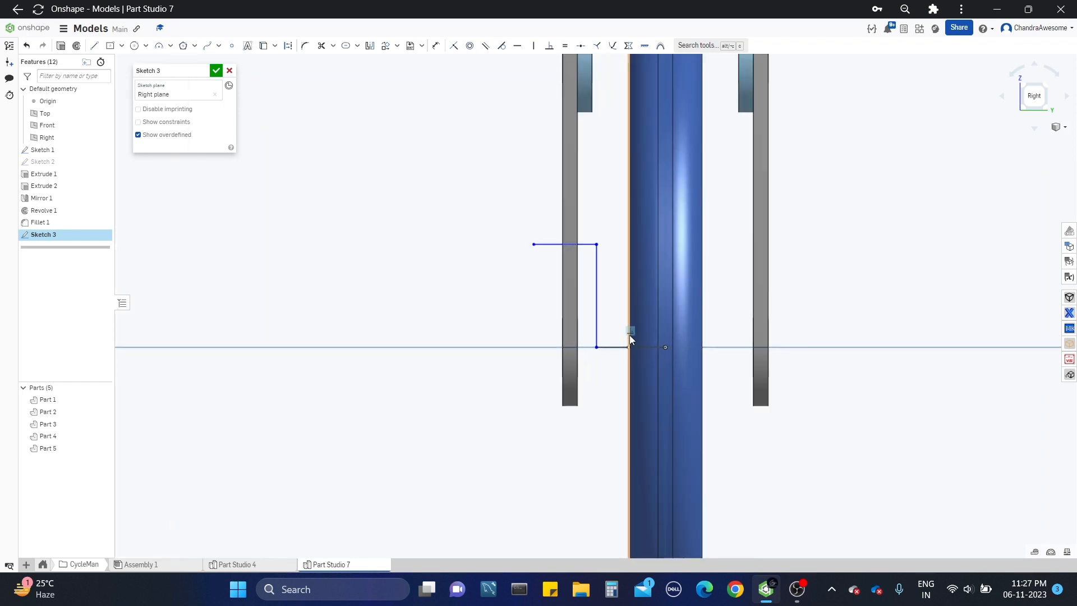
pyautogui.scroll(-3, 519, 382)
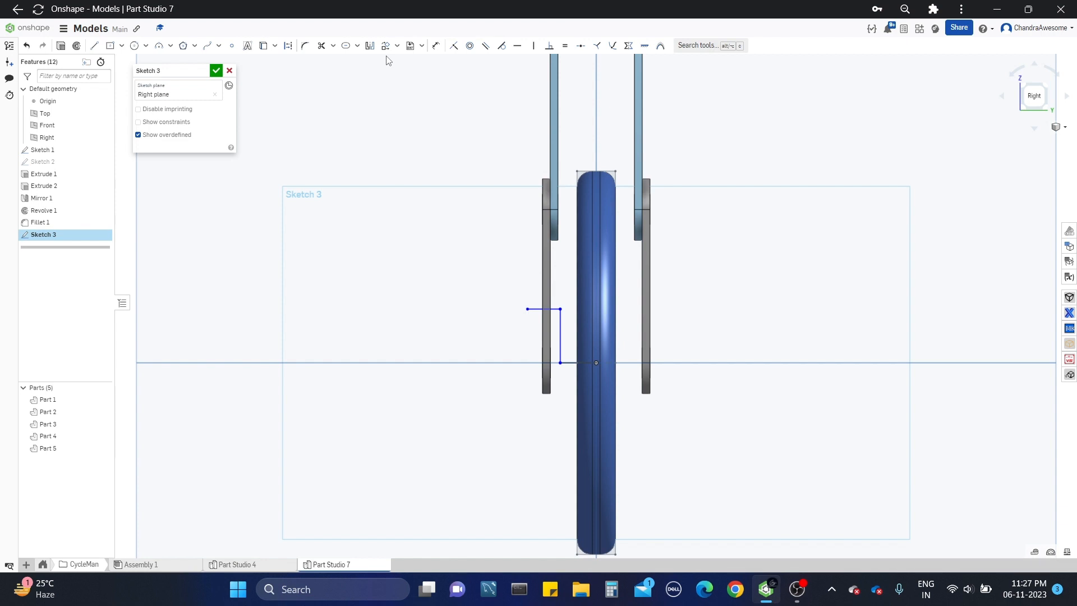
pyautogui.press('a')
pyautogui.hotkey('ctrl', 'a')
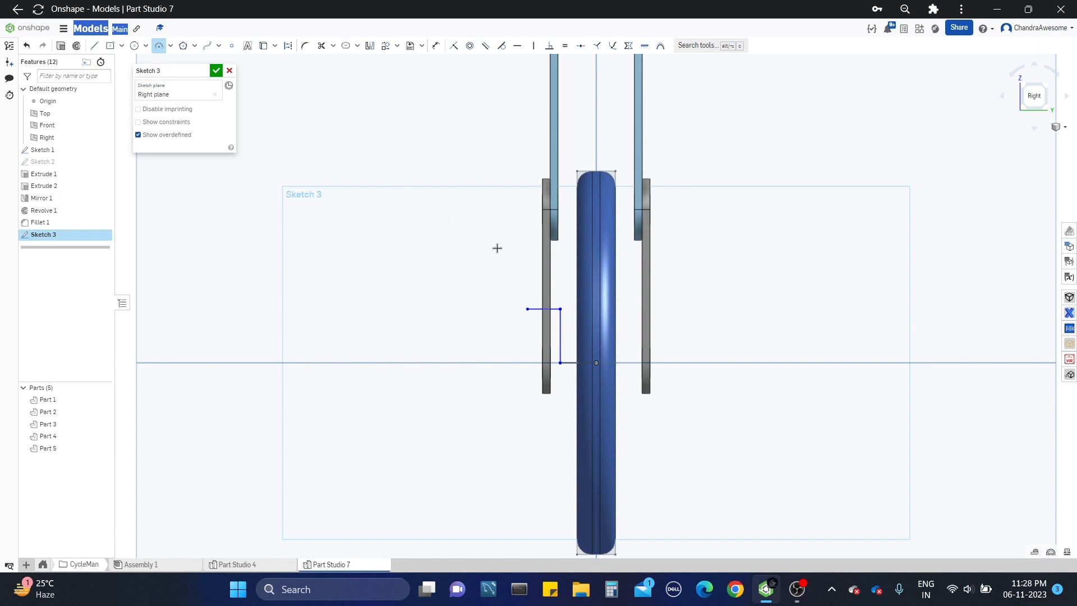
pyautogui.moveTo(336, 149); pyautogui.dragTo(330, 139, button='middle')
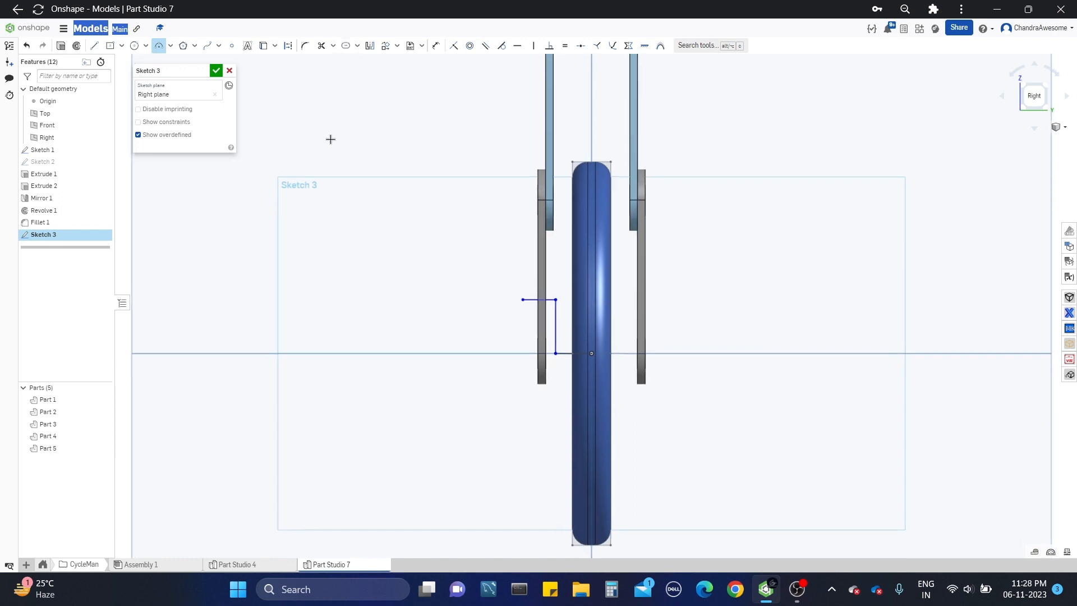
pyautogui.click(94, 46)
pyautogui.scroll(3, 589, 346)
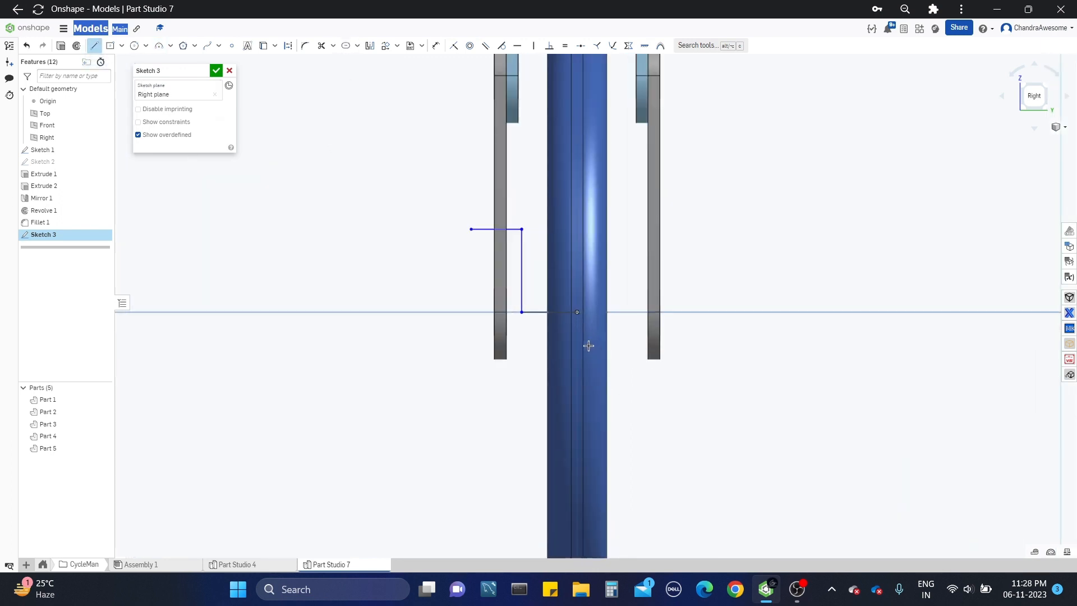
pyautogui.press('q')
pyautogui.click(577, 312)
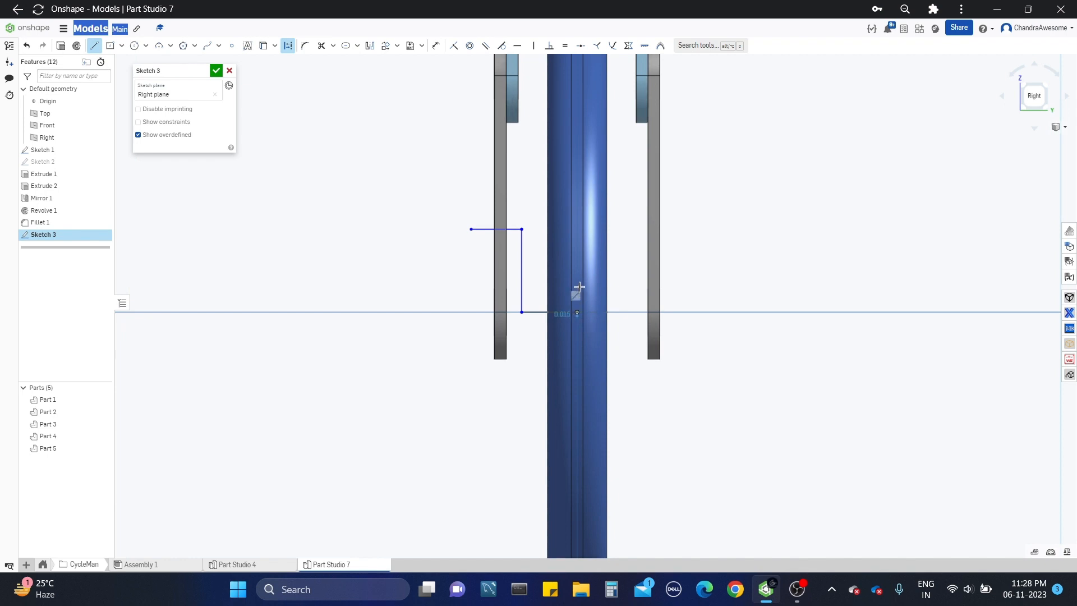
pyautogui.click(577, 247)
pyautogui.press('Escape')
pyautogui.hotkey('ctrl', 'z')
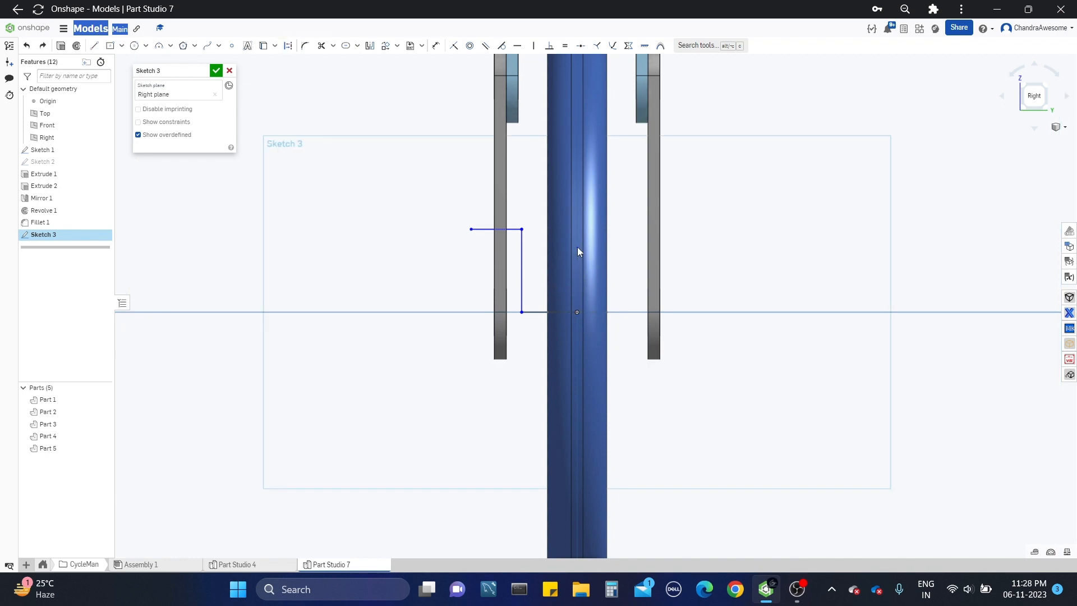
# Step: Sketch the opposite crank arm's path from the origin: about 0.23 in right, about 0.35 in down, and outward past the lower link
pyautogui.click(94, 45)
pyautogui.click(578, 312)
pyautogui.click(630, 312)
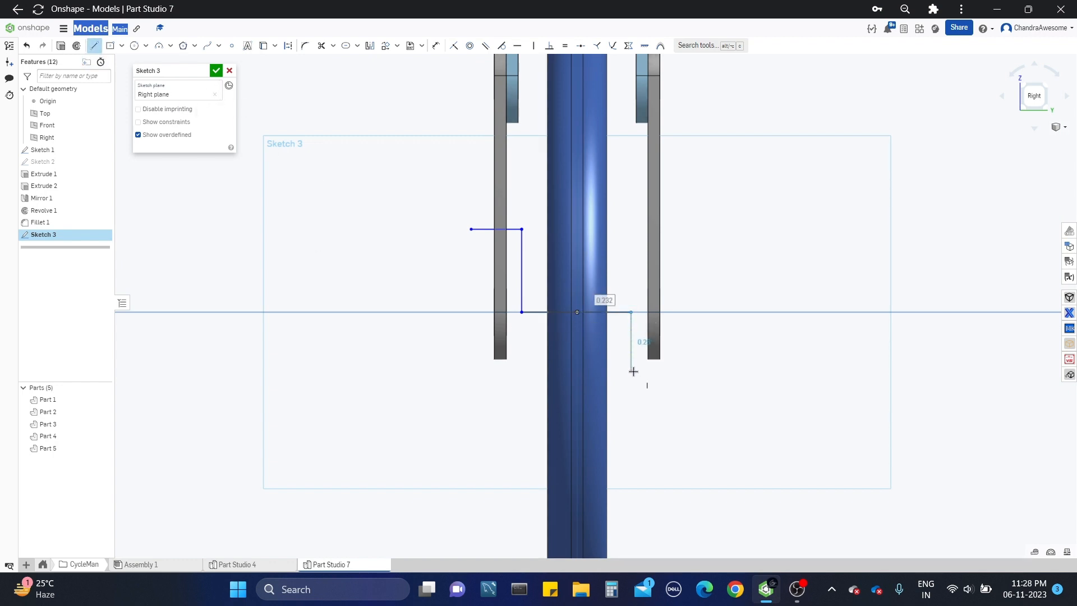
pyautogui.click(630, 393)
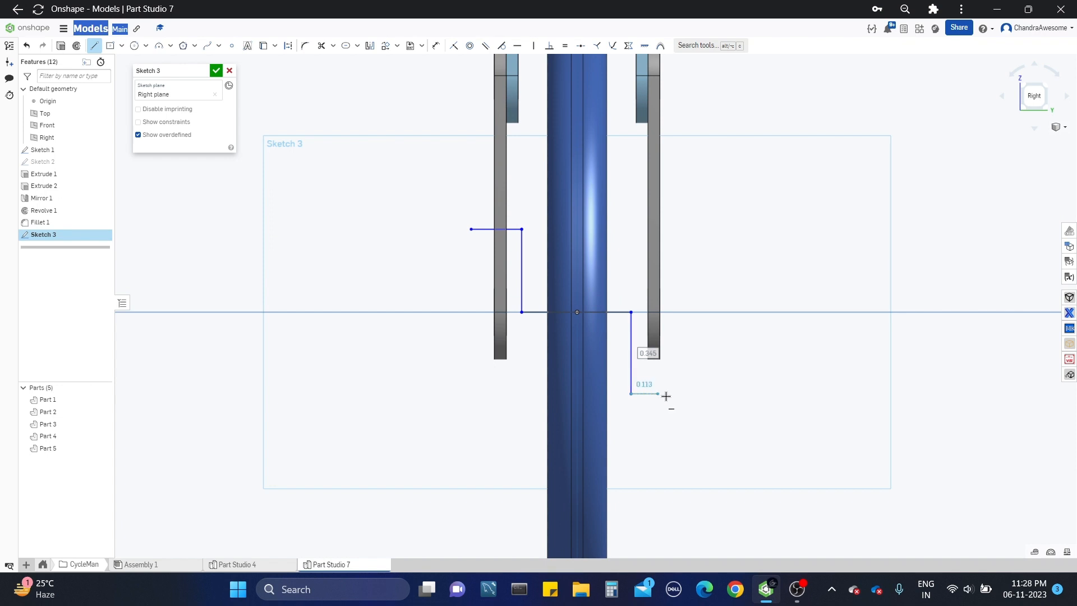
pyautogui.click(668, 396)
pyautogui.press('Escape')
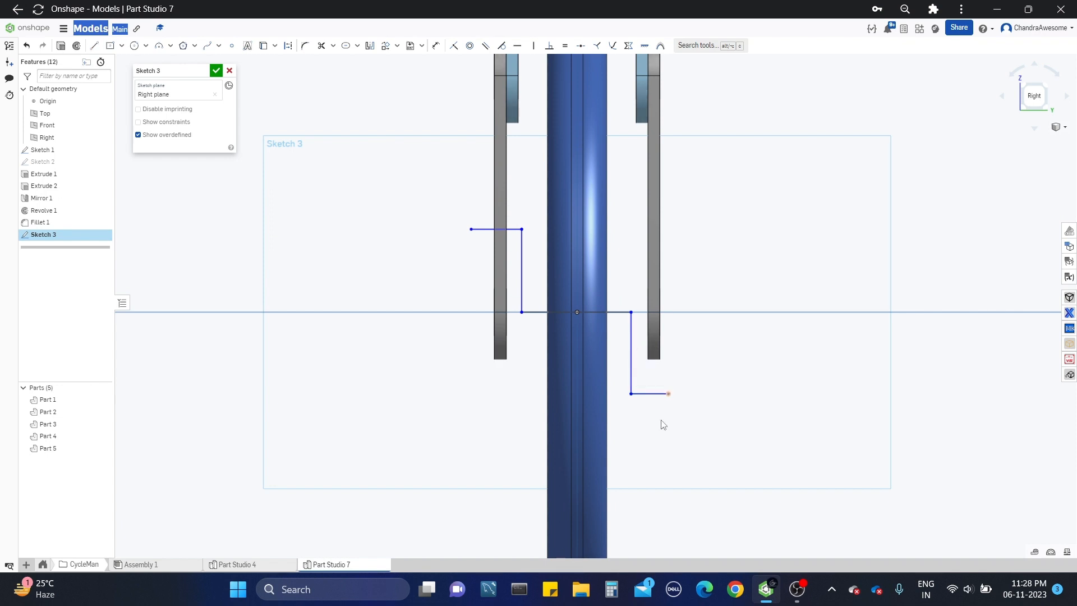
# Step: Dimension the inner horizontal segment of the upward crank arm, from the origin, at 0.25 in
pyautogui.moveTo(653, 431); pyautogui.dragTo(670, 452, button='middle')
pyautogui.press('u')
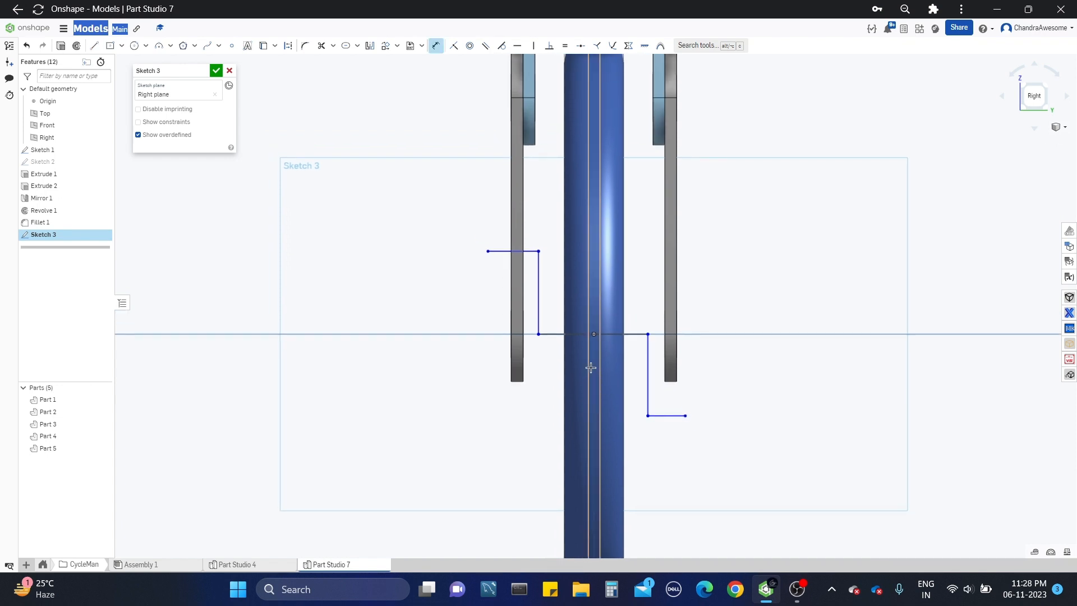
pyautogui.click(555, 333)
pyautogui.click(549, 388)
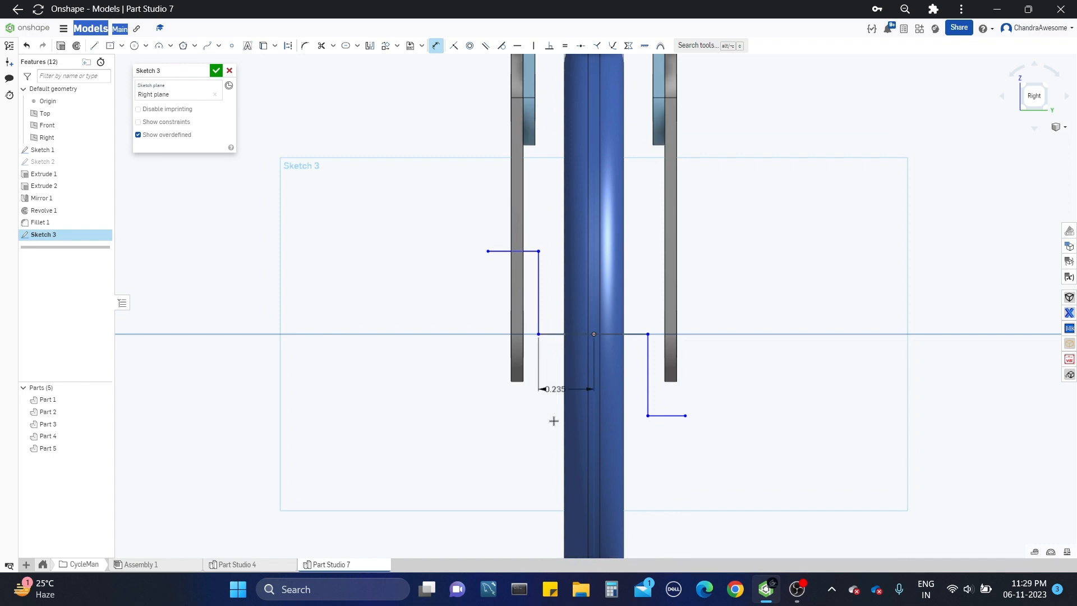
pyautogui.press('BackSpace')
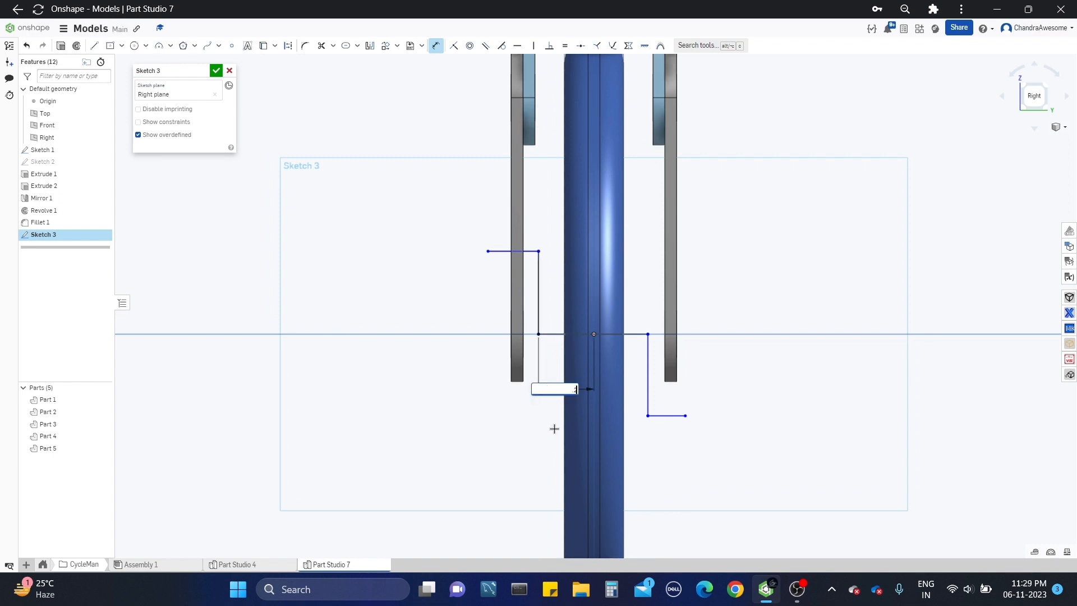
pyautogui.write('.25')
pyautogui.press('Return')
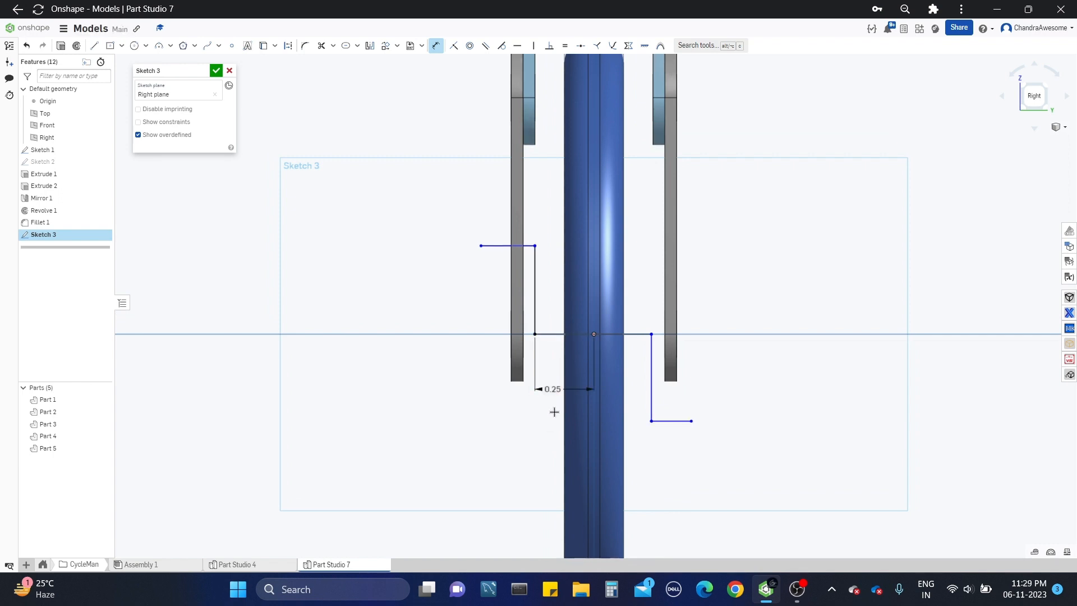
# Step: Dimension the upward crank arm's vertical segment at 0.35 in and its outer horizontal segment at 0.2 in
pyautogui.click(503, 315)
pyautogui.click(427, 314)
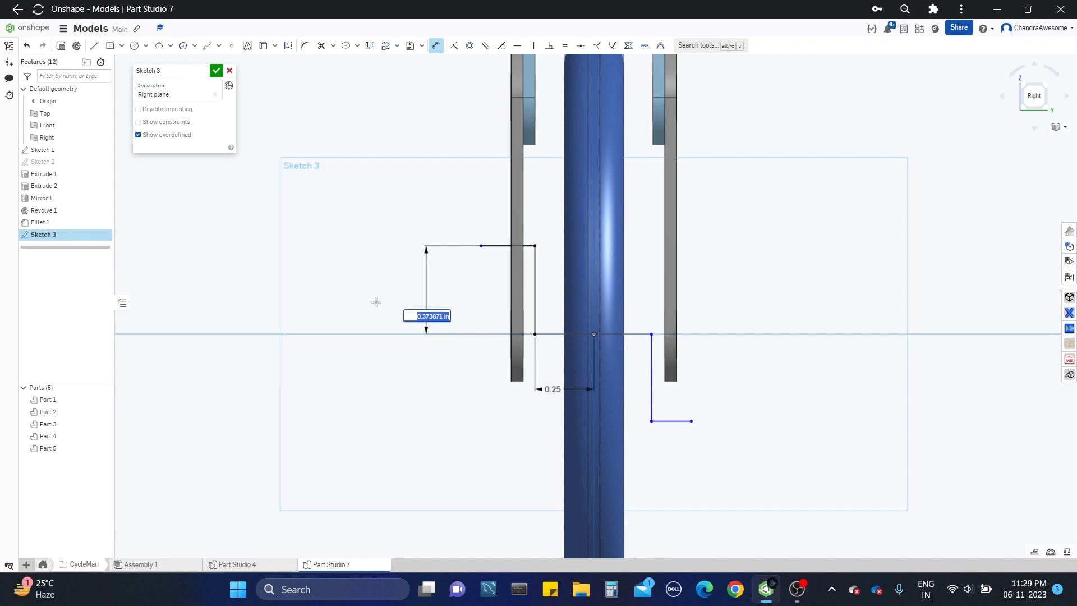
pyautogui.write('.35')
pyautogui.press('Return')
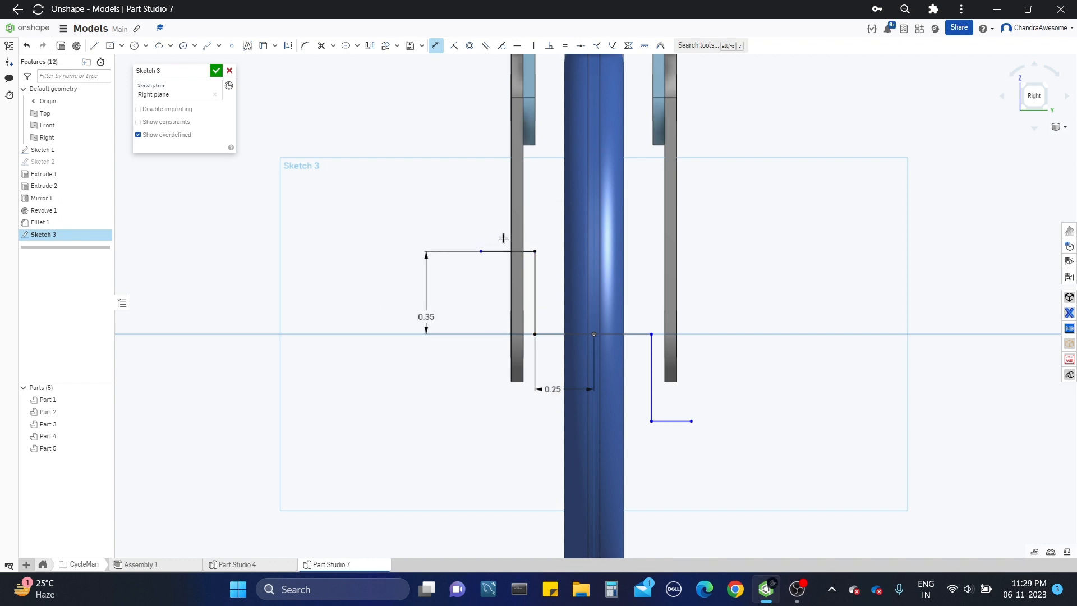
pyautogui.click(489, 251)
pyautogui.click(421, 206)
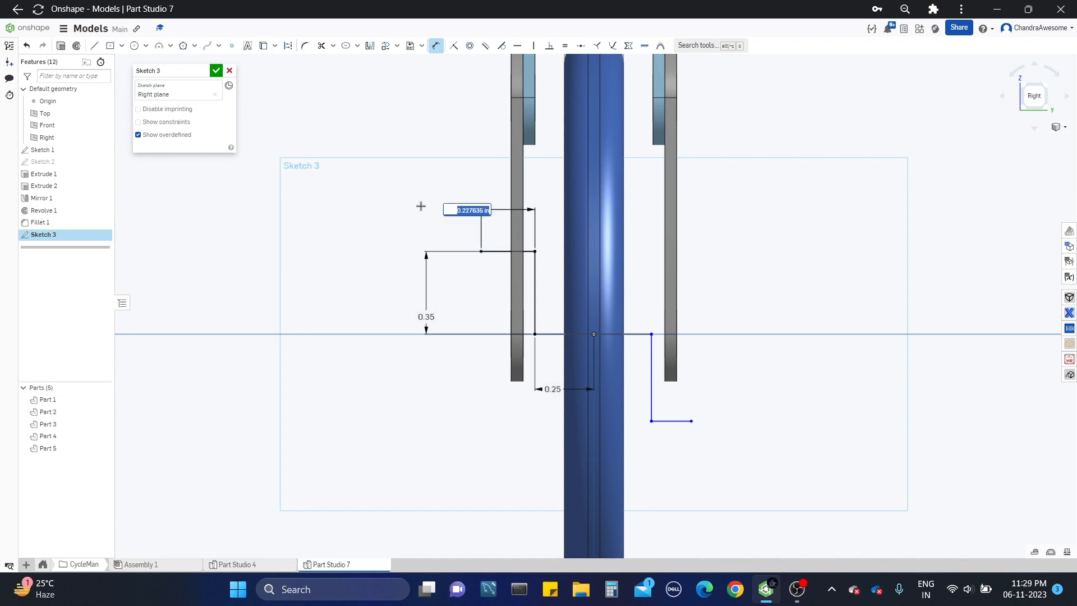
pyautogui.press('Return')
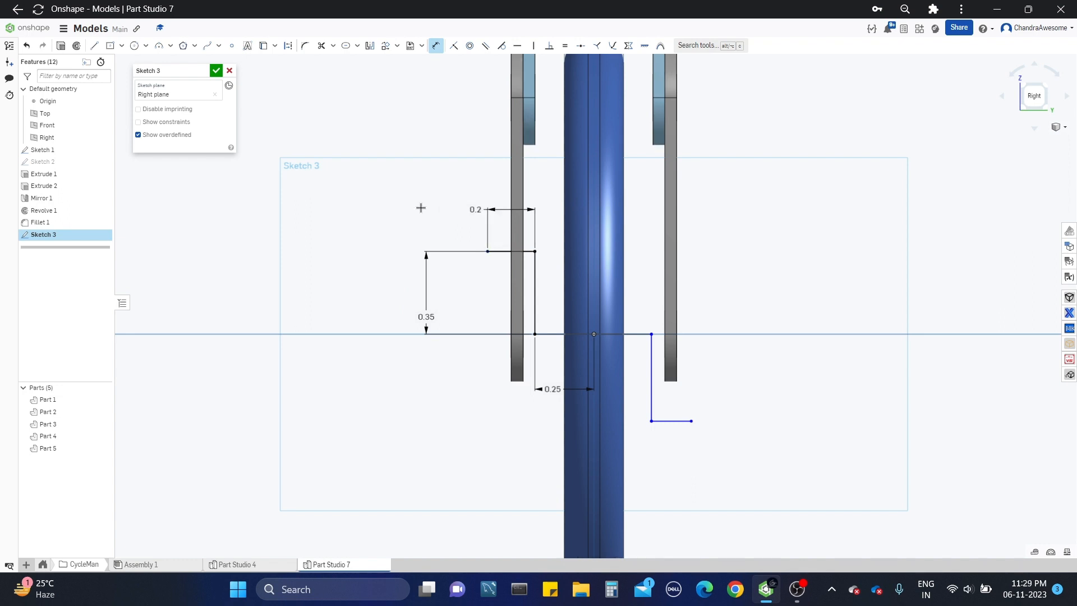
pyautogui.press('Escape')
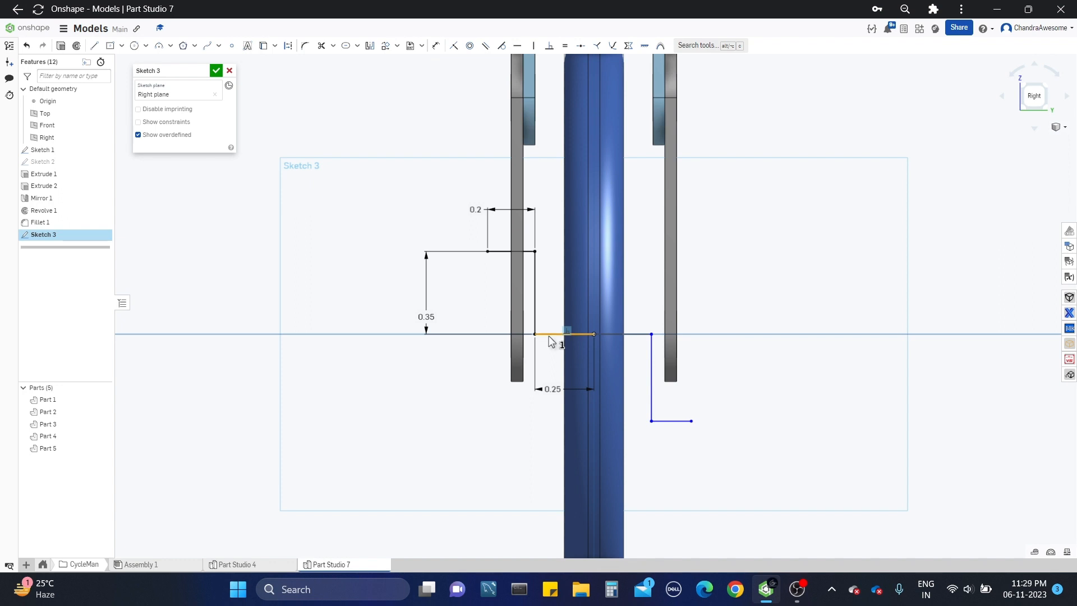
# Step: Apply Equal constraints between the two crank arms' matching inner horizontal, vertical and outer horizontal segments
pyautogui.click(627, 336)
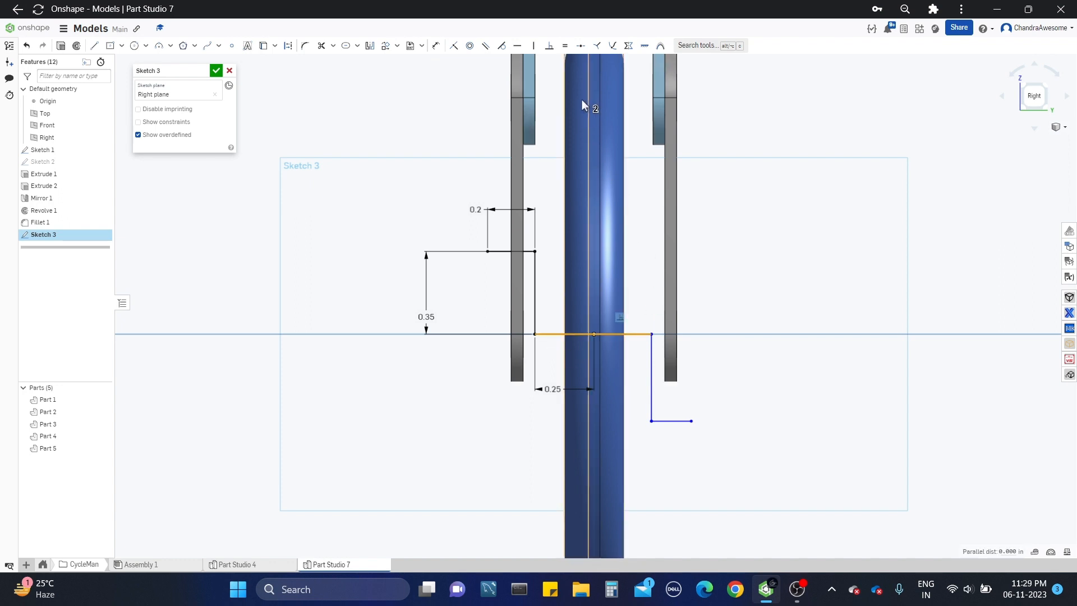
pyautogui.click(565, 45)
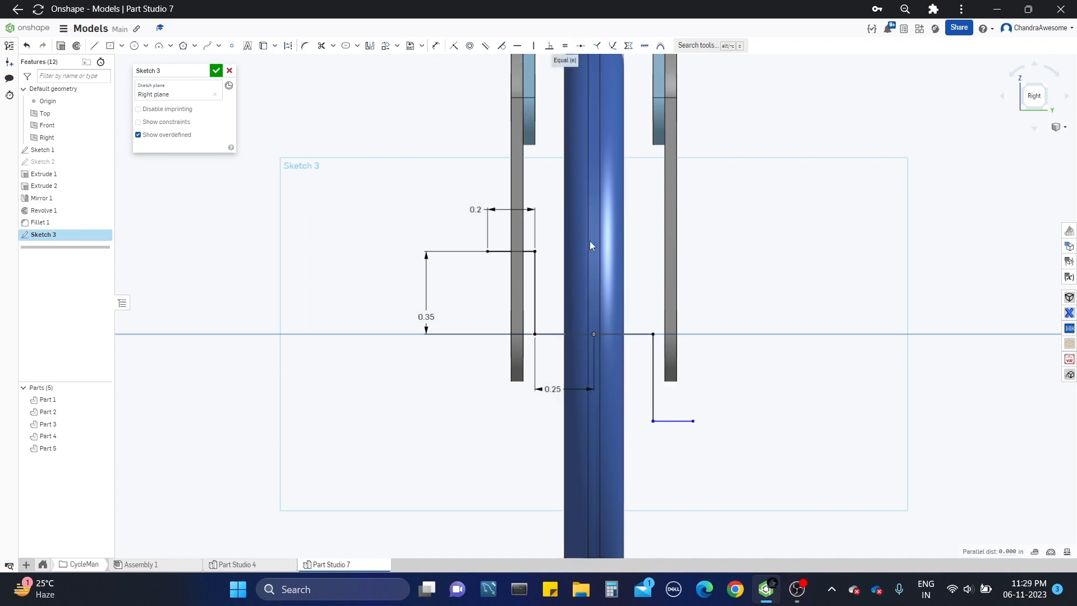
pyautogui.click(536, 282)
pyautogui.click(654, 387)
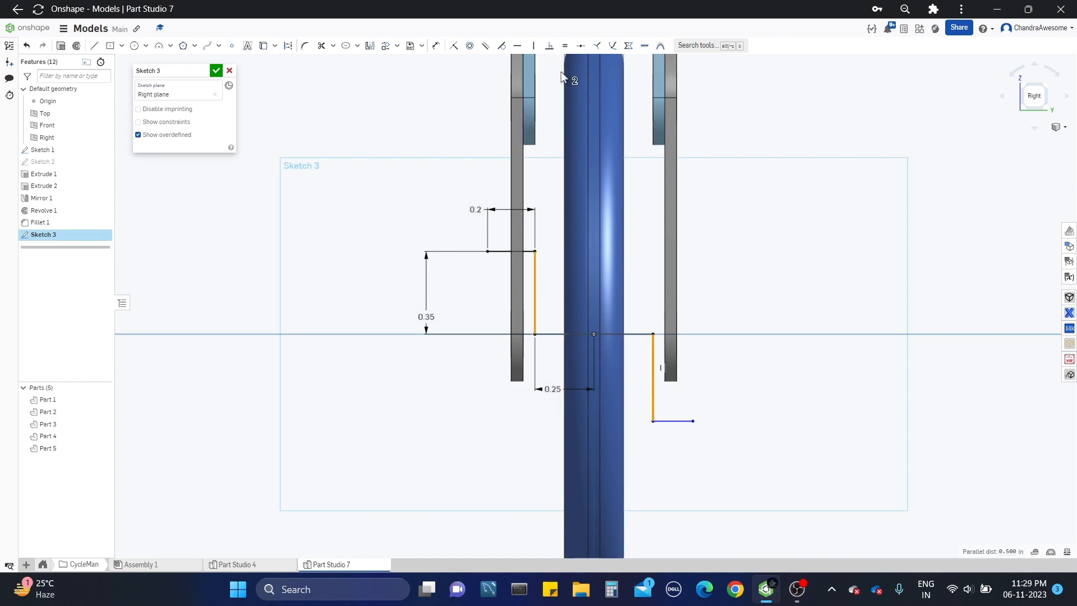
pyautogui.click(565, 45)
pyautogui.click(511, 252)
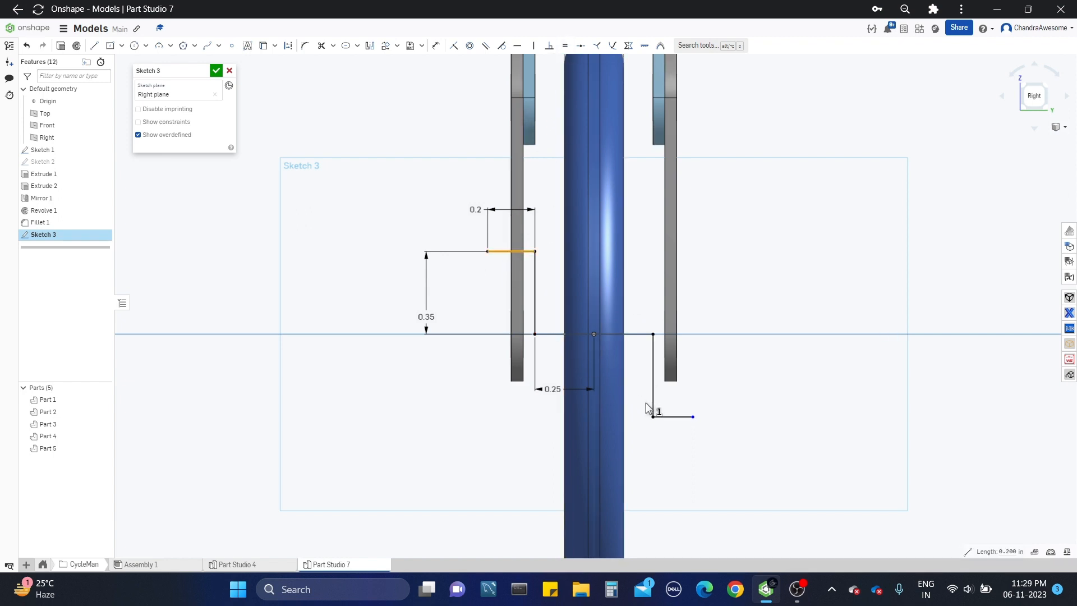
pyautogui.click(672, 417)
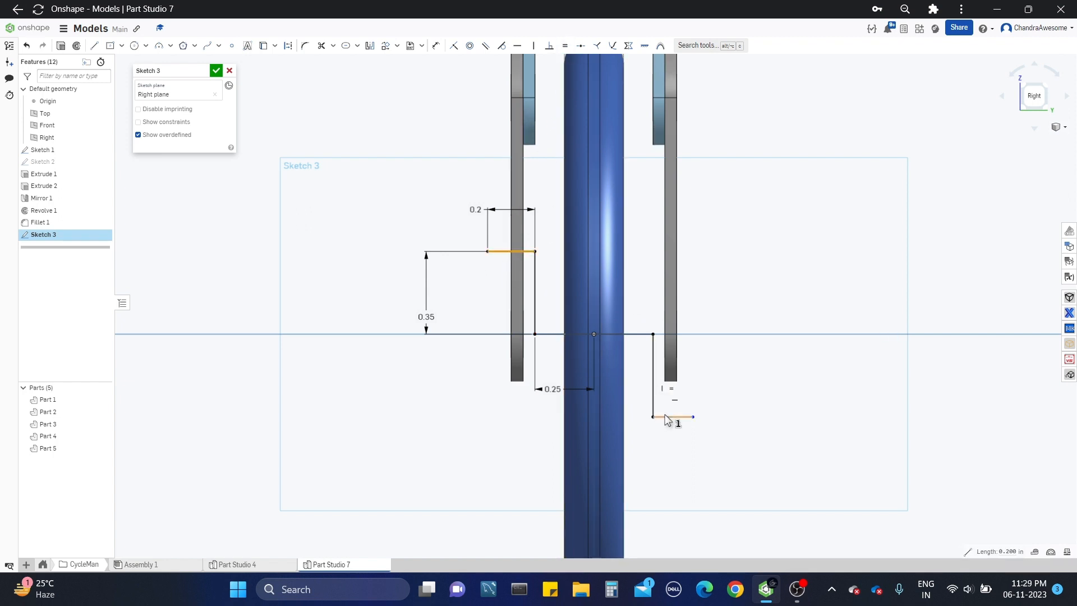
pyautogui.click(569, 50)
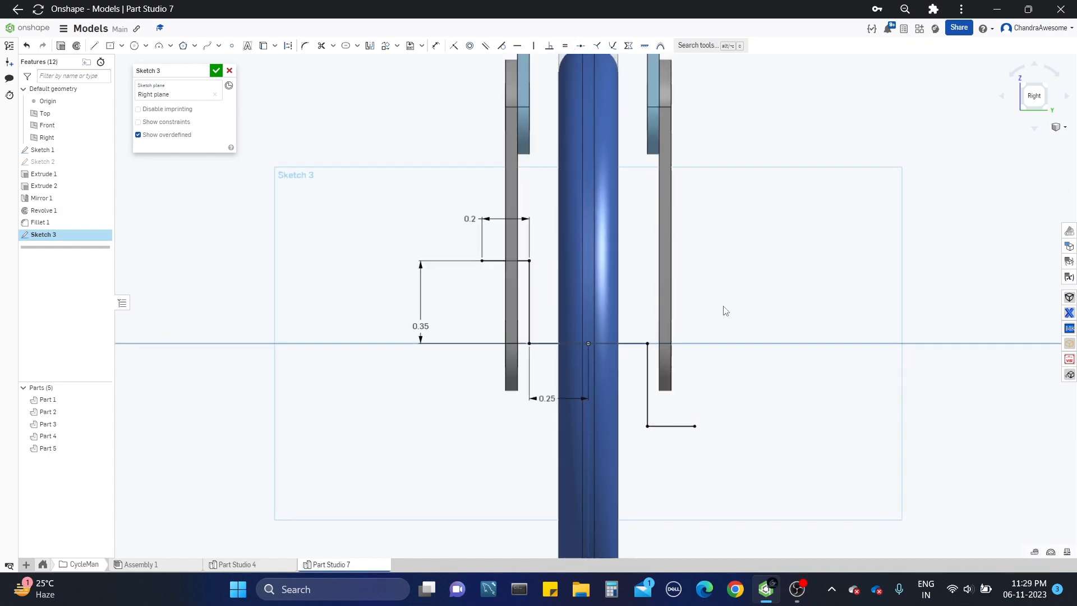
# Step: Check the crank path against the wheel and links in 3D and finish the sketch
pyautogui.scroll(-3, 601, 332)
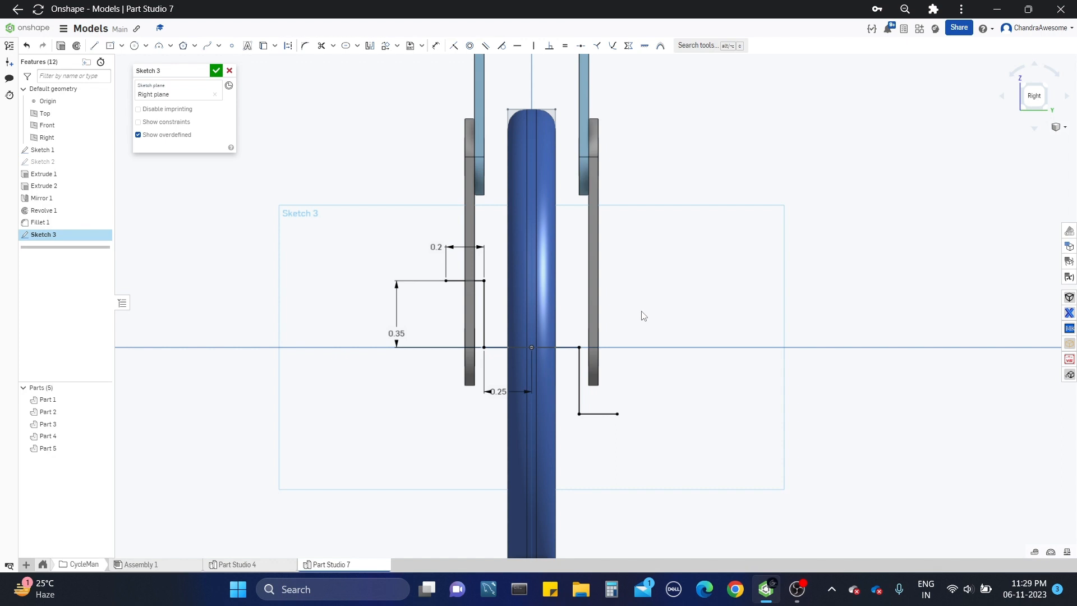
pyautogui.moveTo(645, 301); pyautogui.dragTo(622, 319, button='right')
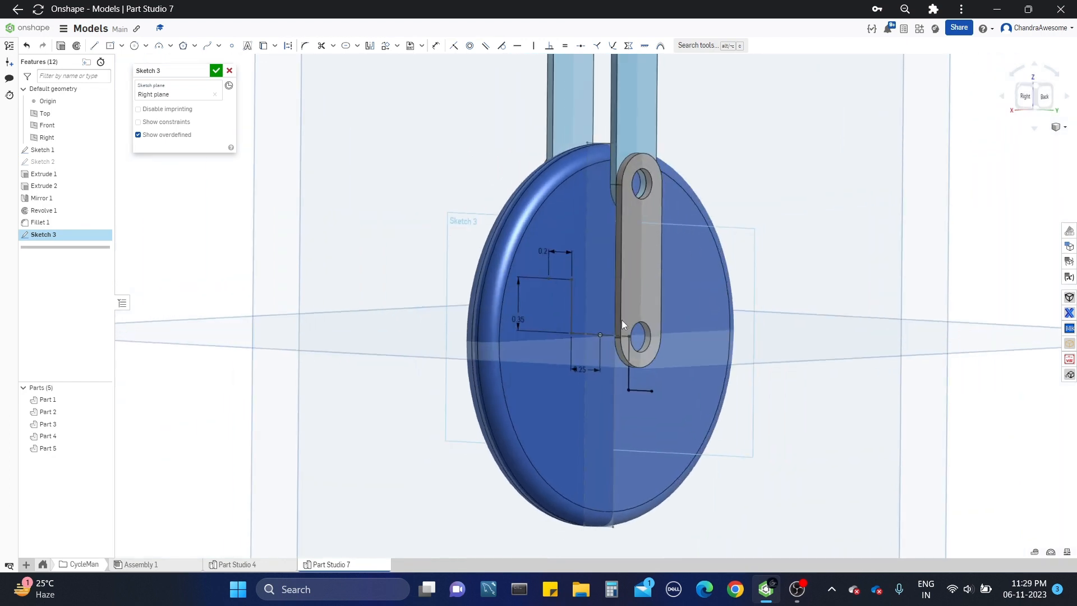
pyautogui.click(216, 70)
pyautogui.moveTo(416, 297); pyautogui.dragTo(428, 308, button='right')
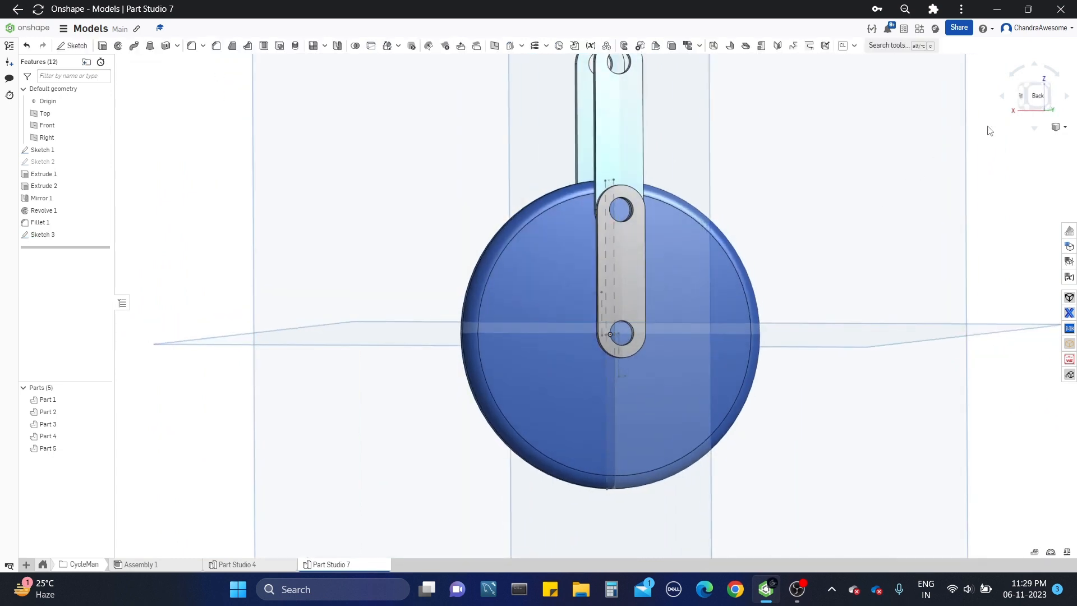
pyautogui.click(1032, 101)
pyautogui.scroll(3, 593, 315)
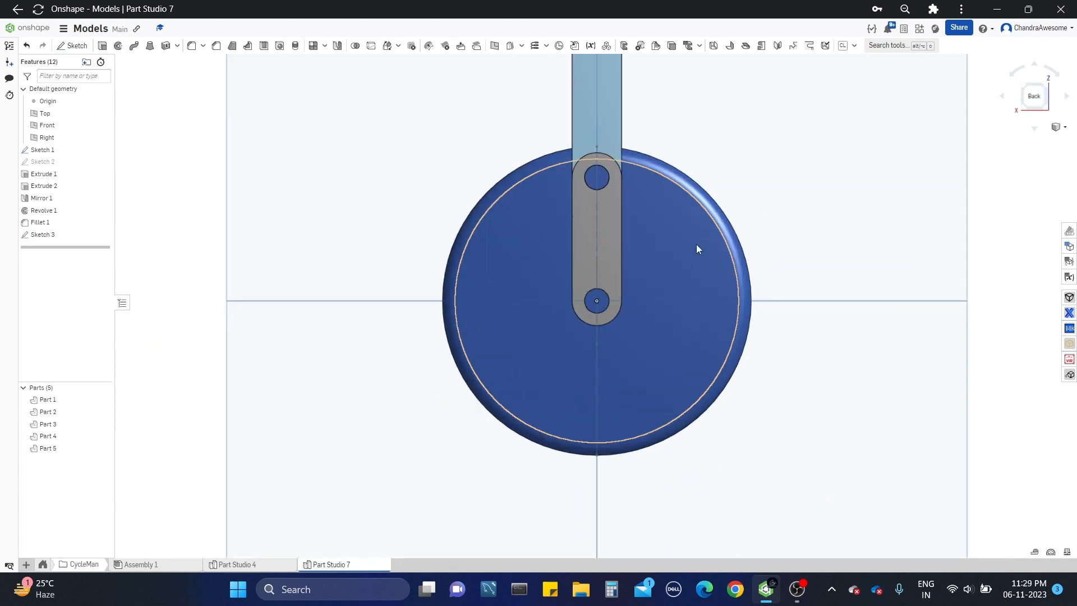
pyautogui.moveTo(695, 244); pyautogui.dragTo(664, 307, button='middle')
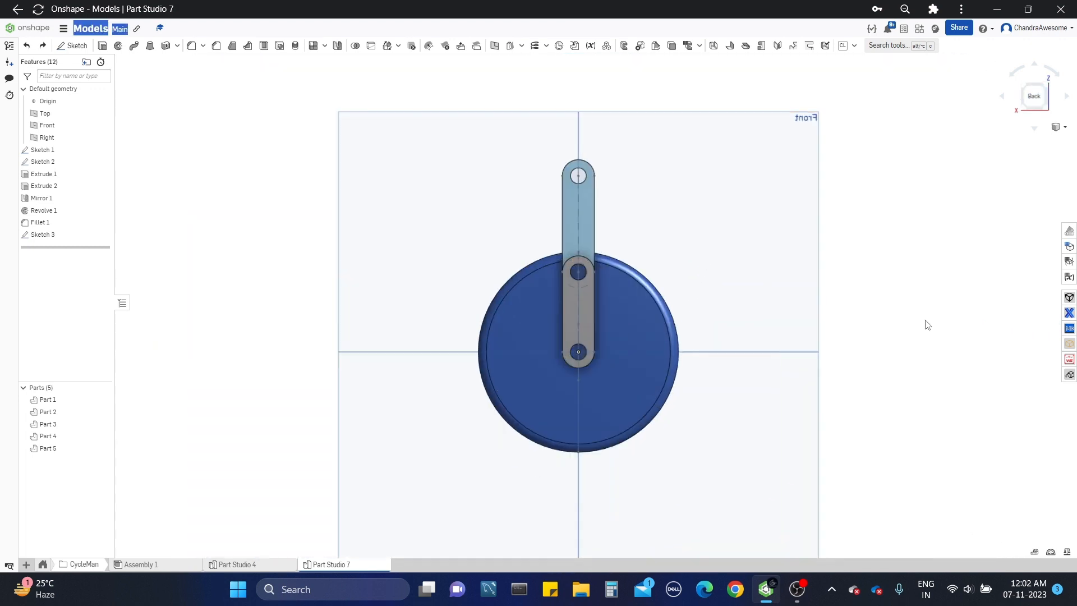
pyautogui.scroll(3, 899, 335)
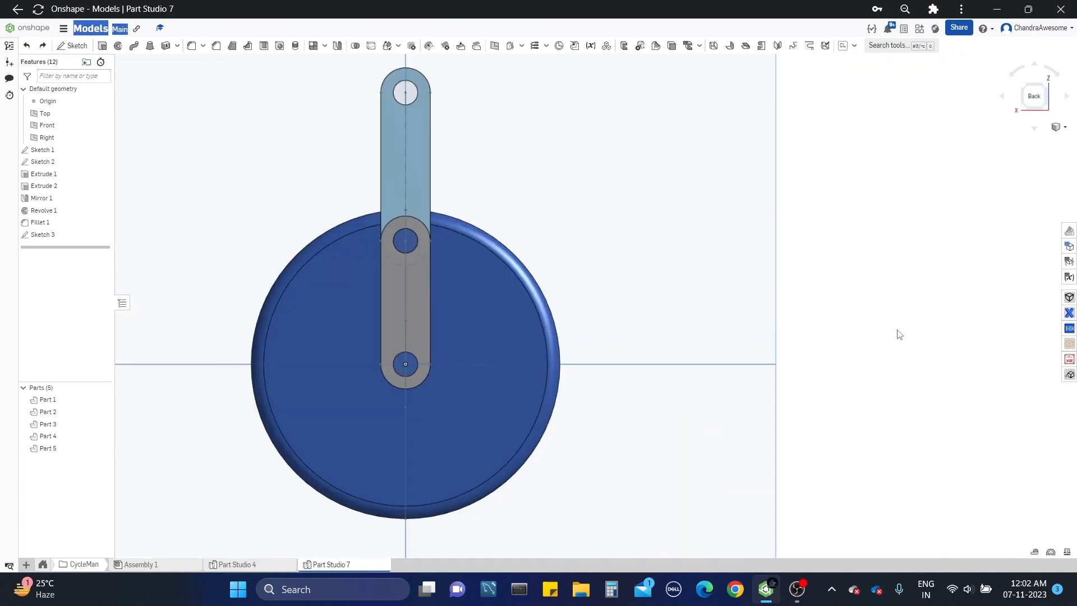
pyautogui.scroll(-3, 899, 334)
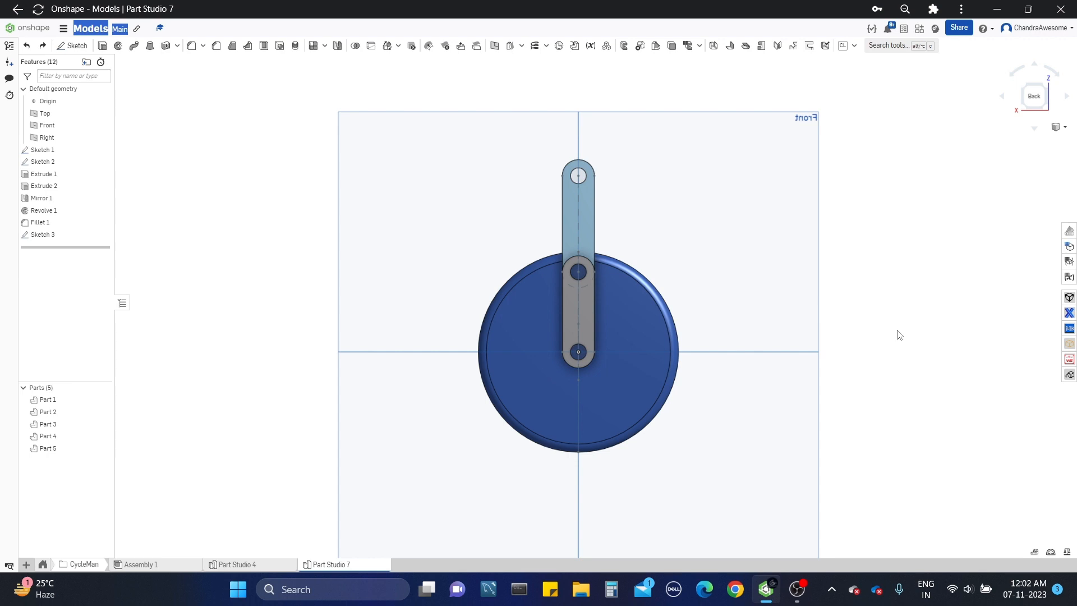
pyautogui.scroll(2, 763, 329)
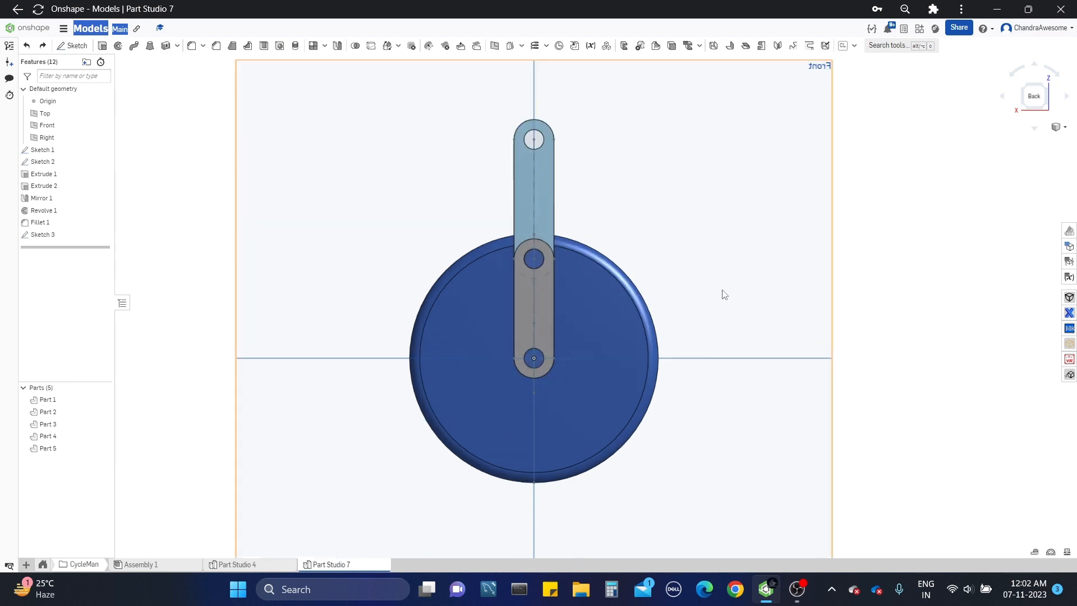
pyautogui.moveTo(723, 294); pyautogui.dragTo(715, 324, button='middle')
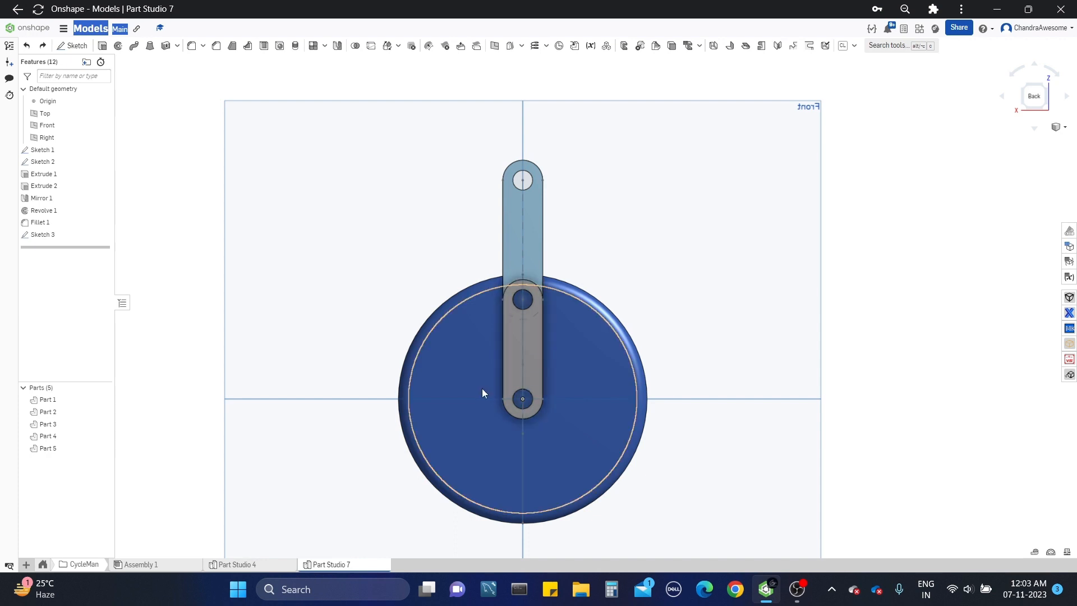
pyautogui.scroll(-3, 692, 241)
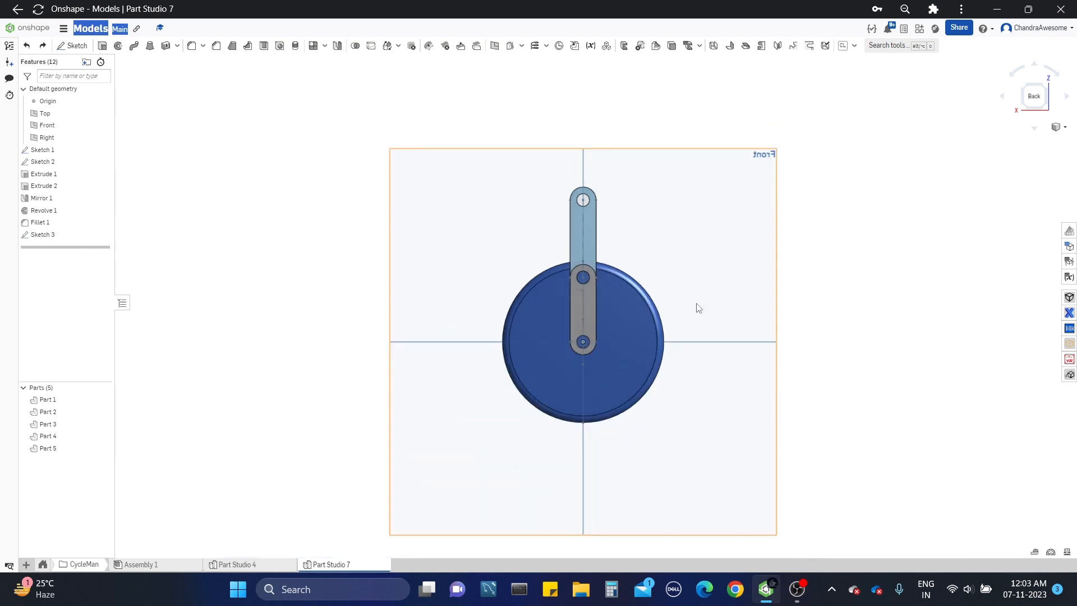
# Step: Start a new sketch on the wheel's flat side face, viewed from the Back
pyautogui.moveTo(683, 300); pyautogui.dragTo(691, 309, button='right')
pyautogui.click(629, 318)
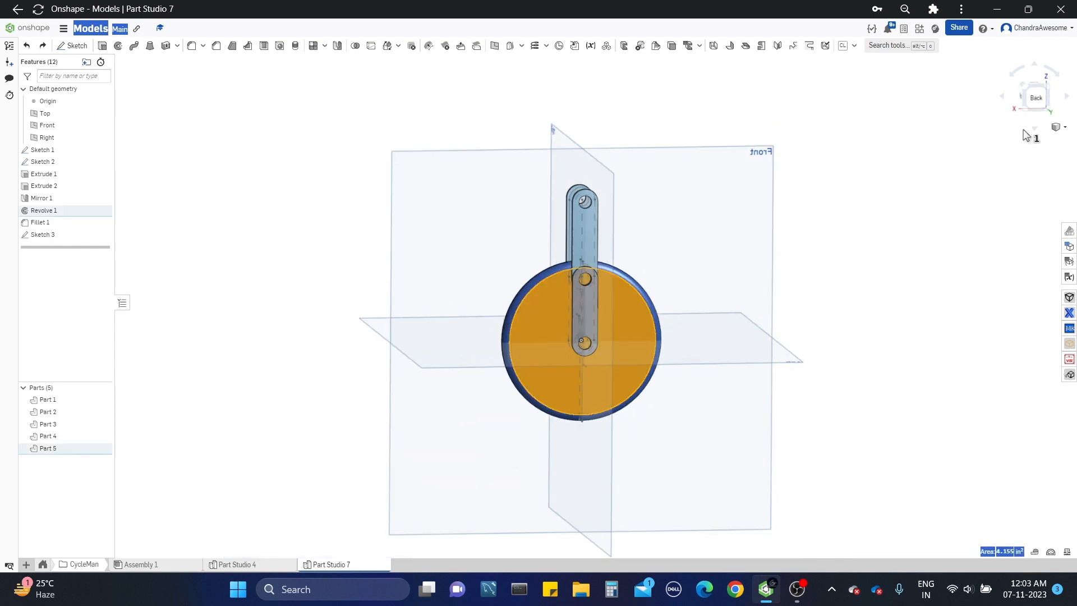
pyautogui.click(1036, 96)
pyautogui.click(71, 46)
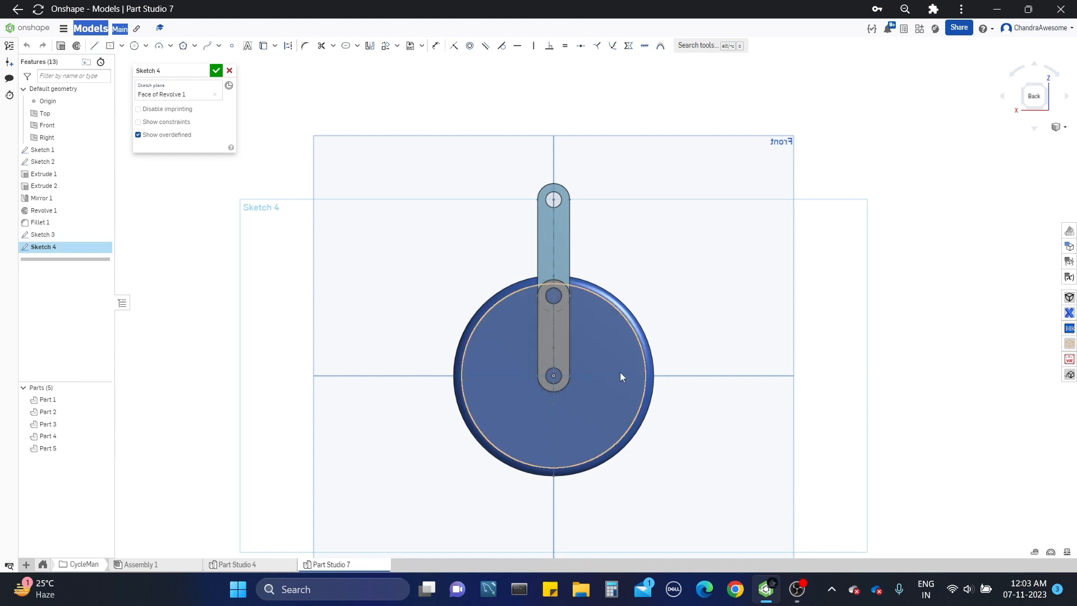
# Step: Sketch a construction circle about 1.27 in in diameter, centred on the wheel's centre
pyautogui.scroll(2, 620, 372)
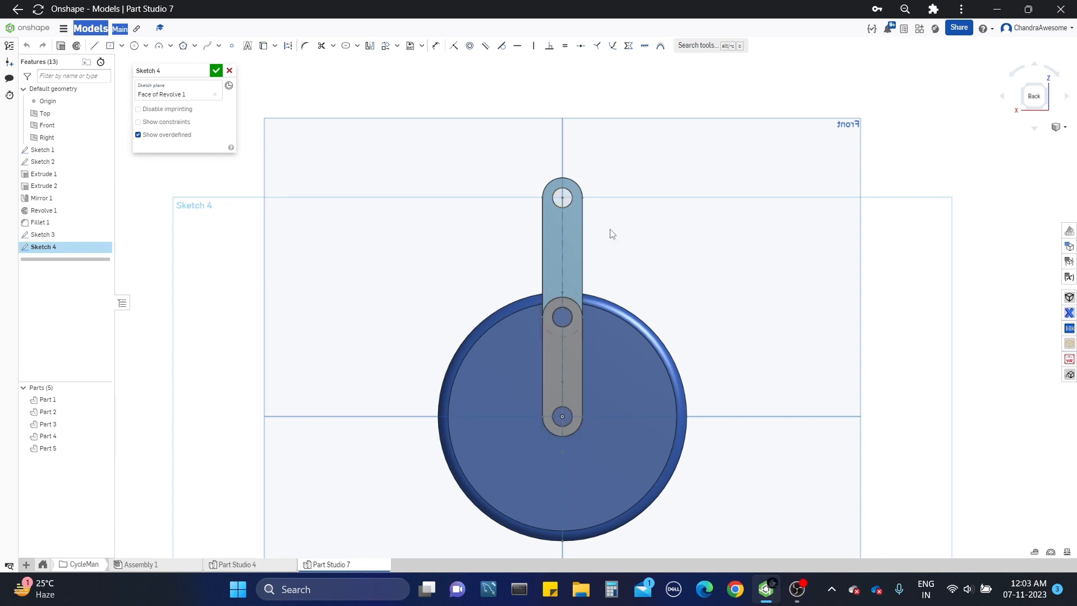
pyautogui.moveTo(659, 271); pyautogui.dragTo(632, 277, button='middle')
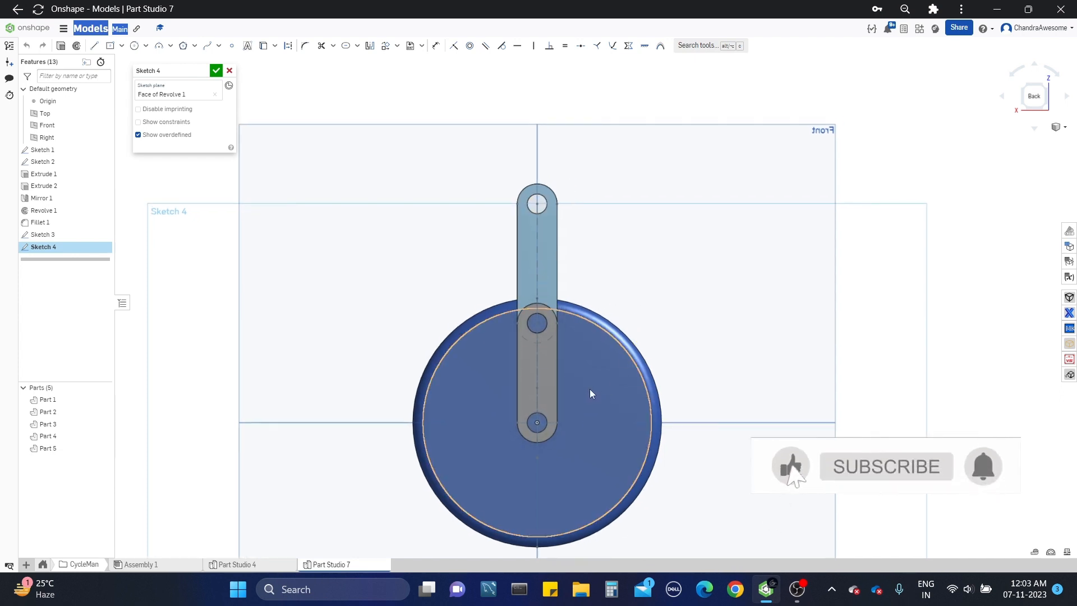
pyautogui.press('c')
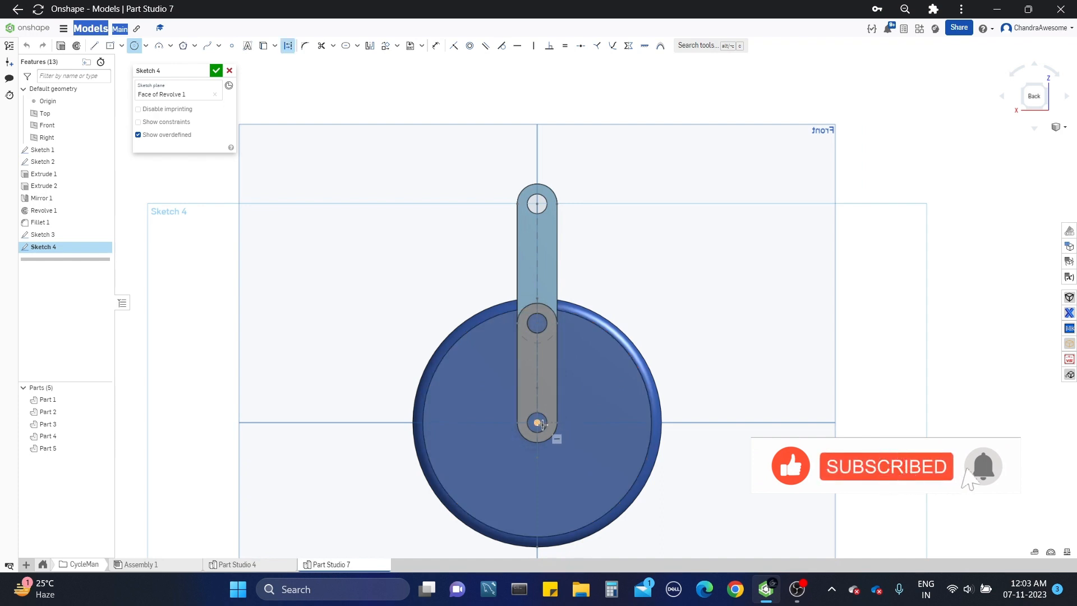
pyautogui.click(536, 422)
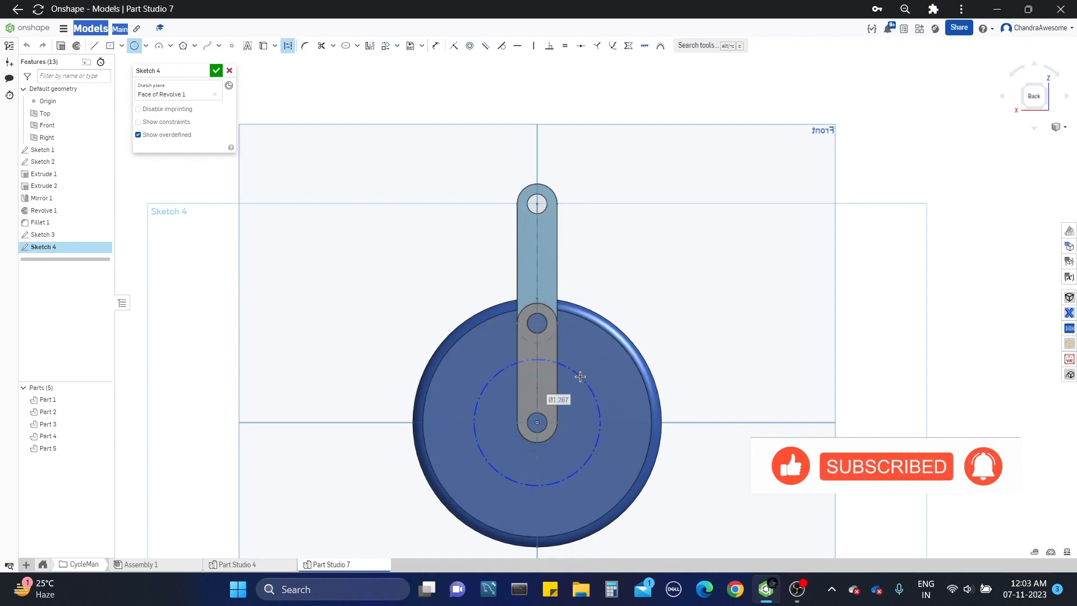
pyautogui.click(580, 376)
pyautogui.press('Escape')
# Step: Dimension the construction circle's diameter at 1.2 in
pyautogui.press('d')
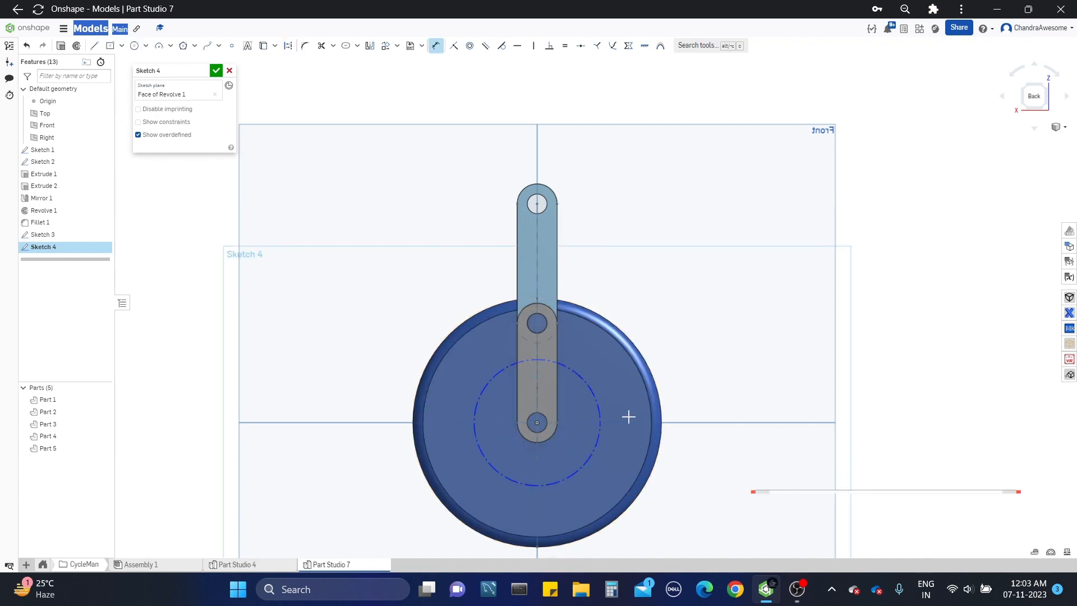
pyautogui.click(599, 418)
pyautogui.click(719, 409)
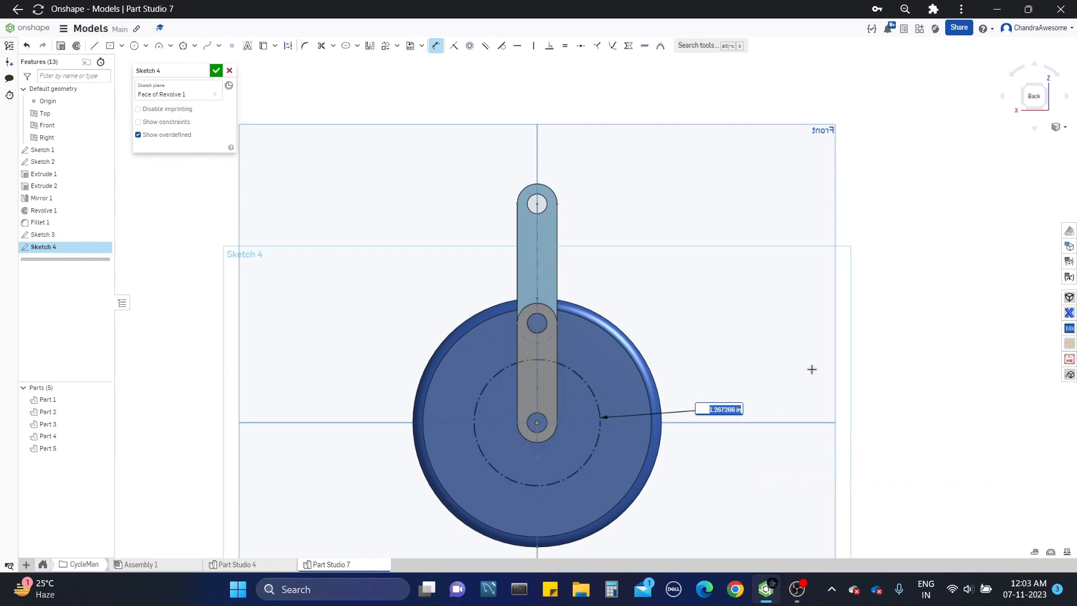
pyautogui.press('Return')
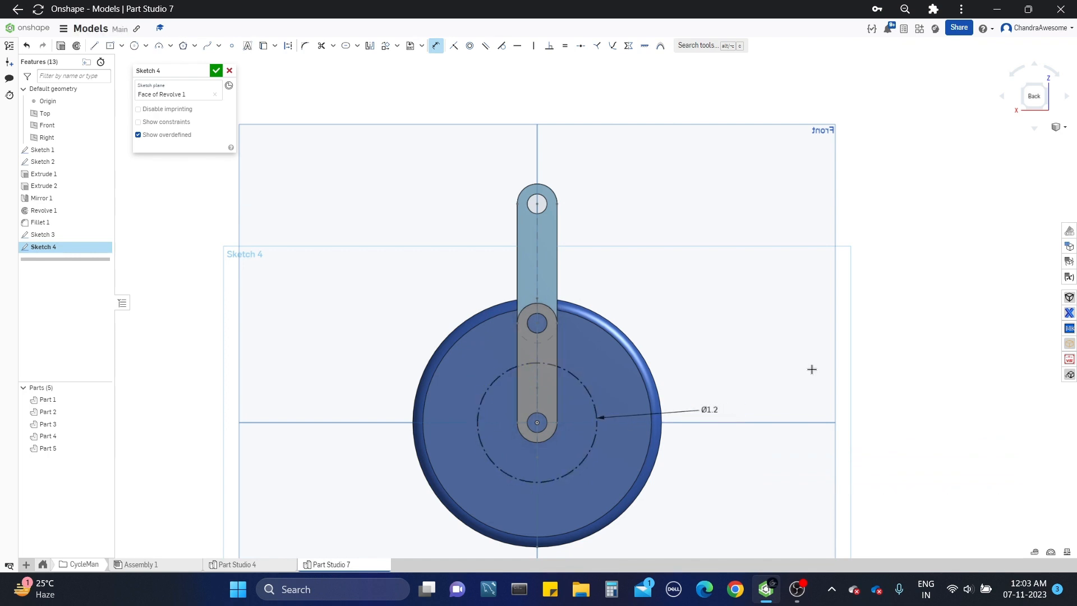
pyautogui.scroll(2, 705, 379)
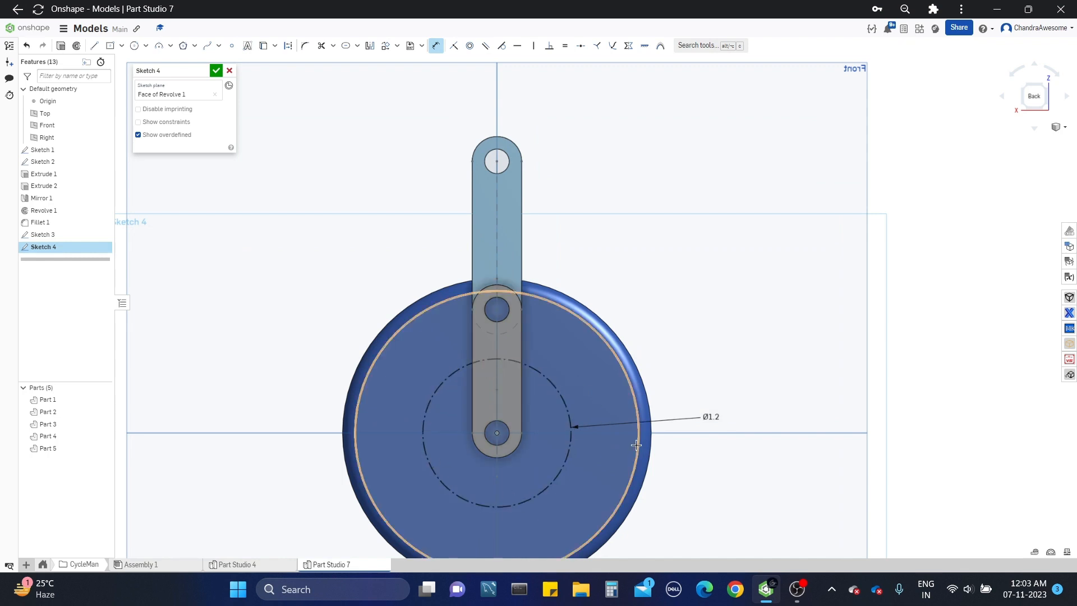
# Step: Draw a vertical line from the uppermost point of the construction circle to the wheel's centre
pyautogui.scroll(2, 561, 441)
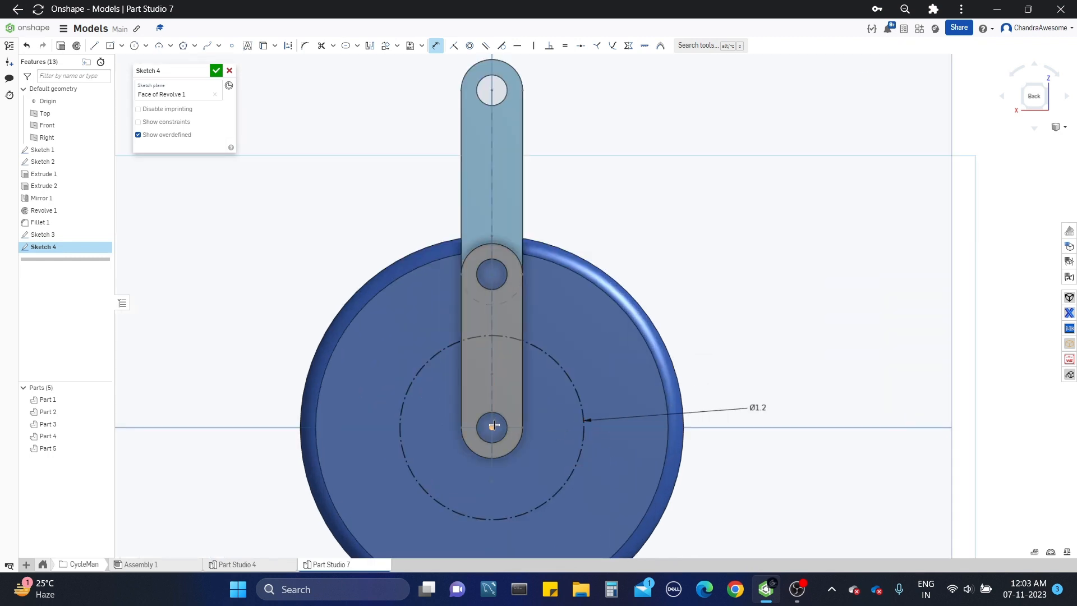
pyautogui.press('l')
pyautogui.press('u')
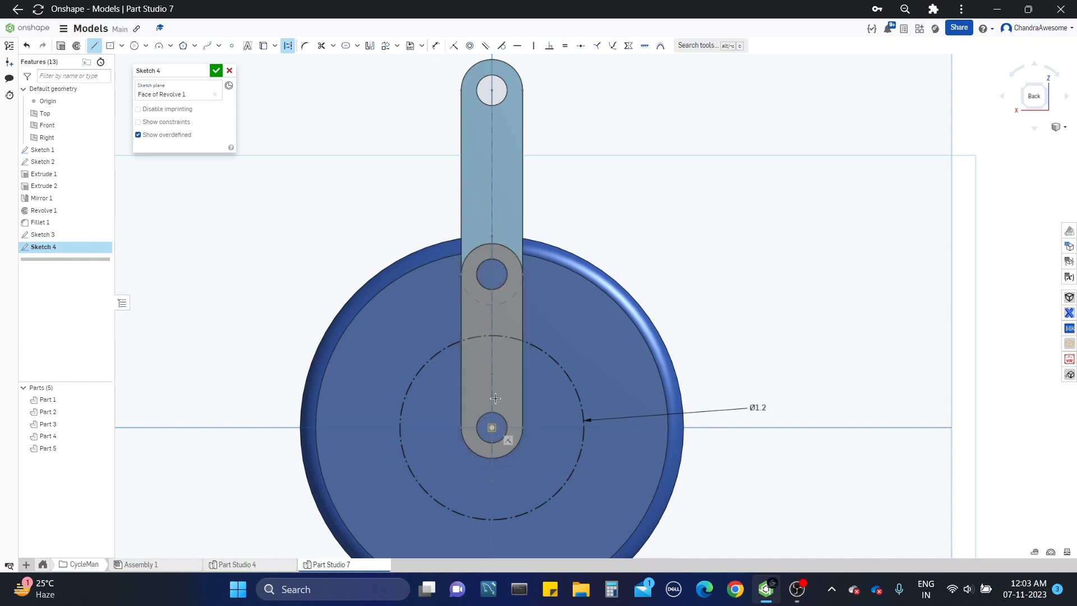
pyautogui.click(492, 336)
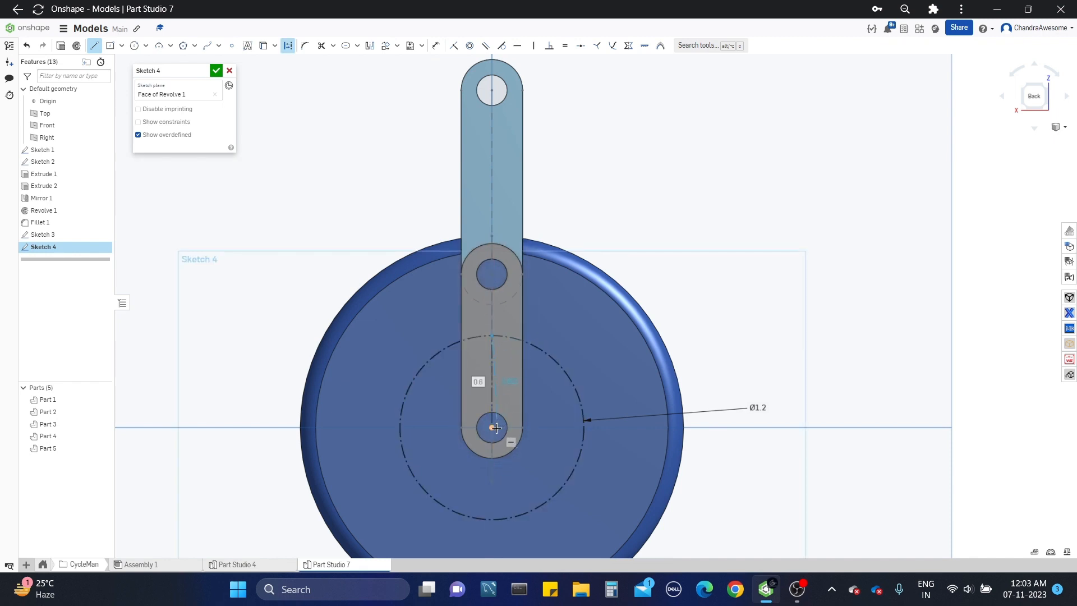
pyautogui.press('Escape')
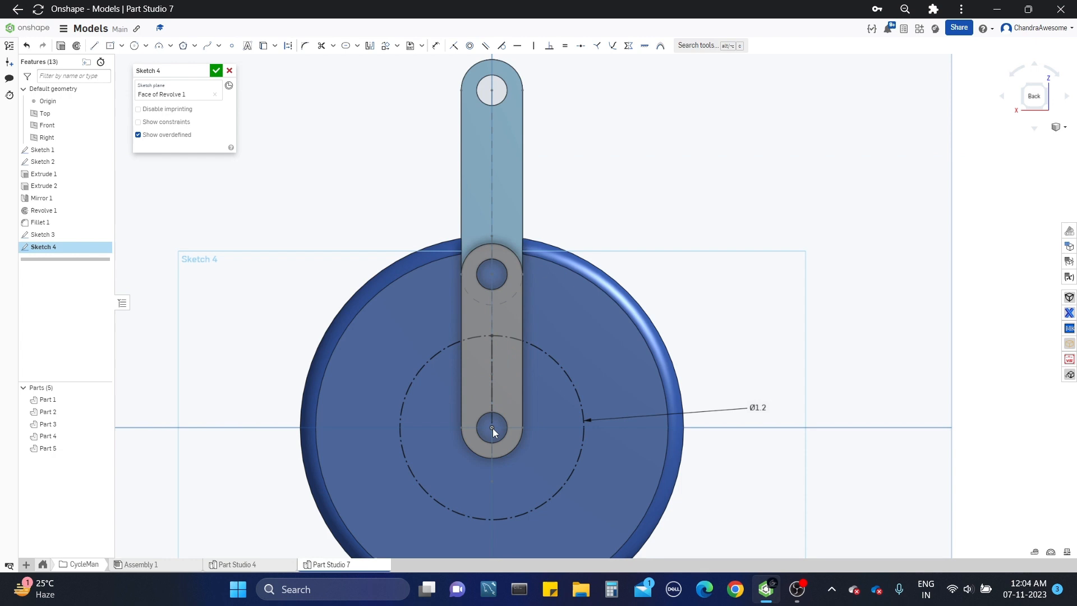
# Step: Add a driven dimension to the length of the vertical line inside the construction circle
pyautogui.press('d')
pyautogui.click(494, 385)
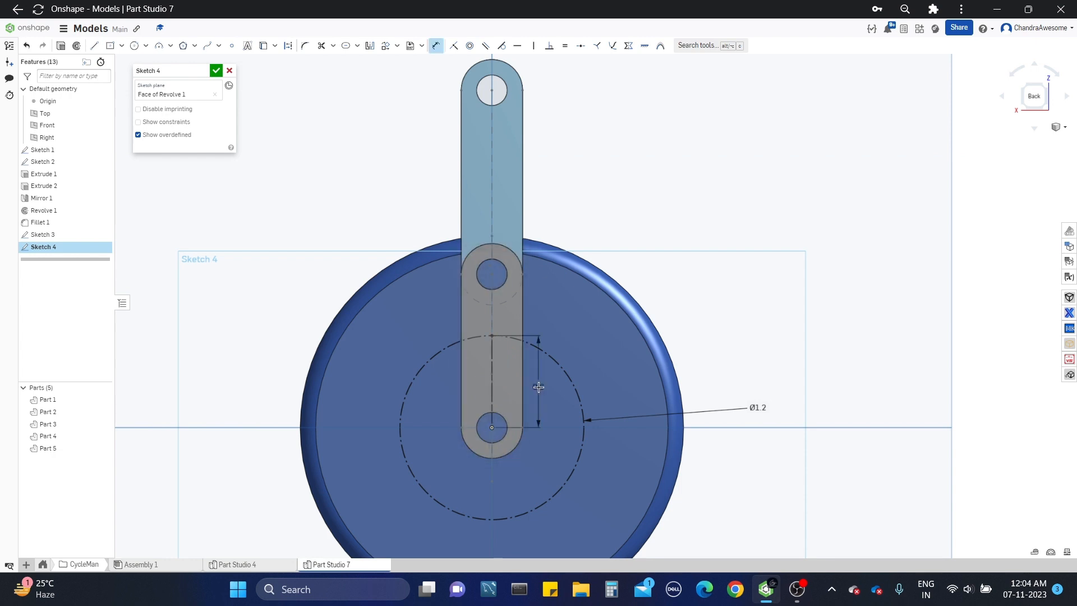
pyautogui.click(539, 387)
pyautogui.moveTo(542, 409); pyautogui.dragTo(567, 448, button='middle')
pyautogui.scroll(-3, 645, 371)
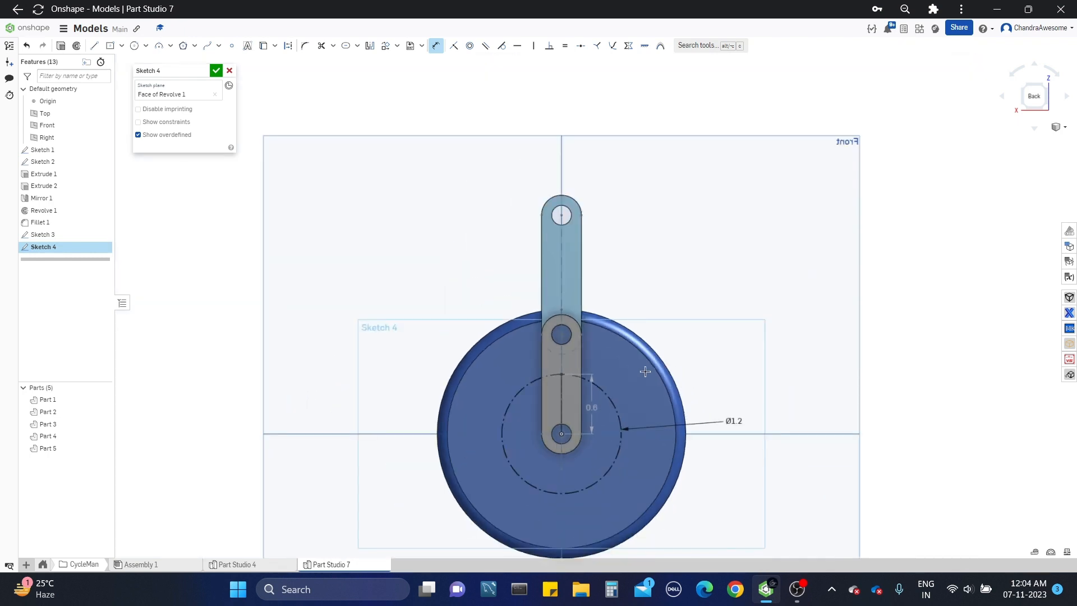
pyautogui.scroll(2, 631, 384)
pyautogui.scroll(1, 595, 465)
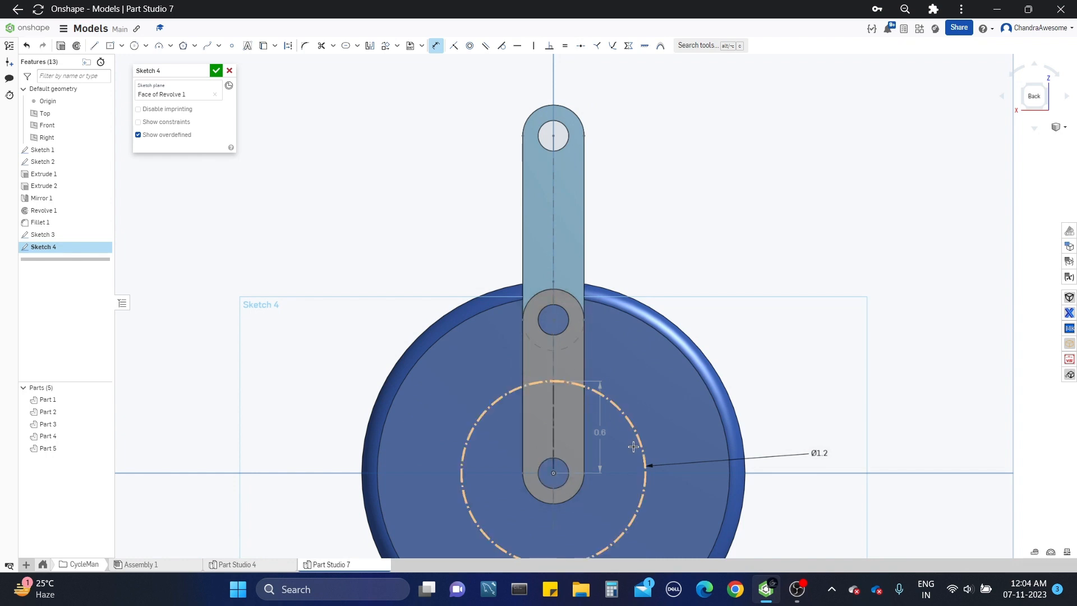
pyautogui.press('Escape')
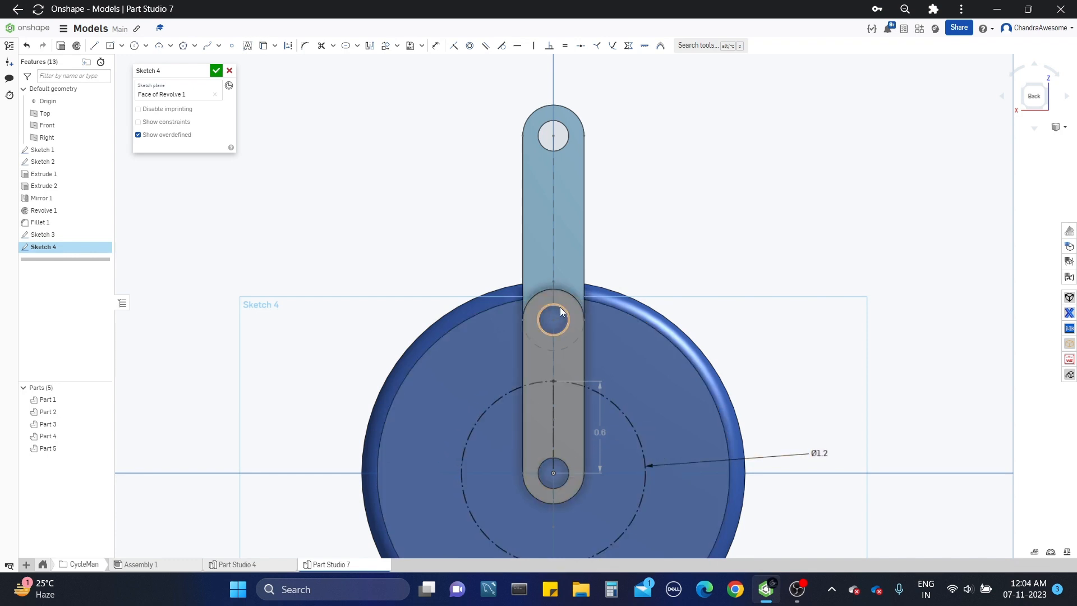
# Step: Project the edges of the lower link's two holes into the sketch with Use
pyautogui.moveTo(582, 361); pyautogui.dragTo(577, 379, button='middle')
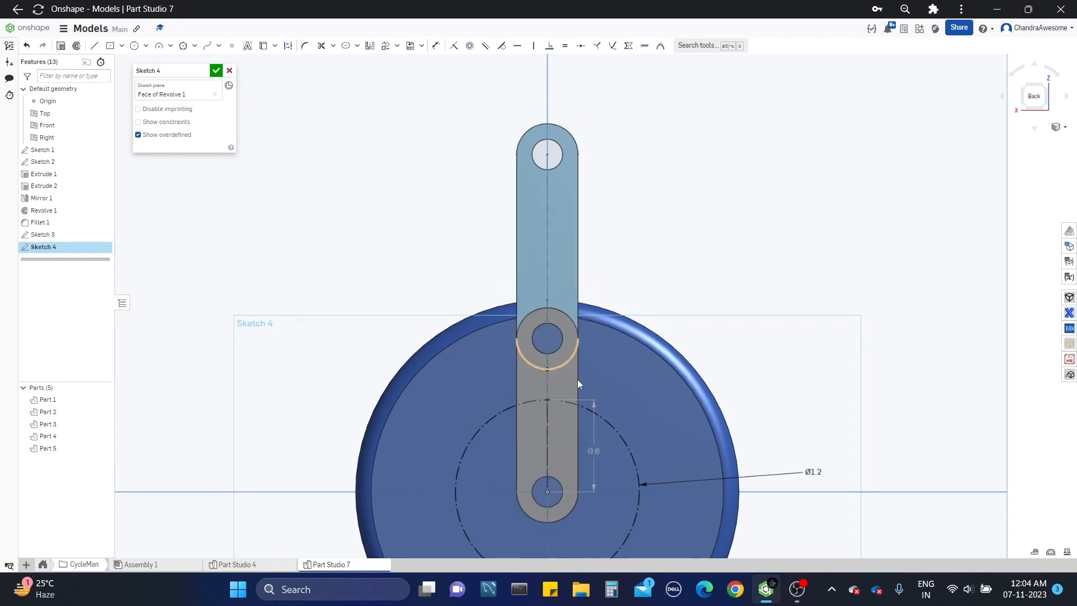
pyautogui.click(263, 46)
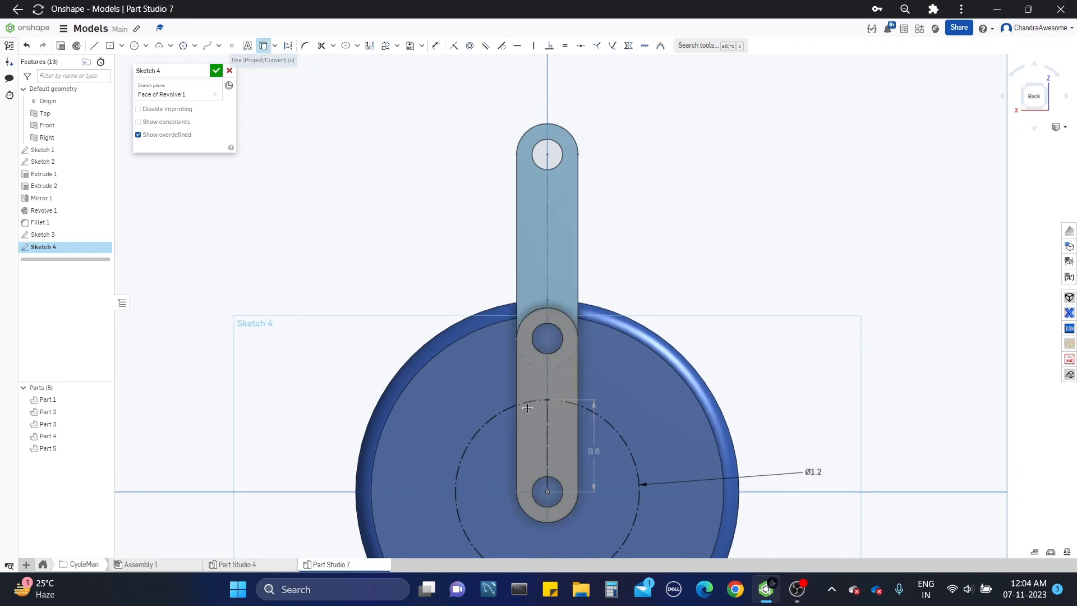
pyautogui.click(539, 353)
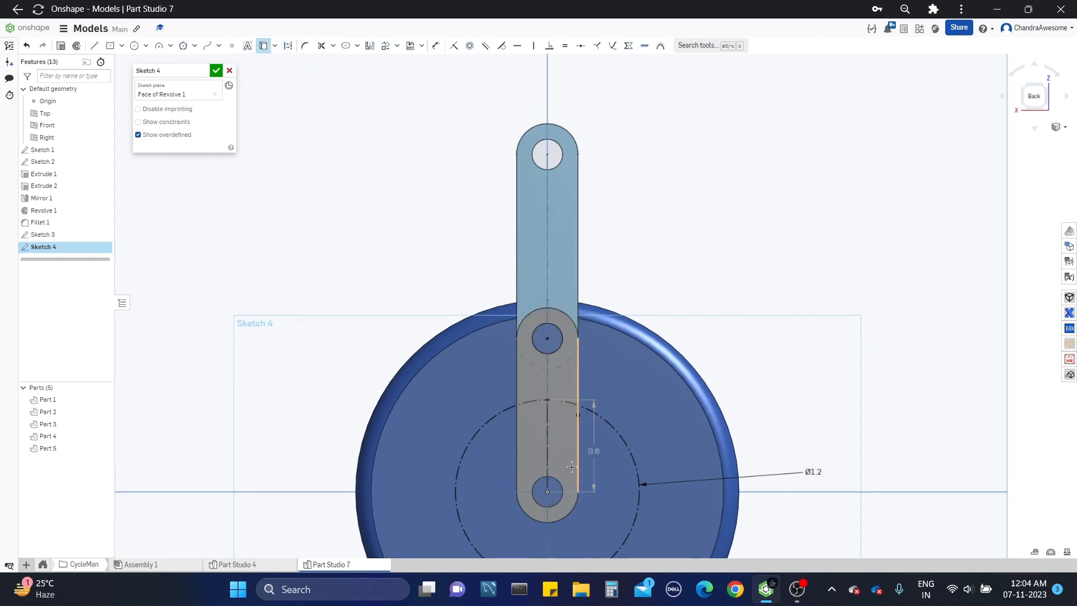
pyautogui.click(558, 484)
# Step: Transform the two projected hole circles 0.6 in vertically upward, so the lower one centres on the construction circle
pyautogui.click(386, 47)
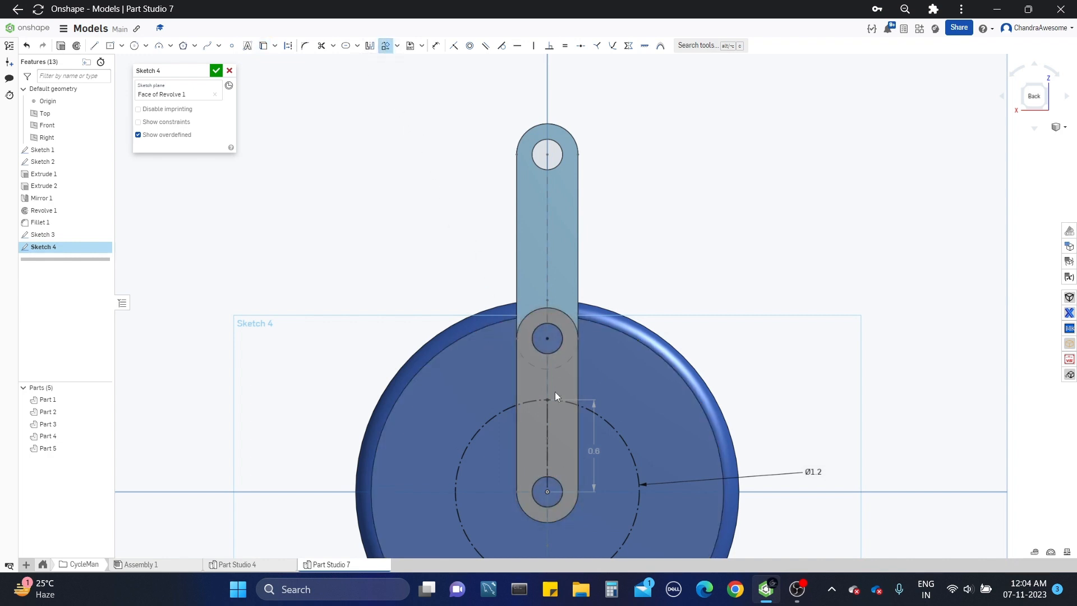
pyautogui.click(554, 483)
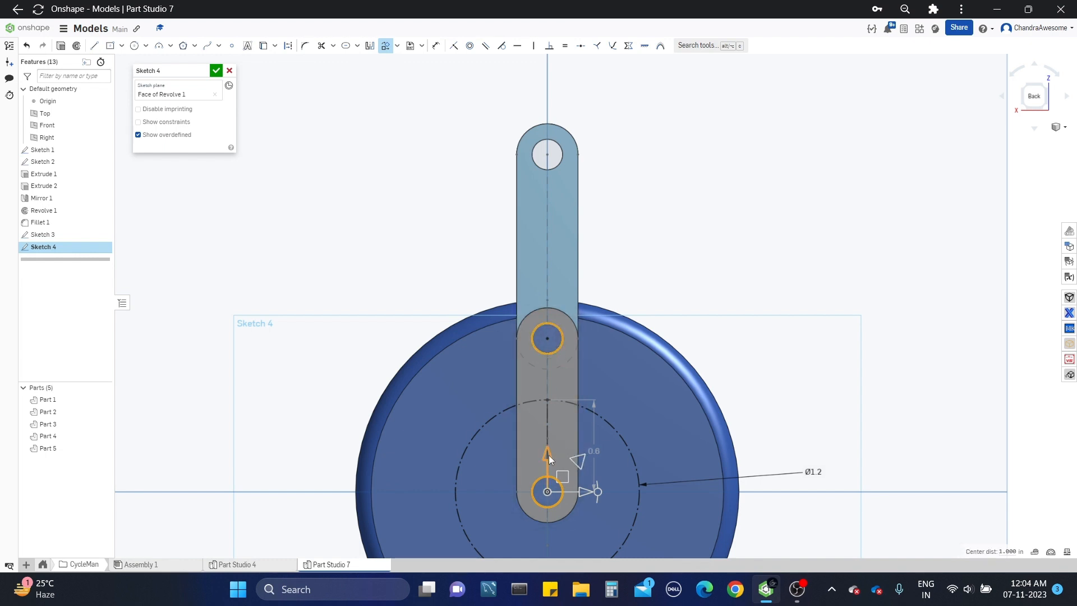
pyautogui.moveTo(548, 456); pyautogui.dragTo(552, 394)
pyautogui.write('0.6')
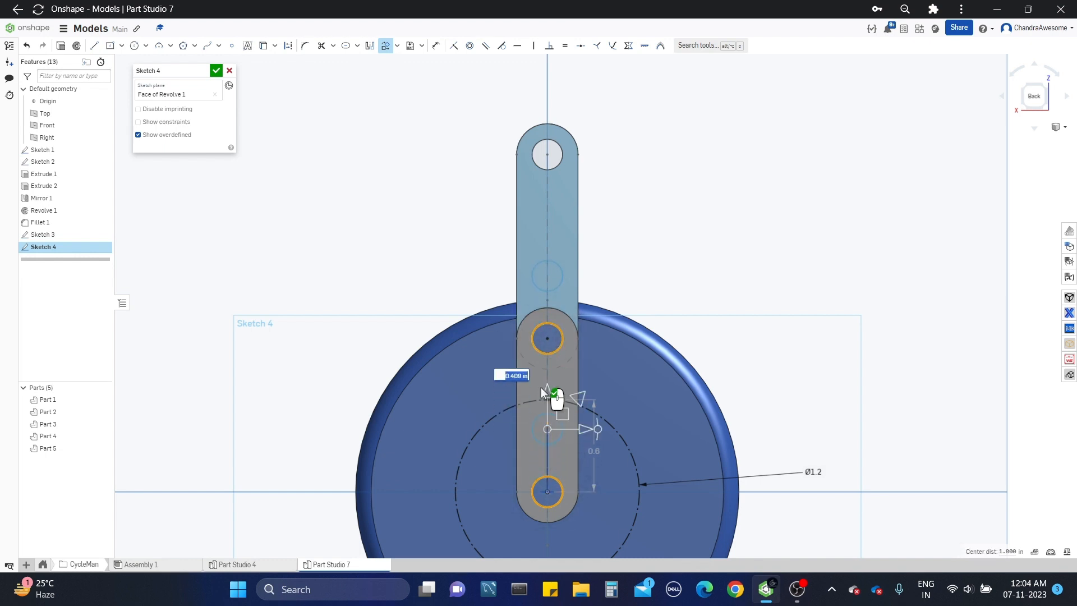
pyautogui.press('Return')
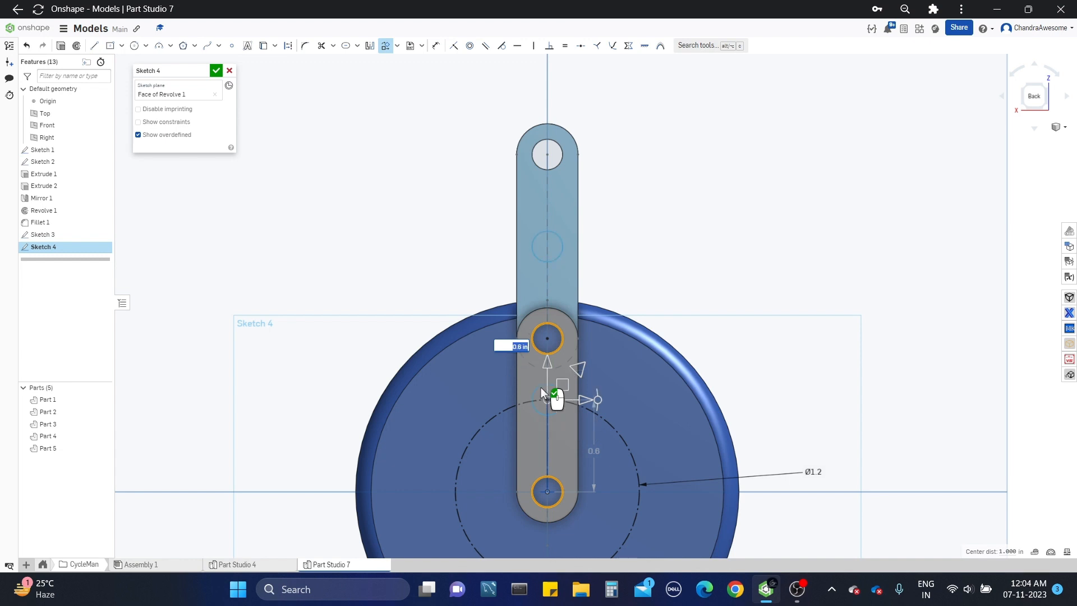
pyautogui.click(712, 262)
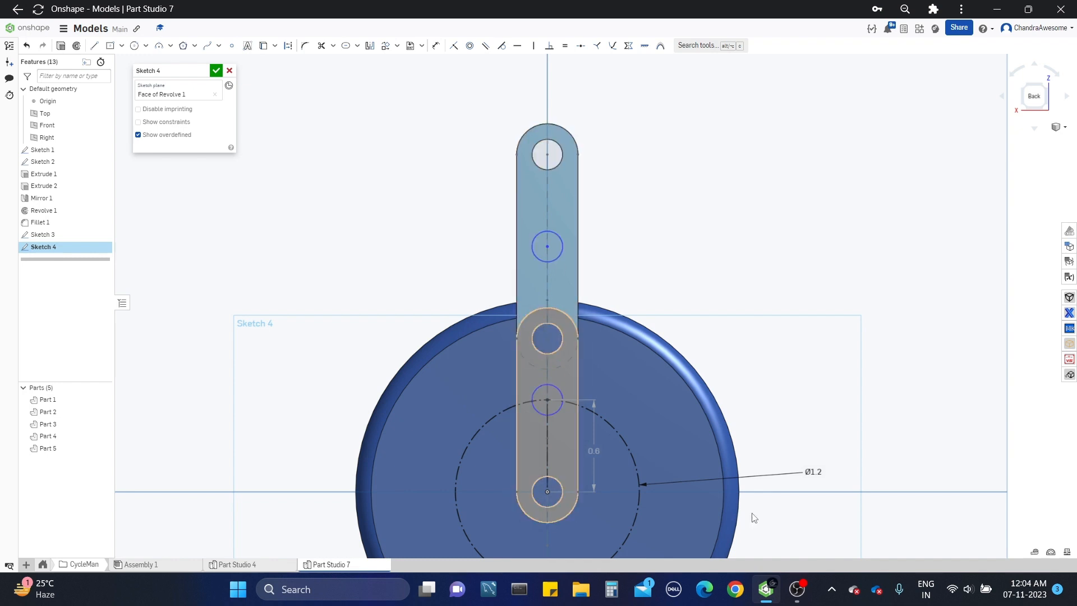
pyautogui.moveTo(624, 327); pyautogui.dragTo(623, 340, button='middle')
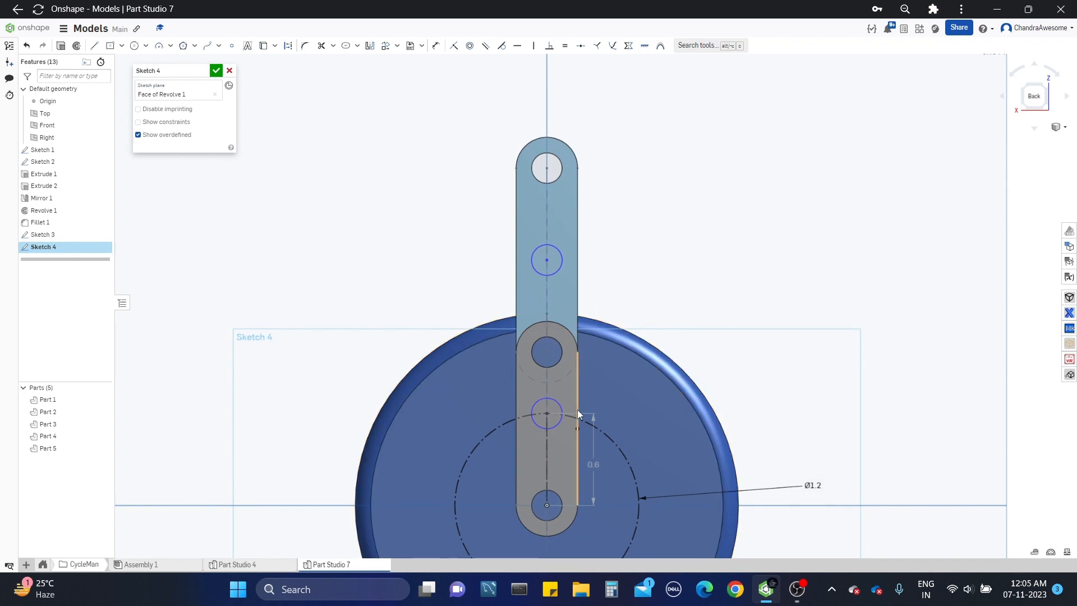
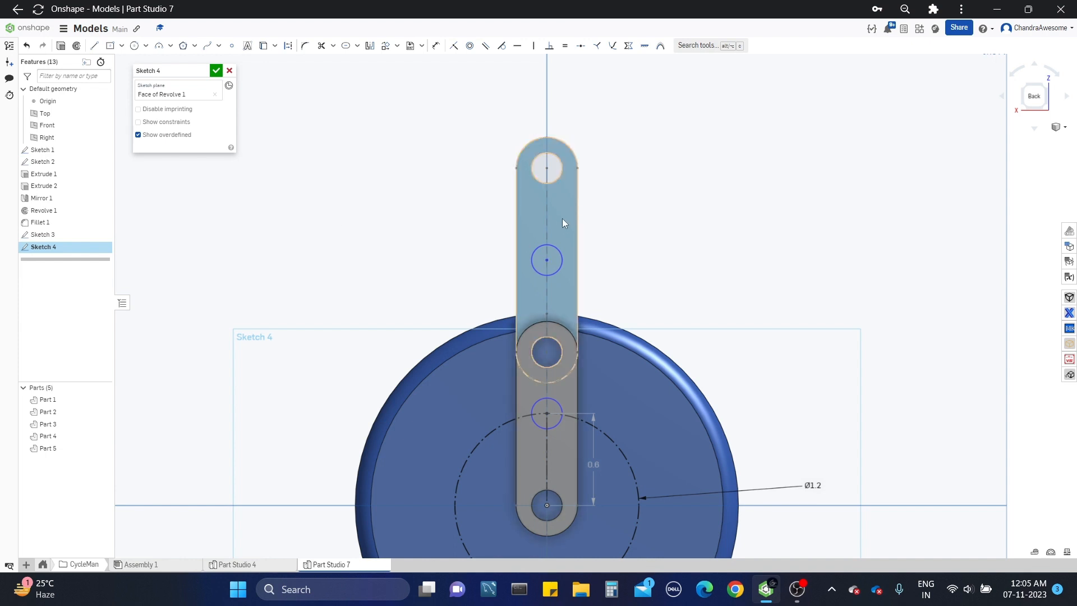
# Step: Draw a construction circle centred on the lower shifted hole circle's centre and passing through the upper shifted circle's centre
pyautogui.moveTo(410, 265); pyautogui.dragTo(402, 271, button='middle')
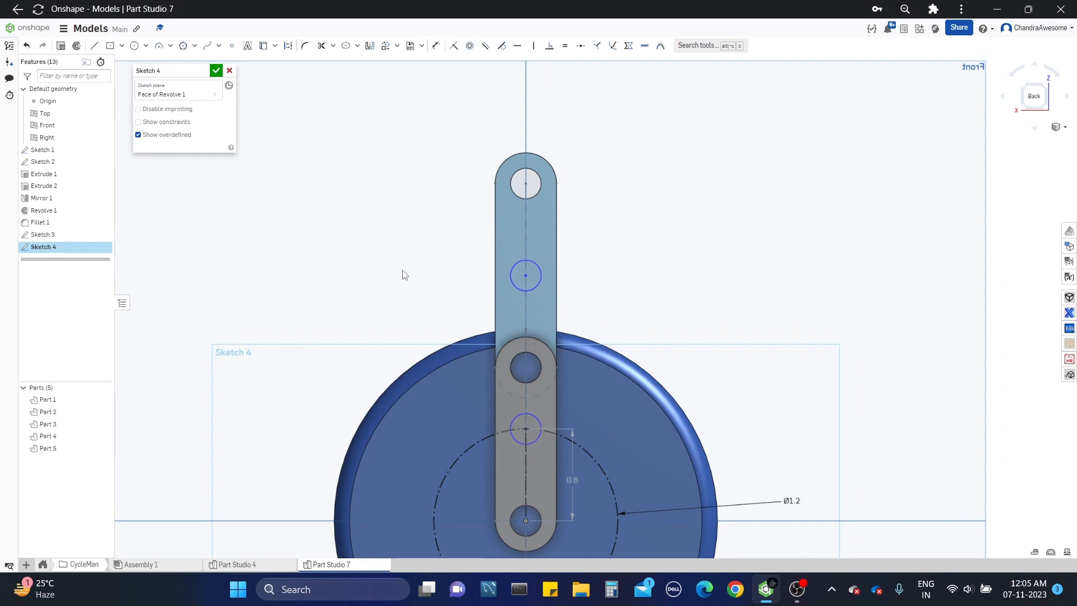
pyautogui.scroll(-3, 402, 273)
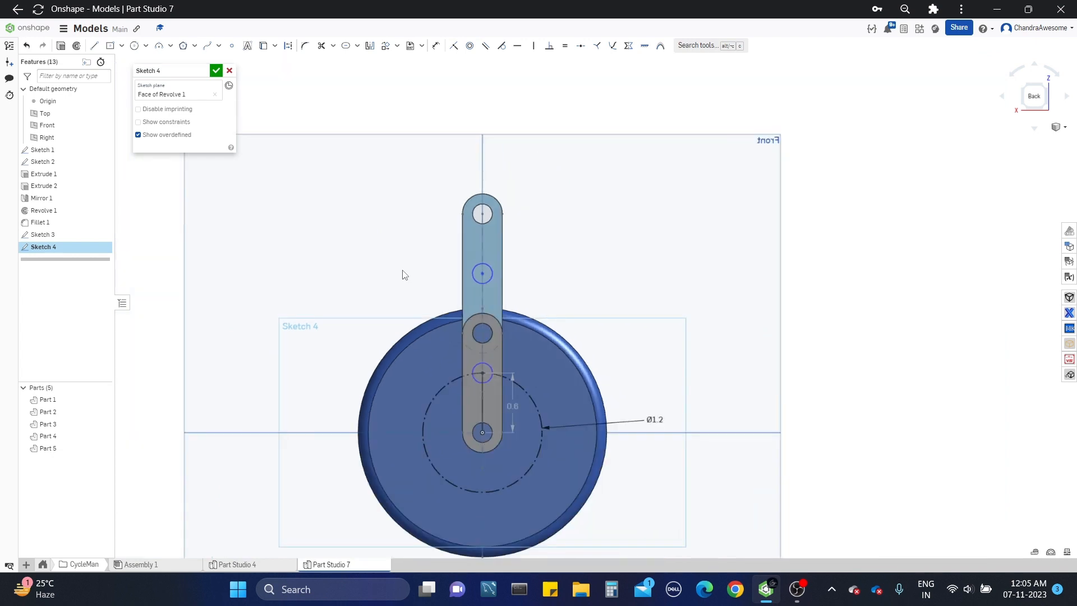
pyautogui.click(135, 46)
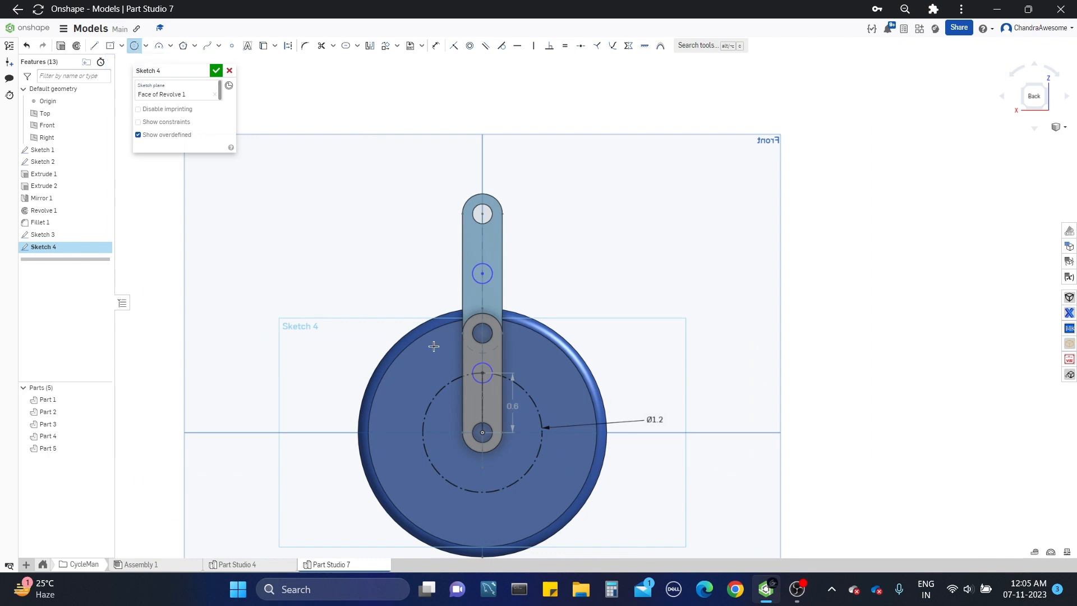
pyautogui.scroll(5, 434, 347)
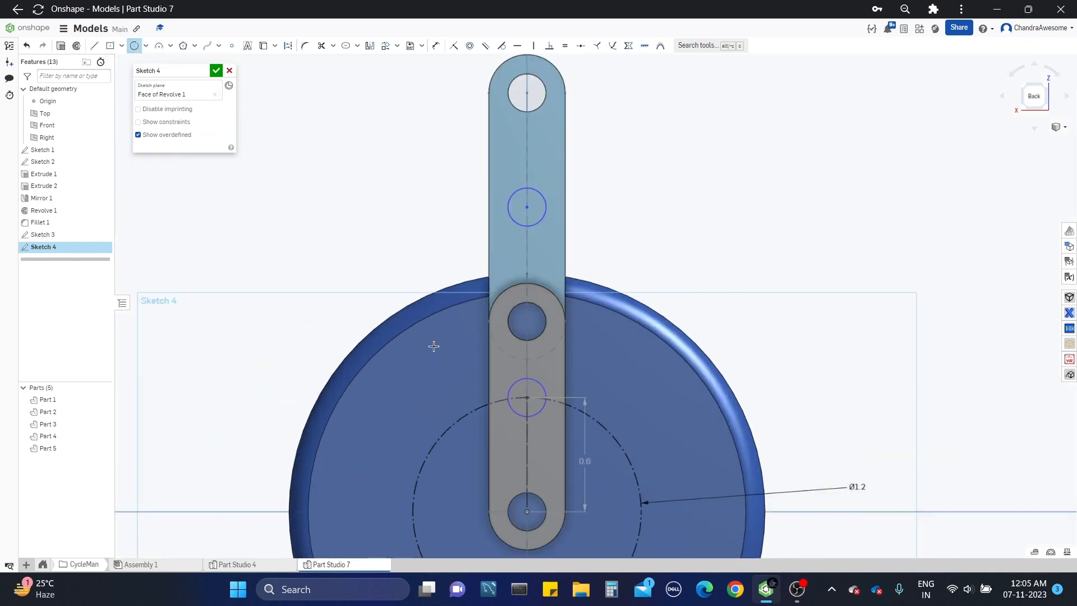
pyautogui.press('q')
pyautogui.click(527, 398)
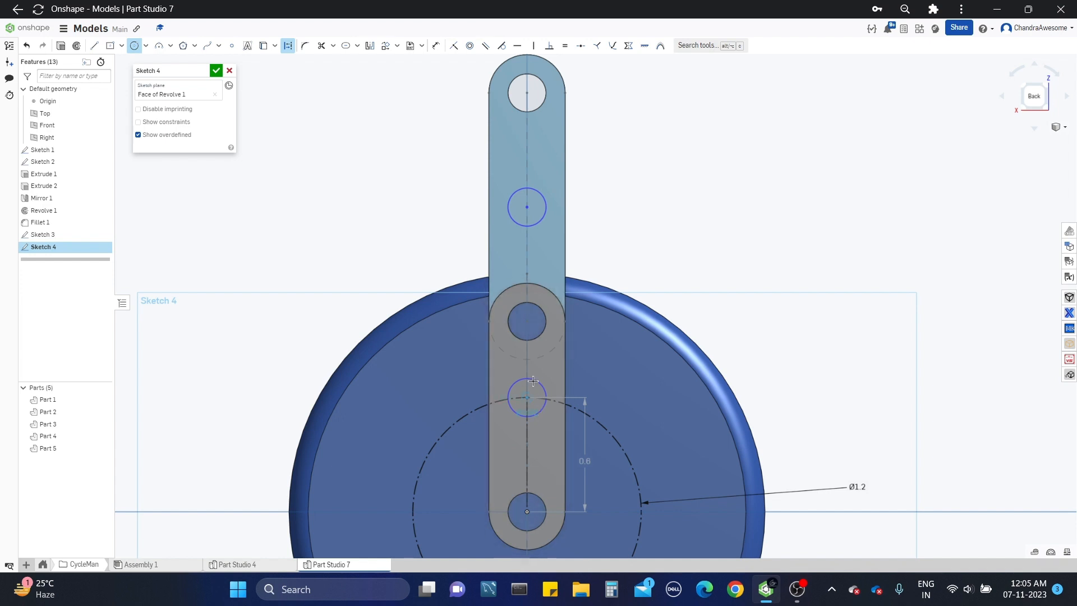
pyautogui.click(525, 206)
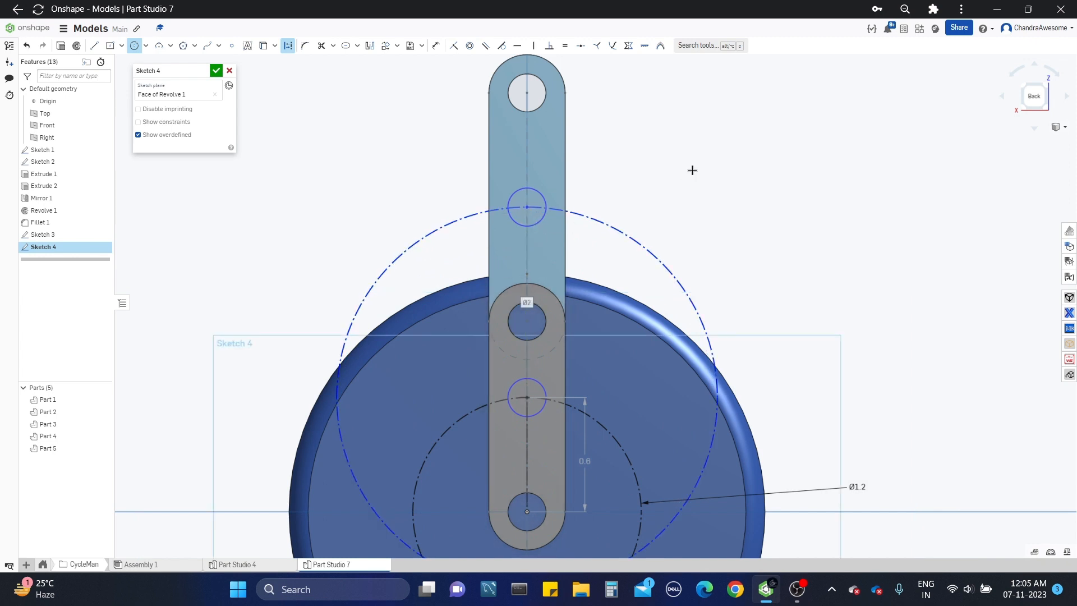
# Step: Project the edge of the upper link's top hole into the sketch with Use
pyautogui.moveTo(692, 168); pyautogui.dragTo(686, 203, button='middle')
pyautogui.scroll(-2, 687, 203)
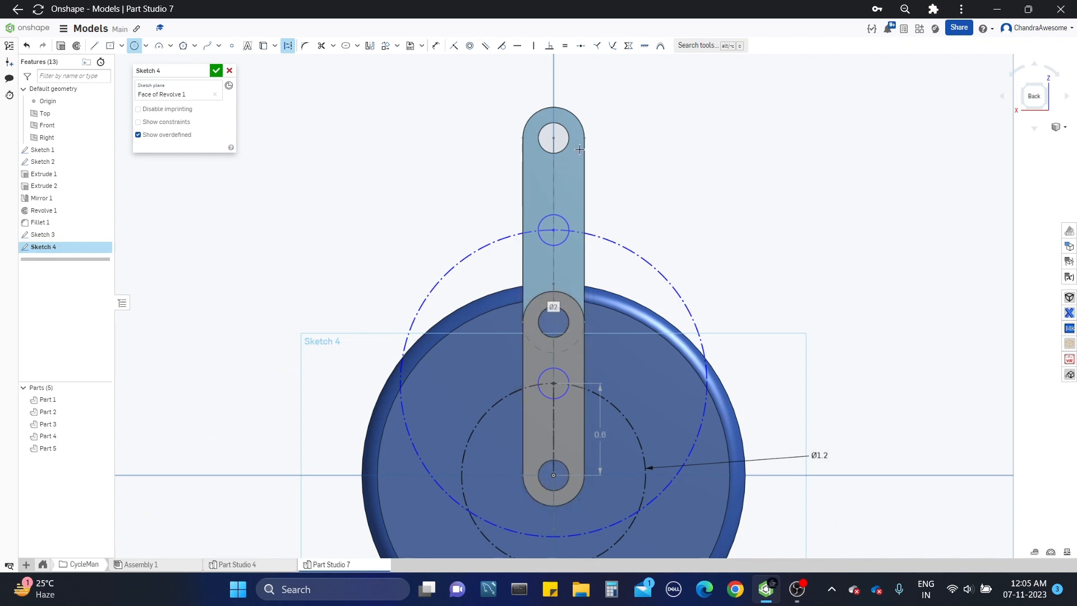
pyautogui.moveTo(580, 149); pyautogui.dragTo(584, 187, button='middle')
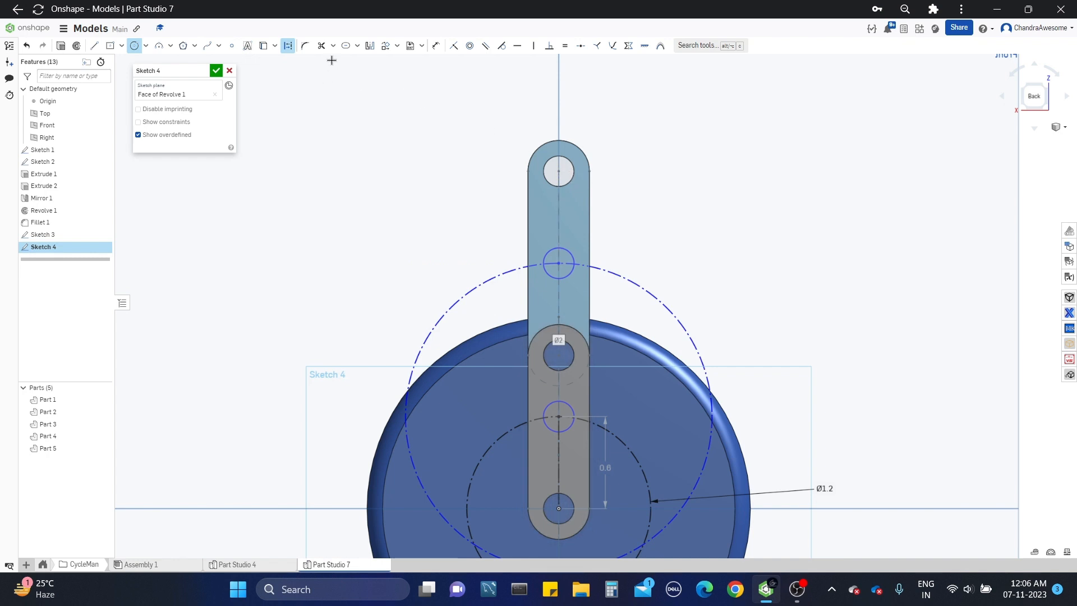
pyautogui.click(263, 45)
pyautogui.click(546, 163)
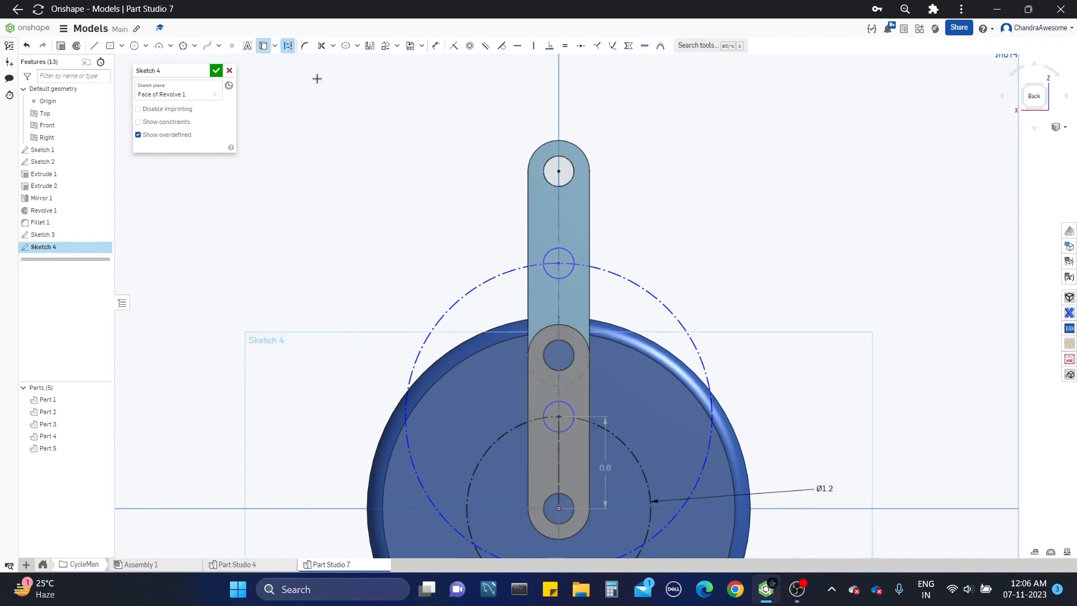
pyautogui.click(136, 48)
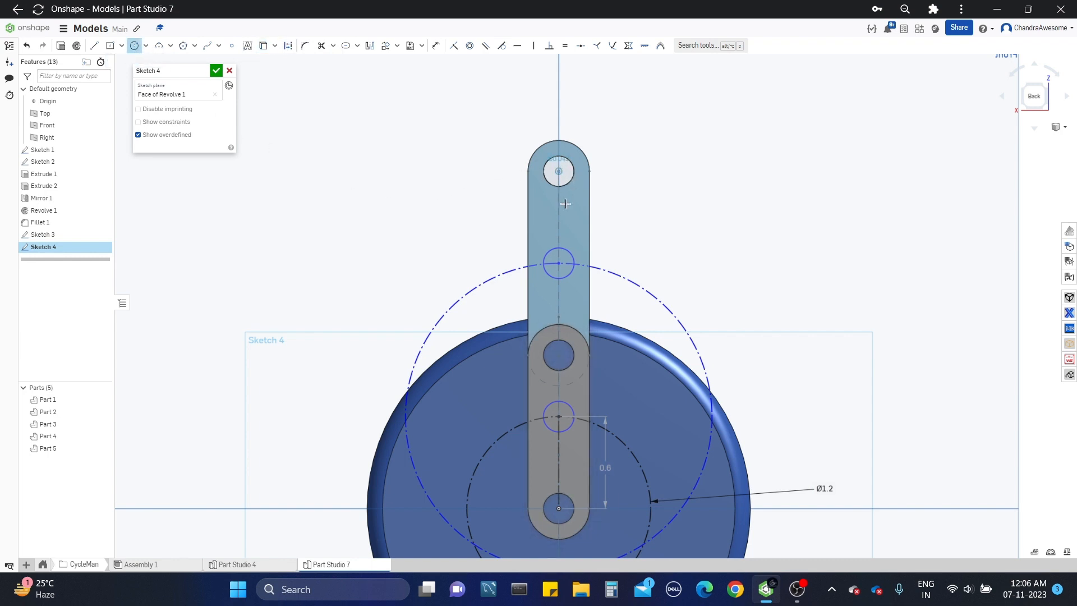
pyautogui.click(558, 170)
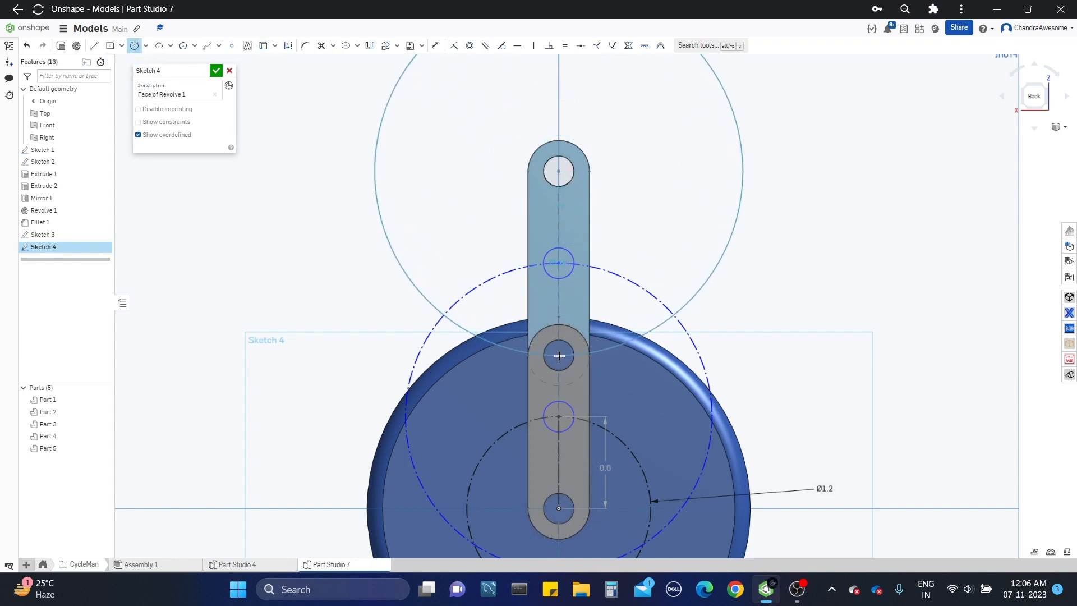
pyautogui.press('Escape')
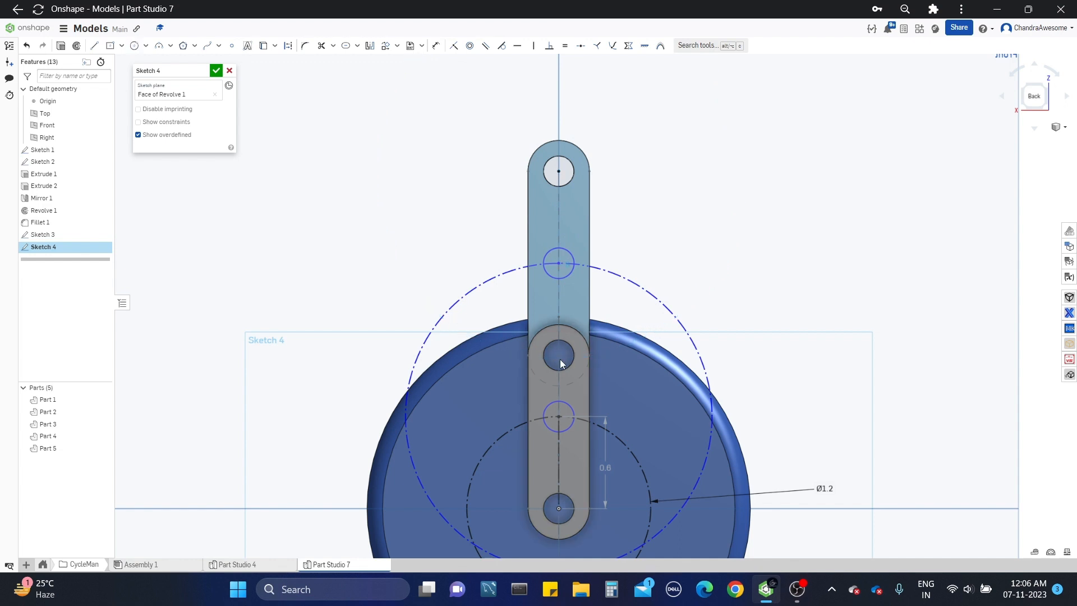
# Step: Project the hole edge where the two links meet and draw a construction circle from the top hole's centre through that hole's centre
pyautogui.click(263, 45)
pyautogui.click(552, 342)
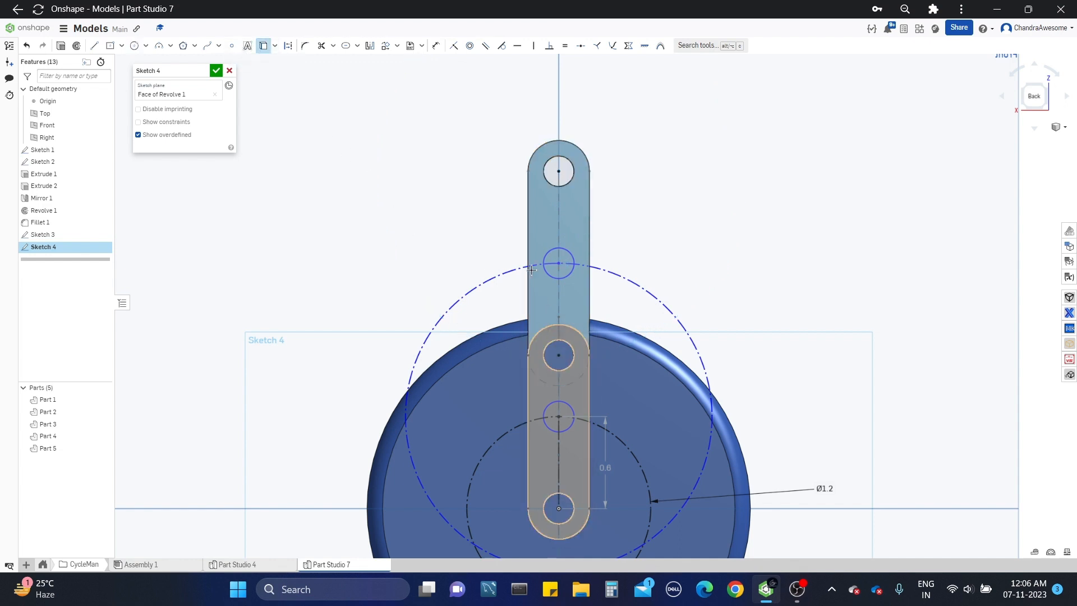
pyautogui.press('c')
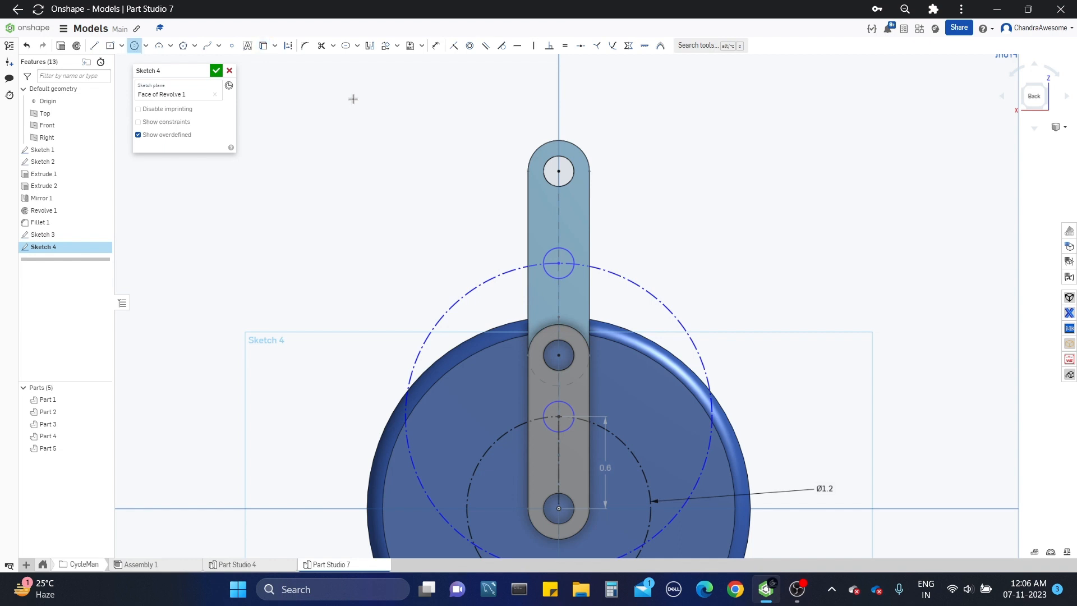
pyautogui.press('q')
pyautogui.click(559, 172)
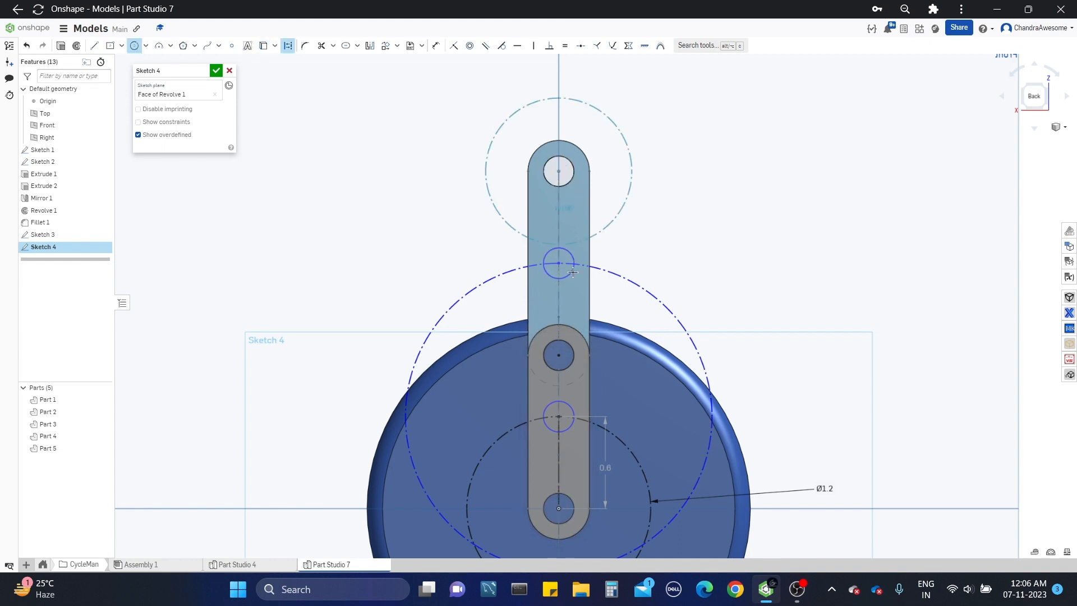
pyautogui.click(560, 353)
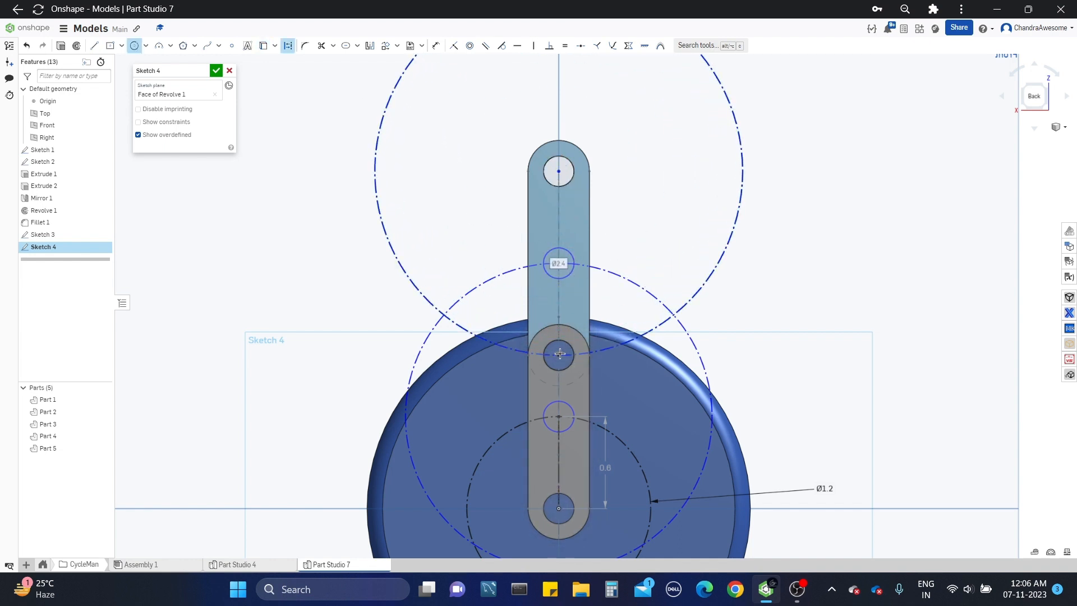
pyautogui.press('Escape')
# Step: Draw a solid circle about 0.15 in in diameter centred on the left intersection of the two large construction circles
pyautogui.scroll(-2, 792, 283)
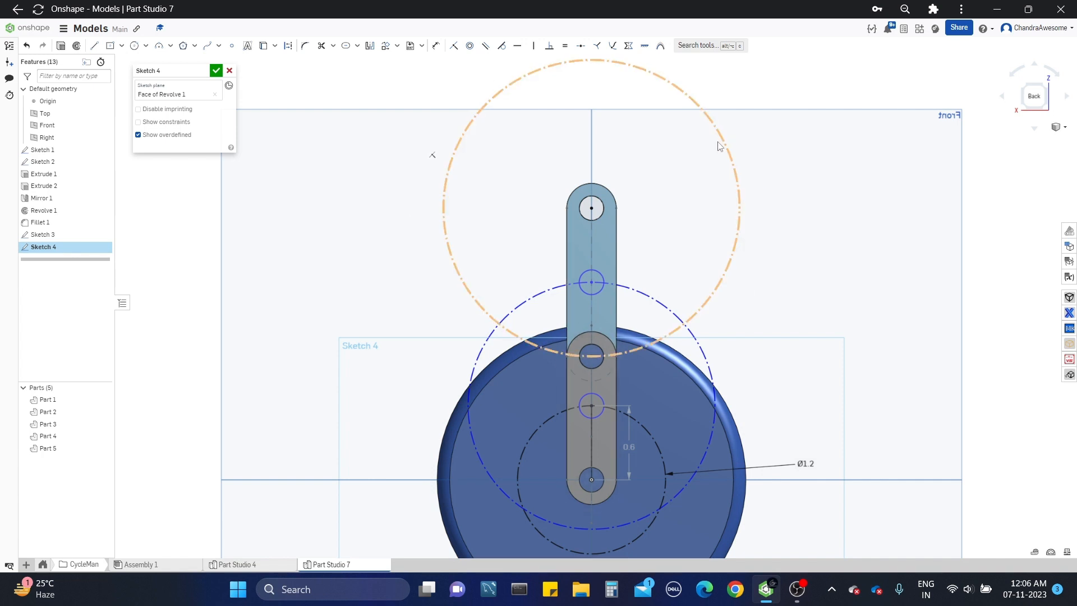
pyautogui.moveTo(731, 232); pyautogui.dragTo(703, 178, button='middle')
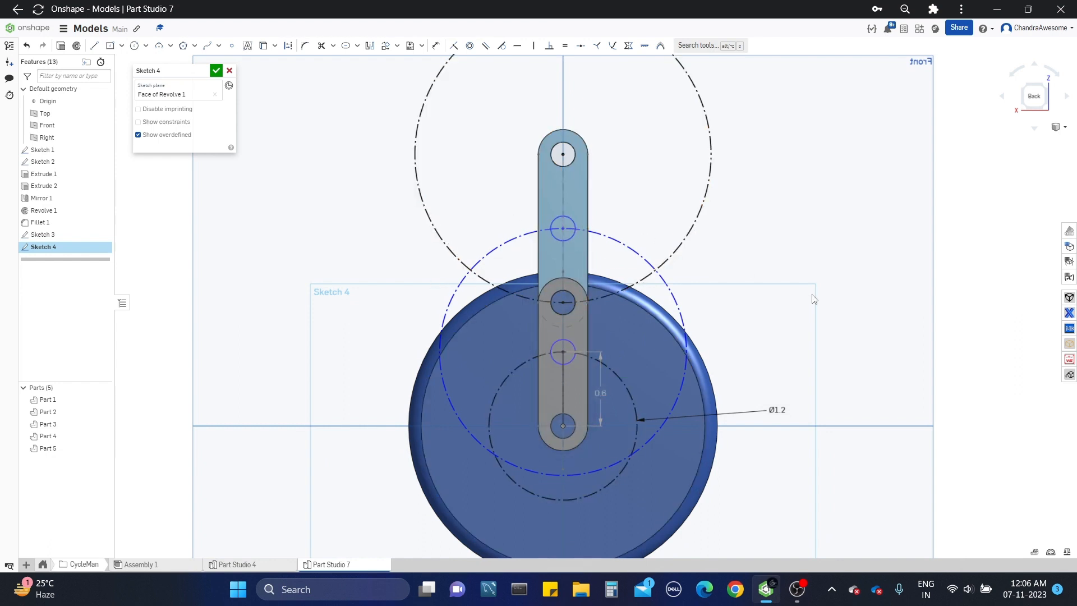
pyautogui.scroll(2, 596, 249)
pyautogui.moveTo(594, 248); pyautogui.dragTo(593, 315, button='middle')
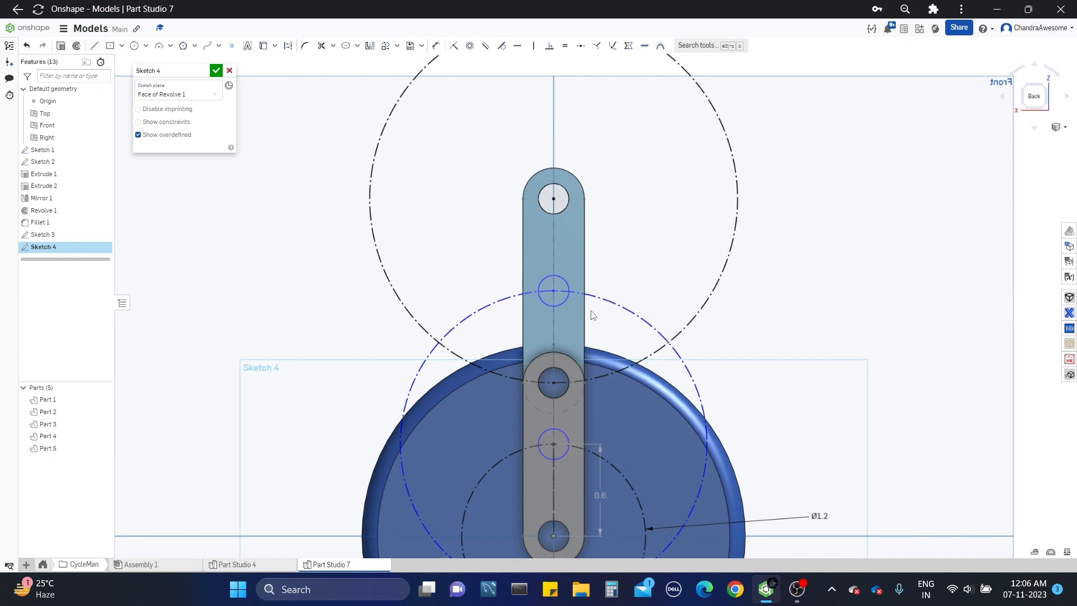
pyautogui.scroll(3, 593, 316)
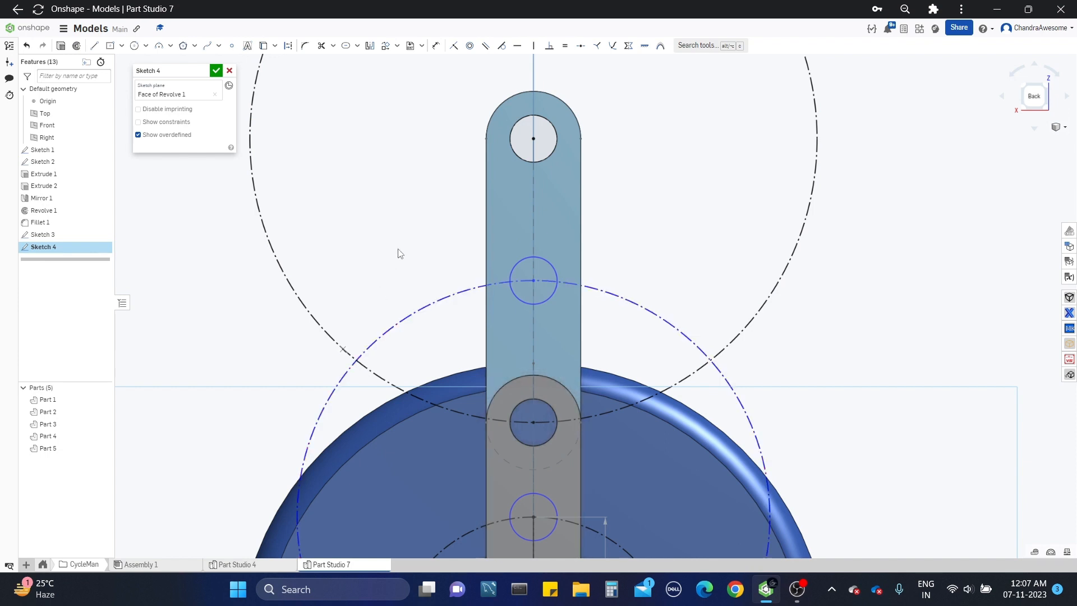
pyautogui.click(356, 363)
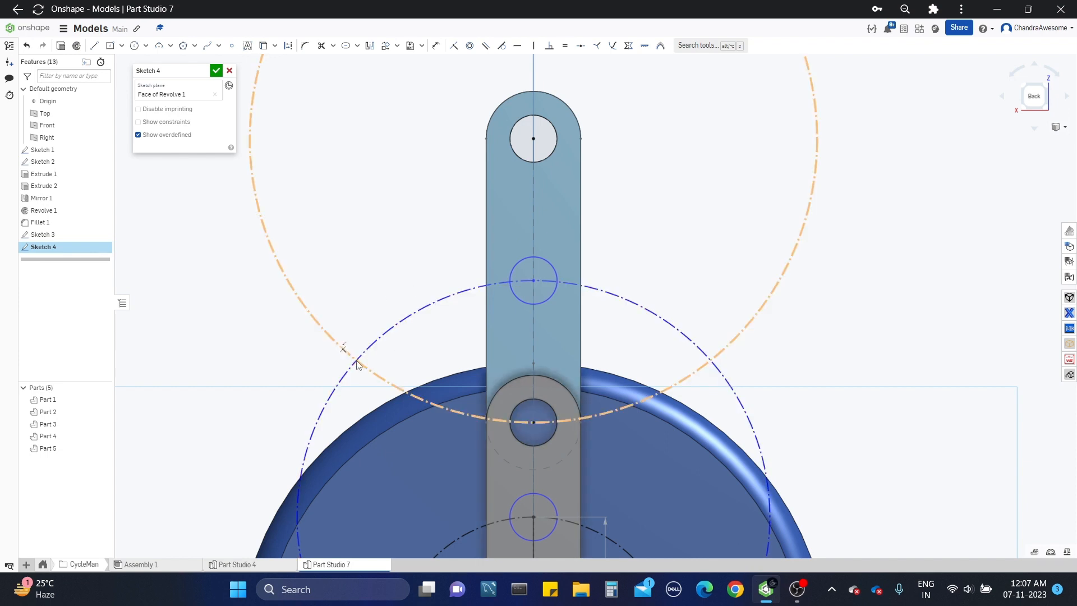
pyautogui.click(134, 46)
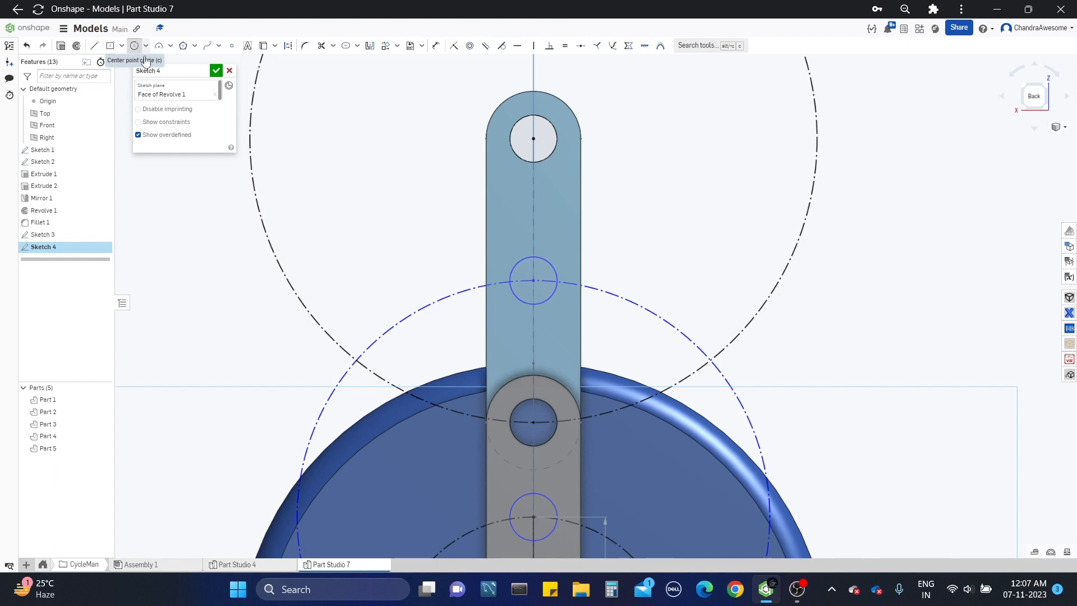
pyautogui.click(356, 361)
pyautogui.click(359, 379)
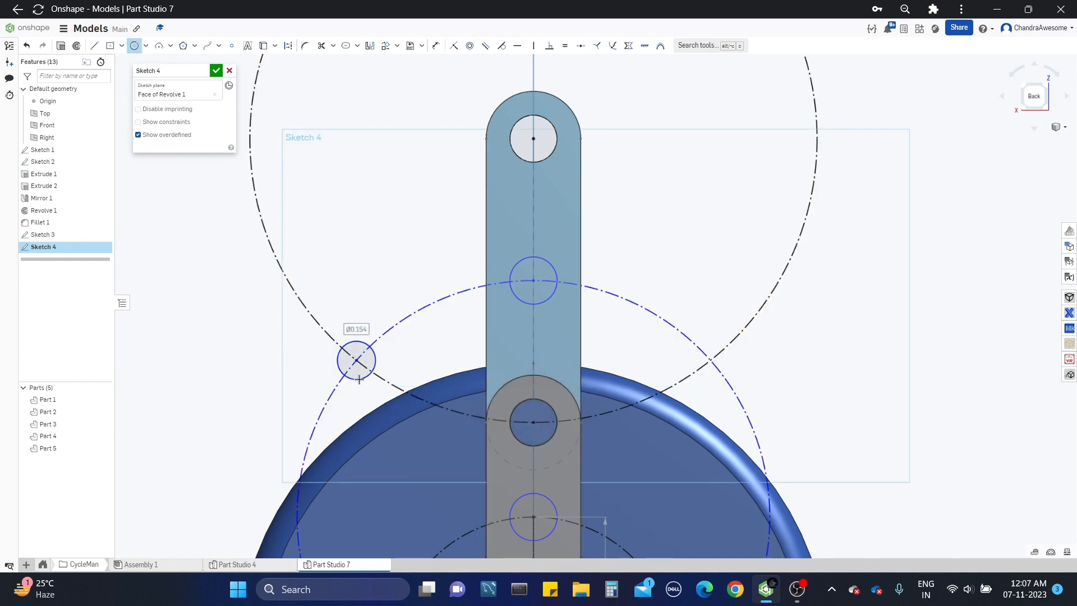
pyautogui.press('Escape')
# Step: Draw a construction line from the upper link's top hole centre to the centre of the small circle at the intersection
pyautogui.scroll(-2, 427, 374)
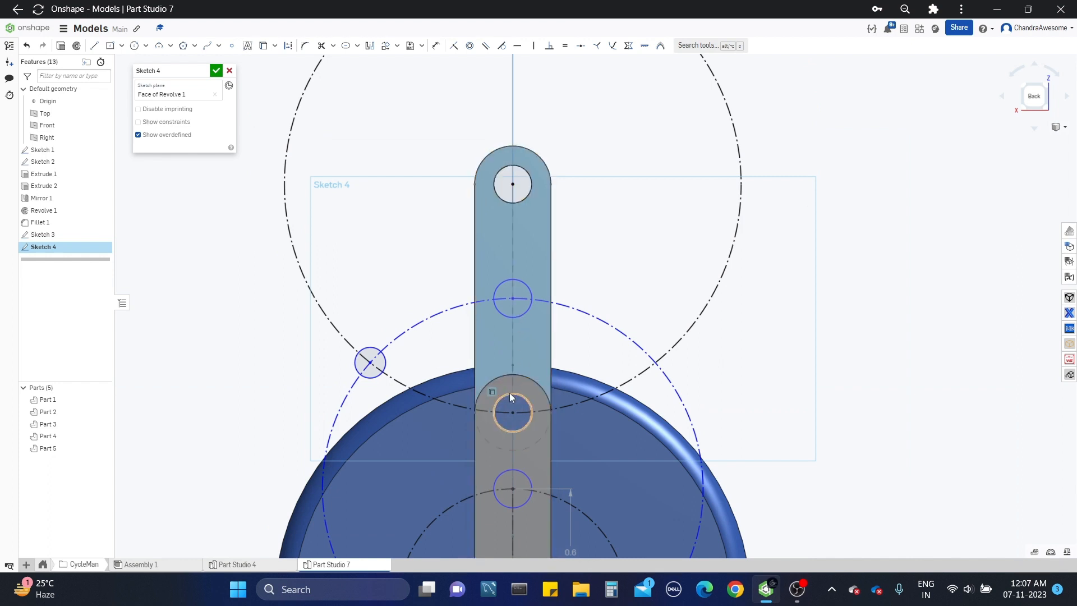
pyautogui.moveTo(412, 271); pyautogui.dragTo(442, 281, button='middle')
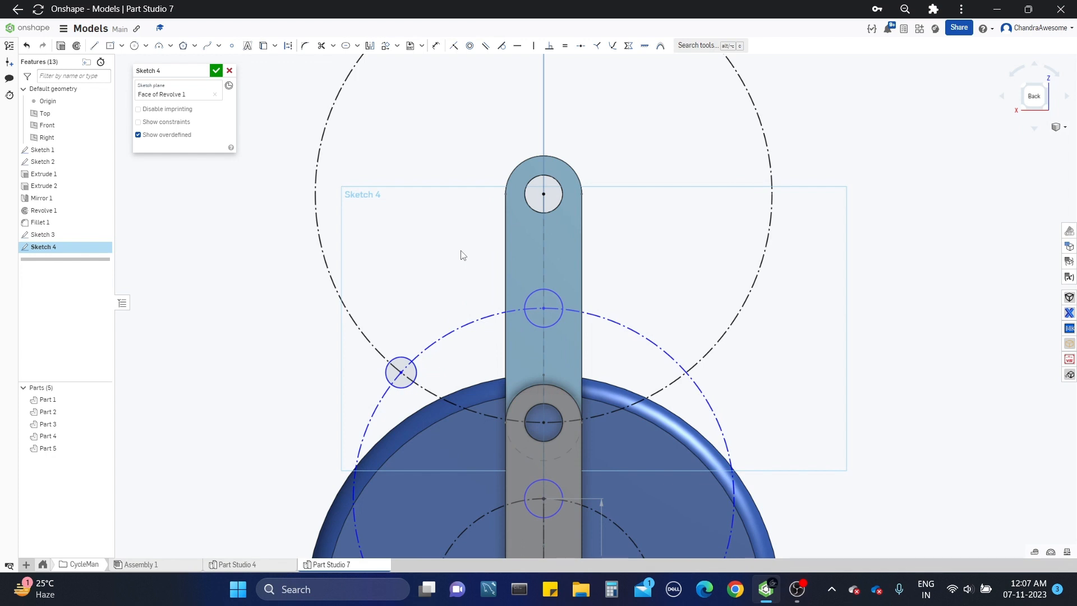
pyautogui.press('l')
pyautogui.press('q')
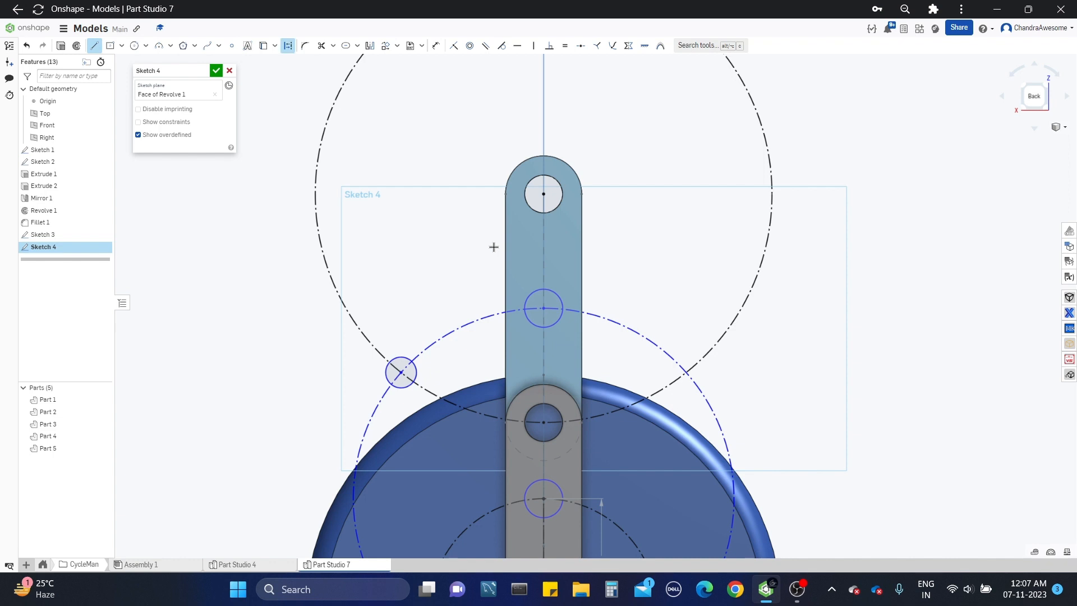
pyautogui.click(542, 194)
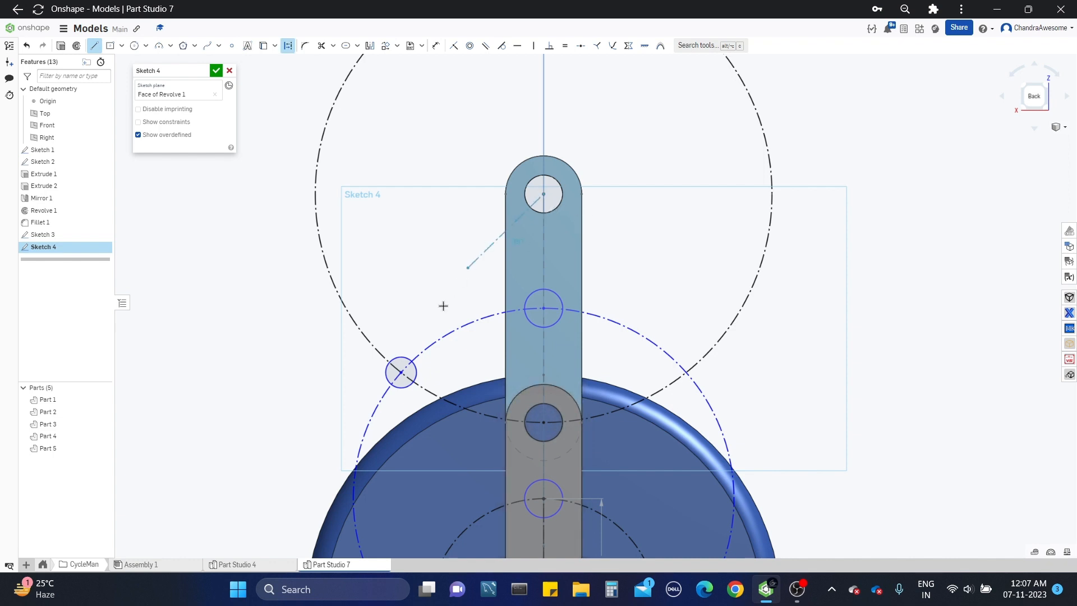
pyautogui.click(401, 373)
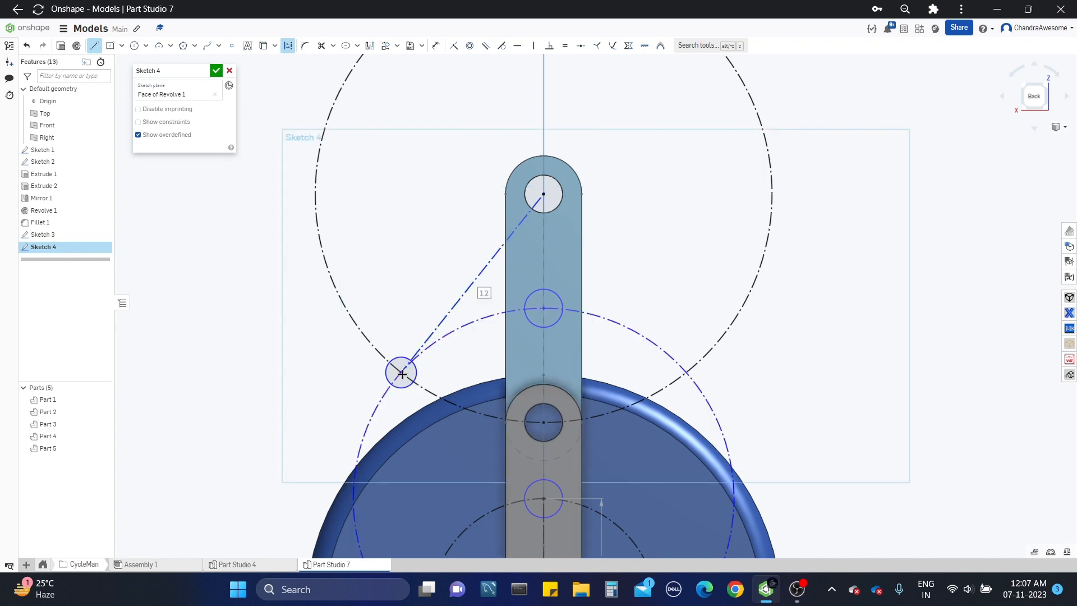
pyautogui.press('Escape')
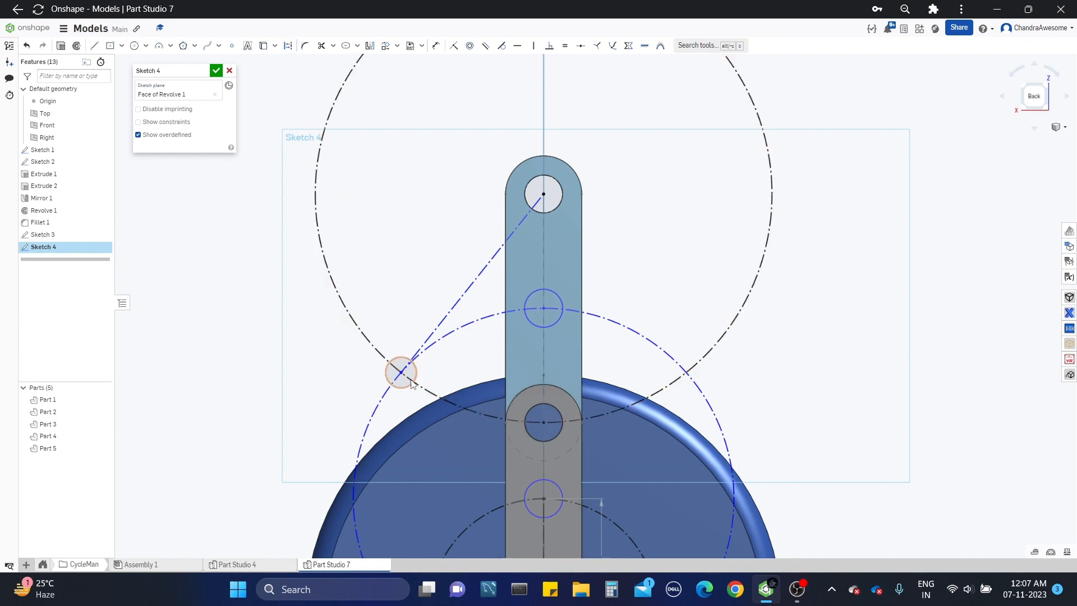
# Step: Draw a construction line from the small intersection circle's centre to the centre of the lower shifted hole circle
pyautogui.press('l')
pyautogui.press('q')
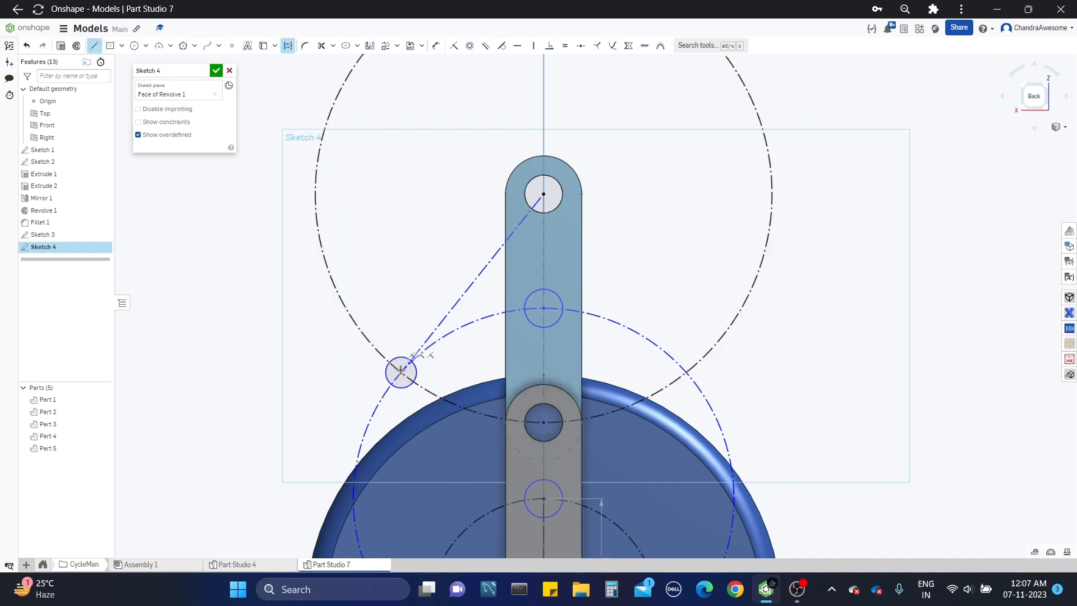
pyautogui.click(401, 371)
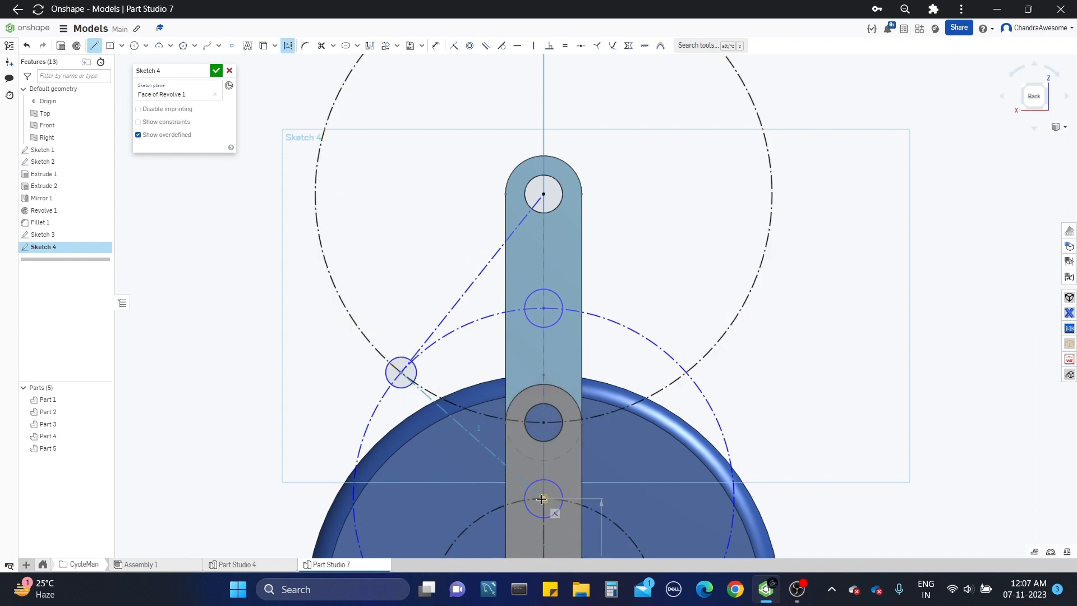
pyautogui.click(542, 499)
pyautogui.press('Escape')
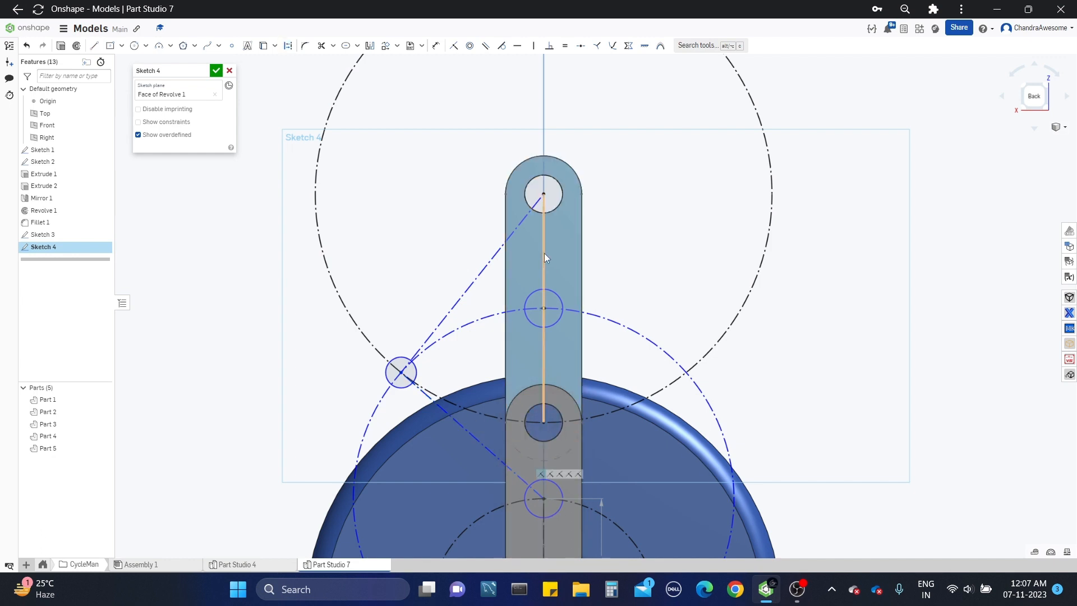
# Step: Dimension the angle between the upper slanted construction line and the upper link's vertical centreline
pyautogui.click(436, 46)
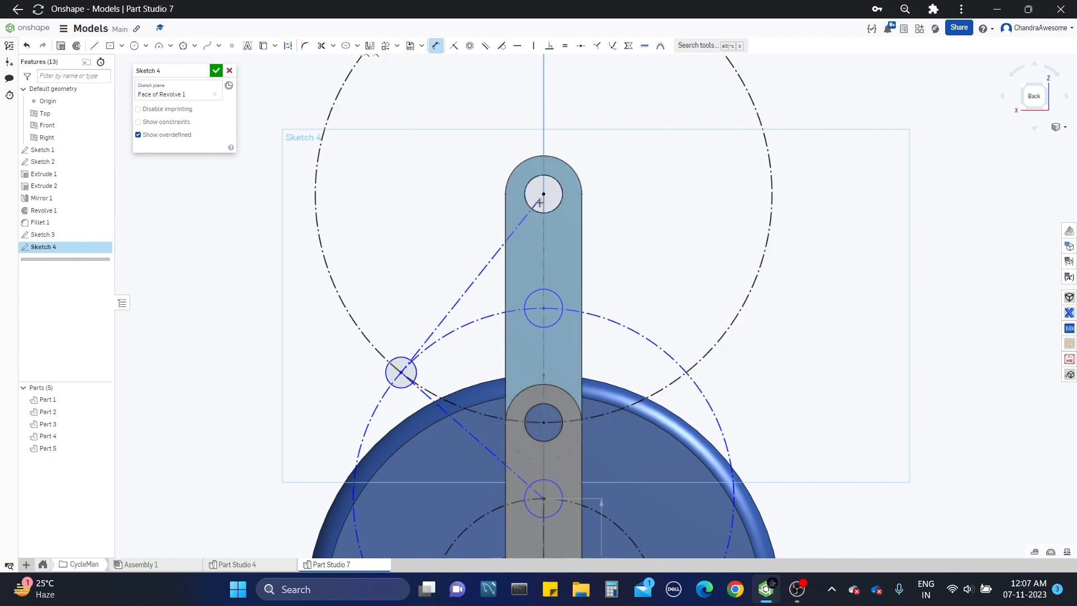
pyautogui.click(532, 212)
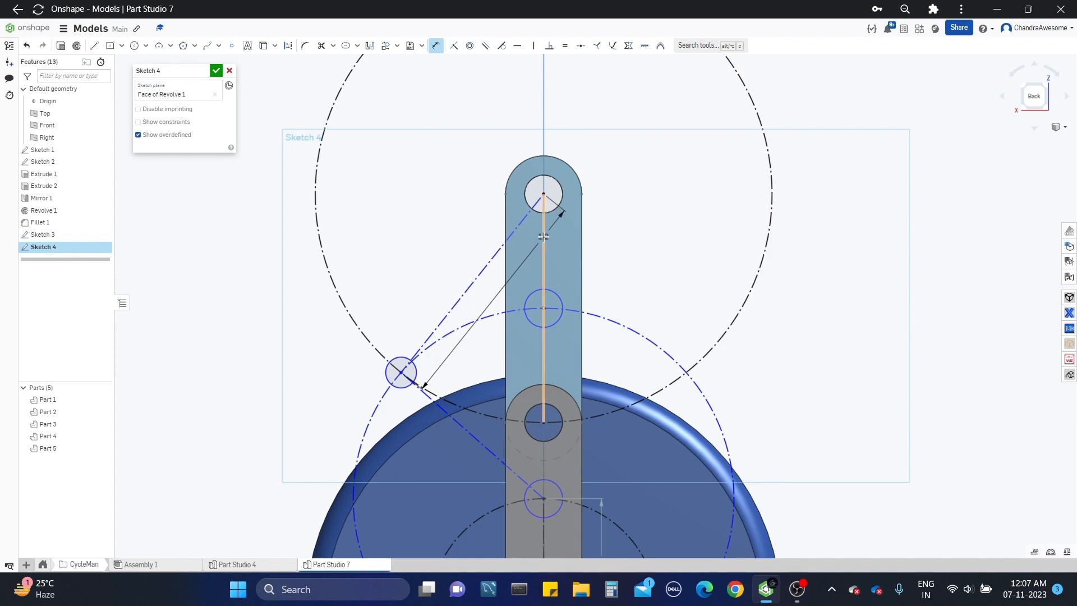
pyautogui.click(543, 237)
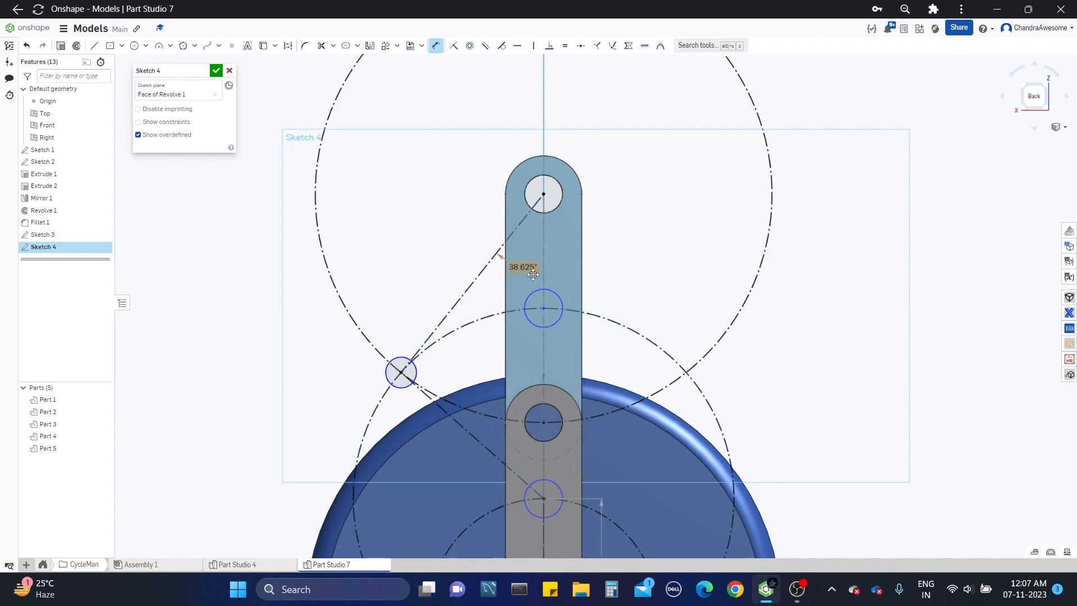
# Step: Dimension the angle between the lower slanted construction line and the vertical centreline, and finish the sketch
pyautogui.click(493, 453)
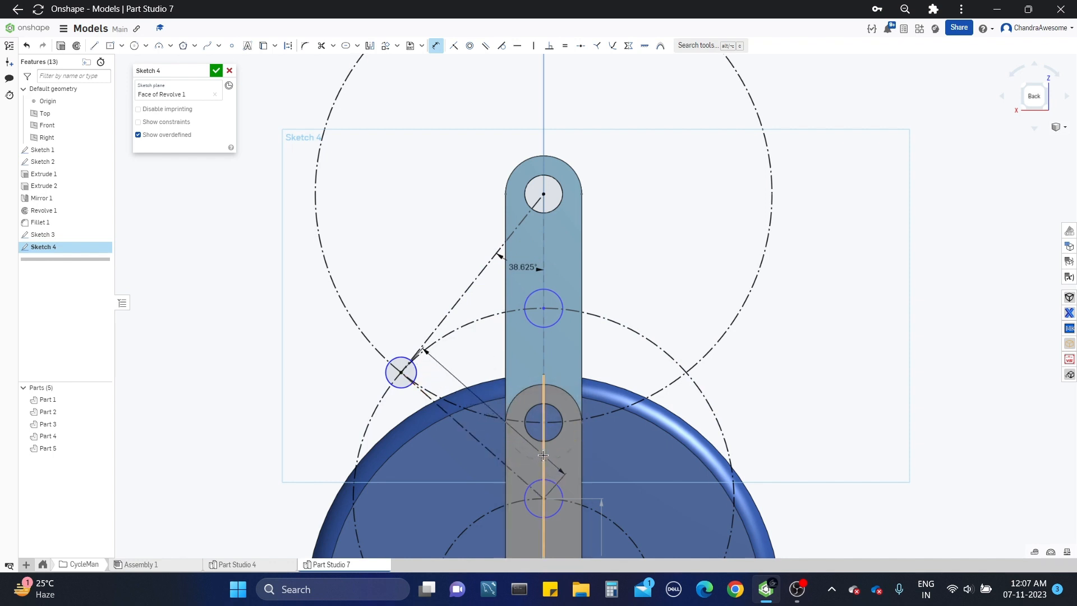
pyautogui.click(543, 458)
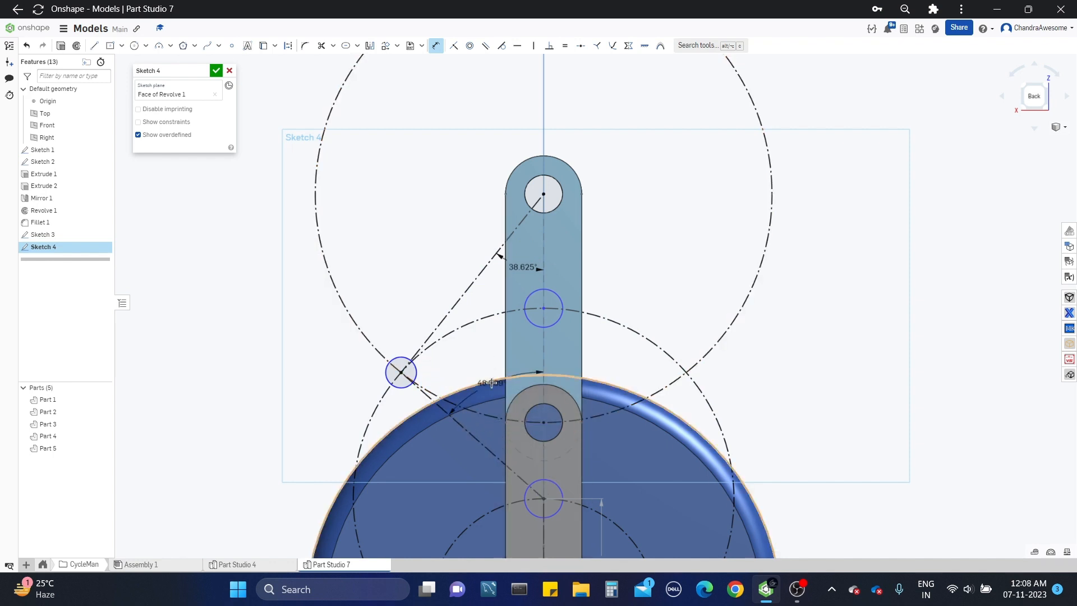
pyautogui.click(480, 366)
pyautogui.press('Return')
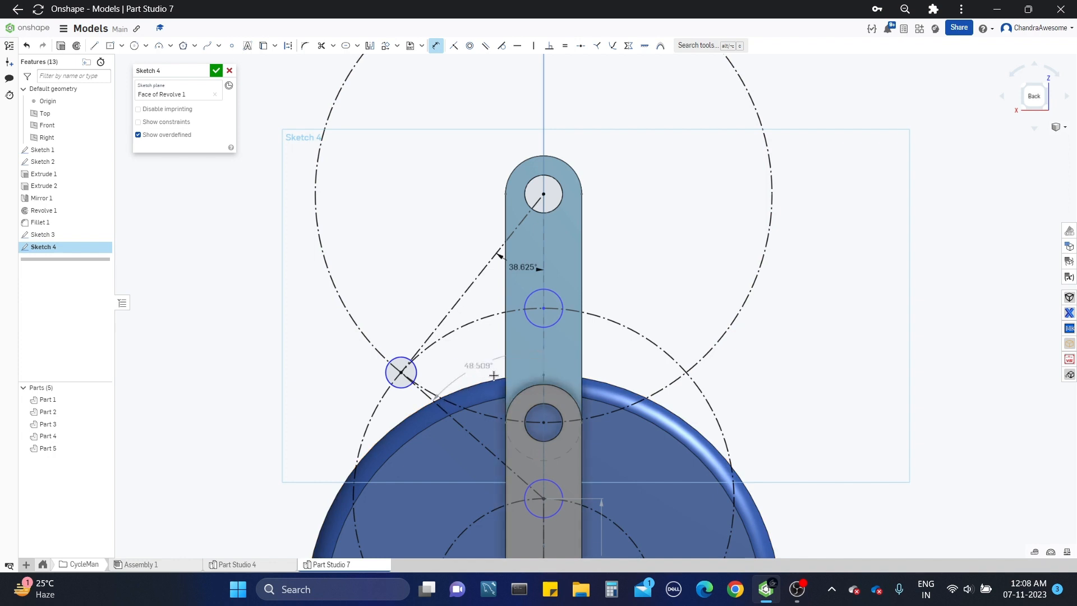
pyautogui.scroll(-2, 404, 149)
pyautogui.click(217, 71)
pyautogui.scroll(-3, 592, 281)
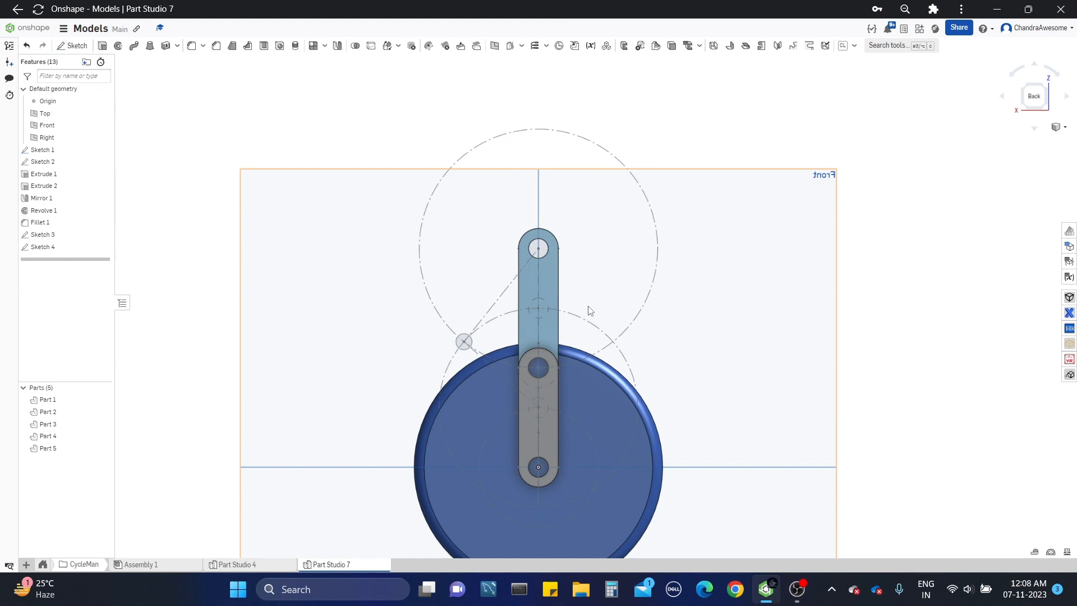
# Step: Transform the grey lower link (Part 4) by XYZ translation, moving it 0.6 in along Z
pyautogui.click(389, 47)
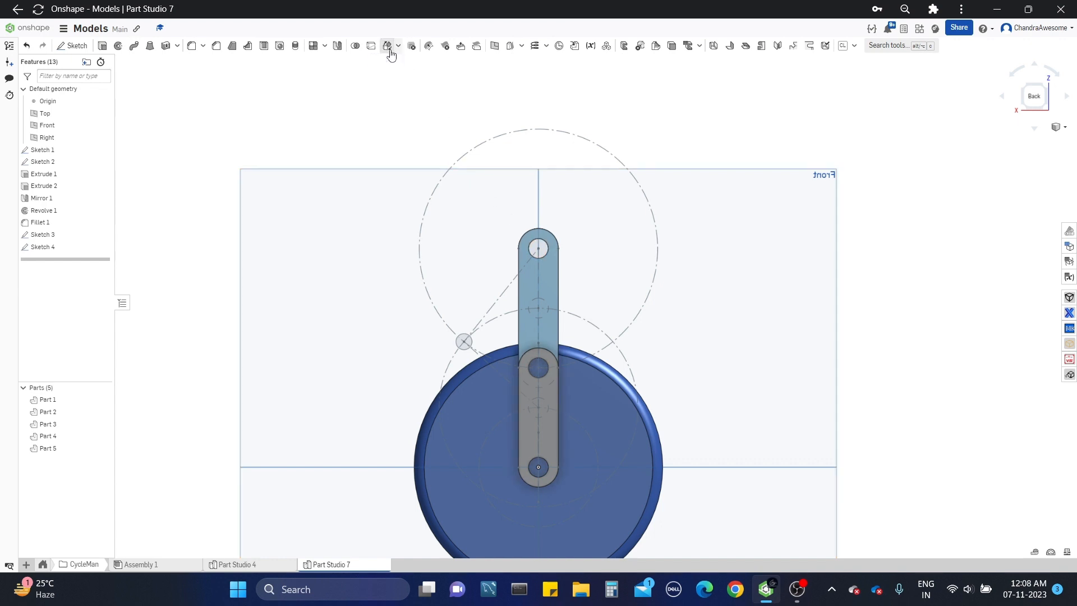
pyautogui.click(553, 425)
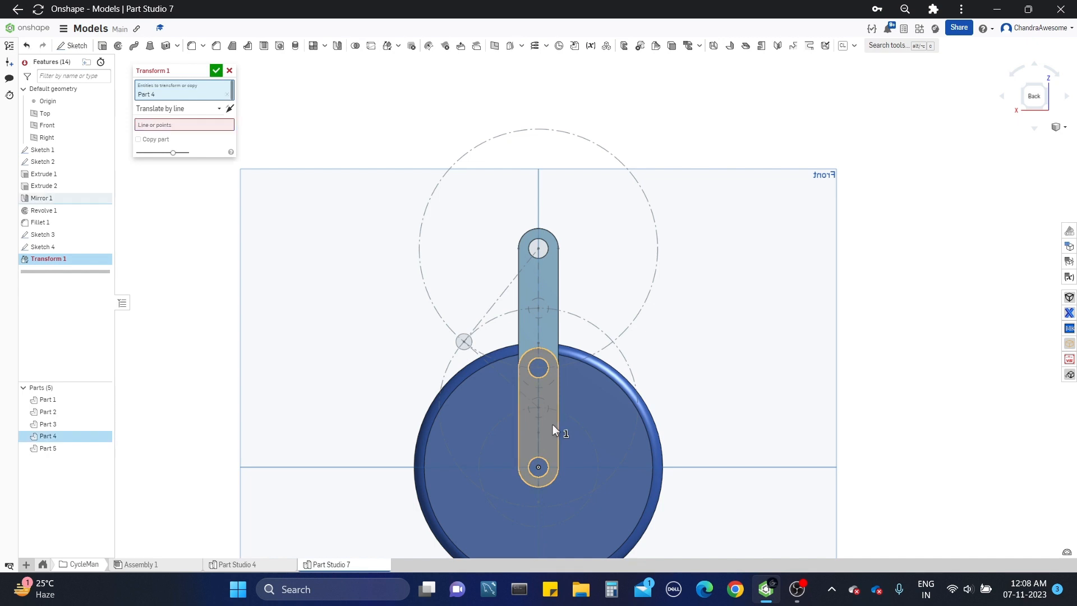
pyautogui.click(192, 109)
pyautogui.click(161, 147)
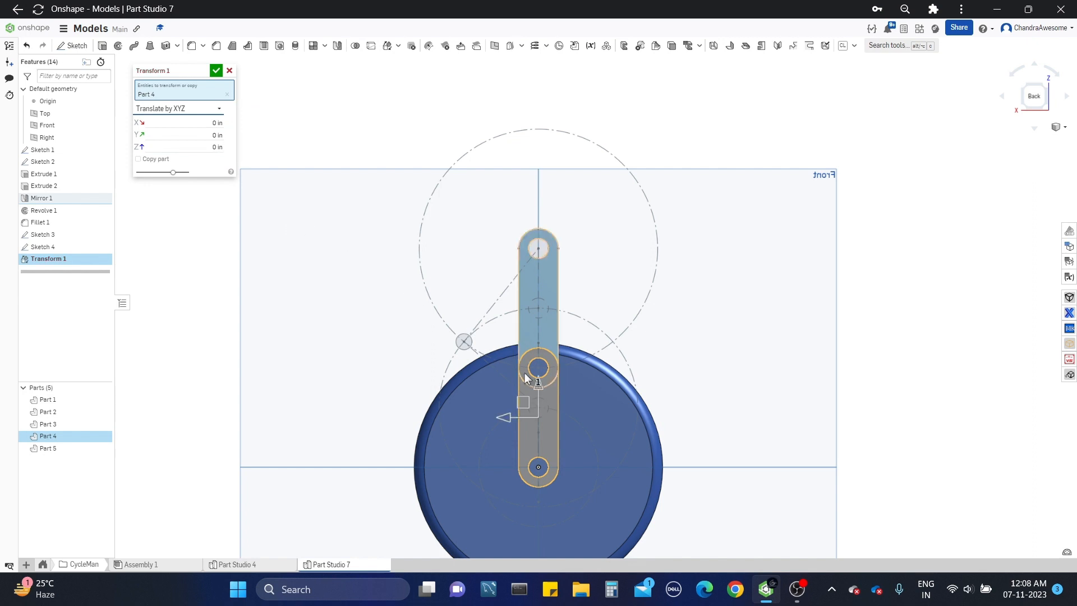
pyautogui.moveTo(537, 382); pyautogui.dragTo(541, 328)
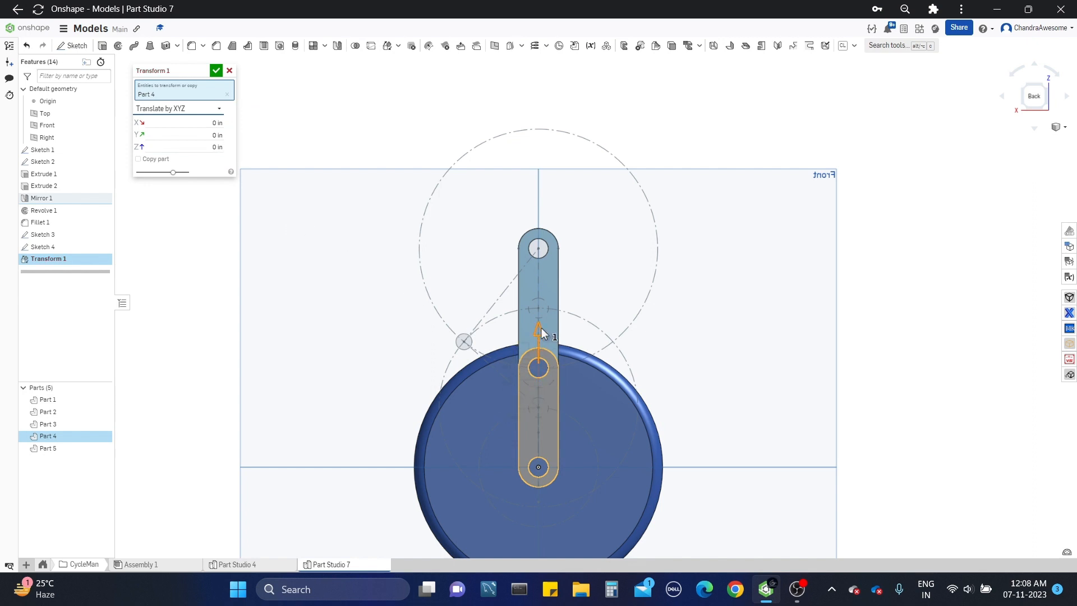
pyautogui.click(190, 147)
pyautogui.write('0.6')
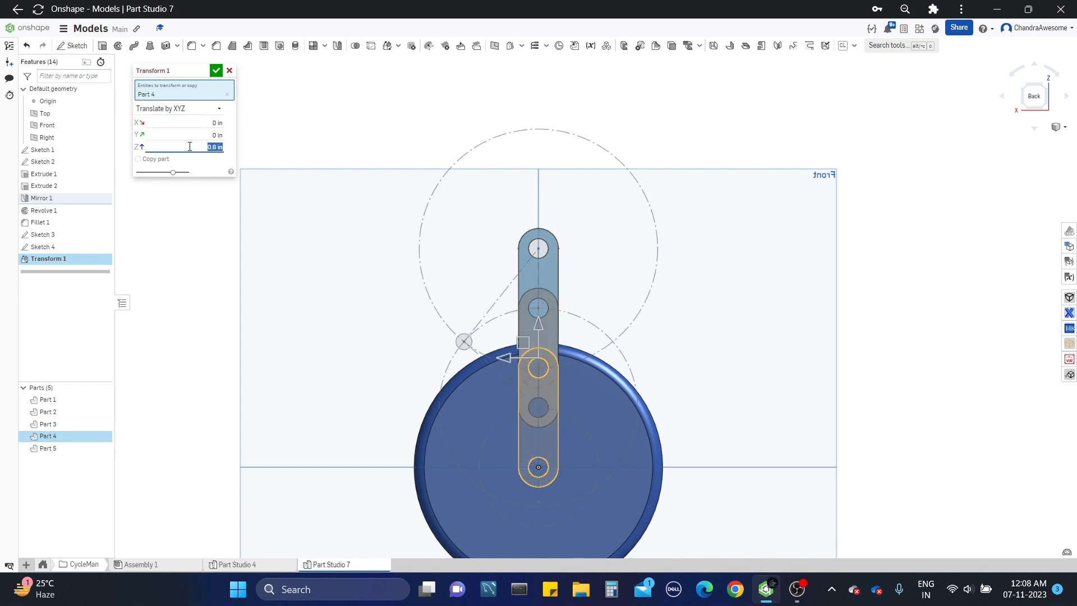
pyautogui.click(216, 71)
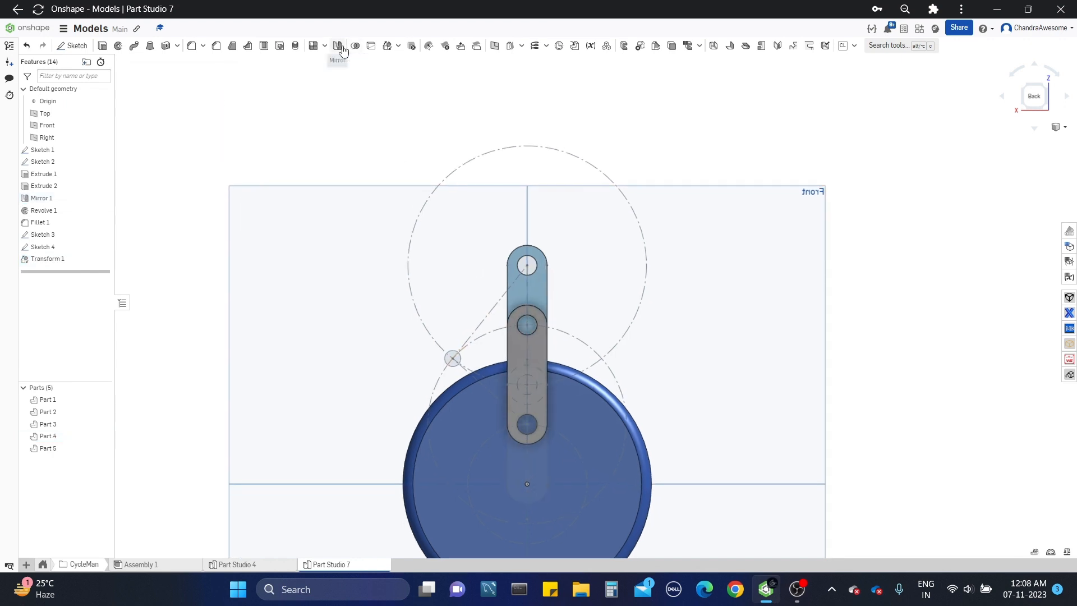
# Step: Rotate the lower link (Part 4) by 48.809 degrees about its bottom hole using a Transform
pyautogui.click(541, 337)
pyautogui.click(188, 114)
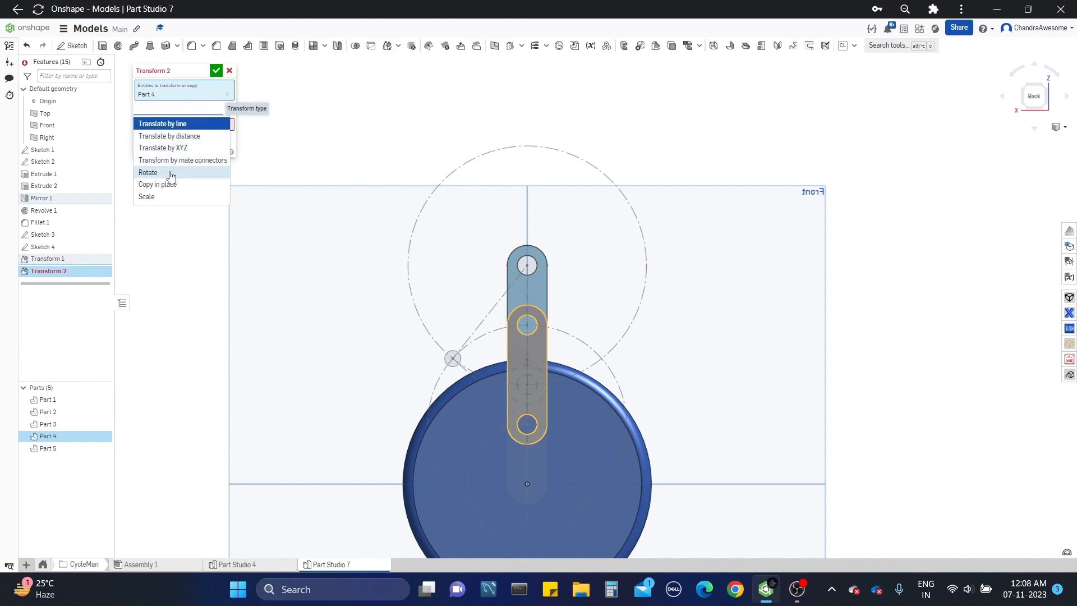
pyautogui.click(168, 172)
pyautogui.click(535, 419)
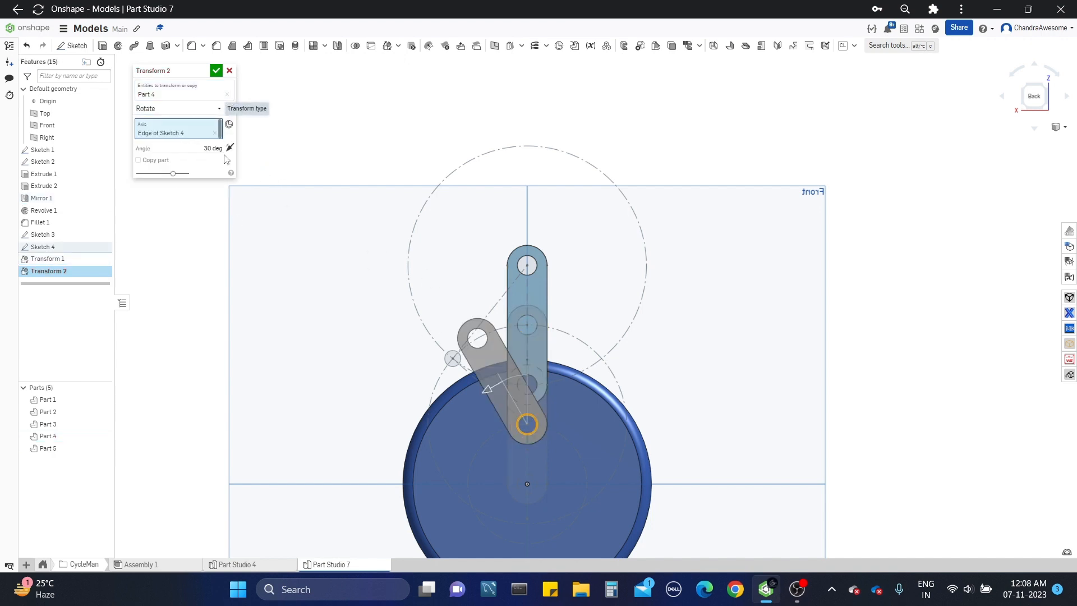
pyautogui.click(200, 149)
pyautogui.write('45')
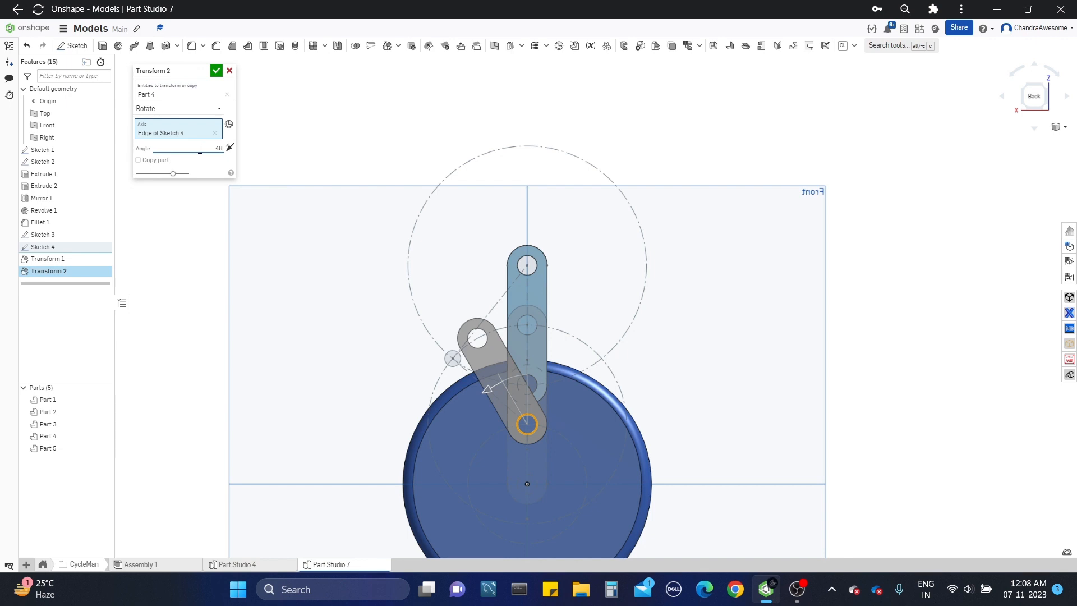
pyautogui.write('.809')
pyautogui.press('Return')
pyautogui.click(218, 70)
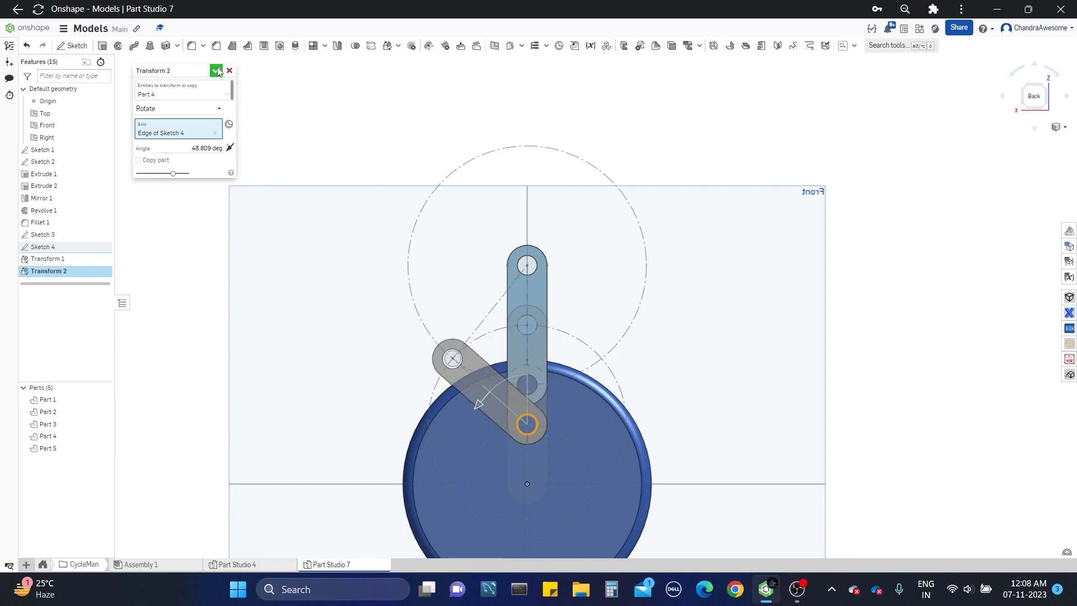
# Step: Check the lower angle dimension in Sketch 4, hide that sketch, and correct the lower link's rotation angle to match the 48.509° dimension
pyautogui.click(82, 251)
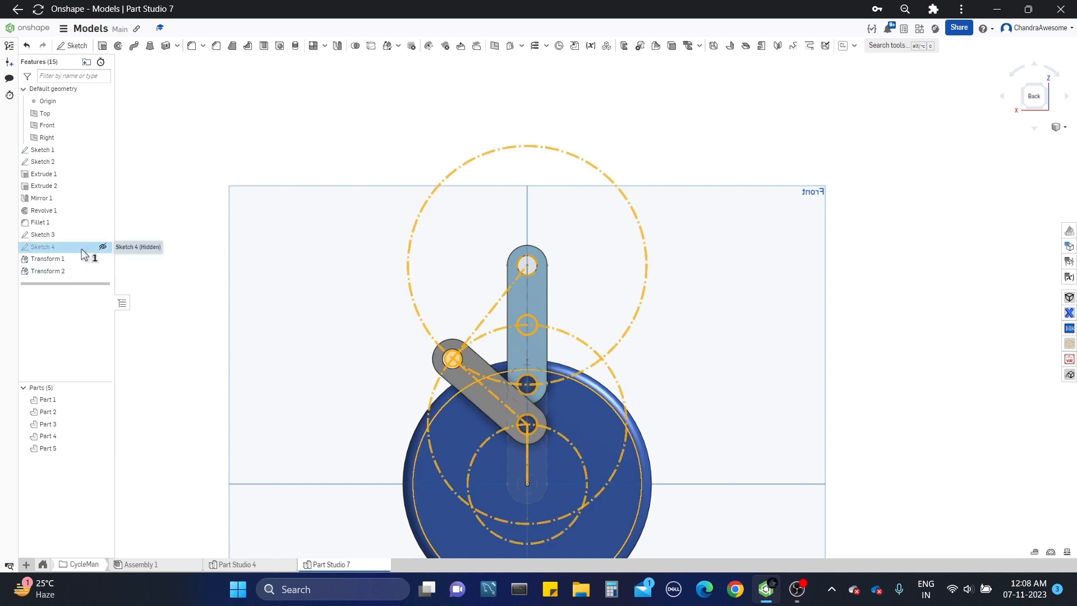
pyautogui.doubleClick(82, 252)
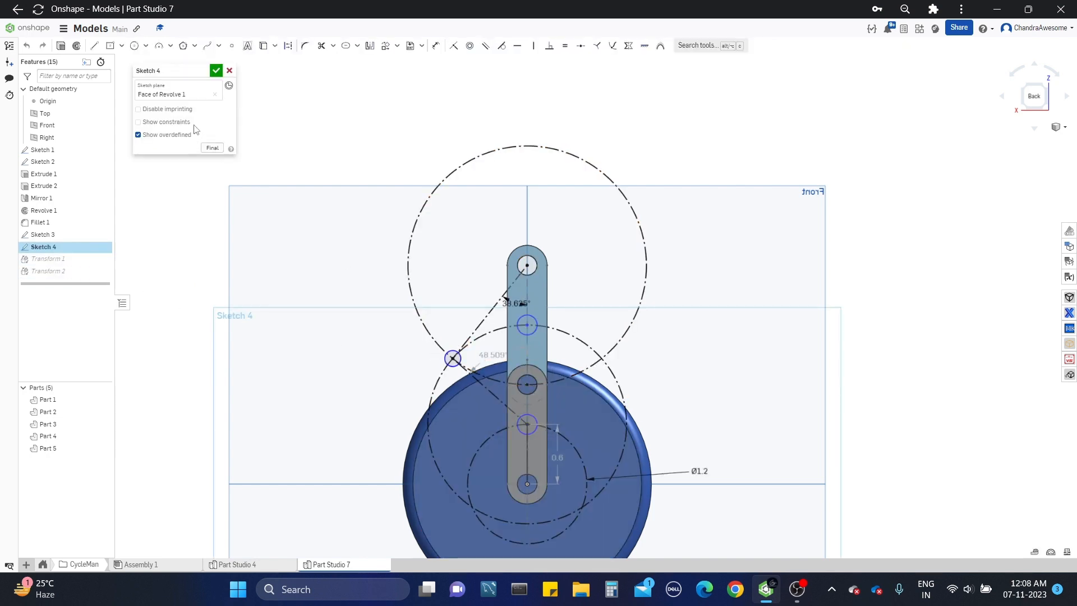
pyautogui.click(216, 70)
pyautogui.rightClick(83, 272)
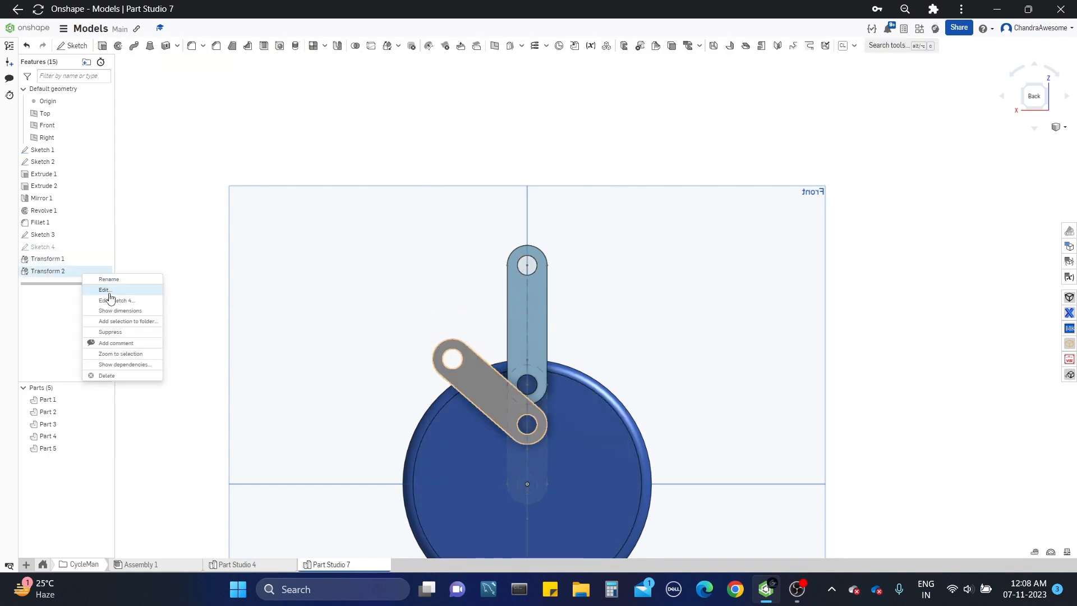
pyautogui.click(110, 292)
pyautogui.click(192, 149)
pyautogui.write('48.505')
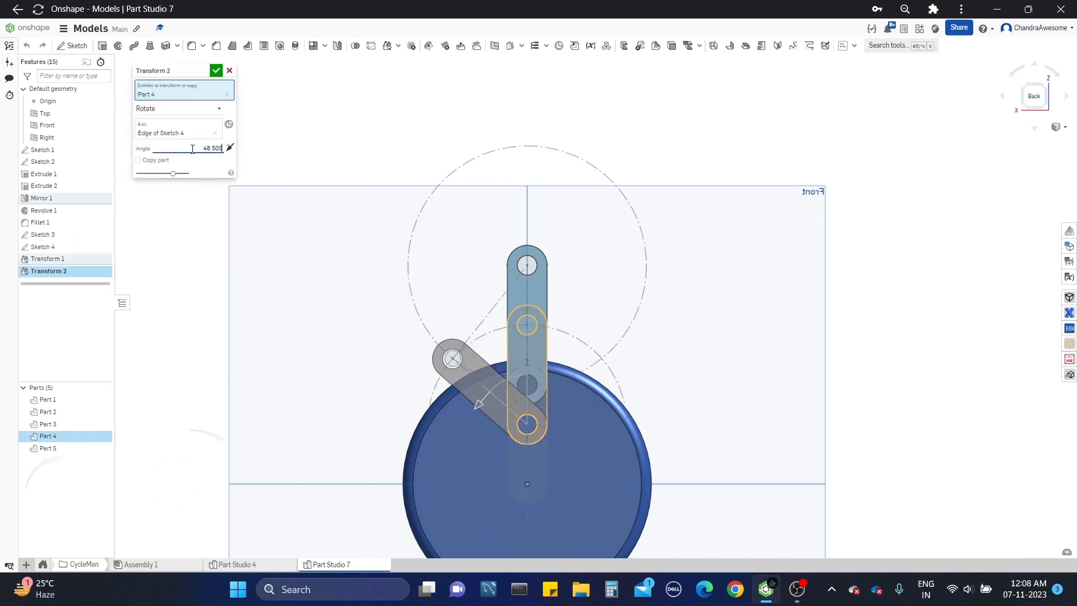
pyautogui.click(192, 148)
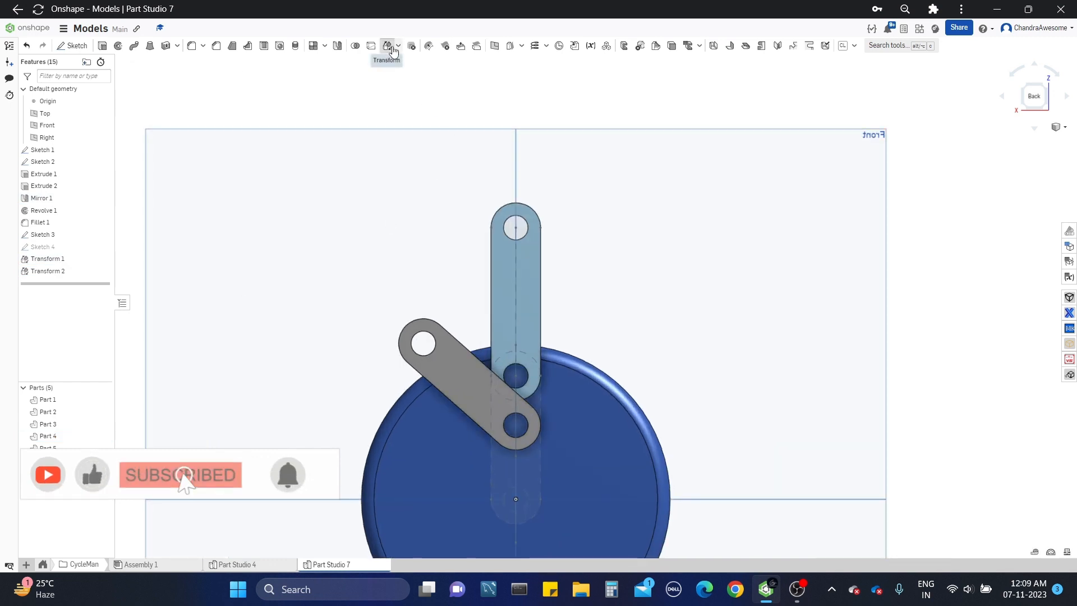
# Step: Rotate the blue upper link (Part 3) by 48.625 degrees about its top hole using a Transform
pyautogui.click(387, 45)
pyautogui.click(500, 247)
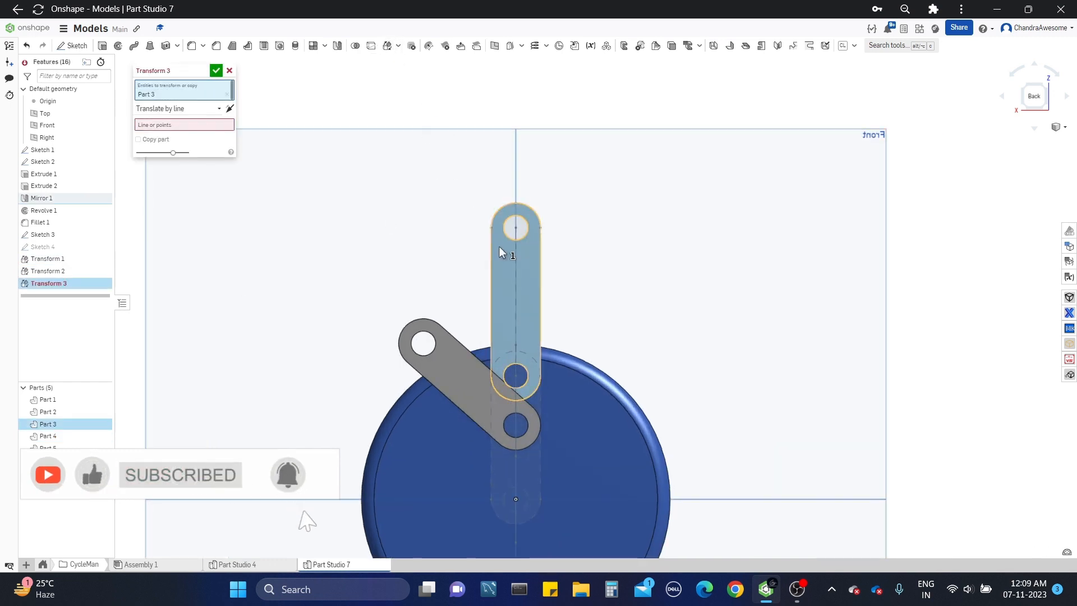
pyautogui.click(197, 110)
pyautogui.click(157, 172)
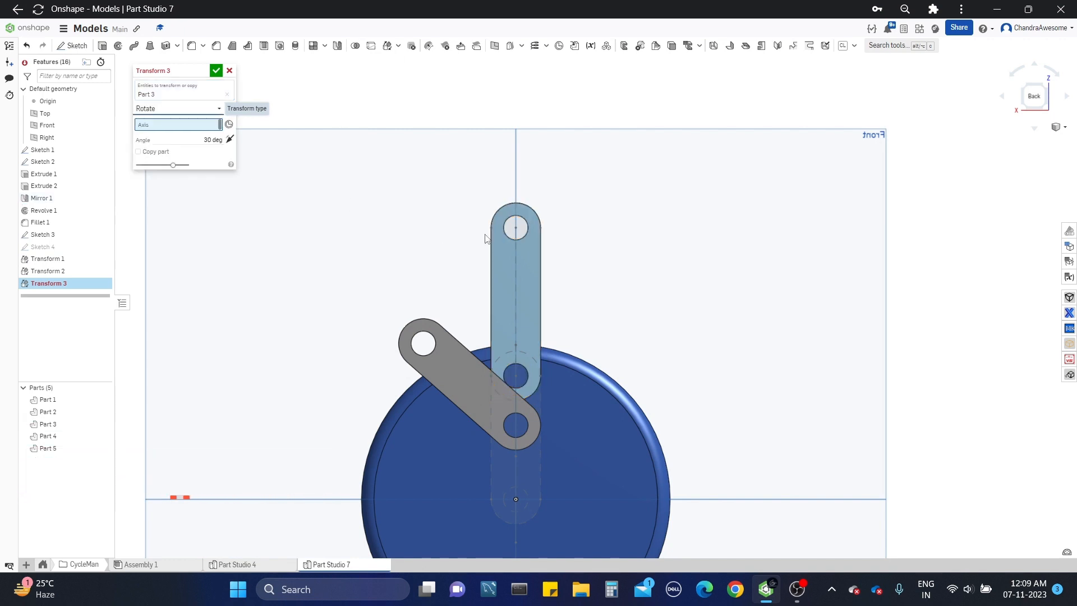
pyautogui.click(507, 235)
pyautogui.click(189, 147)
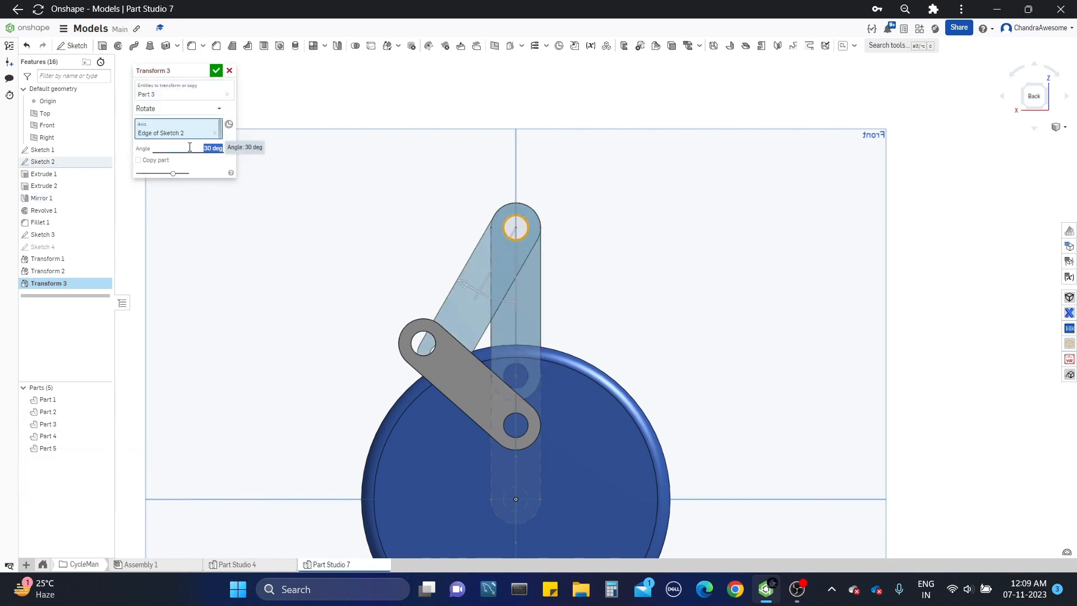
pyautogui.write('48.625')
pyautogui.press('Return')
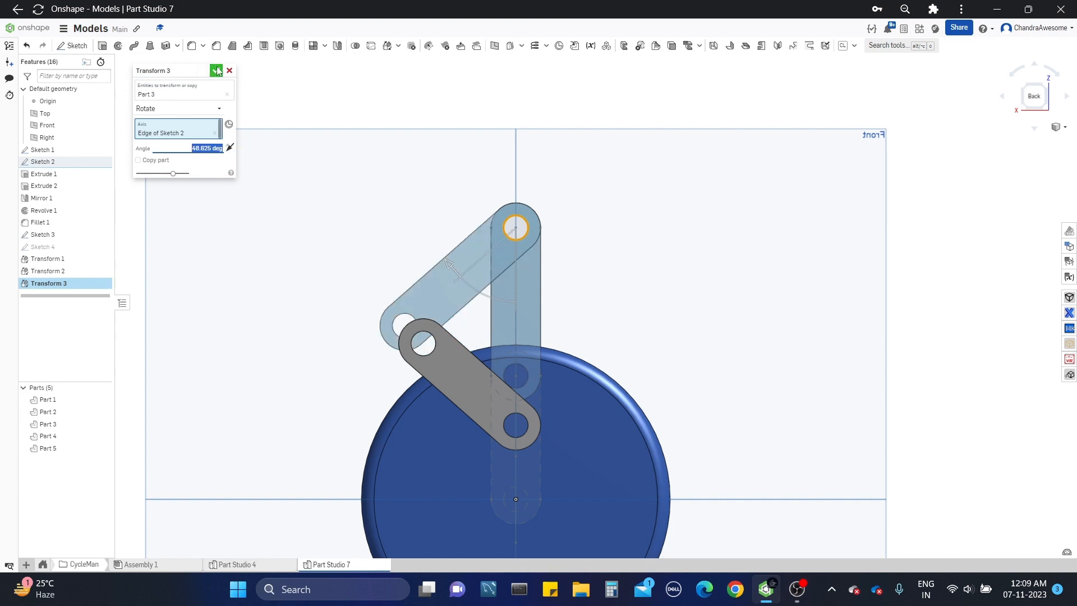
pyautogui.click(218, 70)
# Step: Recheck the upper angle dimension in Sketch 4 and set the upper link's rotation angle to 38.625 degrees
pyautogui.doubleClick(79, 246)
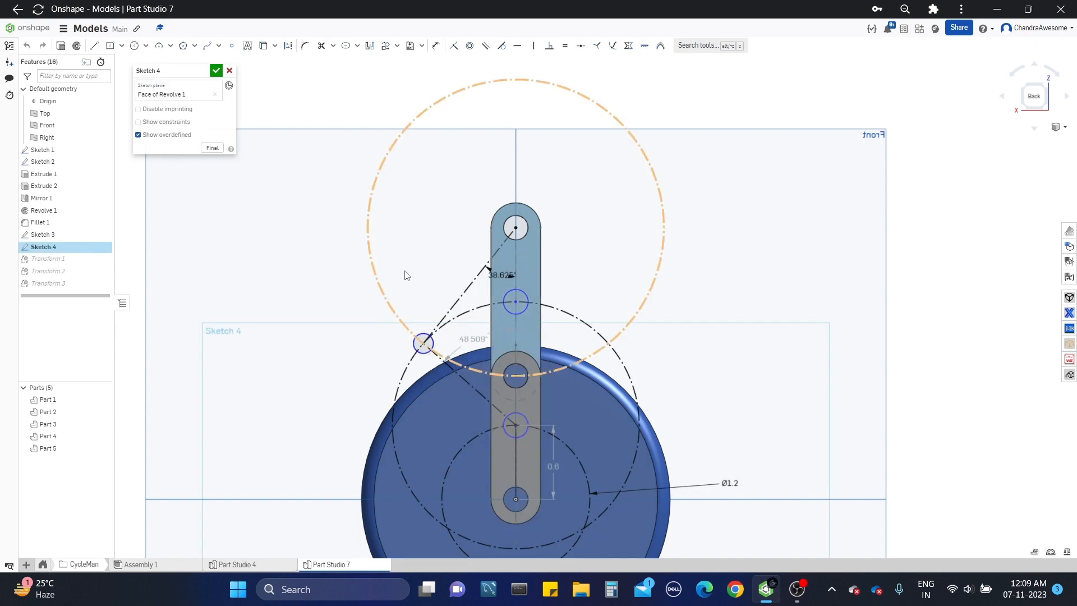
pyautogui.click(229, 71)
pyautogui.rightClick(79, 283)
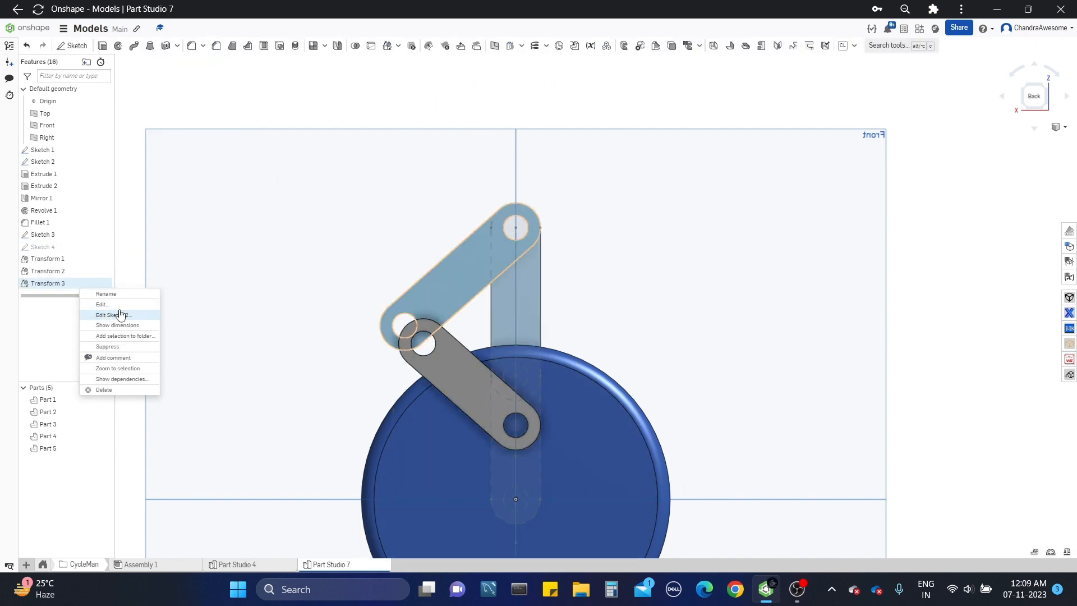
pyautogui.click(102, 304)
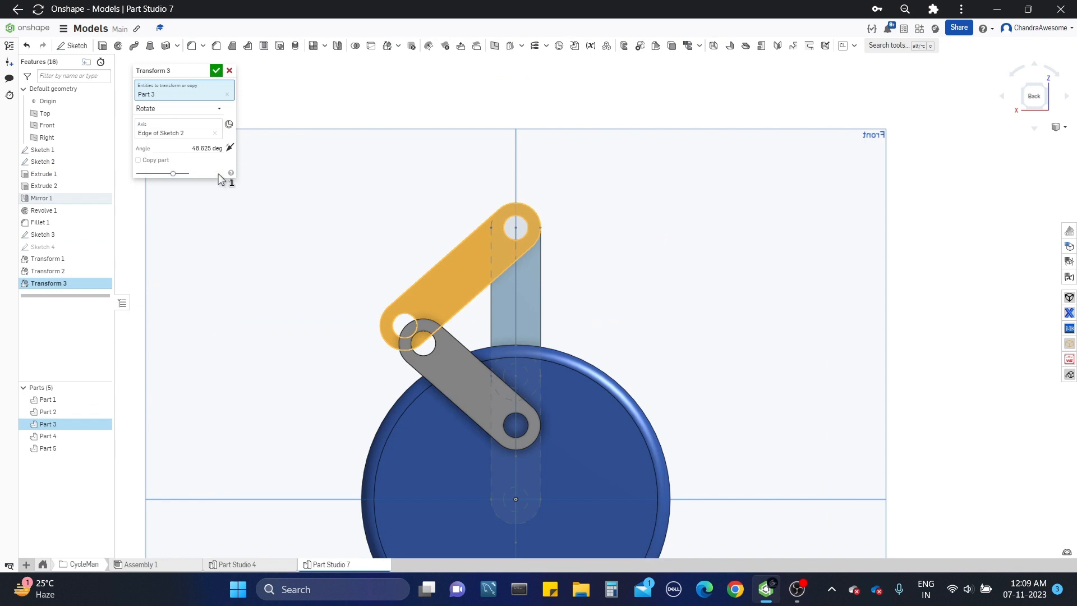
pyautogui.click(184, 148)
pyautogui.write('380625')
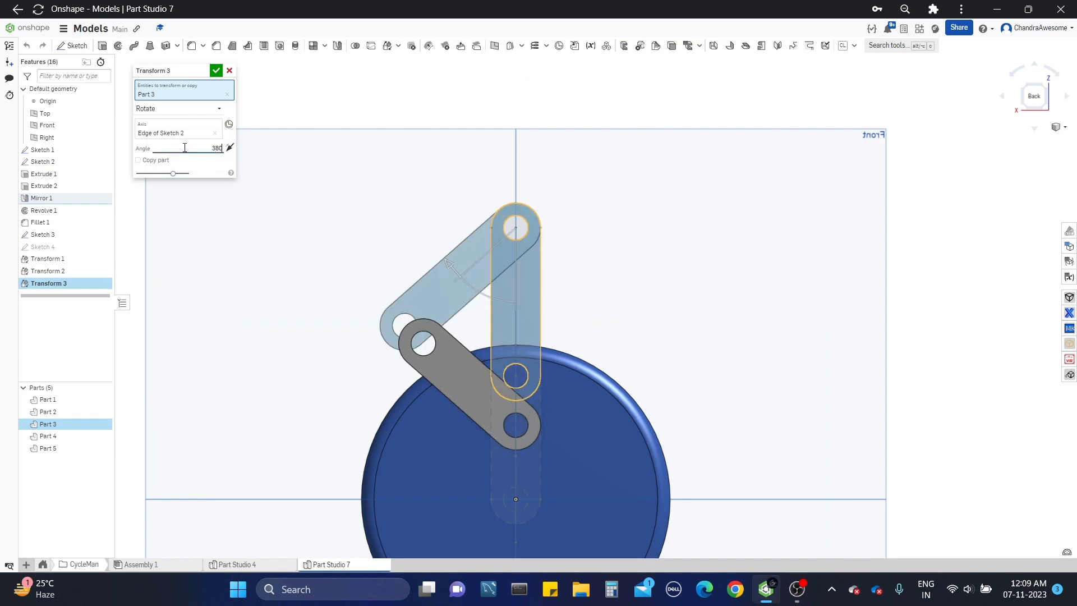
pyautogui.press('Return')
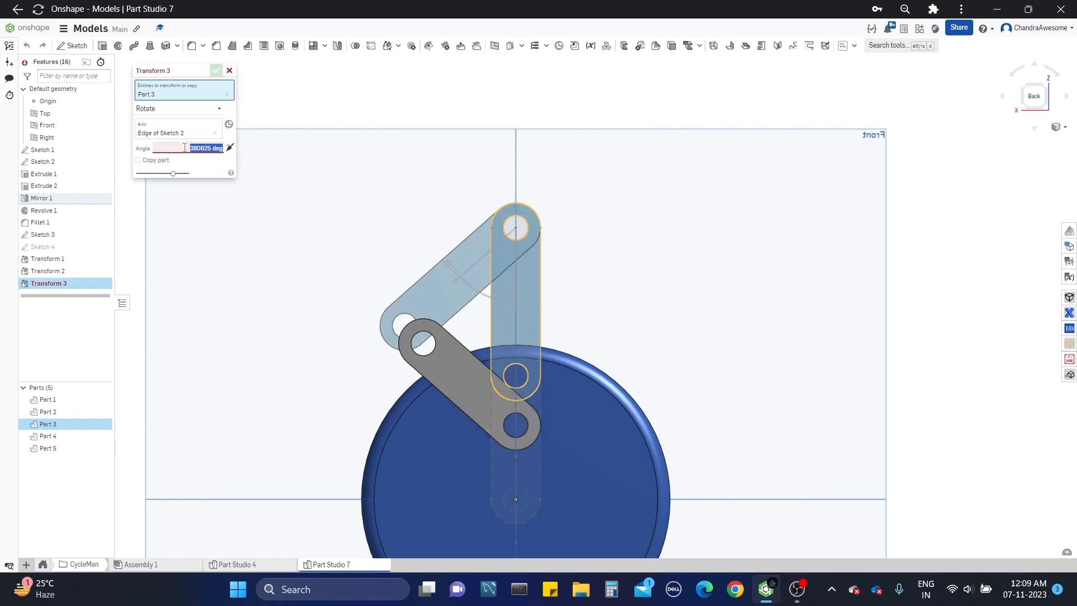
pyautogui.write('380625')
pyautogui.press('Return')
pyautogui.write('38.625')
pyautogui.press('Return')
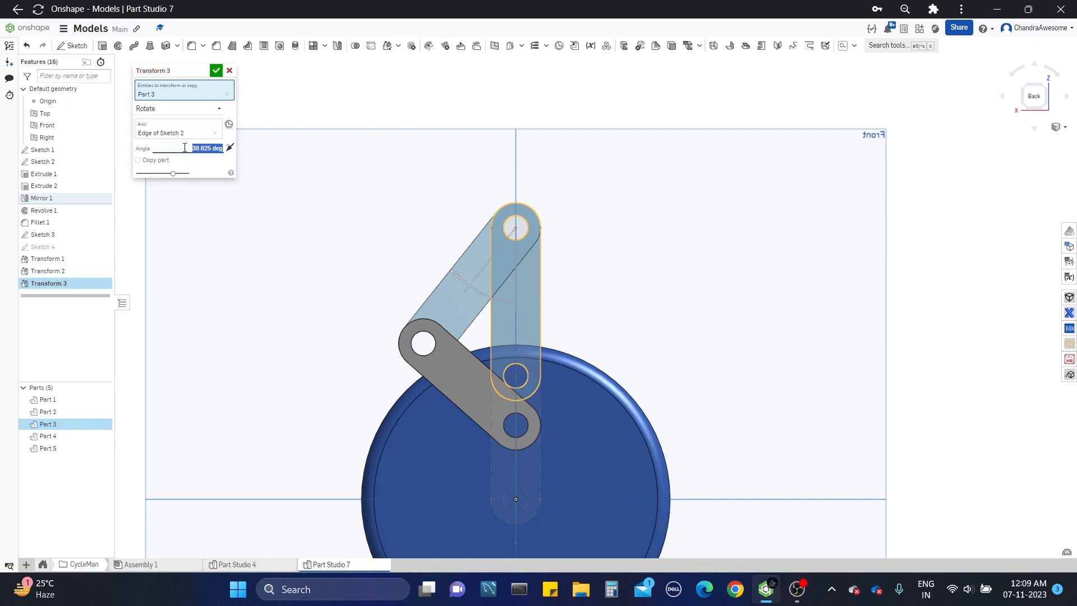
pyautogui.click(216, 71)
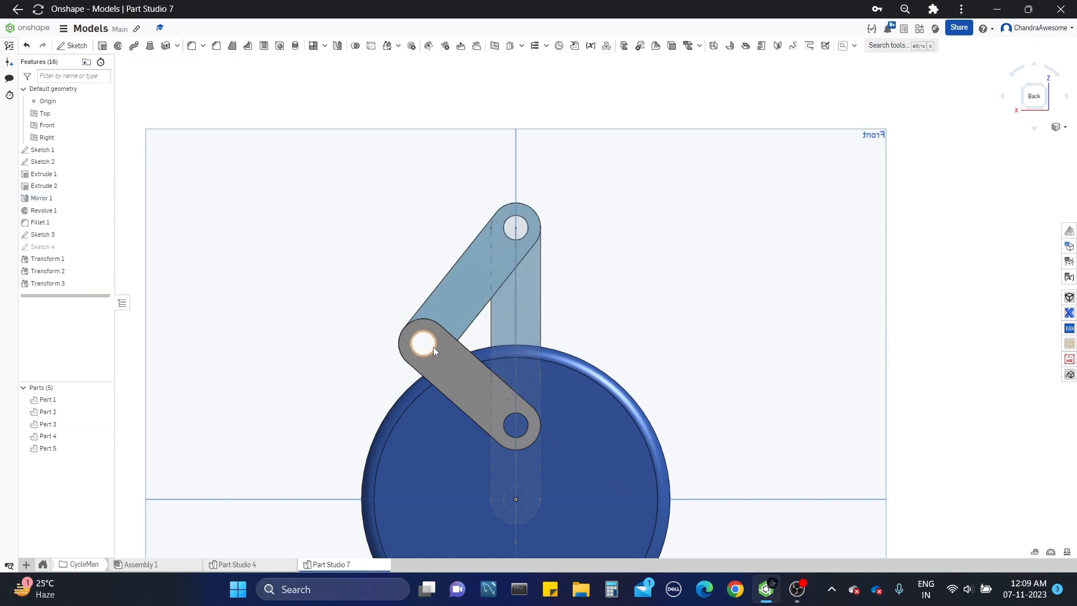
# Step: Examine the bent leg links against the wheel and the crank path sketch from angled and edge-on views
pyautogui.scroll(3, 415, 325)
pyautogui.moveTo(424, 309); pyautogui.dragTo(447, 437, button='right')
pyautogui.scroll(3, 396, 308)
pyautogui.scroll(-5, 400, 321)
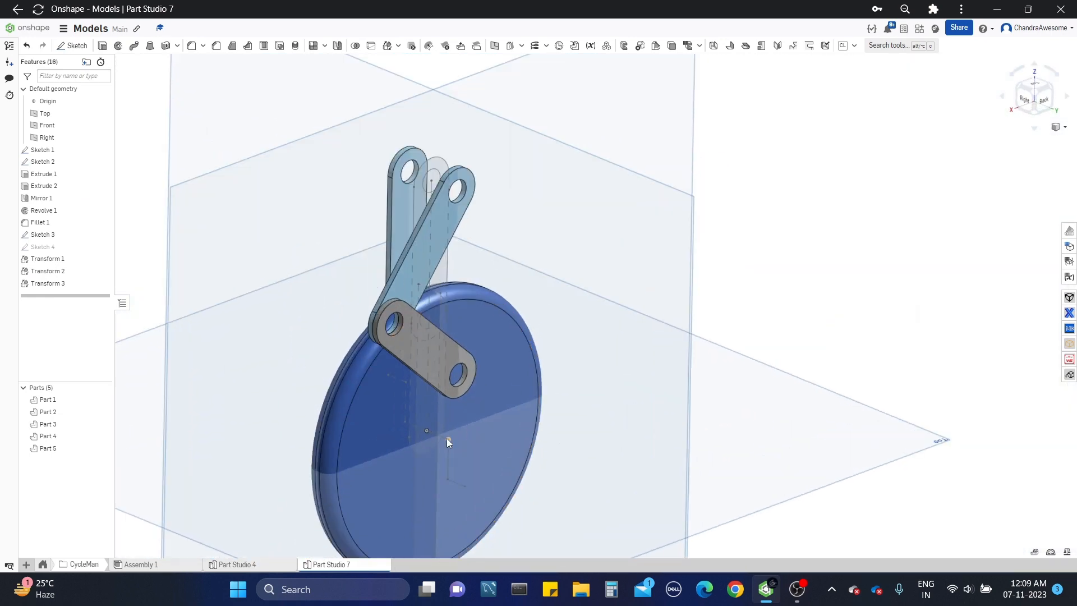
pyautogui.scroll(2, 443, 395)
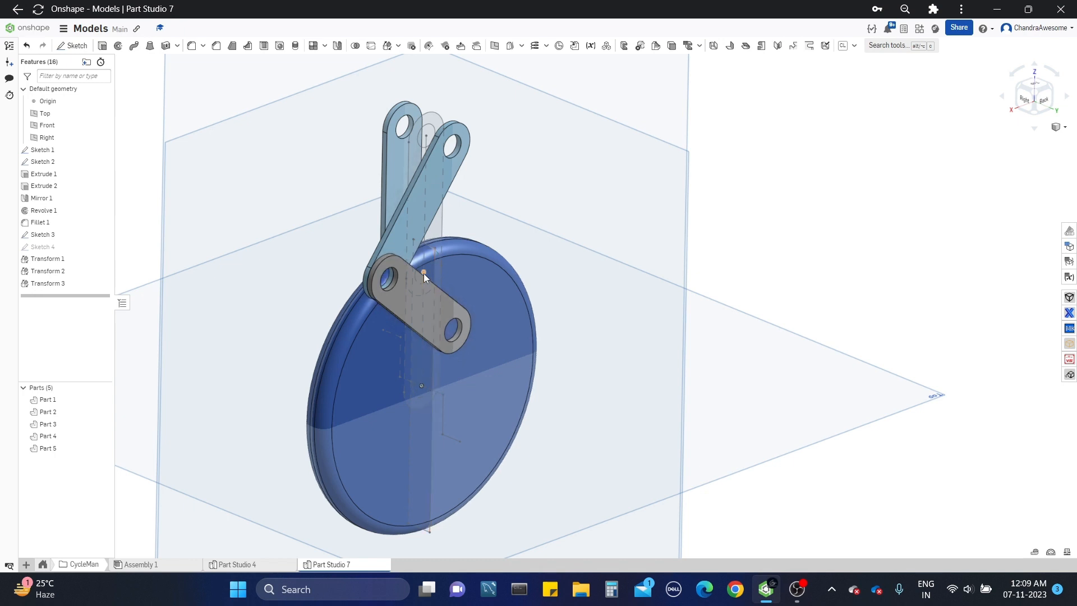
pyautogui.moveTo(423, 274); pyautogui.dragTo(459, 304, button='middle')
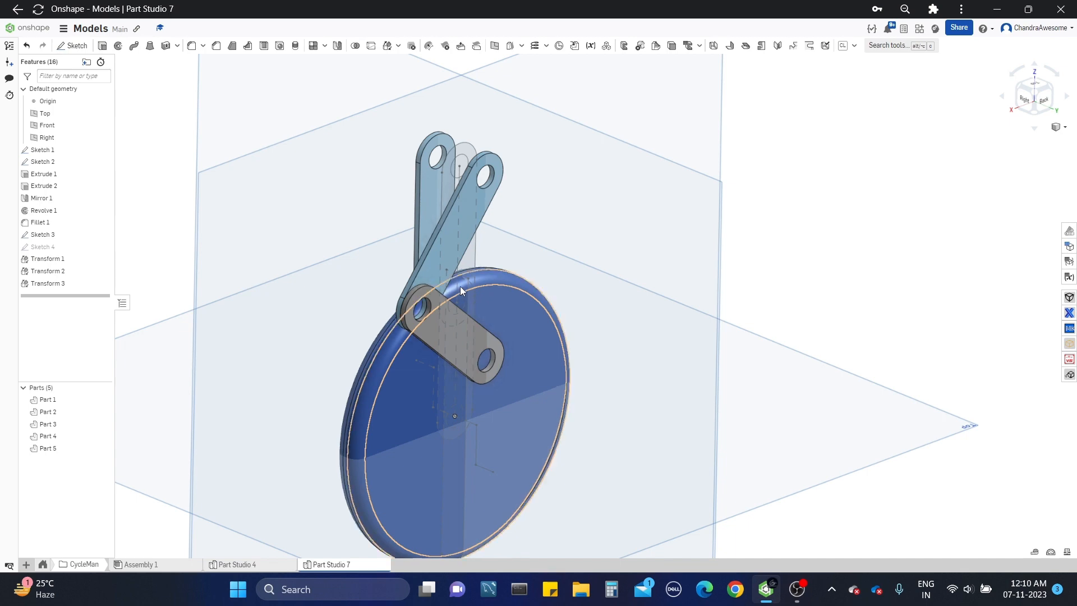
pyautogui.scroll(2, 458, 275)
pyautogui.moveTo(487, 282); pyautogui.dragTo(492, 336, button='right')
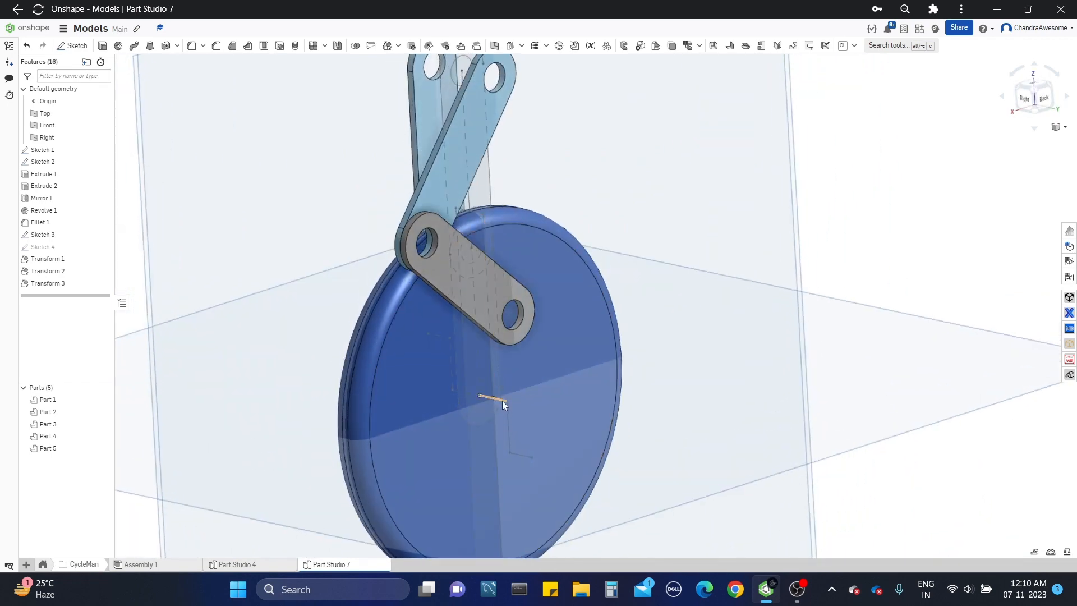
pyautogui.moveTo(492, 390)
pyautogui.mouseDown(button='right')
pyautogui.moveTo(483, 379)
pyautogui.moveTo(512, 373)
pyautogui.moveTo(529, 402)
pyautogui.moveTo(429, 370)
pyautogui.mouseUp(button='right')
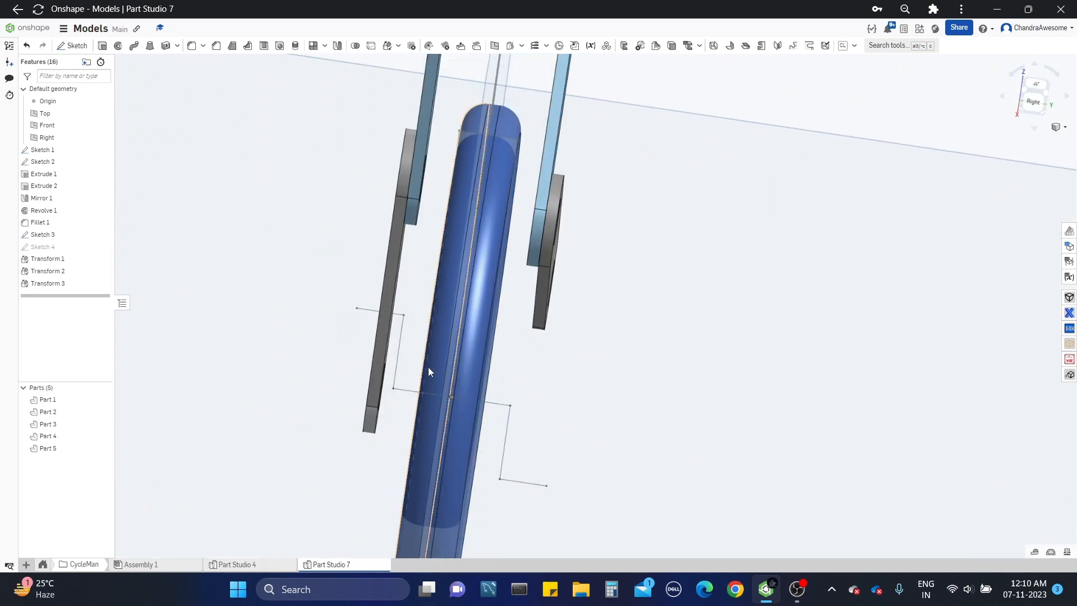
# Step: Edit Sketch 3 and set the crank arm's 0.35 length dimension to 0.6 in
pyautogui.click(400, 342)
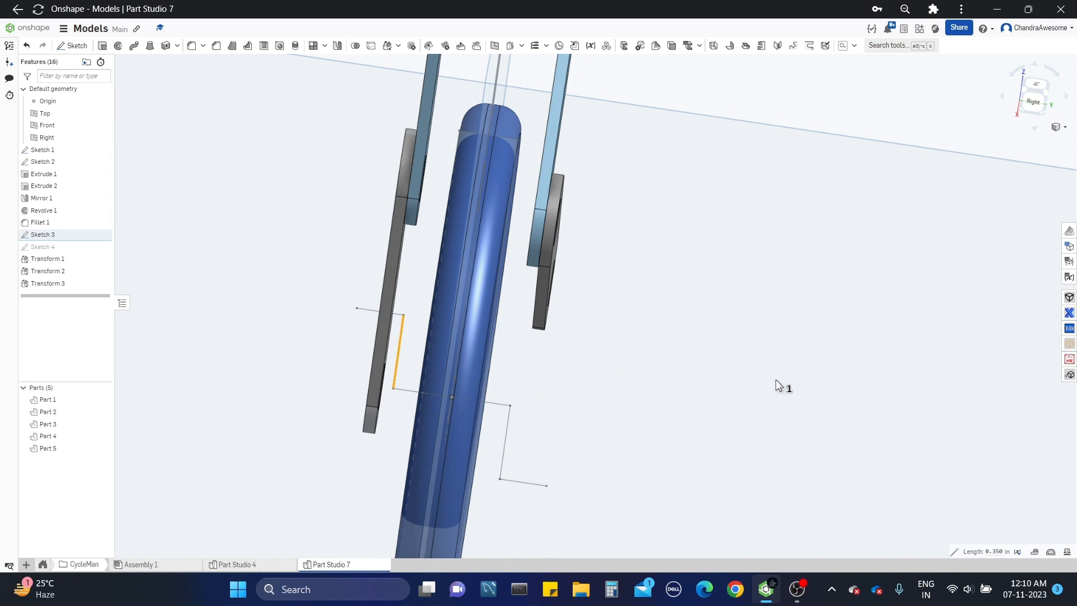
pyautogui.rightClick(70, 235)
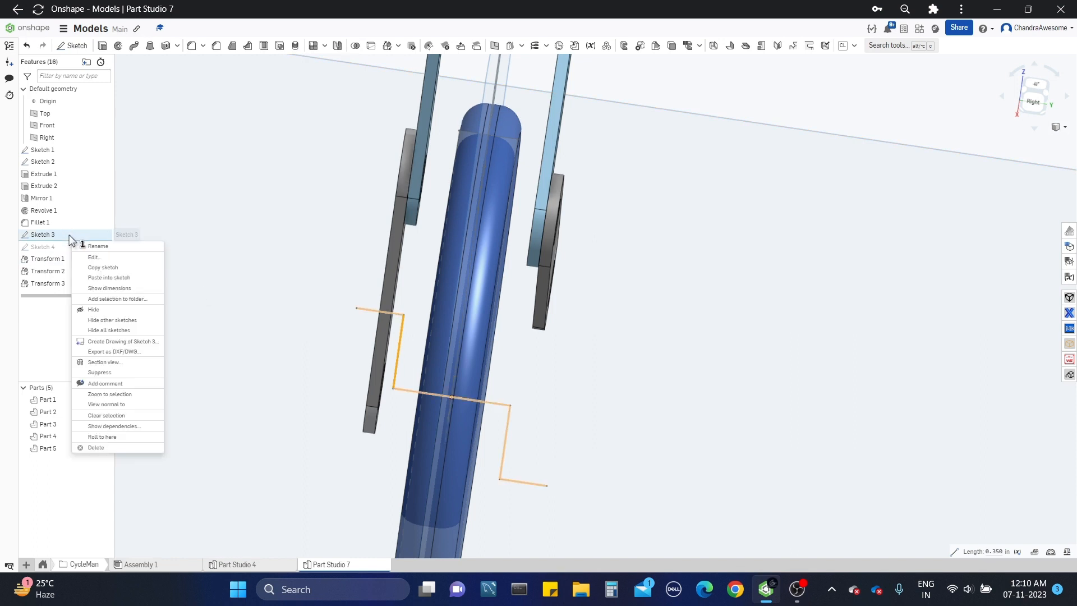
pyautogui.click(94, 257)
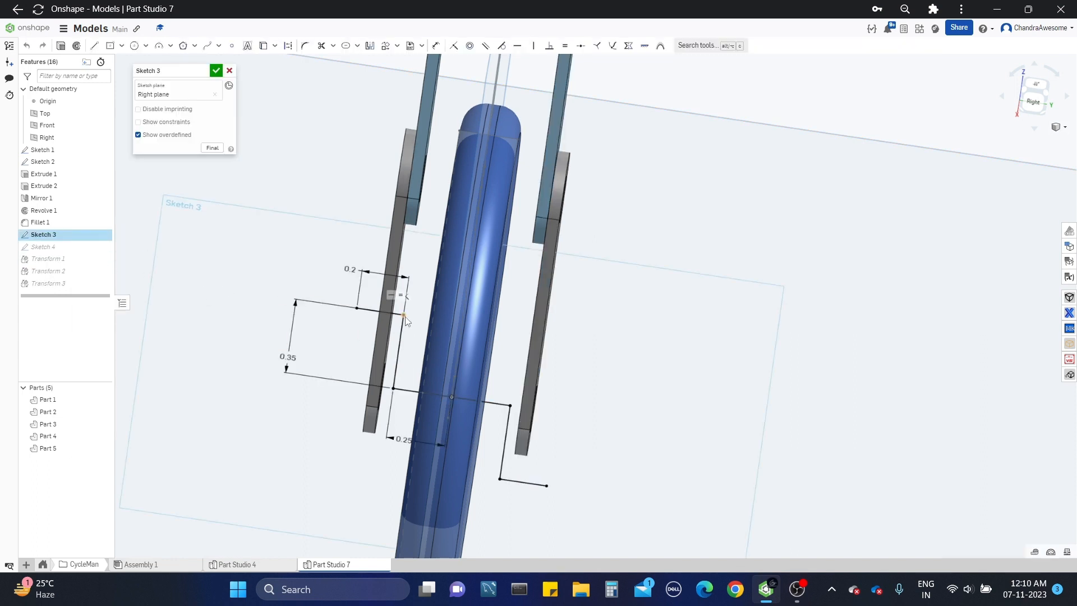
pyautogui.scroll(4, 408, 321)
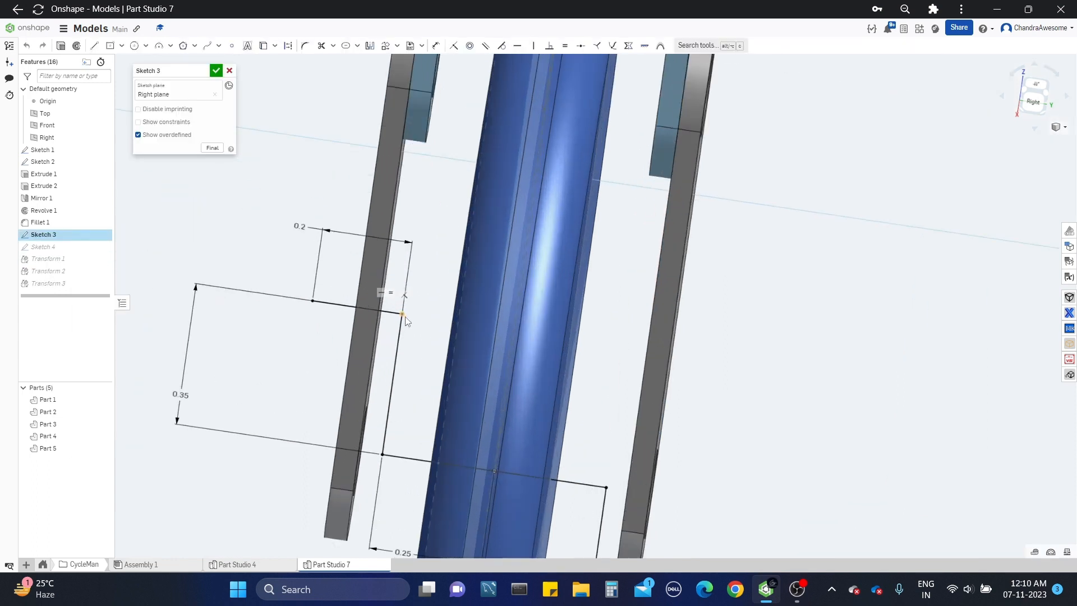
pyautogui.doubleClick(178, 396)
pyautogui.press('BackSpace')
pyautogui.write('.6')
pyautogui.press('Return')
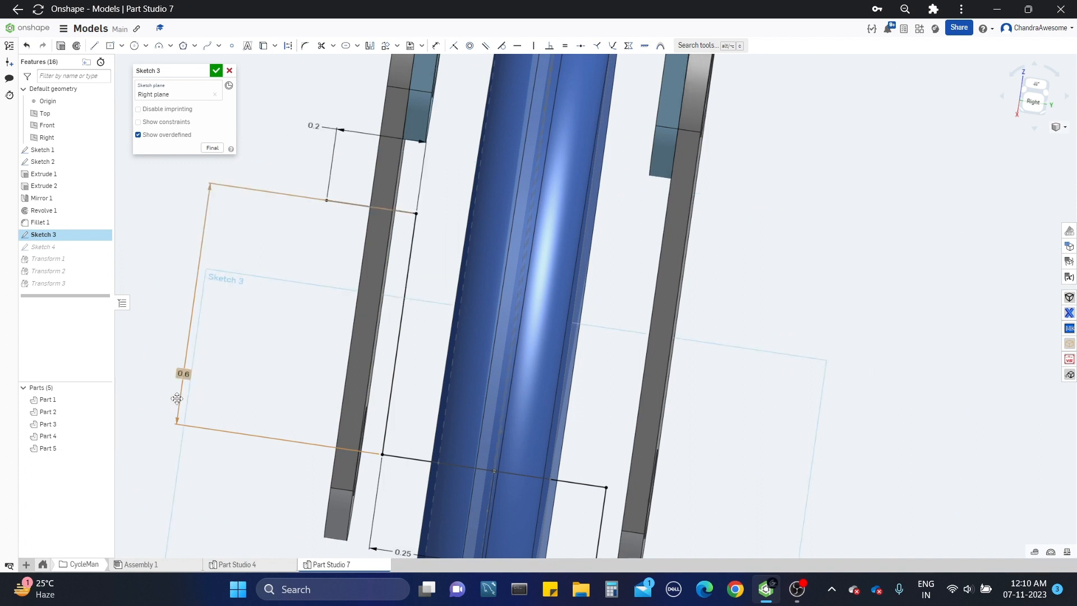
pyautogui.scroll(-5, 308, 354)
pyautogui.scroll(3, 313, 328)
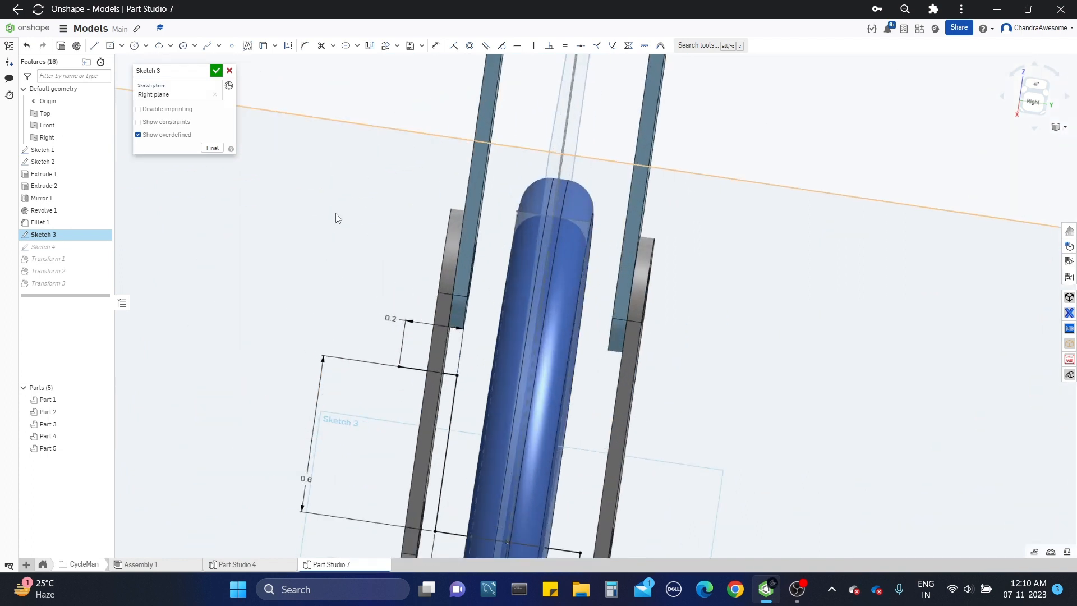
pyautogui.click(216, 71)
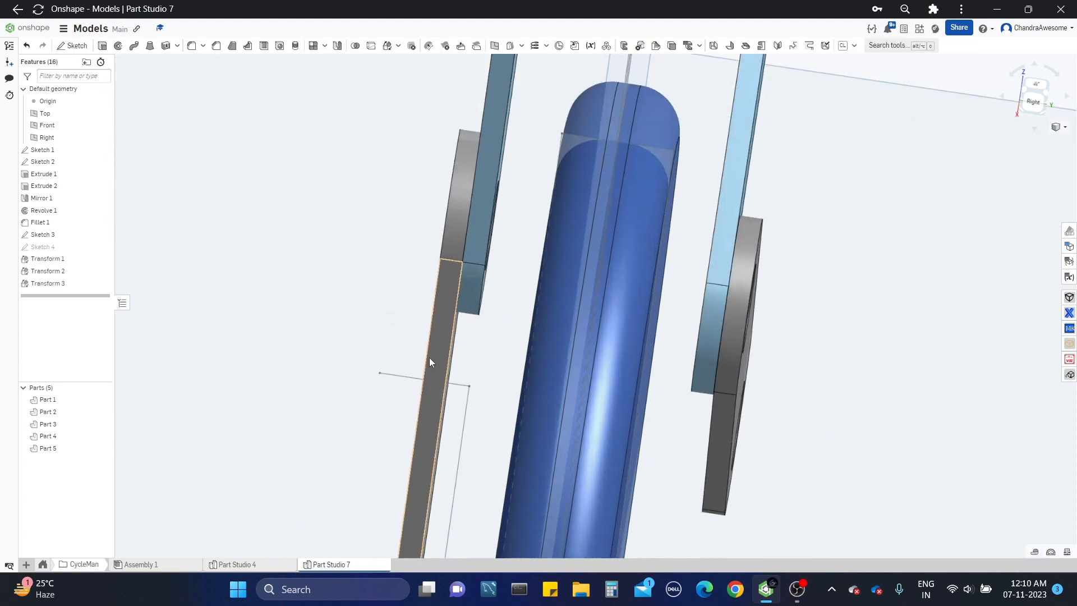
# Step: In Sketch 4, offset the leg link's lower hole edge inward by 0.03 in to form a smaller circle at the wheel's centre
pyautogui.moveTo(429, 358)
pyautogui.mouseDown(button='right')
pyautogui.moveTo(412, 281)
pyautogui.moveTo(432, 277)
pyautogui.moveTo(429, 297)
pyautogui.mouseUp(button='right')
pyautogui.scroll(-5, 429, 296)
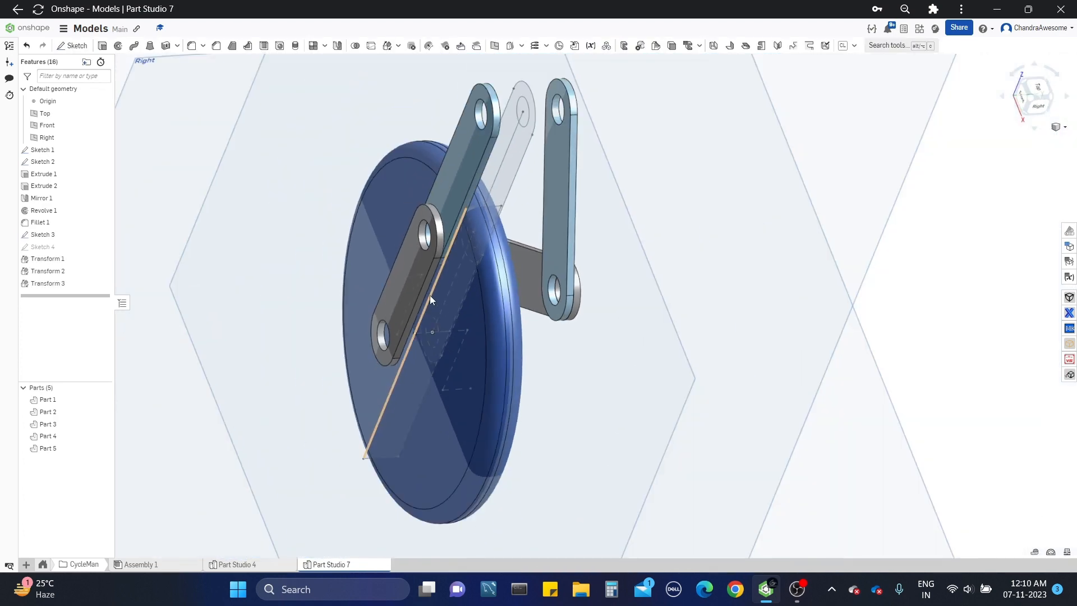
pyautogui.scroll(8, 430, 336)
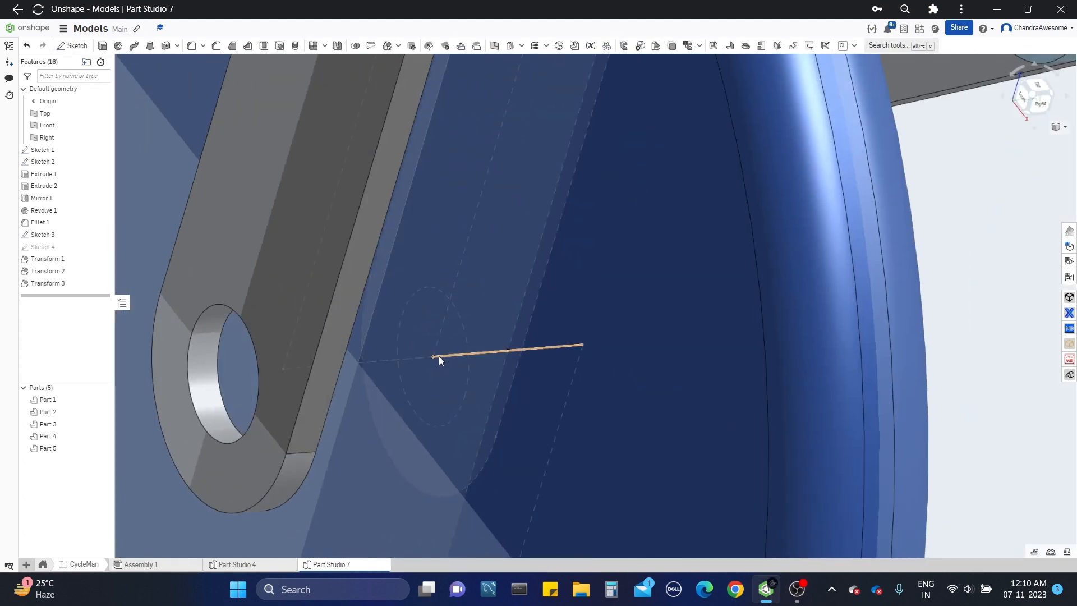
pyautogui.scroll(-4, 461, 331)
pyautogui.moveTo(483, 349); pyautogui.dragTo(447, 341, button='right')
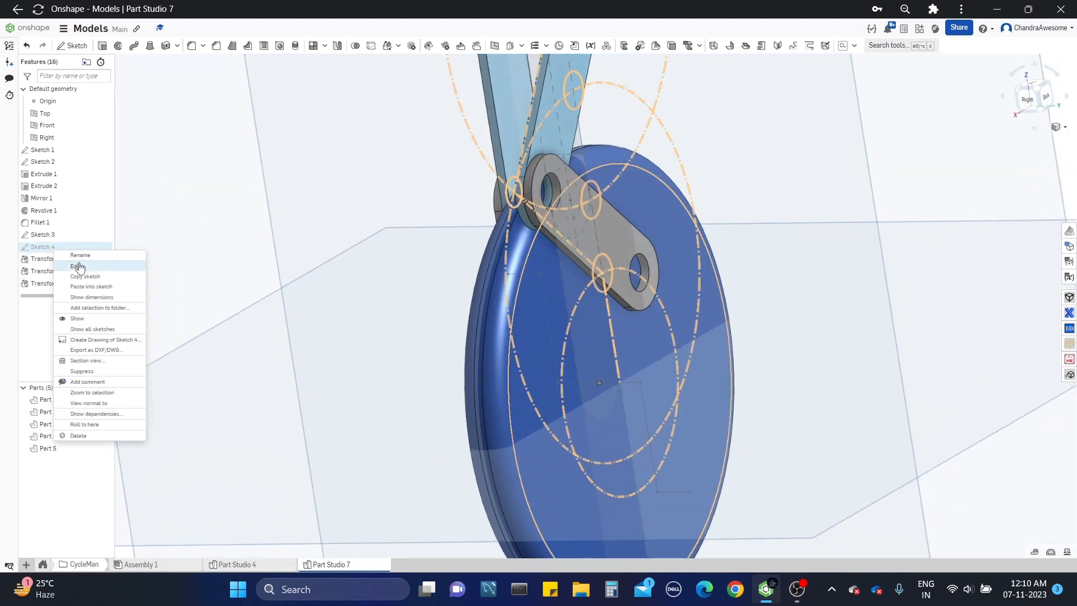
pyautogui.click(79, 267)
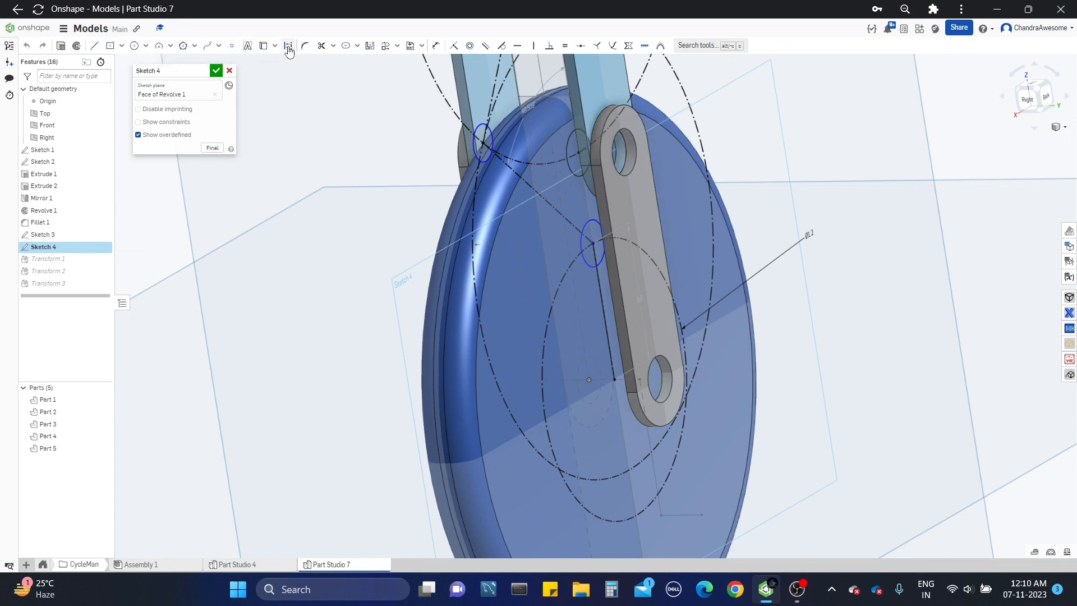
pyautogui.click(357, 45)
pyautogui.click(360, 63)
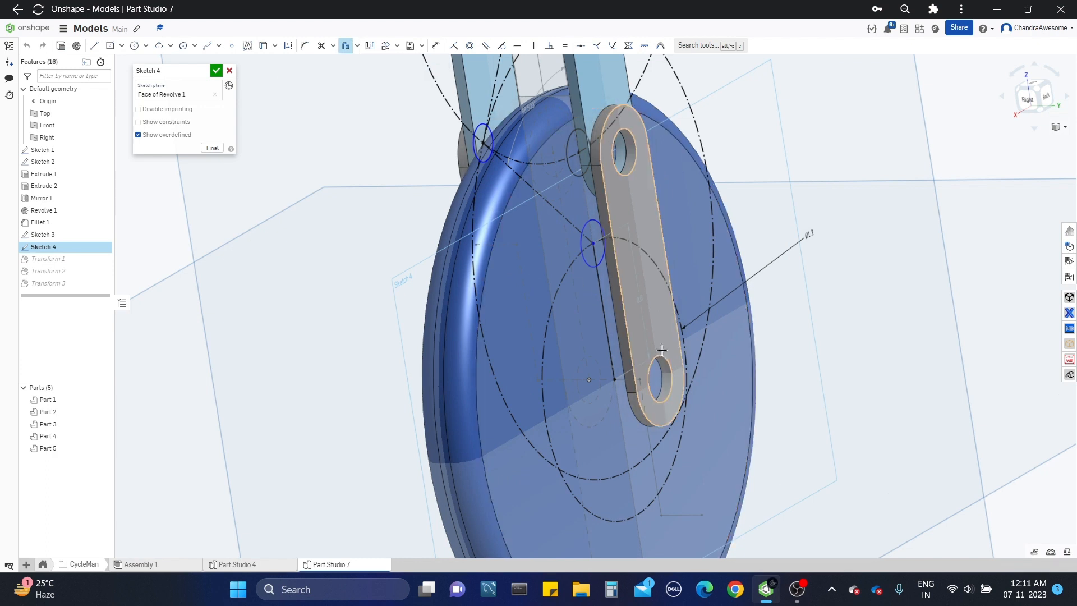
pyautogui.click(650, 389)
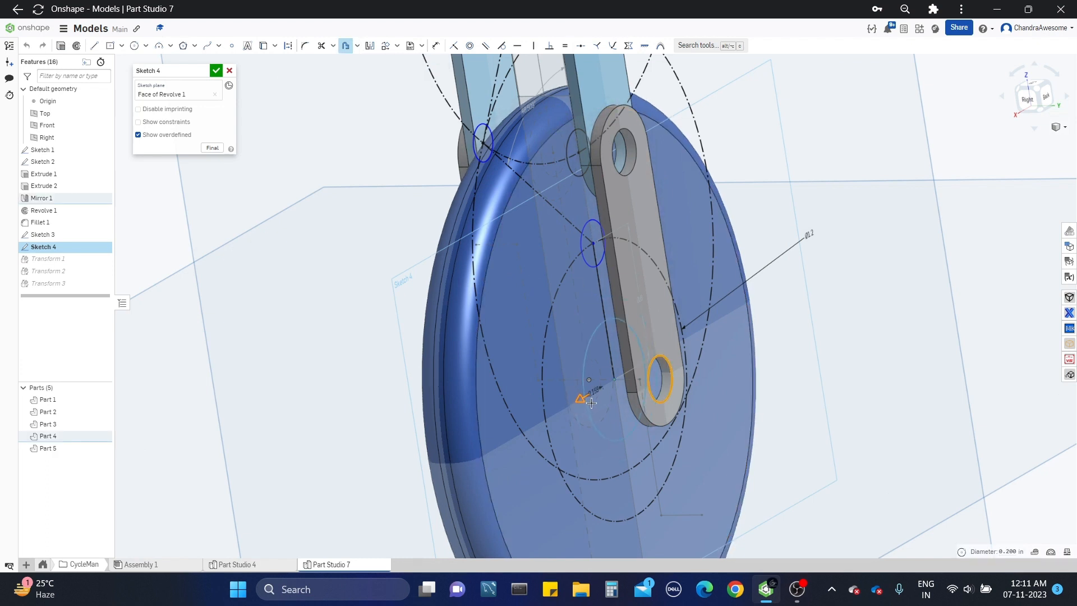
pyautogui.scroll(5, 606, 394)
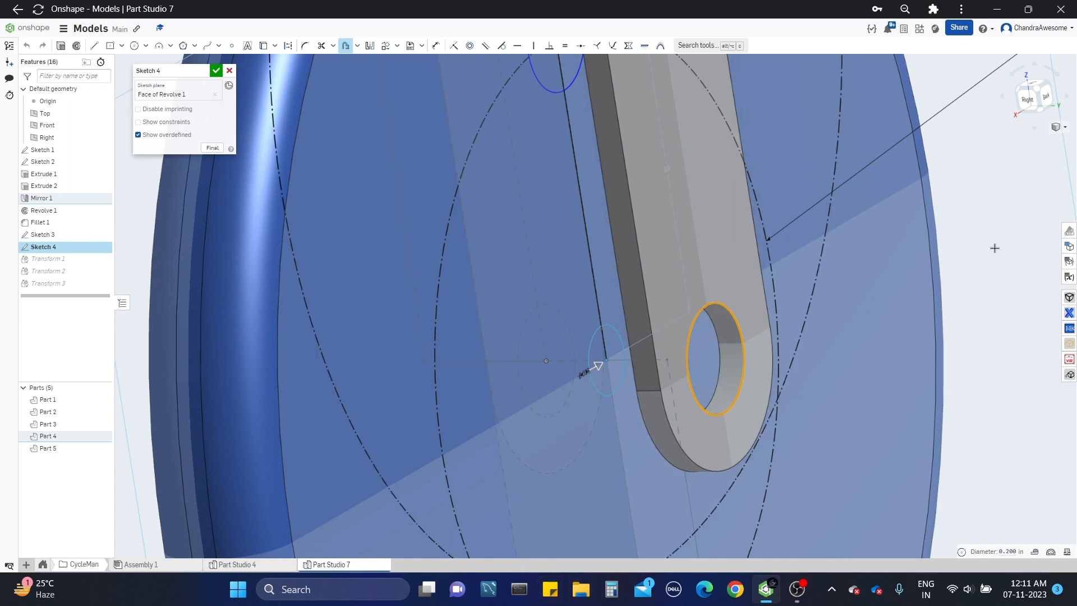
pyautogui.click(1012, 233)
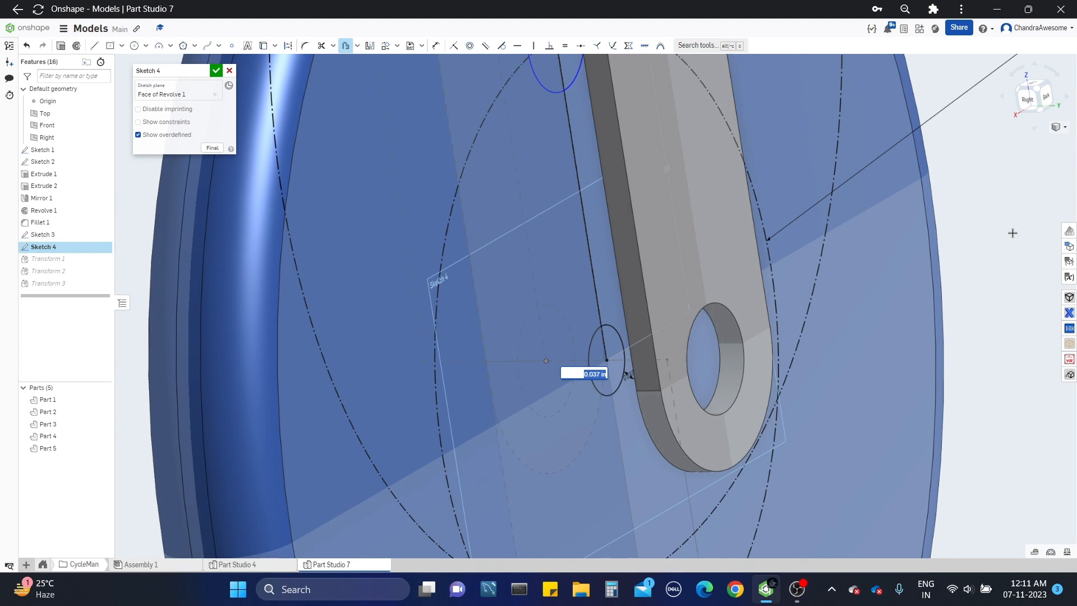
pyautogui.press('Return')
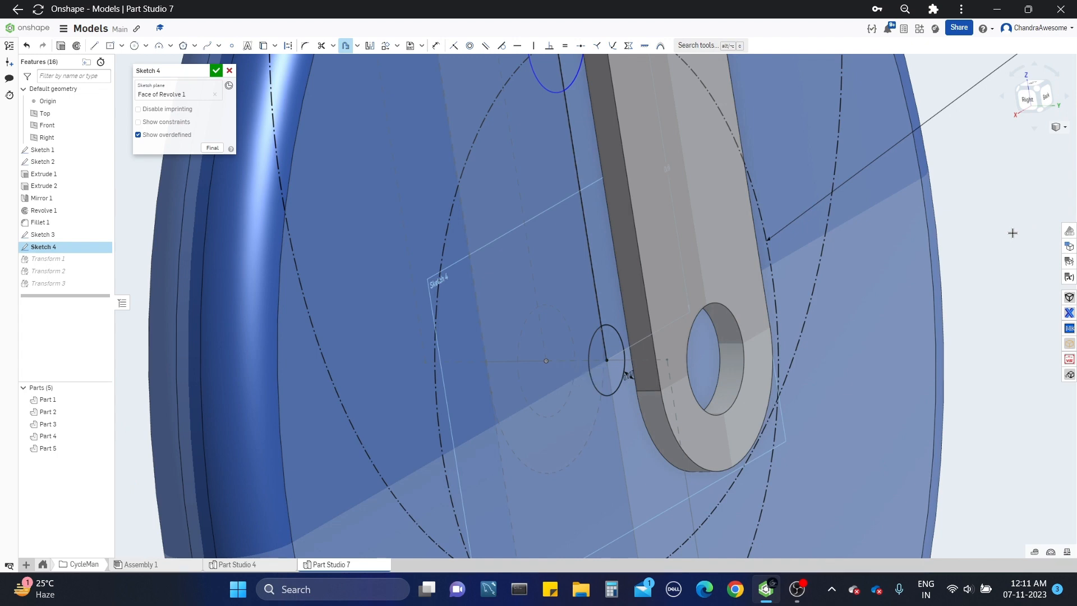
pyautogui.scroll(-2, 957, 238)
pyautogui.moveTo(955, 238); pyautogui.dragTo(845, 253, button='right')
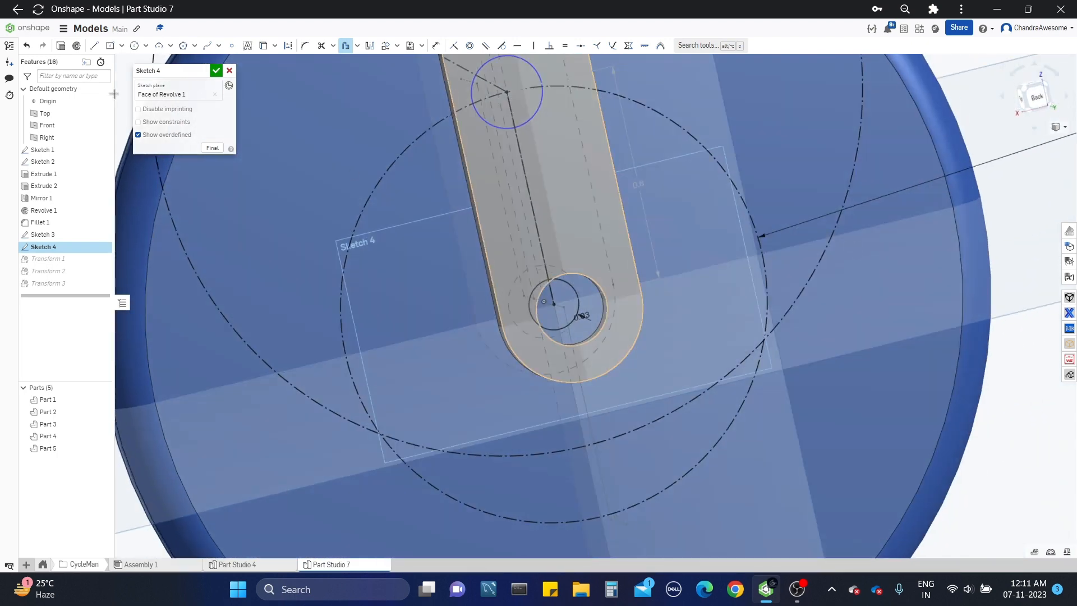
# Step: Finish Sketch 4, hide the wheel (Part 5), and show Sketch 4 again
pyautogui.scroll(-2, 583, 346)
pyautogui.moveTo(585, 345); pyautogui.dragTo(622, 343, button='right')
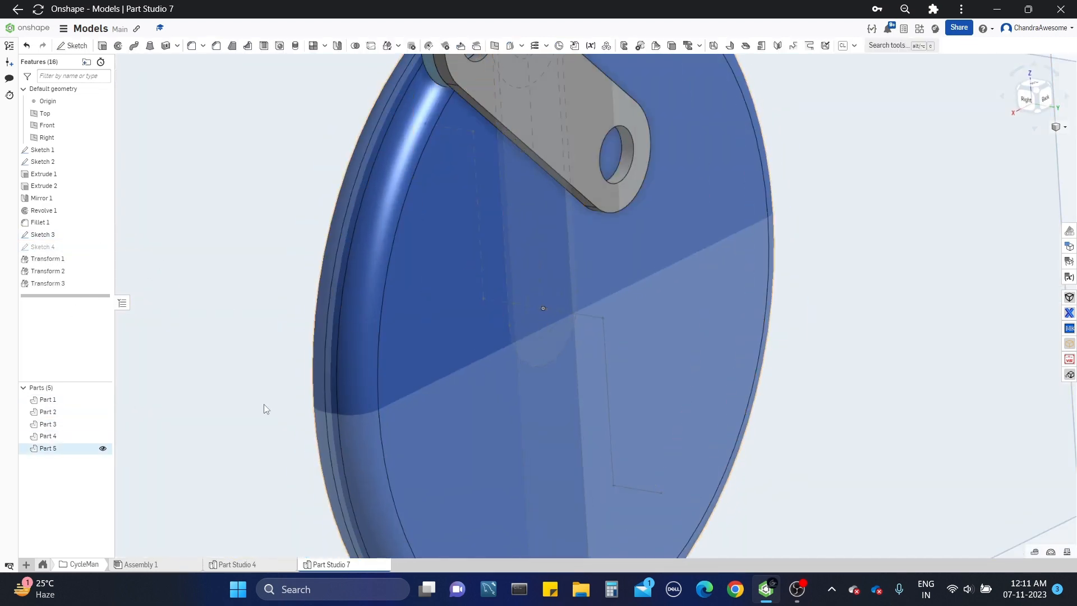
pyautogui.click(386, 360)
pyautogui.click(103, 449)
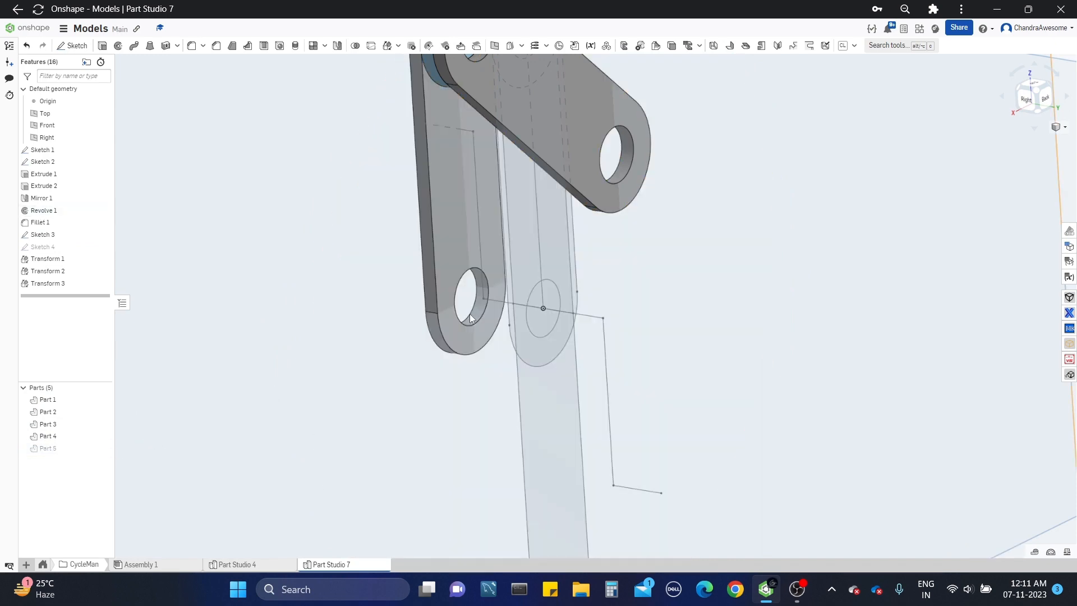
pyautogui.scroll(3, 593, 328)
pyautogui.scroll(-3, 626, 328)
pyautogui.moveTo(609, 318)
pyautogui.mouseDown(button='right')
pyautogui.moveTo(608, 301)
pyautogui.moveTo(662, 268)
pyautogui.moveTo(618, 312)
pyautogui.mouseUp(button='right')
pyautogui.scroll(-3, 618, 311)
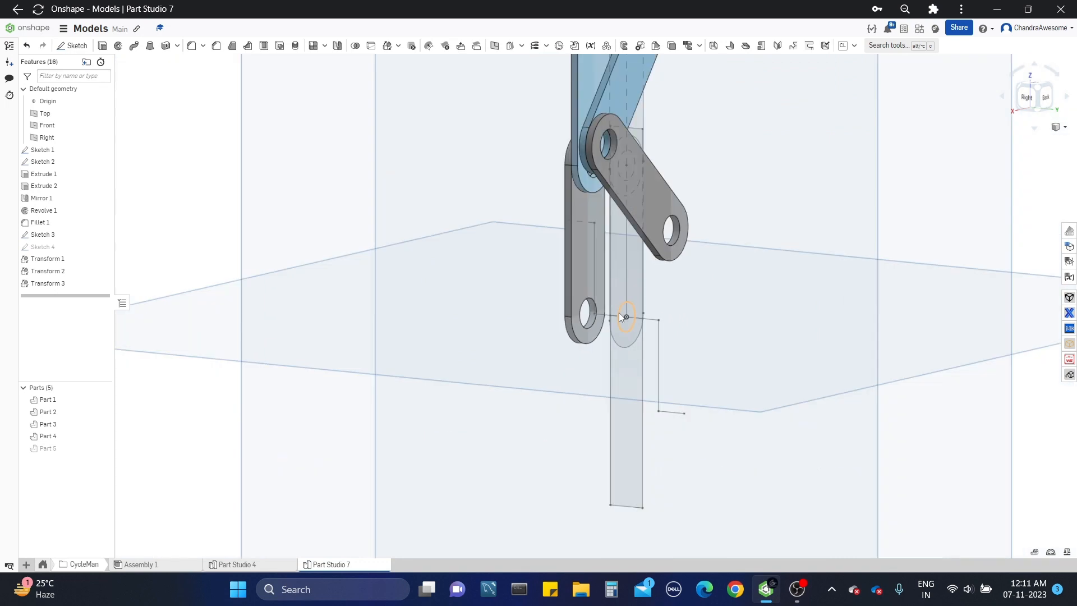
pyautogui.scroll(3, 619, 312)
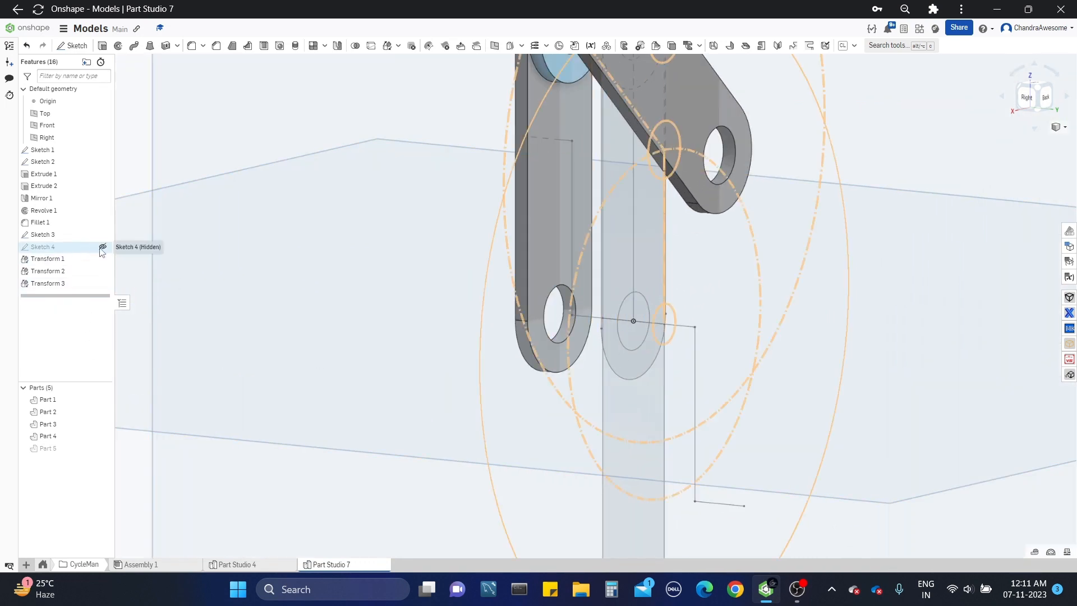
pyautogui.click(101, 246)
# Step: Start a solid Sweep of the small centre circle along the three Sketch 3 edges of the downward crank arm
pyautogui.scroll(5, 712, 335)
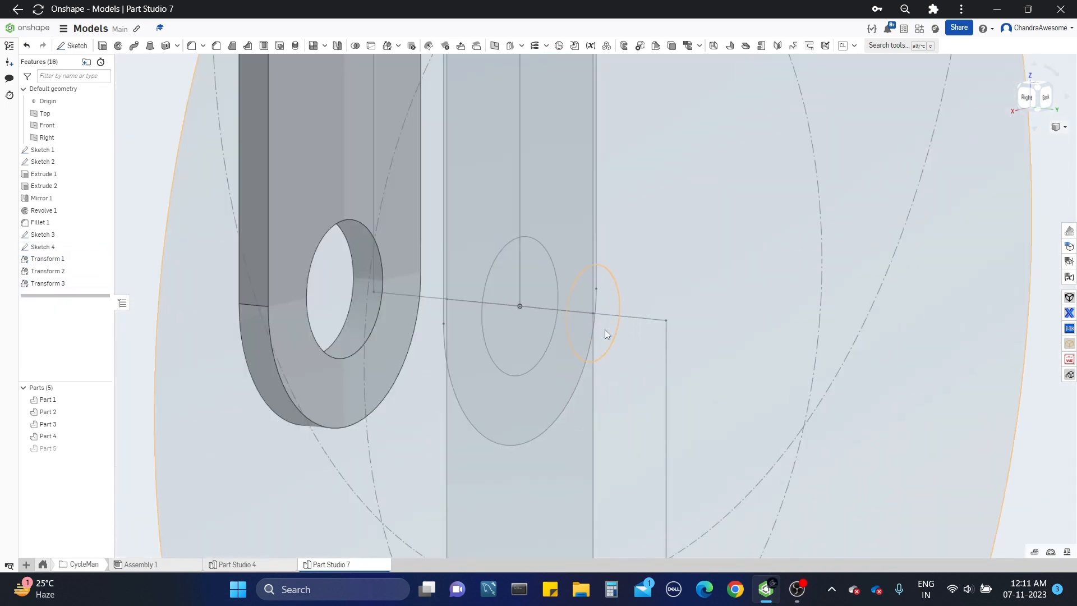
pyautogui.scroll(-4, 608, 329)
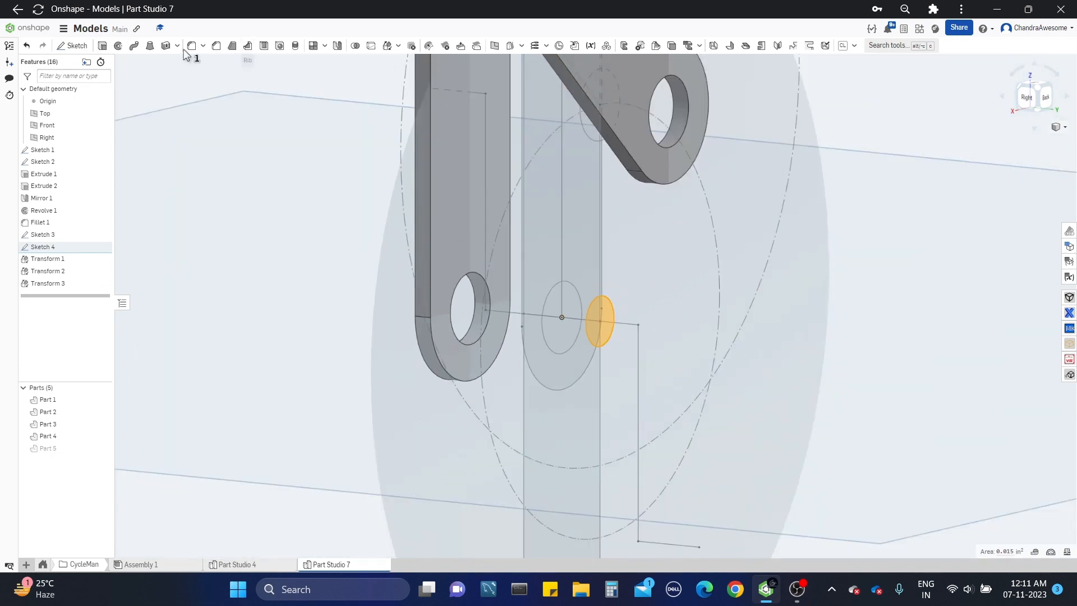
pyautogui.click(133, 48)
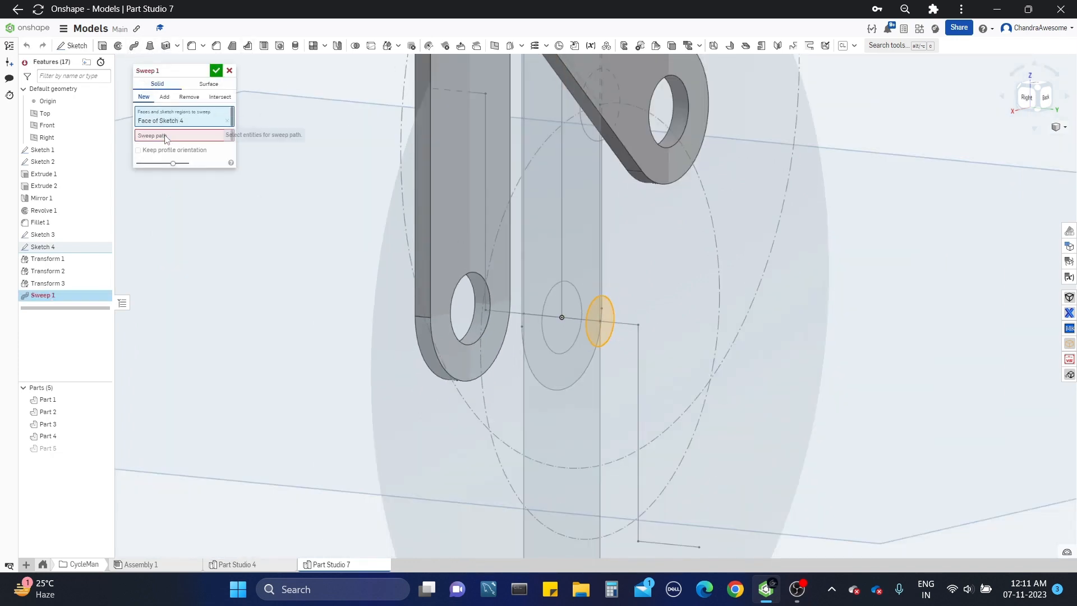
pyautogui.click(624, 322)
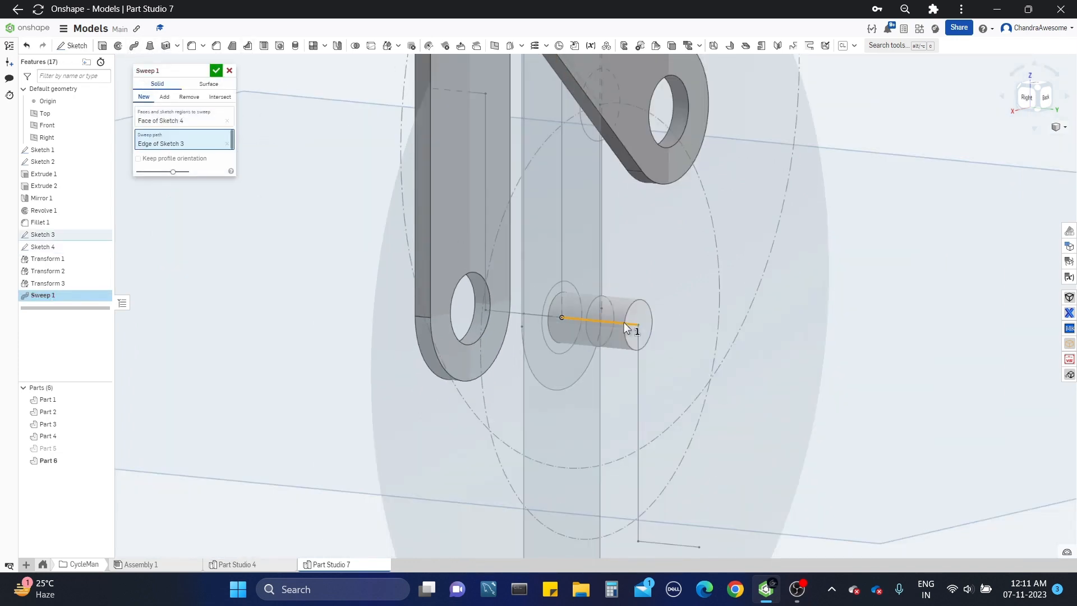
pyautogui.click(637, 344)
pyautogui.moveTo(638, 343); pyautogui.dragTo(653, 364, button='right')
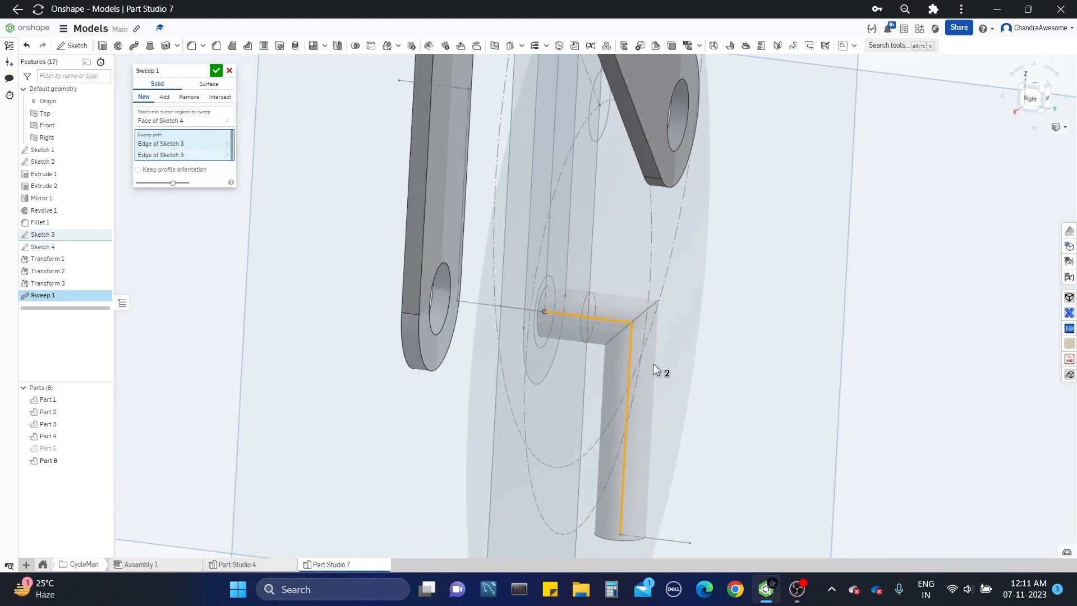
pyautogui.click(672, 543)
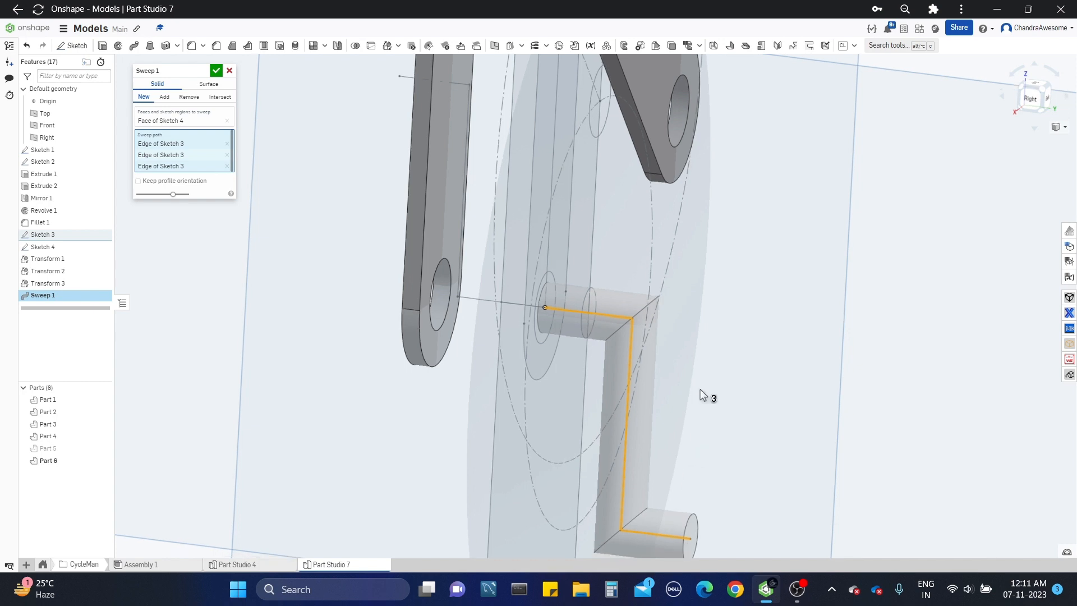
pyautogui.scroll(-3, 702, 359)
pyautogui.moveTo(705, 337); pyautogui.dragTo(743, 336, button='right')
pyautogui.scroll(4, 580, 246)
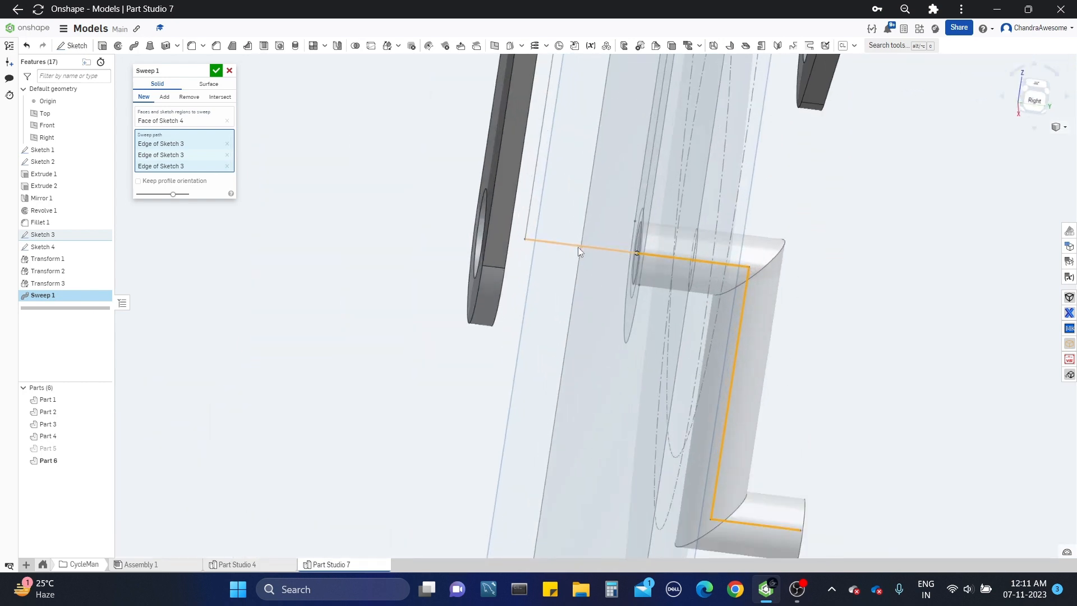
# Step: Extend the sweep path with the three remaining Sketch 3 edges forming the upward crank arm
pyautogui.click(578, 247)
pyautogui.moveTo(563, 233); pyautogui.dragTo(554, 304, button='middle')
pyautogui.click(533, 257)
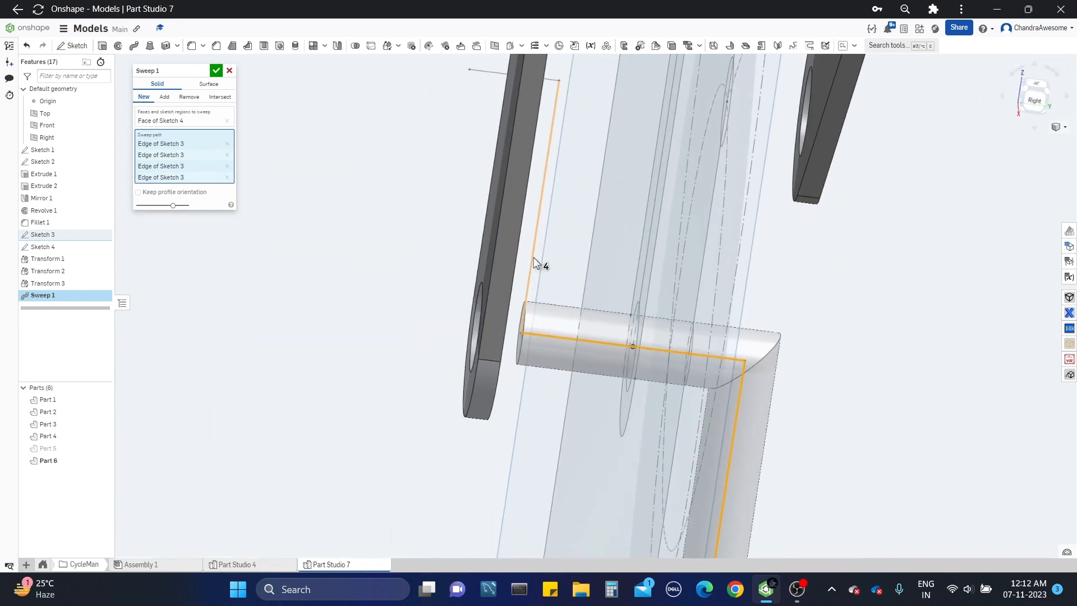
pyautogui.moveTo(571, 264); pyautogui.dragTo(549, 308, button='middle')
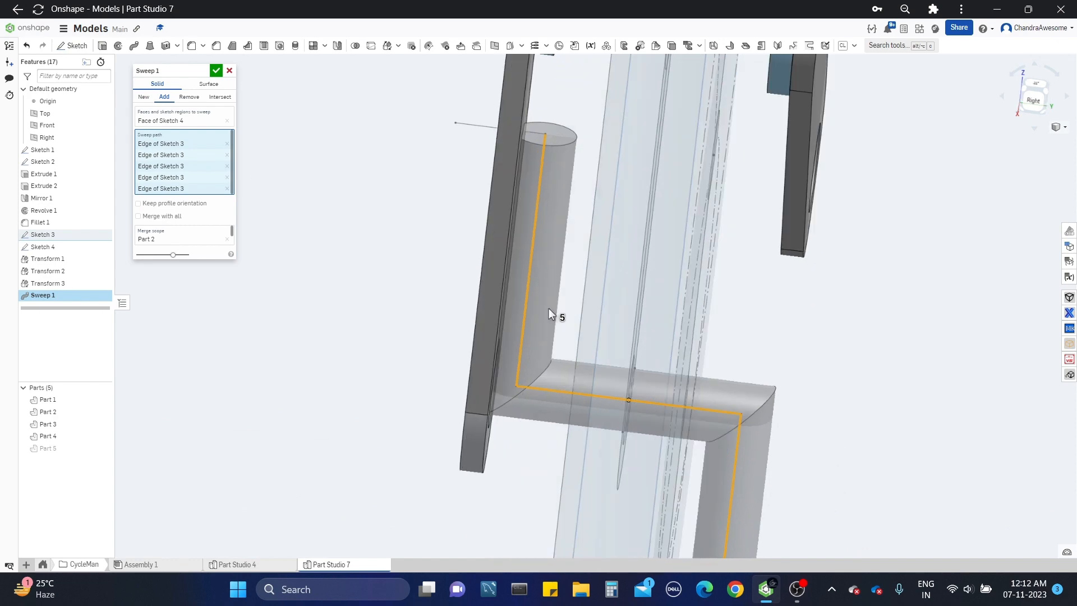
pyautogui.click(470, 124)
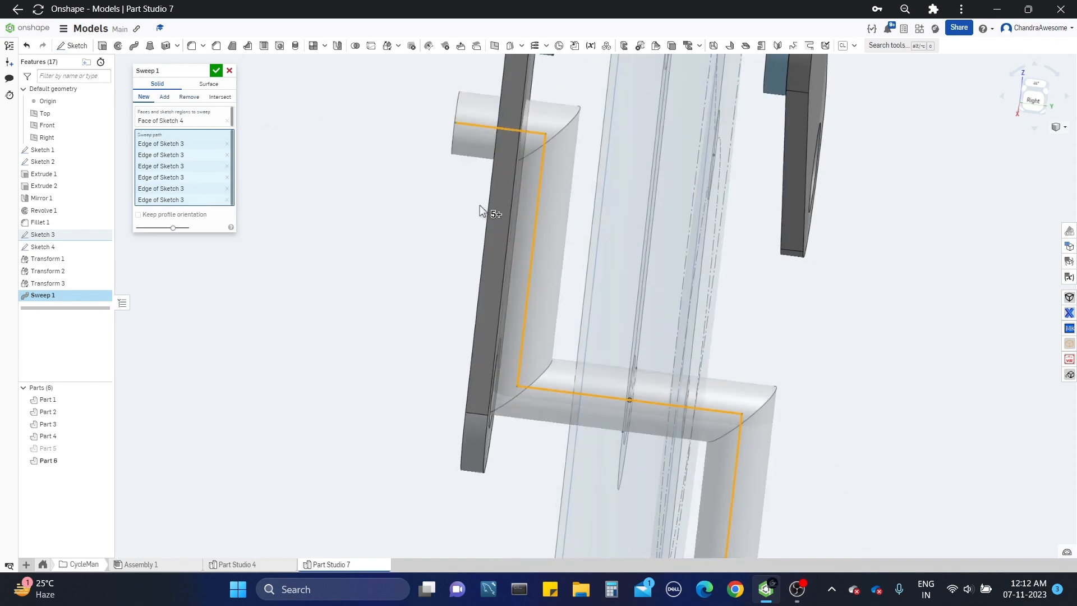
pyautogui.scroll(-5, 479, 204)
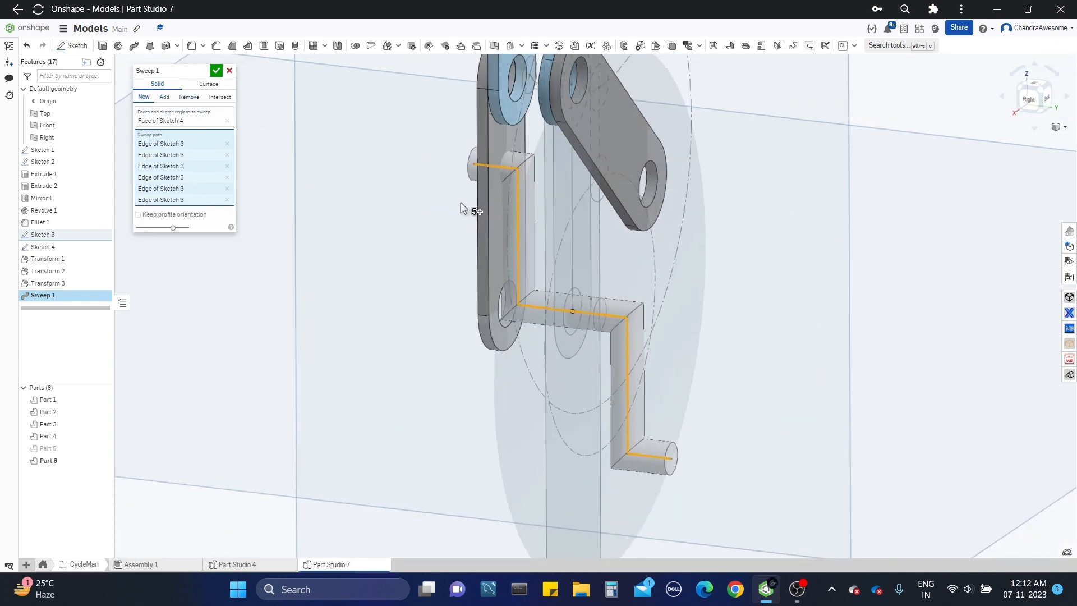
# Step: Make the crank sweep an Add operation, replace Part 2 with the wheel (Part 5) in the merge scope, and accept it
pyautogui.click(164, 97)
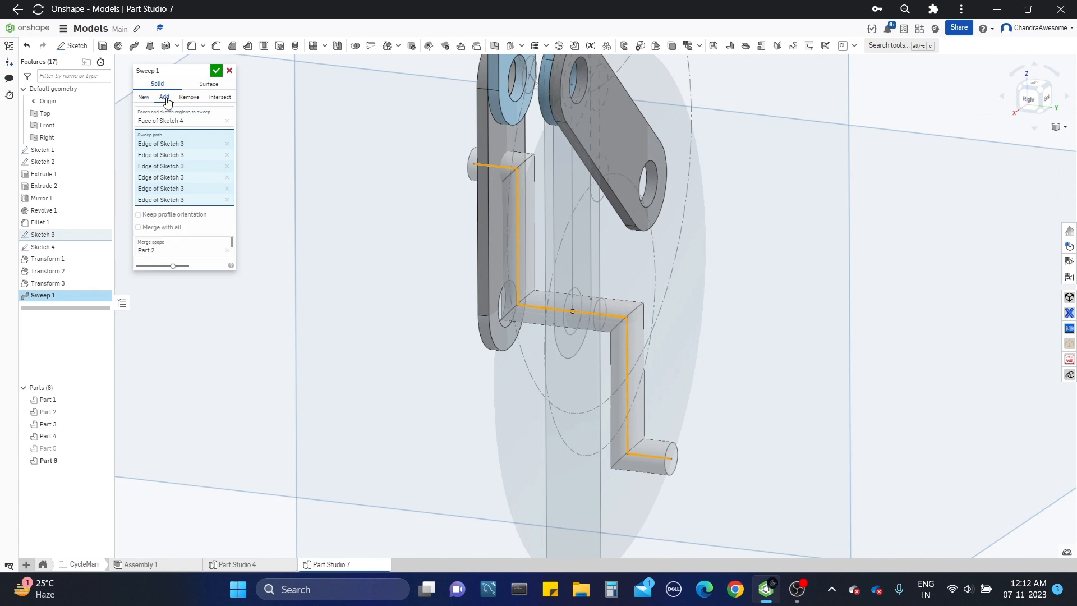
pyautogui.click(217, 252)
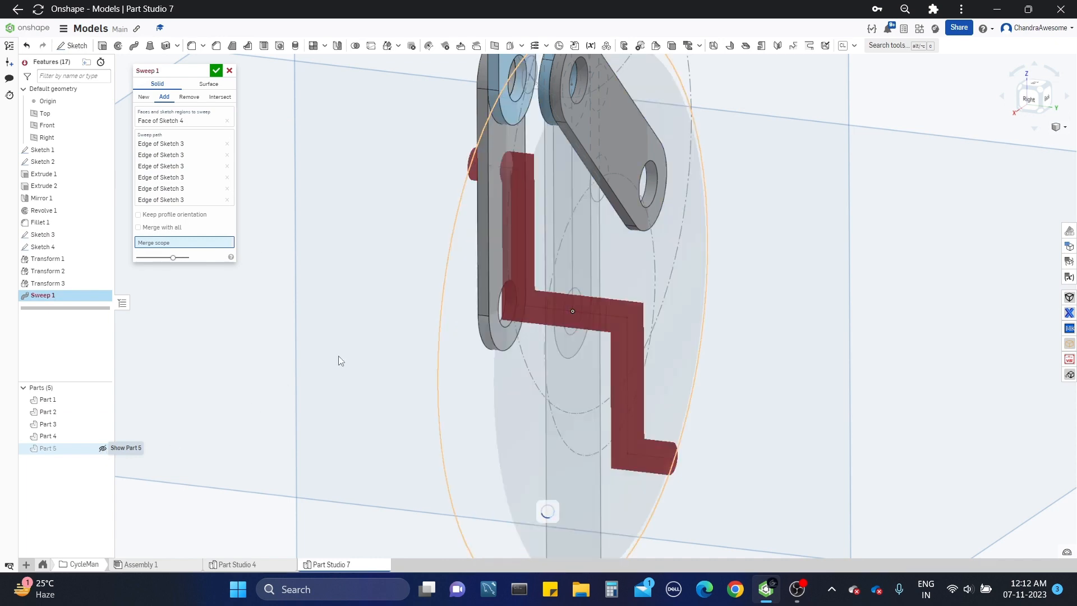
pyautogui.click(461, 353)
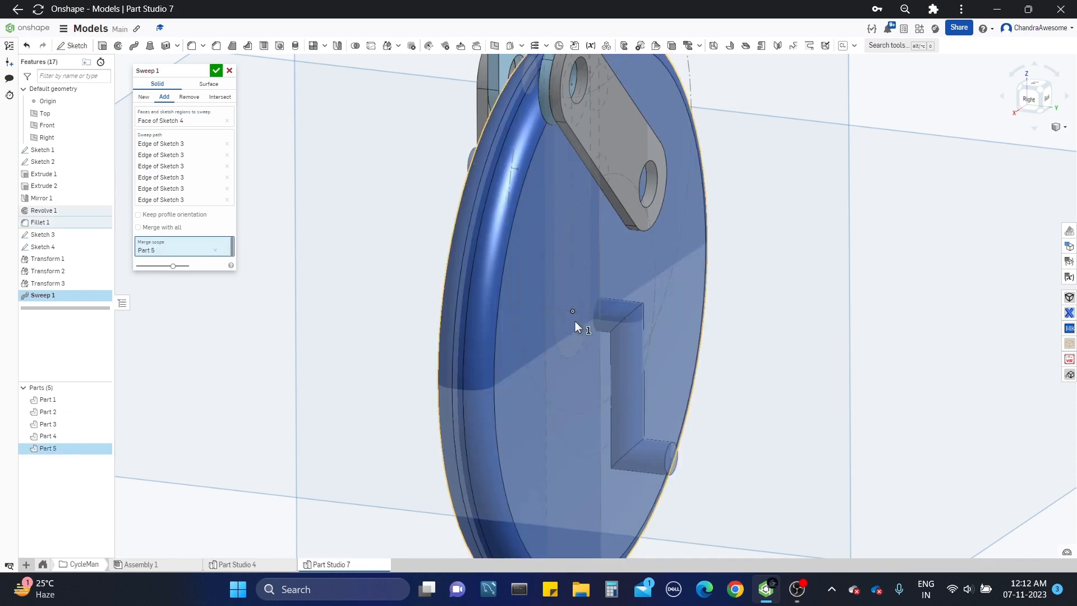
pyautogui.moveTo(575, 322); pyautogui.dragTo(611, 315, button='right')
pyautogui.scroll(3, 513, 237)
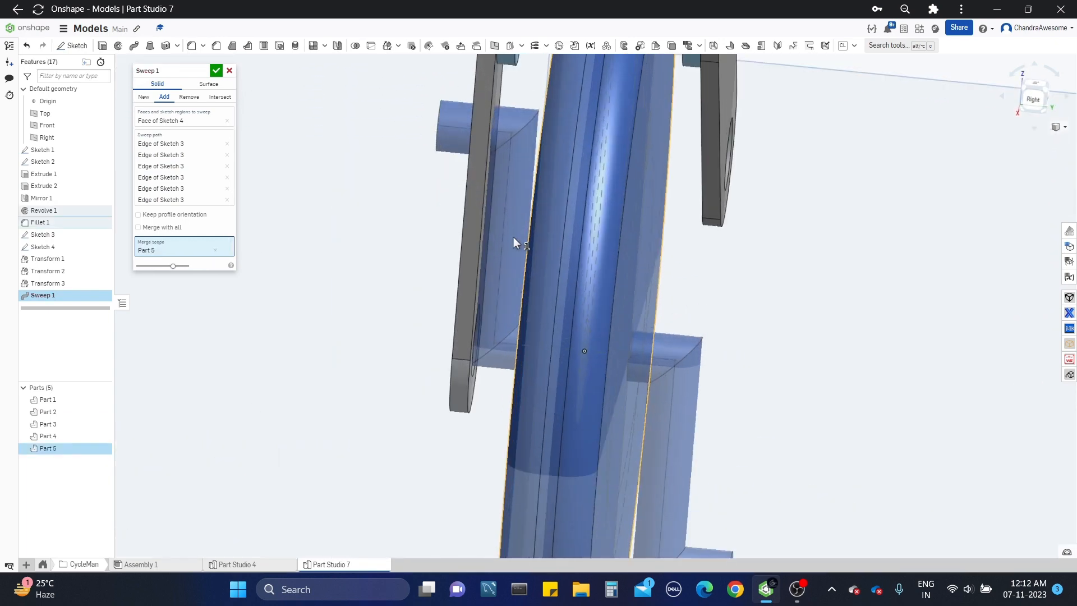
pyautogui.moveTo(513, 237); pyautogui.dragTo(493, 186, button='right')
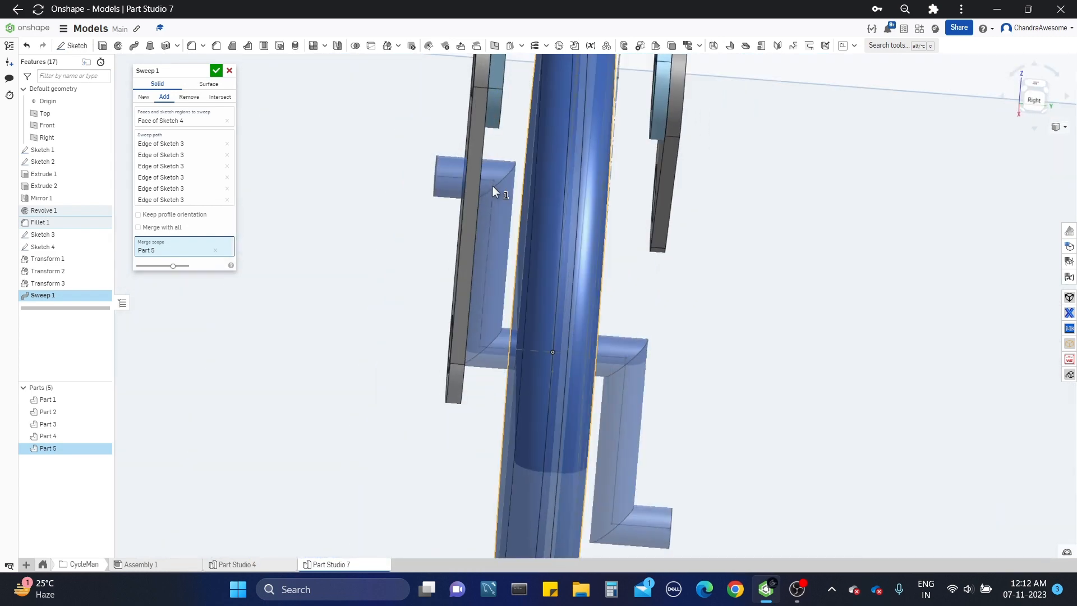
pyautogui.click(216, 71)
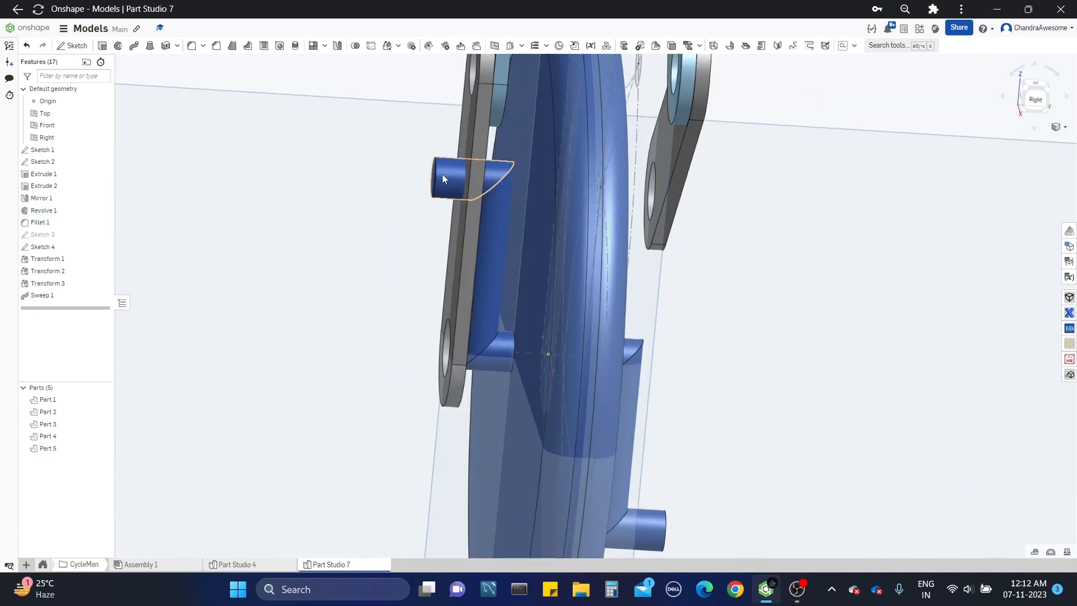
# Step: Open Sketch 4 for editing and set the small centre circle's offset to 0.02 in
pyautogui.moveTo(442, 174); pyautogui.dragTo(389, 144, button='right')
pyautogui.click(387, 153)
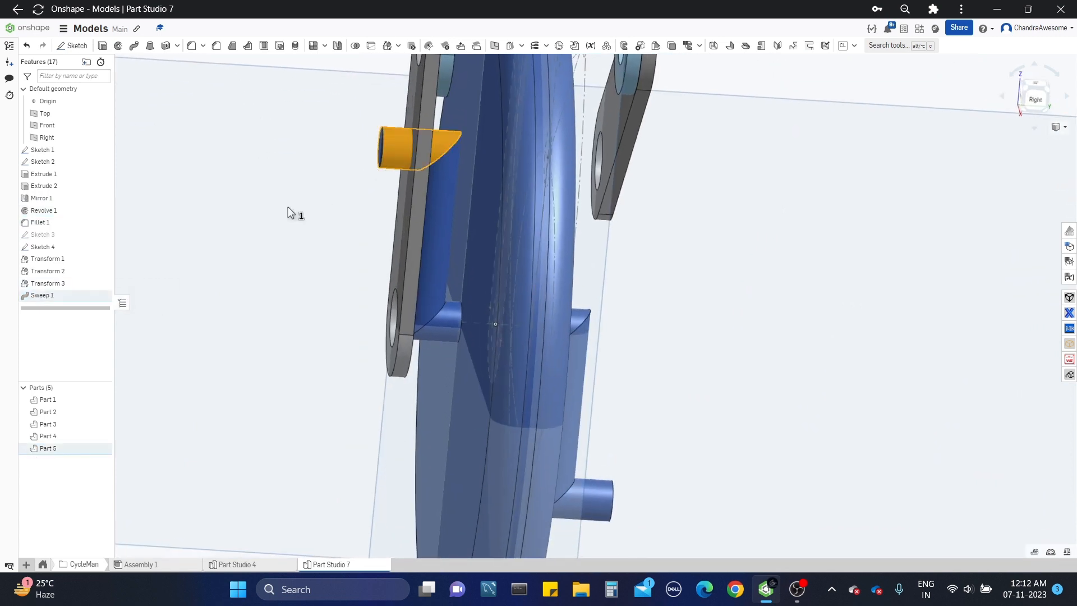
pyautogui.rightClick(89, 251)
pyautogui.click(114, 270)
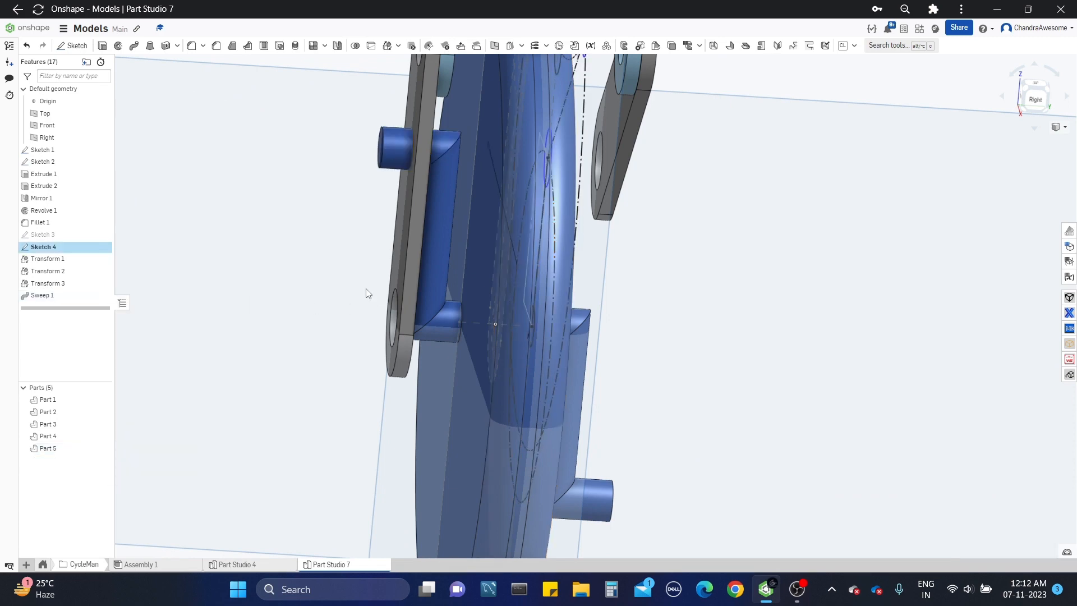
pyautogui.doubleClick(661, 372)
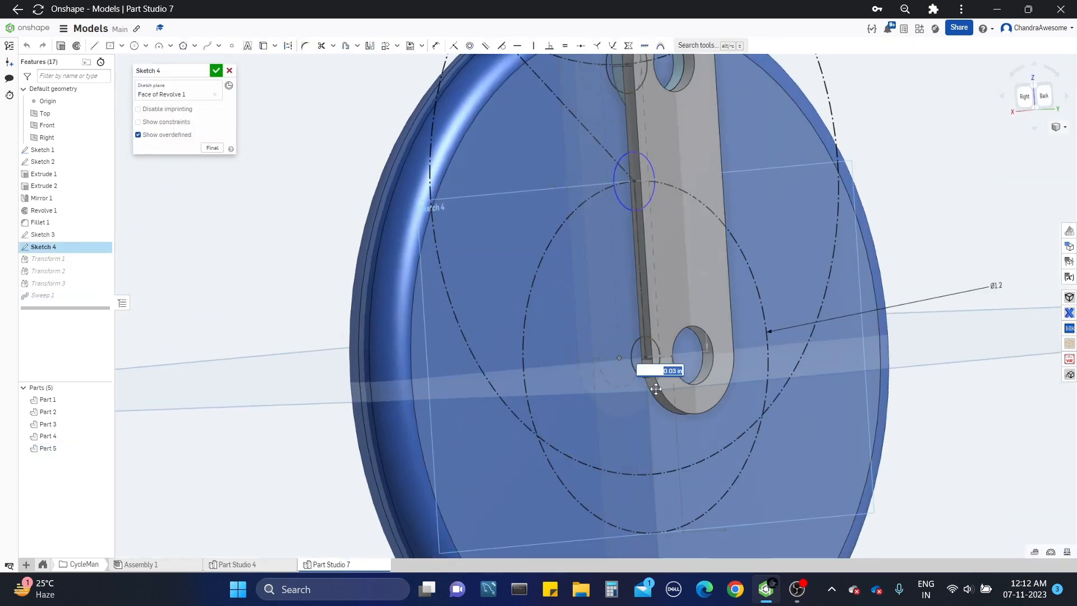
pyautogui.write('0.02')
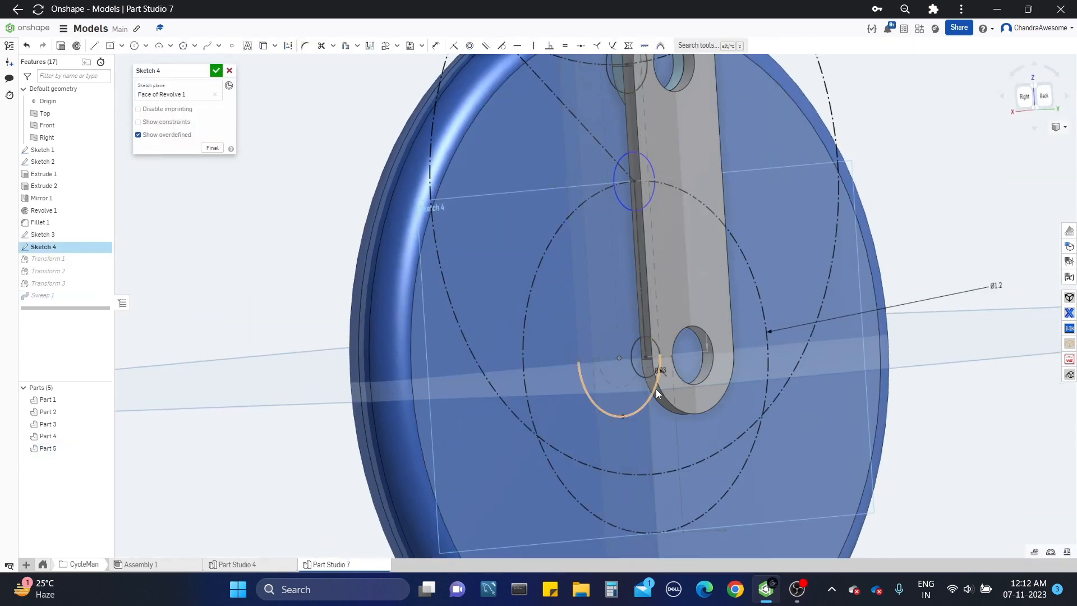
pyautogui.press('Return')
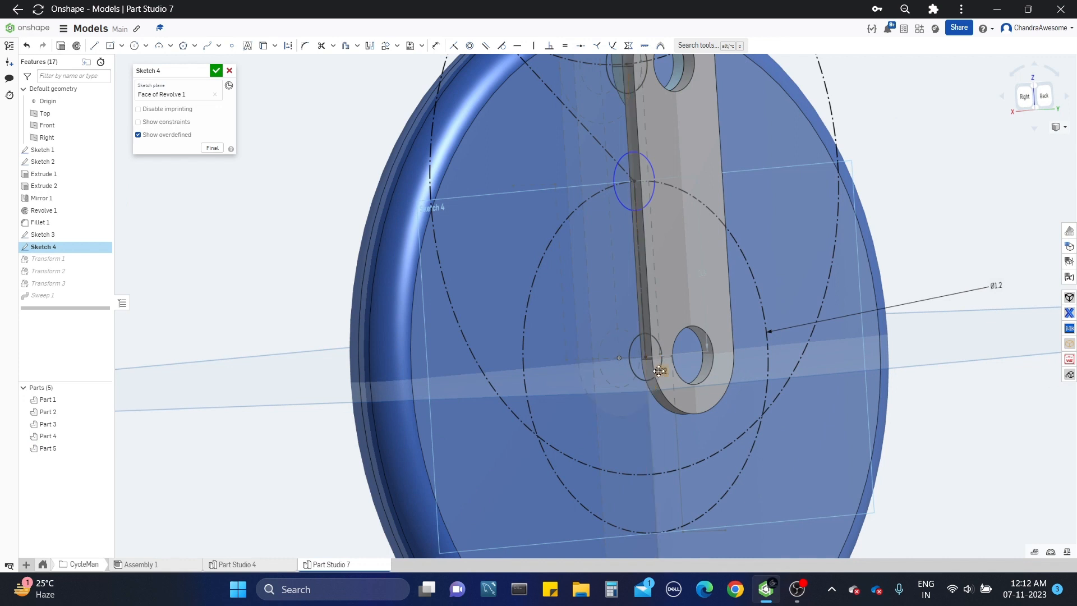
# Step: Set the small circle's offset in Sketch 4 to 0.035 in and finish the sketch
pyautogui.doubleClick(659, 371)
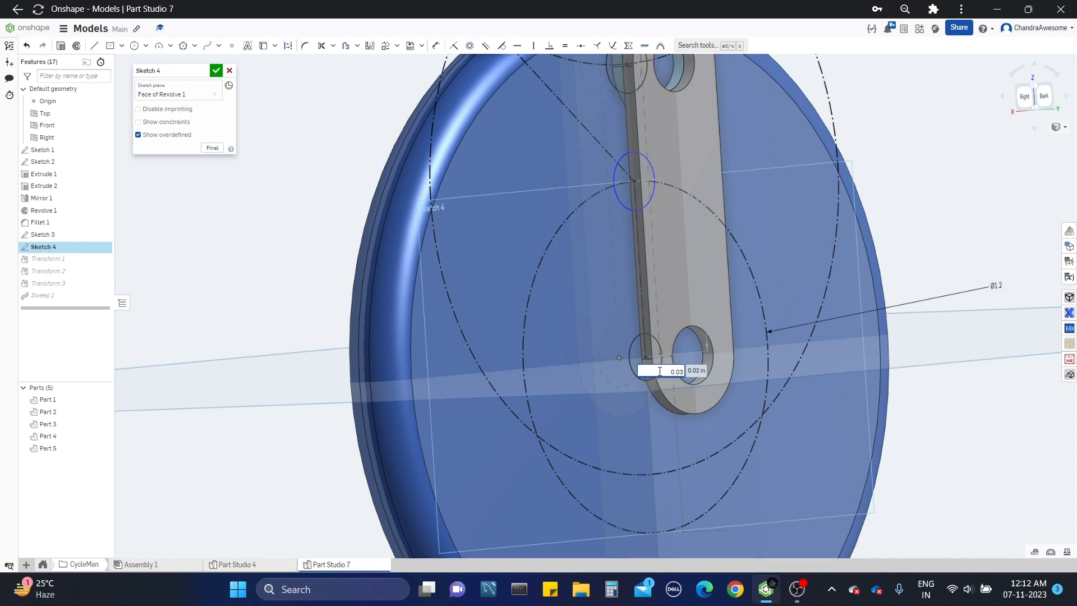
pyautogui.press('Return')
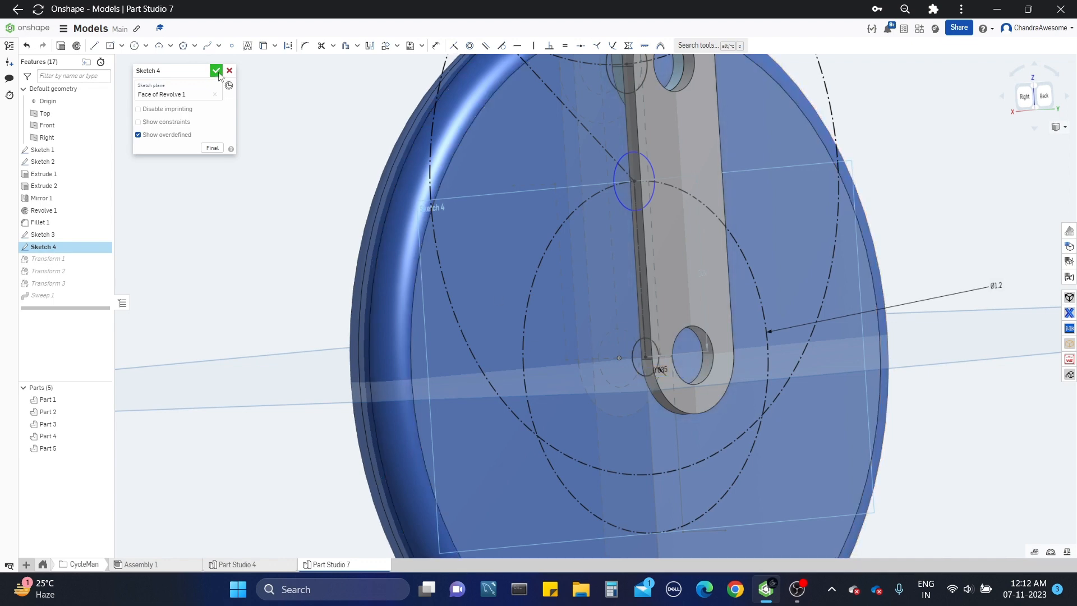
pyautogui.click(219, 74)
# Step: Edit Extrude 1, set the leg link's starting offset to 0.3 in, and accept the change
pyautogui.moveTo(566, 224)
pyautogui.mouseDown(button='right')
pyautogui.moveTo(711, 249)
pyautogui.moveTo(653, 242)
pyautogui.moveTo(654, 252)
pyautogui.mouseUp(button='right')
pyautogui.scroll(-3, 494, 192)
pyautogui.moveTo(493, 193); pyautogui.dragTo(466, 348, button='middle')
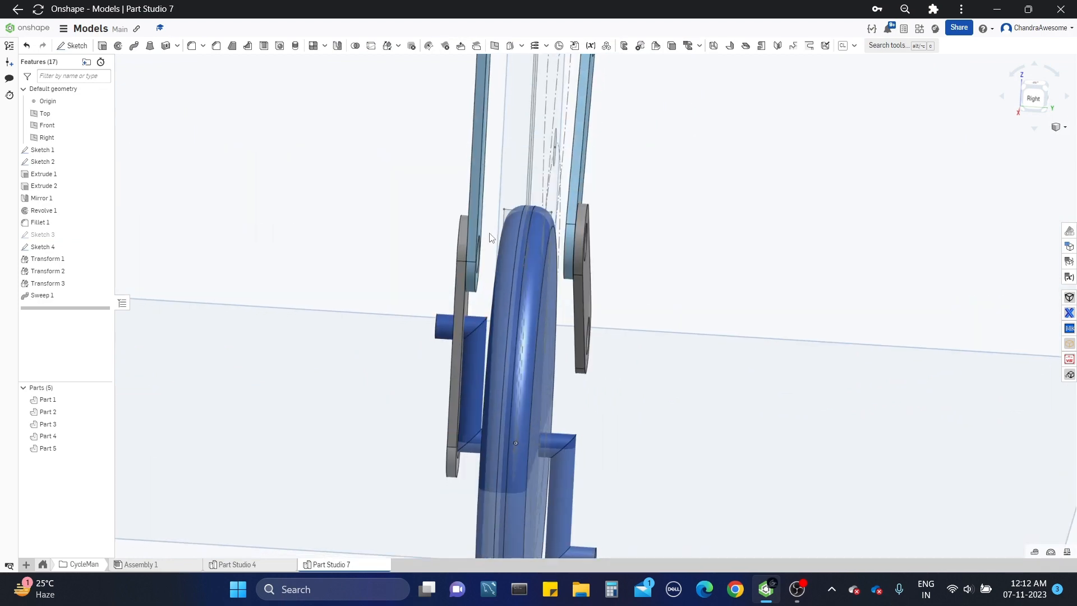
pyautogui.moveTo(489, 234); pyautogui.dragTo(502, 258, button='right')
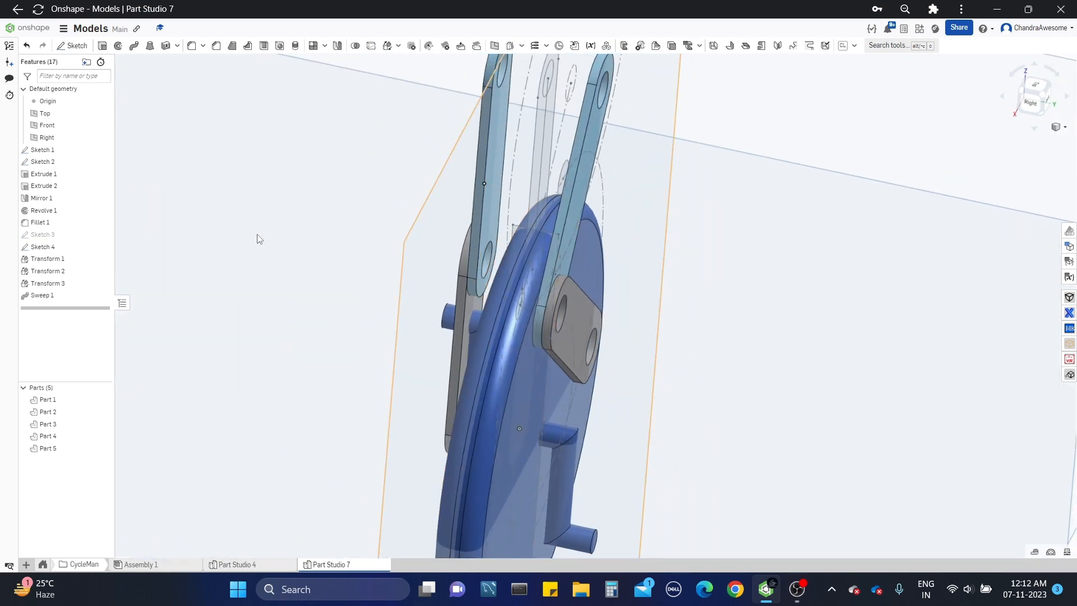
pyautogui.rightClick(56, 175)
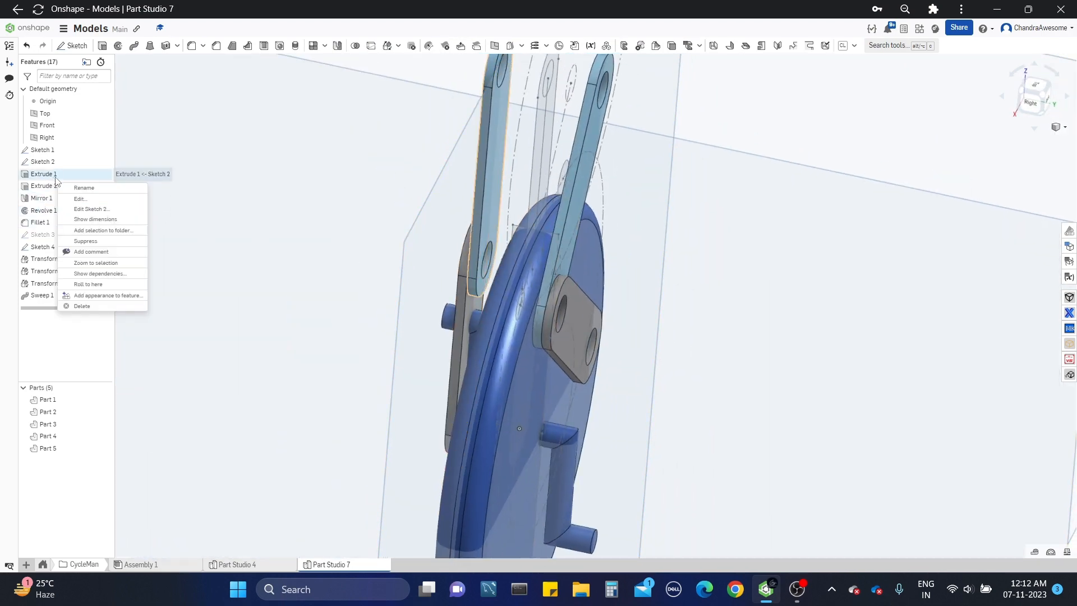
pyautogui.click(79, 199)
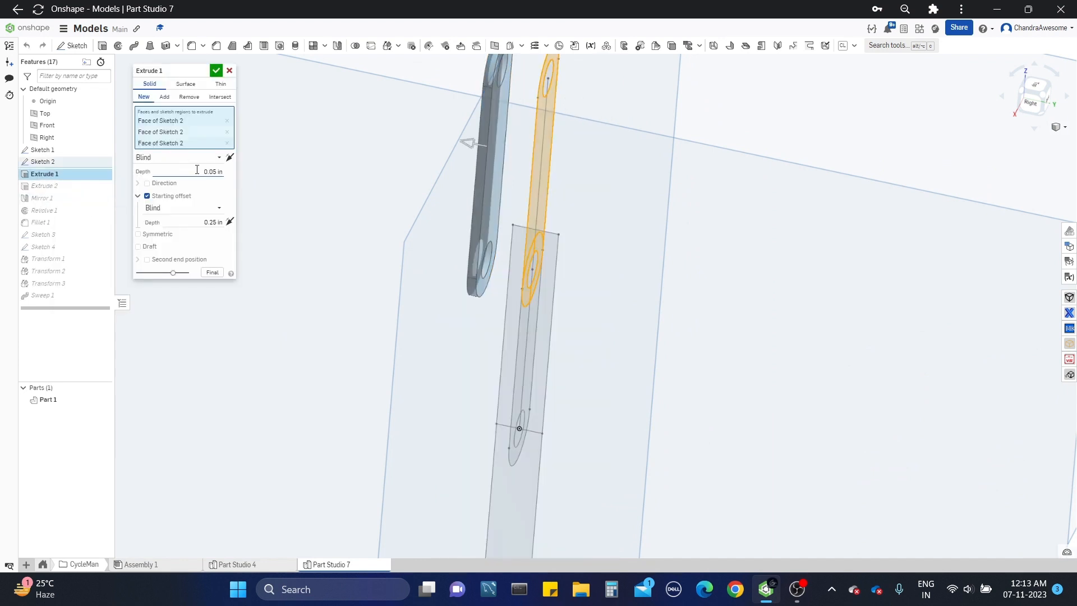
pyautogui.click(197, 170)
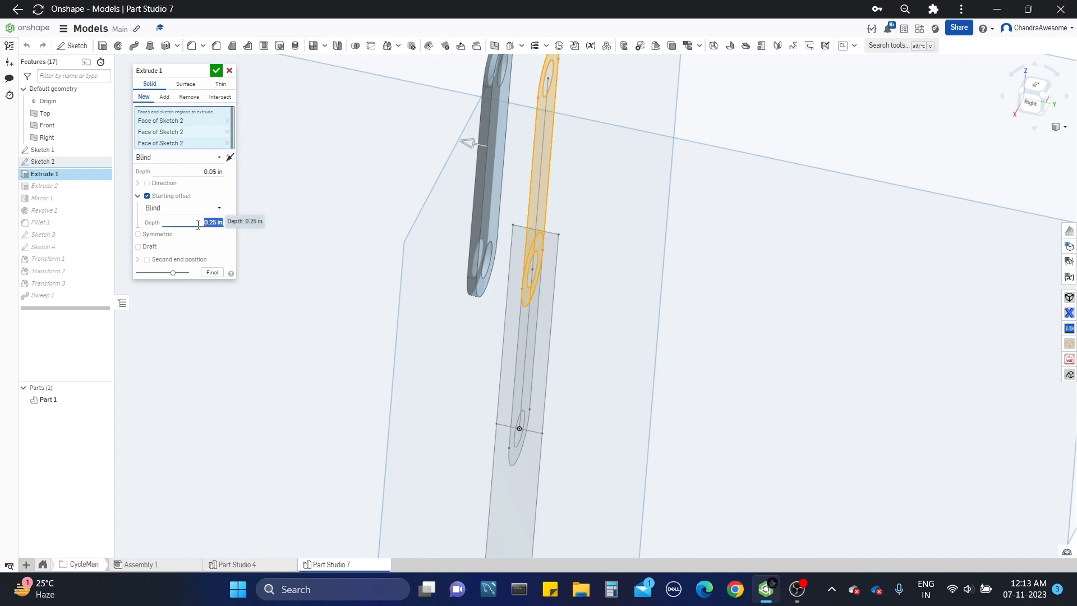
pyautogui.scroll(-3, 365, 228)
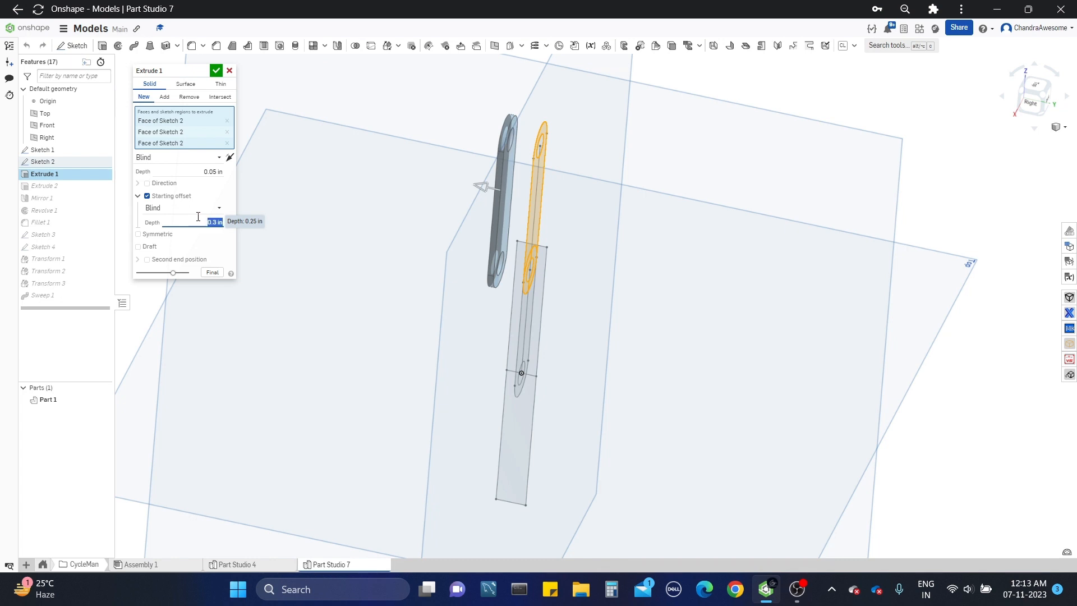
pyautogui.click(214, 72)
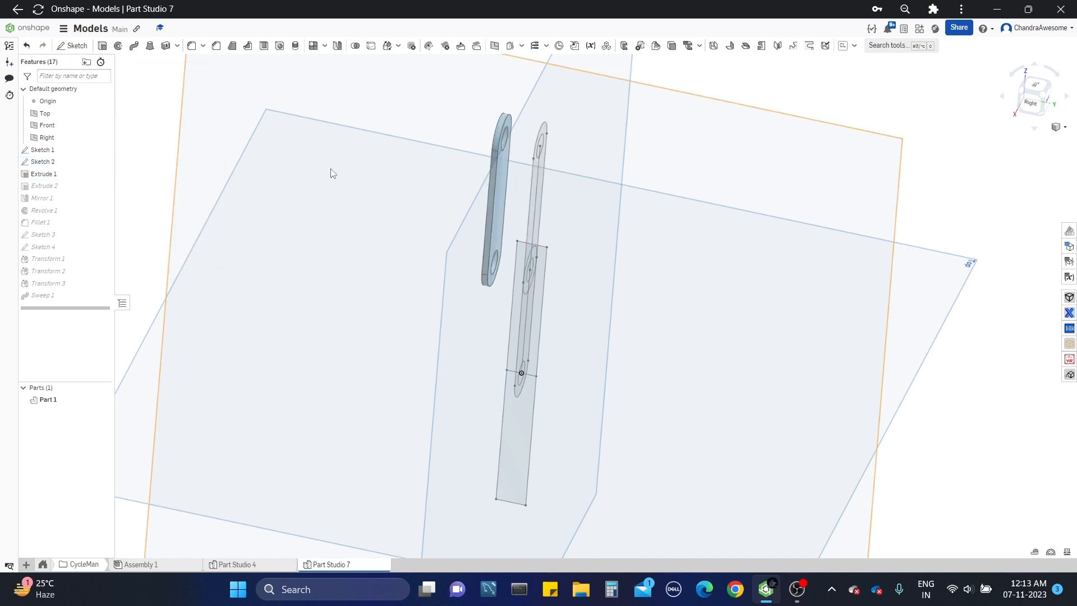
# Step: Examine the spacing between the leg links, the crank and the wheel from several angles
pyautogui.scroll(5, 505, 267)
pyautogui.scroll(3, 448, 354)
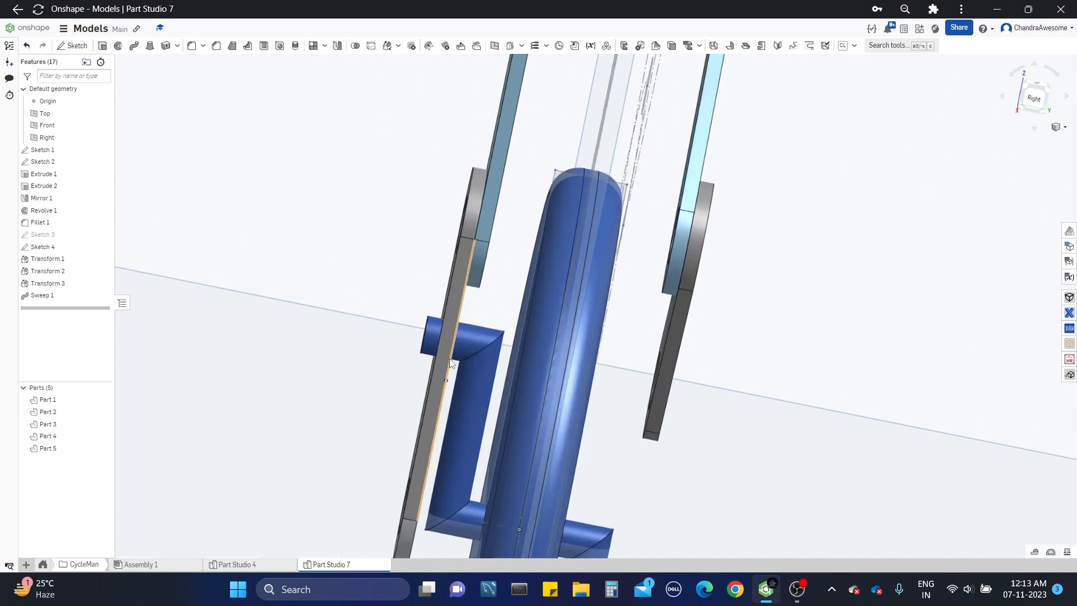
pyautogui.scroll(-2, 449, 354)
pyautogui.moveTo(451, 353); pyautogui.dragTo(480, 365, button='right')
pyautogui.scroll(-4, 481, 365)
pyautogui.scroll(-3, 595, 351)
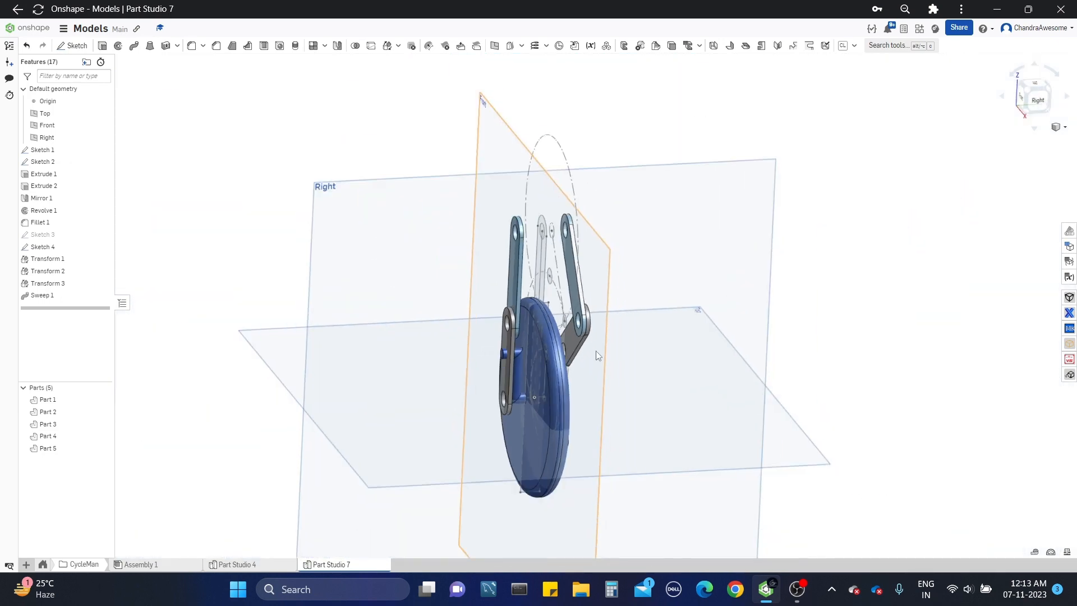
pyautogui.moveTo(596, 352); pyautogui.dragTo(550, 367, button='right')
# Step: Start a symmetric solid extrude of Sketch 2's upper hole circle between the two upper leg links
pyautogui.scroll(7, 572, 258)
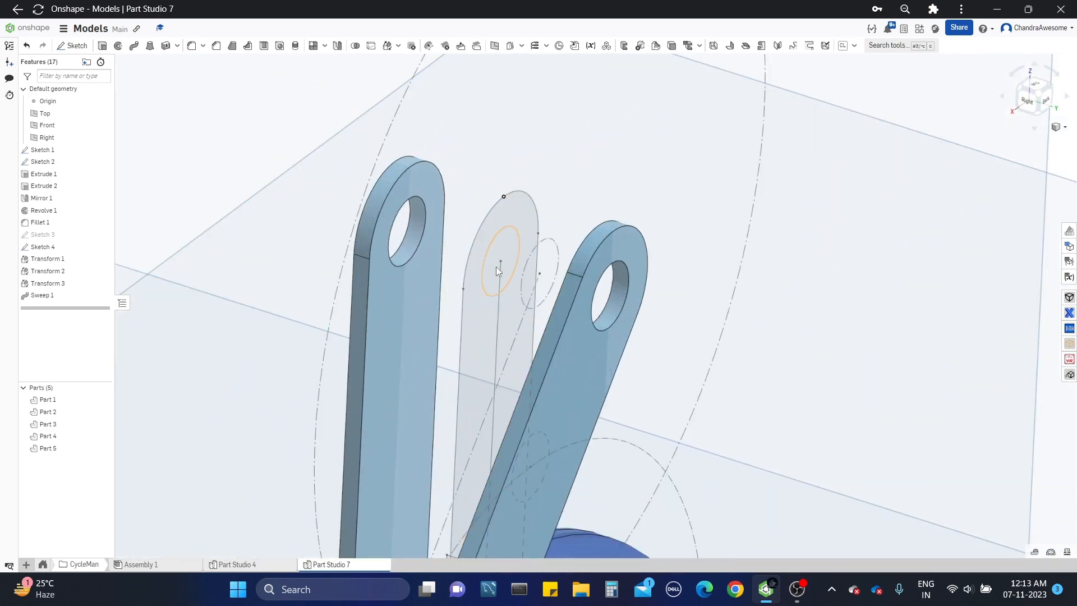
pyautogui.scroll(2, 496, 267)
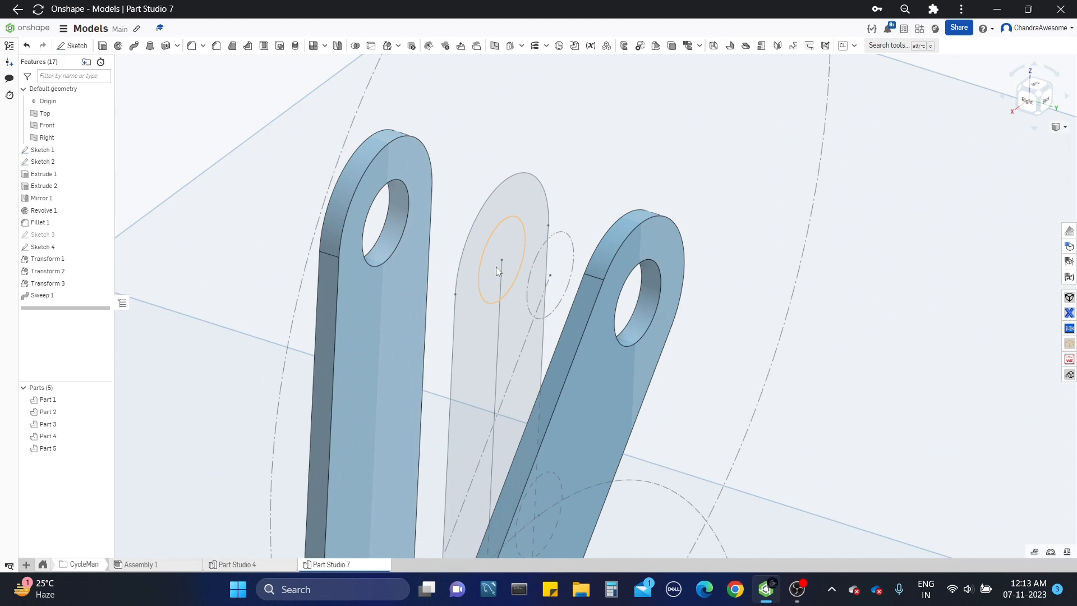
pyautogui.click(500, 250)
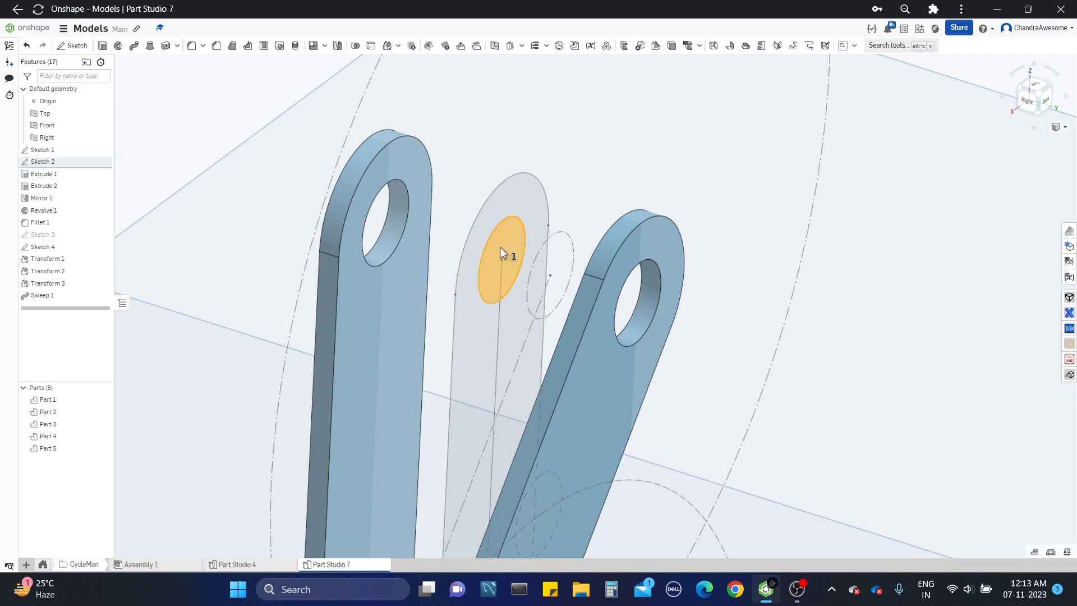
pyautogui.scroll(-2, 501, 247)
pyautogui.moveTo(501, 247); pyautogui.dragTo(495, 276, button='middle')
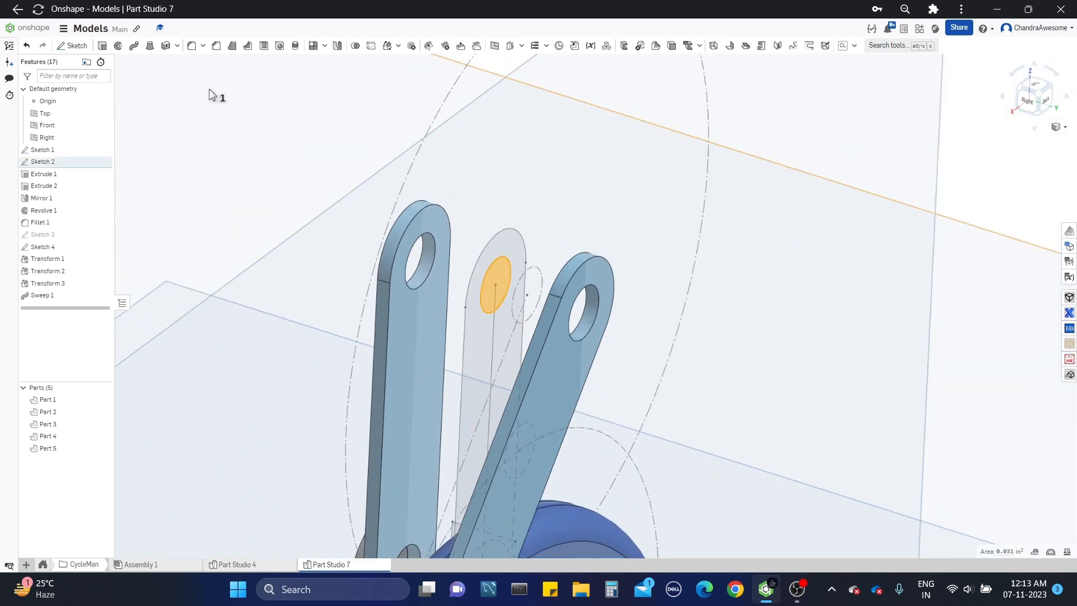
pyautogui.click(103, 48)
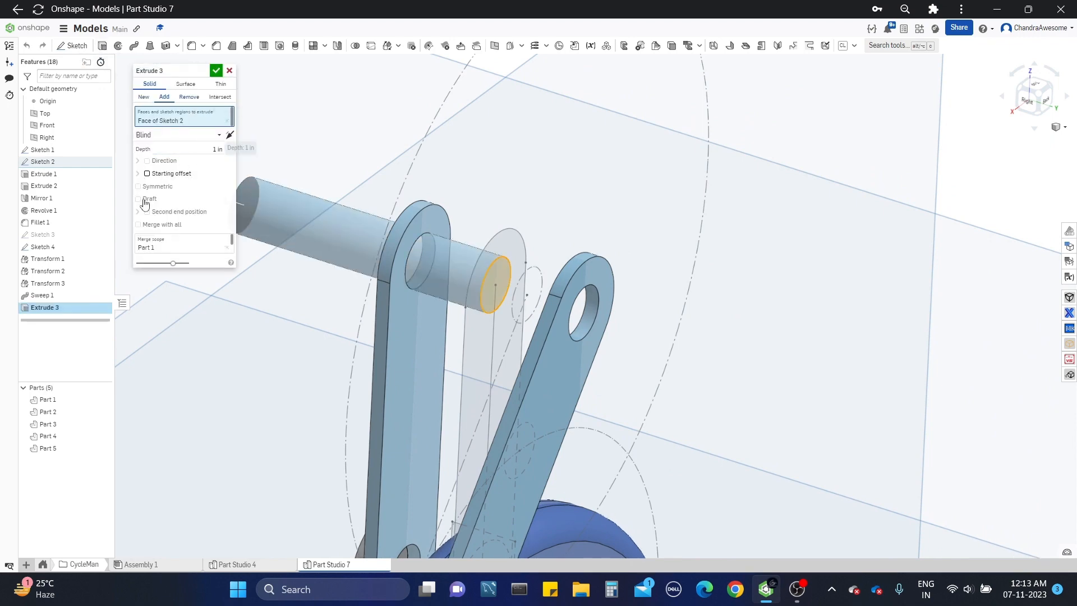
pyautogui.click(161, 187)
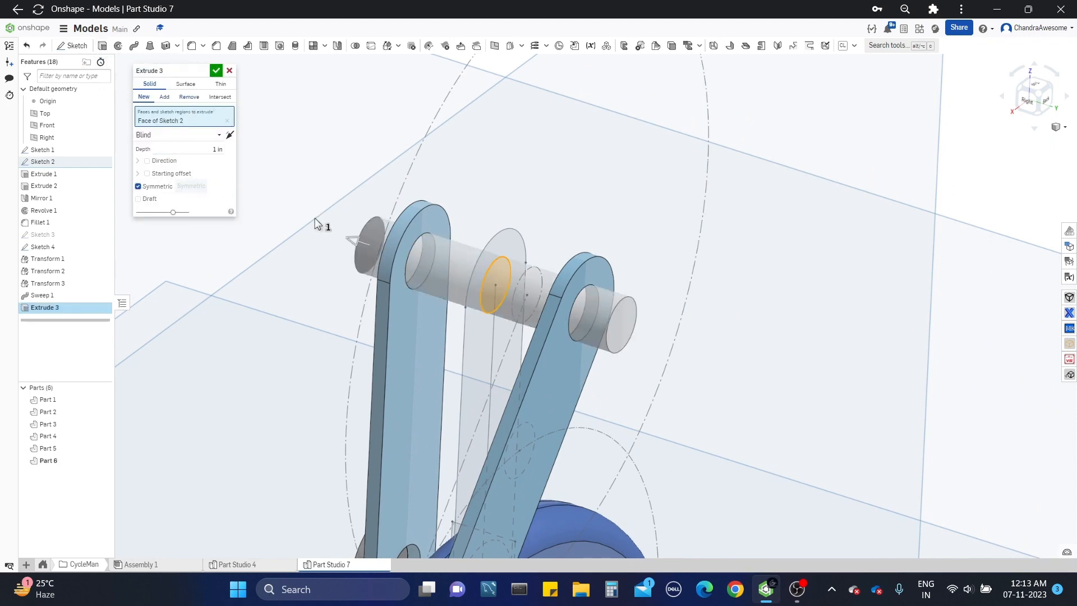
# Step: Set the symmetric hip pin extrusion's depth to 0.8 in
pyautogui.moveTo(317, 220); pyautogui.dragTo(375, 230, button='right')
pyautogui.click(204, 151)
pyautogui.scroll(-2, 204, 151)
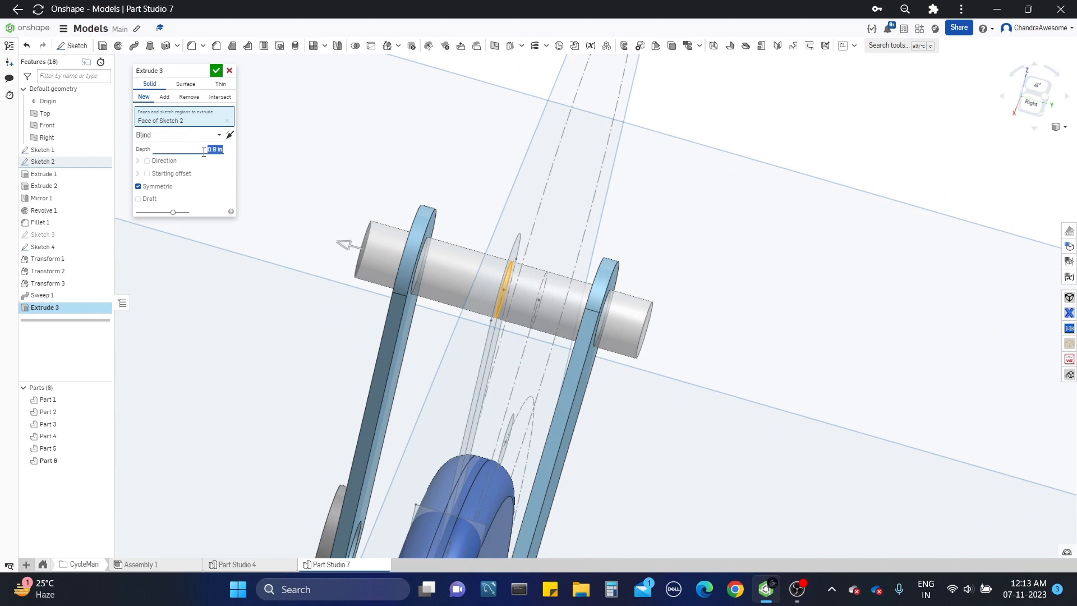
pyautogui.moveTo(305, 185); pyautogui.dragTo(313, 197, button='right')
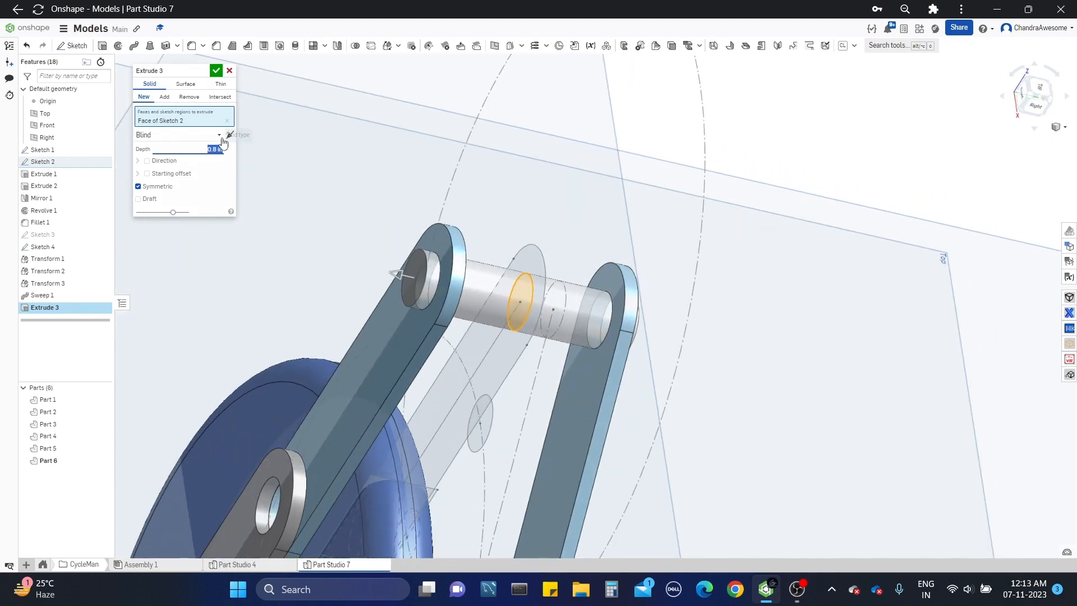
pyautogui.click(208, 135)
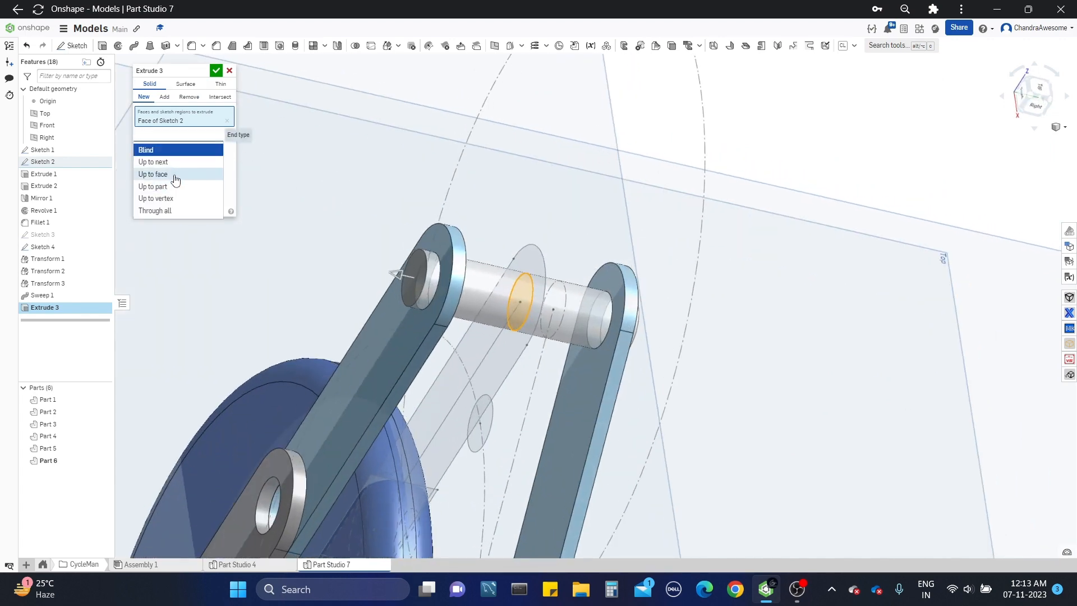
pyautogui.click(170, 174)
pyautogui.click(426, 245)
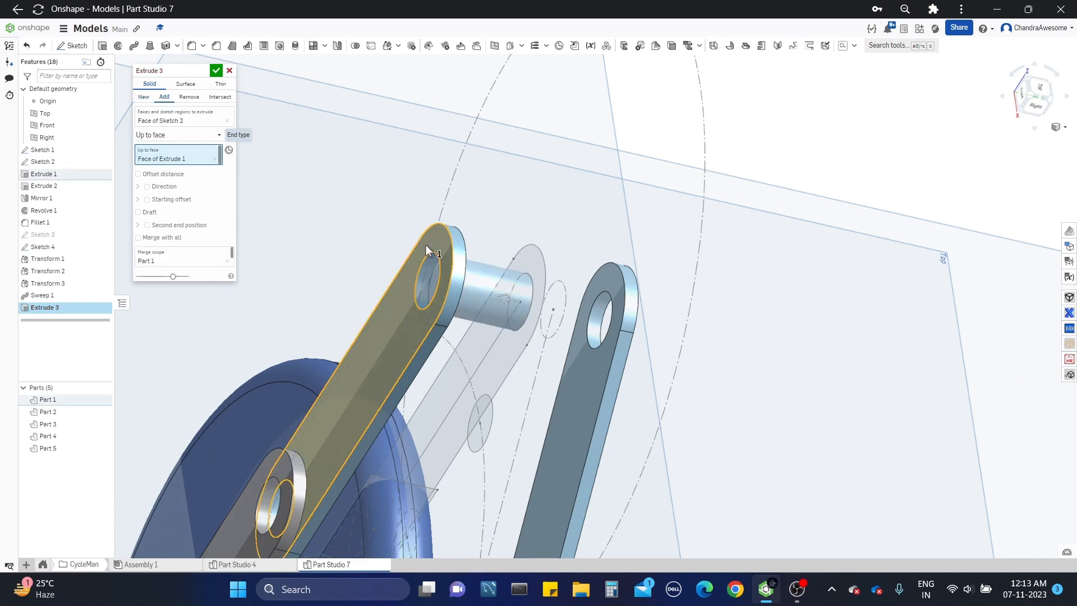
pyautogui.moveTo(426, 244); pyautogui.dragTo(405, 237, button='right')
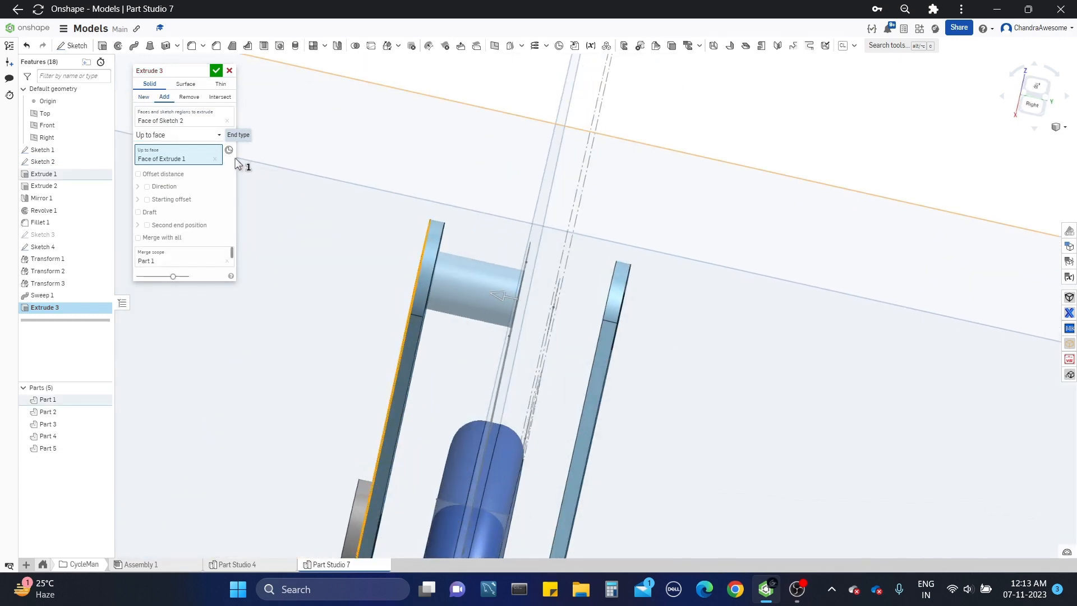
pyautogui.click(203, 159)
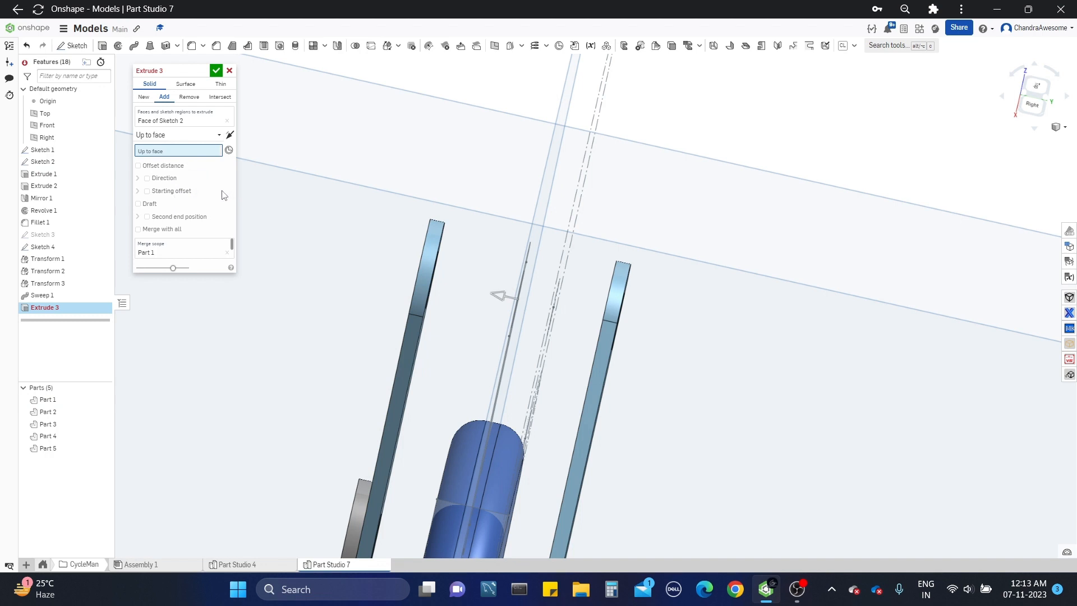
pyautogui.click(207, 144)
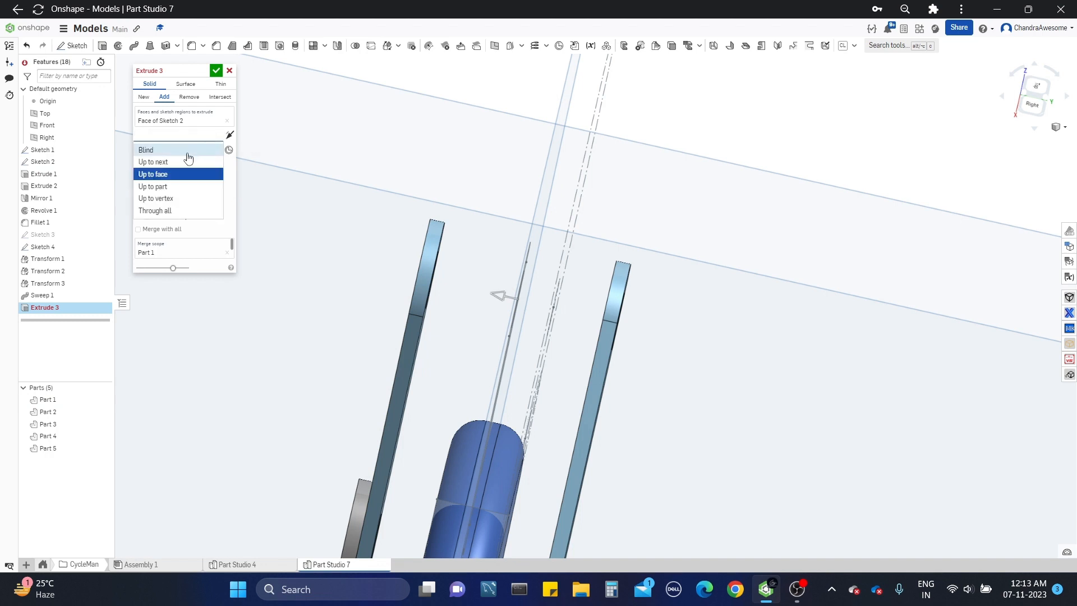
pyautogui.click(186, 150)
# Step: Set the symmetric blind hip pin extrusion's depth to 0.7 in and accept the feature
pyautogui.scroll(3, 387, 242)
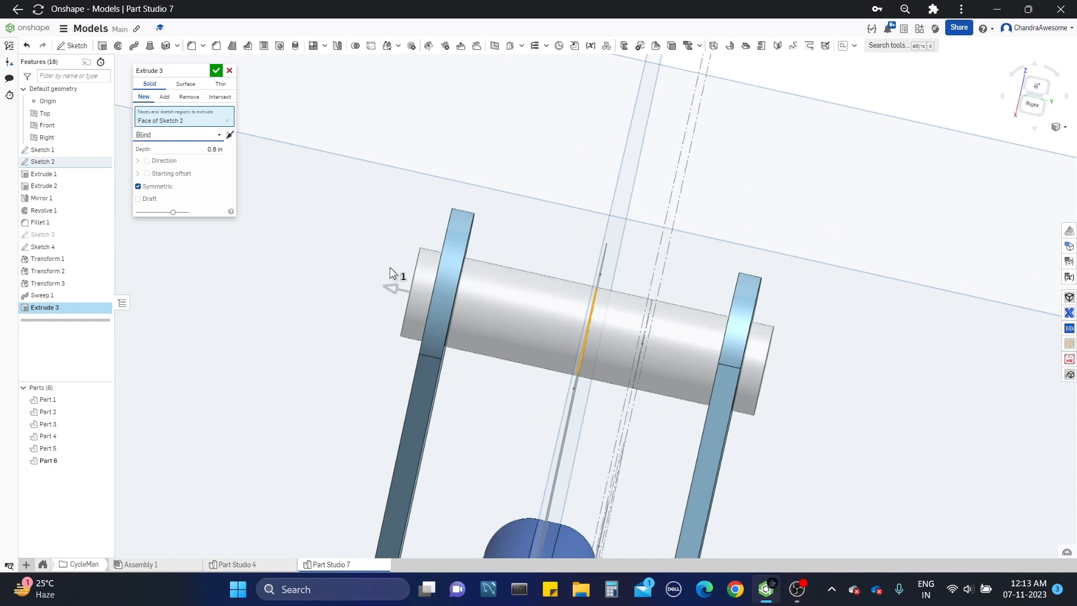
pyautogui.moveTo(401, 291); pyautogui.dragTo(409, 283)
pyautogui.scroll(3, 409, 281)
pyautogui.moveTo(412, 281); pyautogui.dragTo(483, 300, button='right')
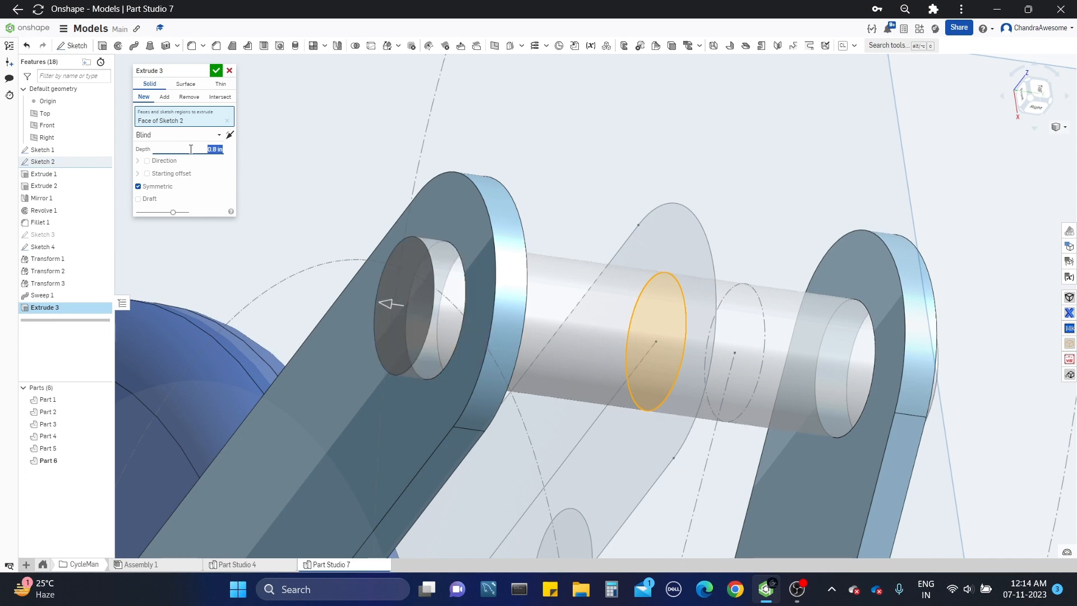
pyautogui.scroll(3, 422, 250)
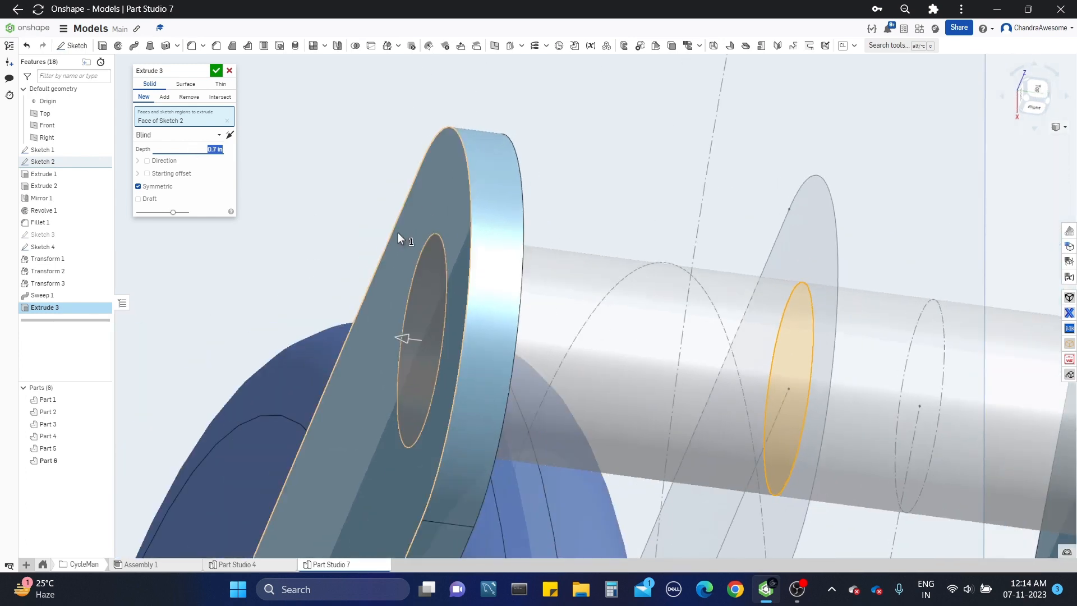
pyautogui.click(219, 73)
# Step: Examine the hip pin, leg links, wheel and crank from several angles
pyautogui.scroll(-7, 264, 205)
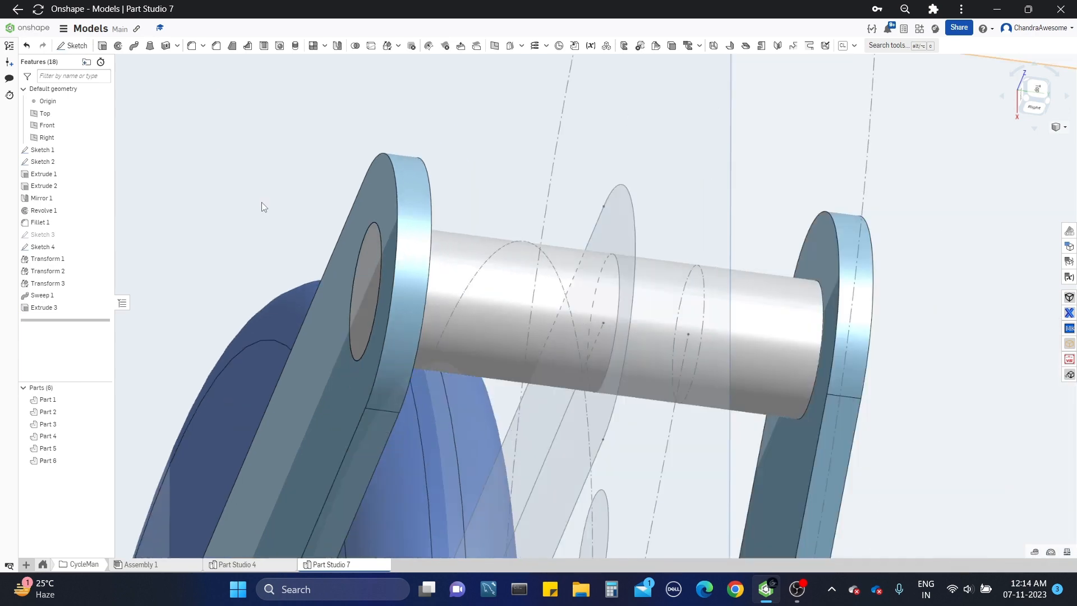
pyautogui.moveTo(553, 359); pyautogui.dragTo(440, 308, button='right')
pyautogui.scroll(-4, 470, 321)
pyautogui.scroll(4, 443, 272)
pyautogui.scroll(-4, 441, 309)
pyautogui.moveTo(600, 379); pyautogui.dragTo(694, 366, button='middle')
pyautogui.scroll(4, 563, 352)
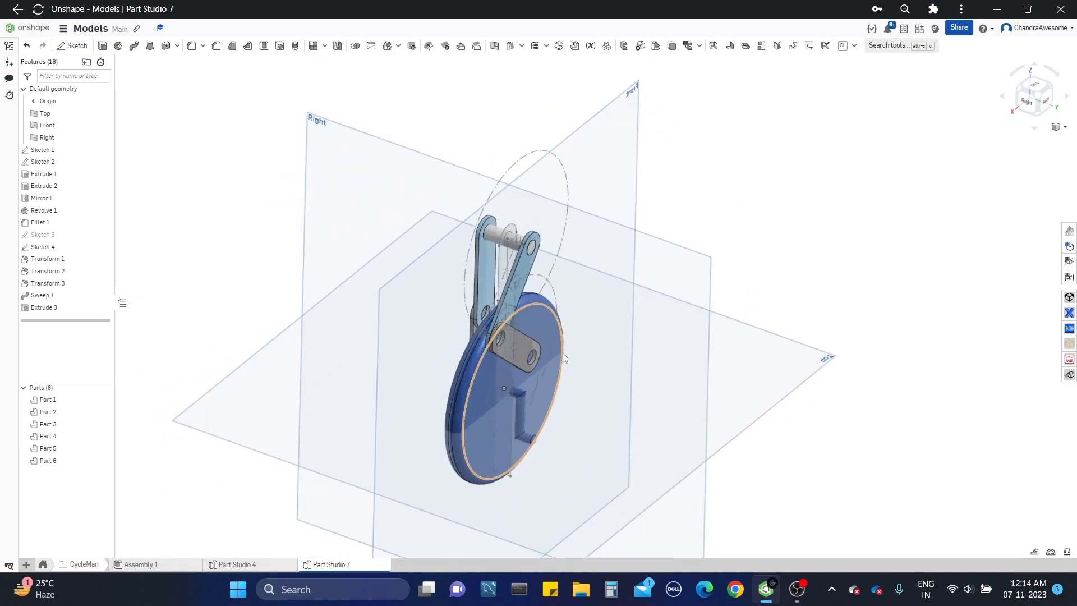
pyautogui.moveTo(563, 353); pyautogui.dragTo(562, 339, button='right')
pyautogui.scroll(-3, 558, 351)
pyautogui.moveTo(555, 355); pyautogui.dragTo(549, 362, button='middle')
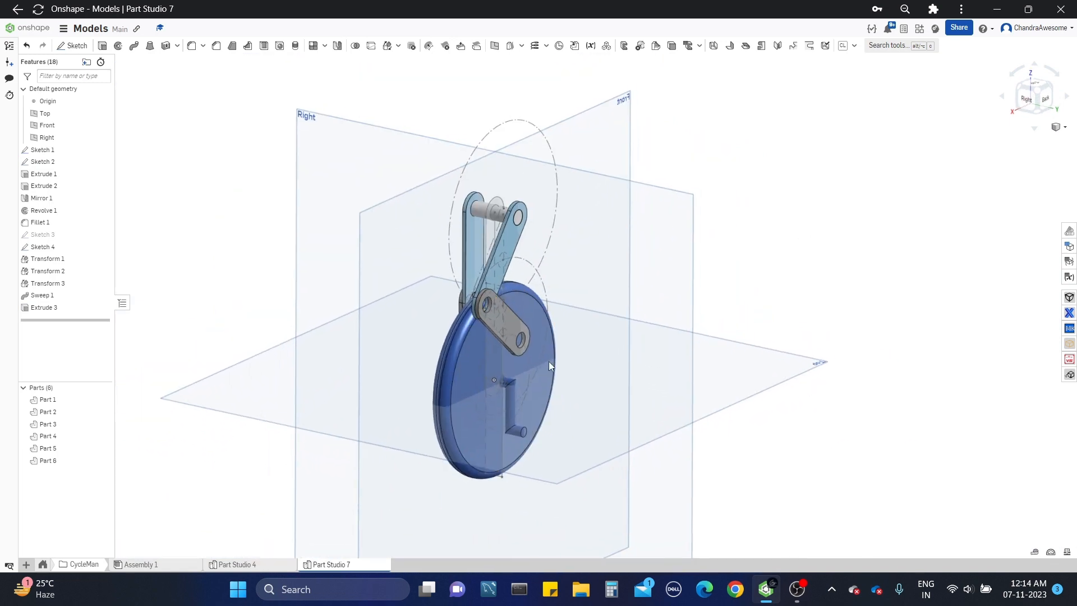
# Step: Create a new assembly and insert all the parts of Part Studio 7 into it
pyautogui.click(25, 564)
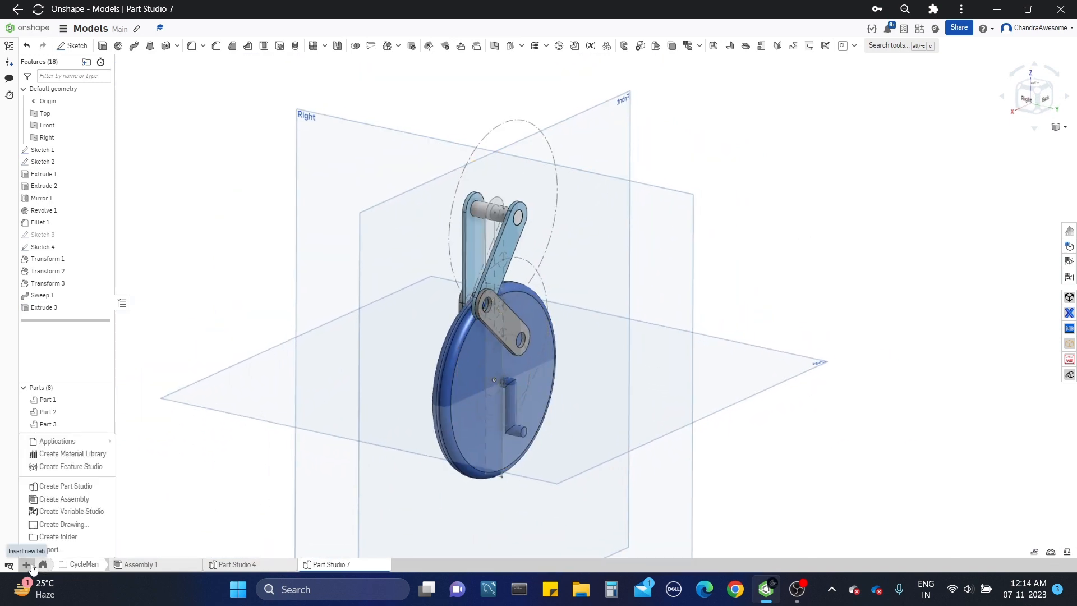
pyautogui.click(82, 501)
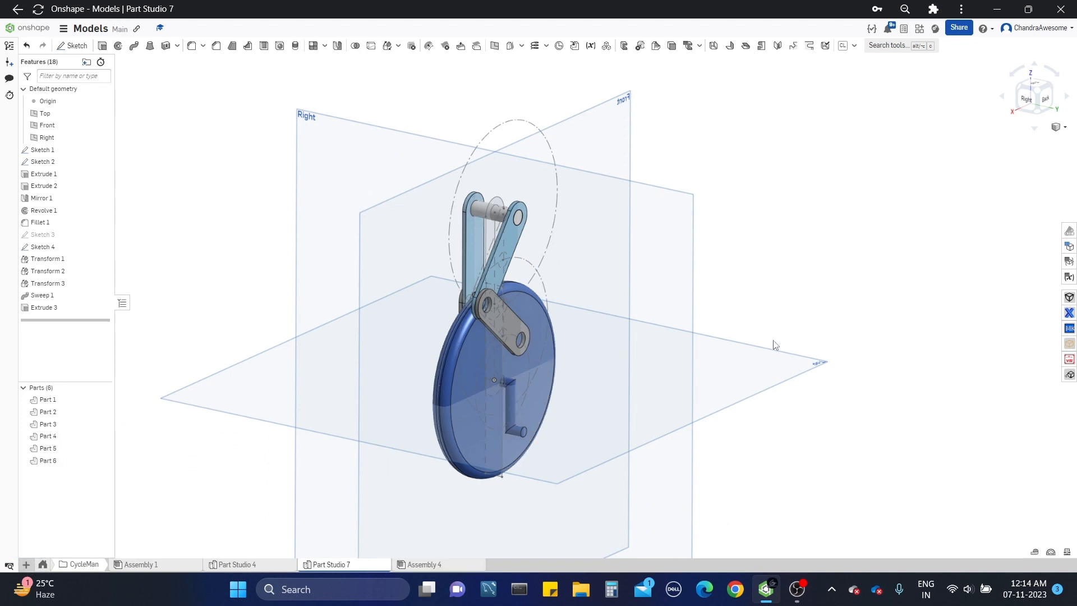
pyautogui.scroll(-2, 774, 345)
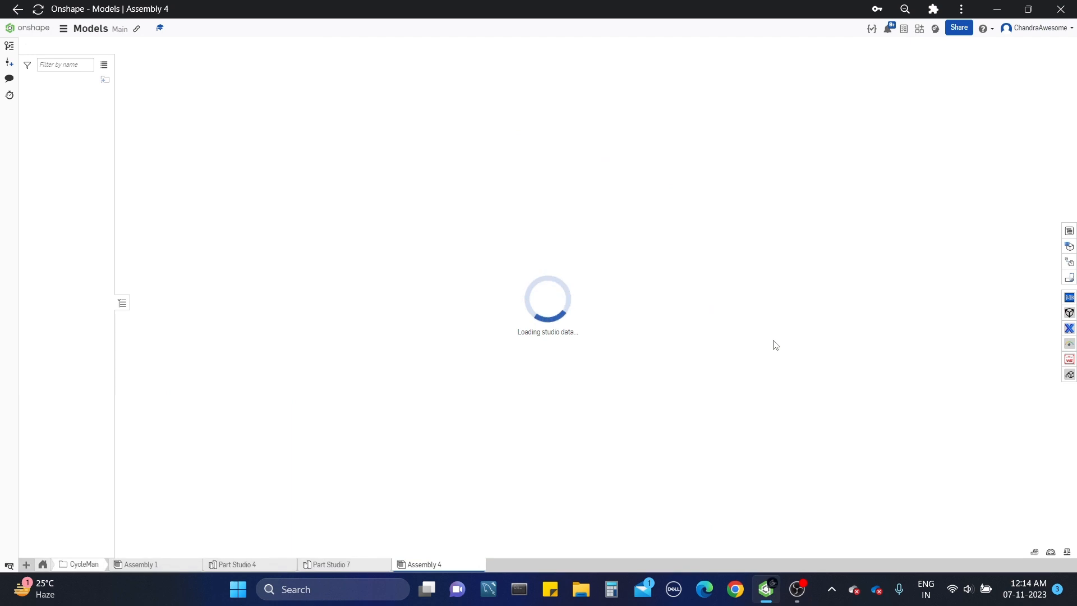
pyautogui.click(90, 45)
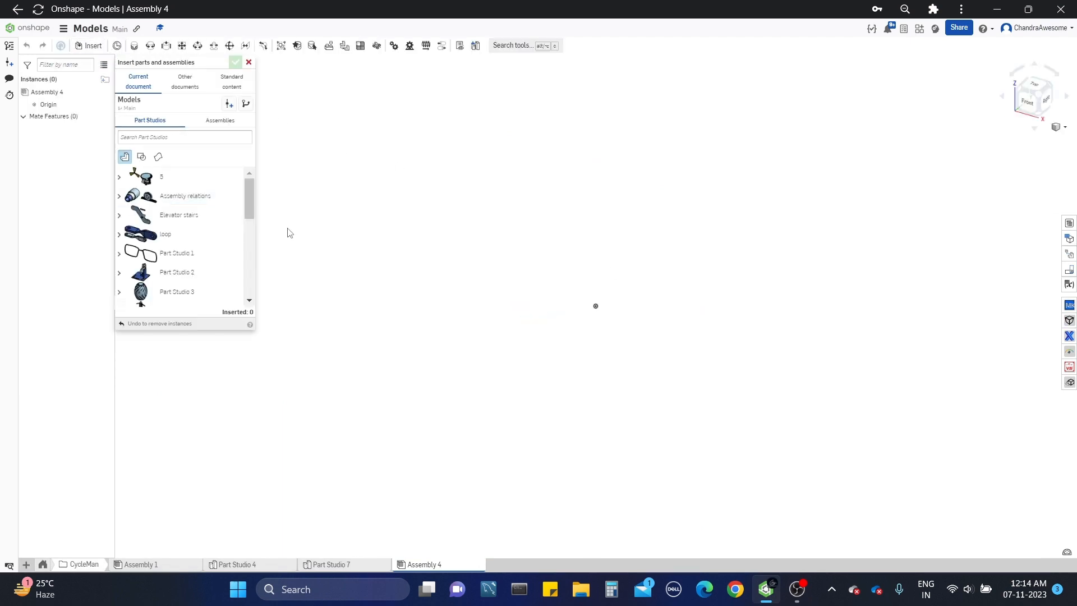
pyautogui.scroll(-5, 228, 224)
pyautogui.click(207, 303)
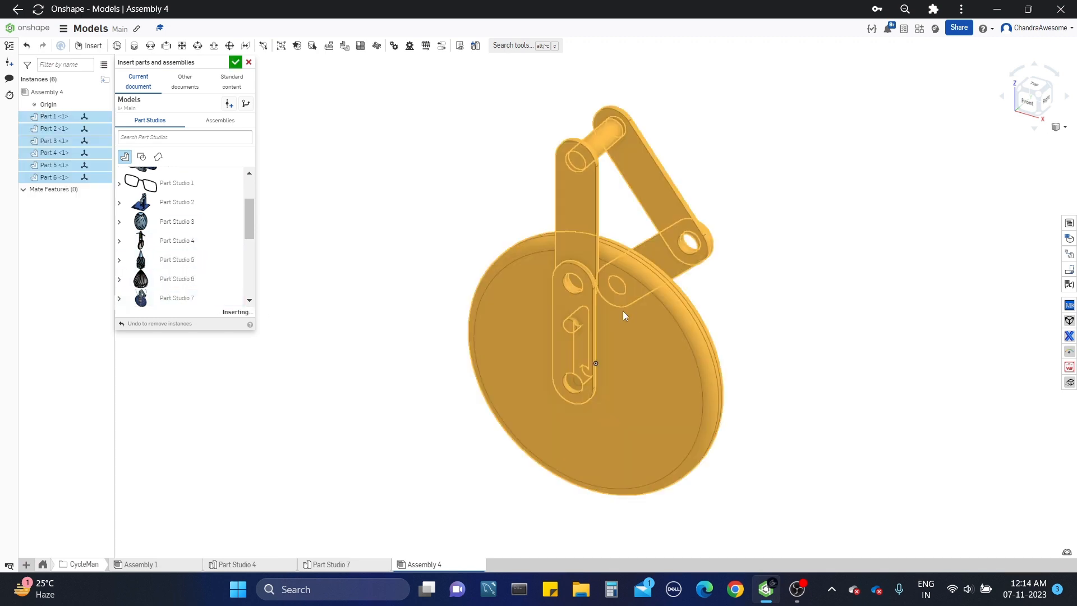
pyautogui.click(637, 309)
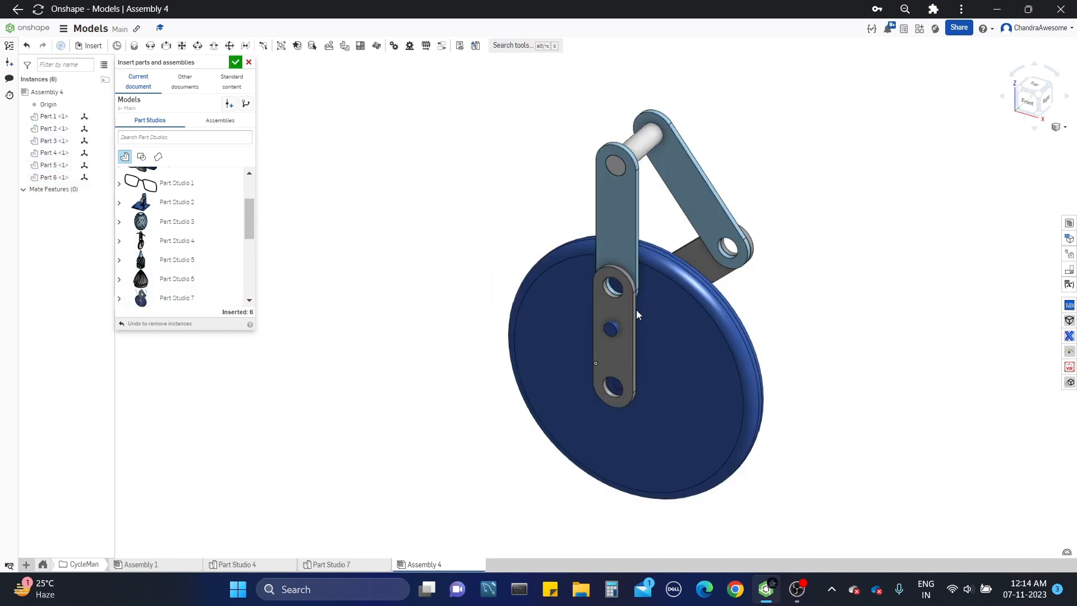
pyautogui.click(235, 62)
# Step: Pull the wheel away from the leg links and add a revolute mate between the assembly origin and the wheel's centre
pyautogui.moveTo(469, 253); pyautogui.dragTo(610, 165, button='right')
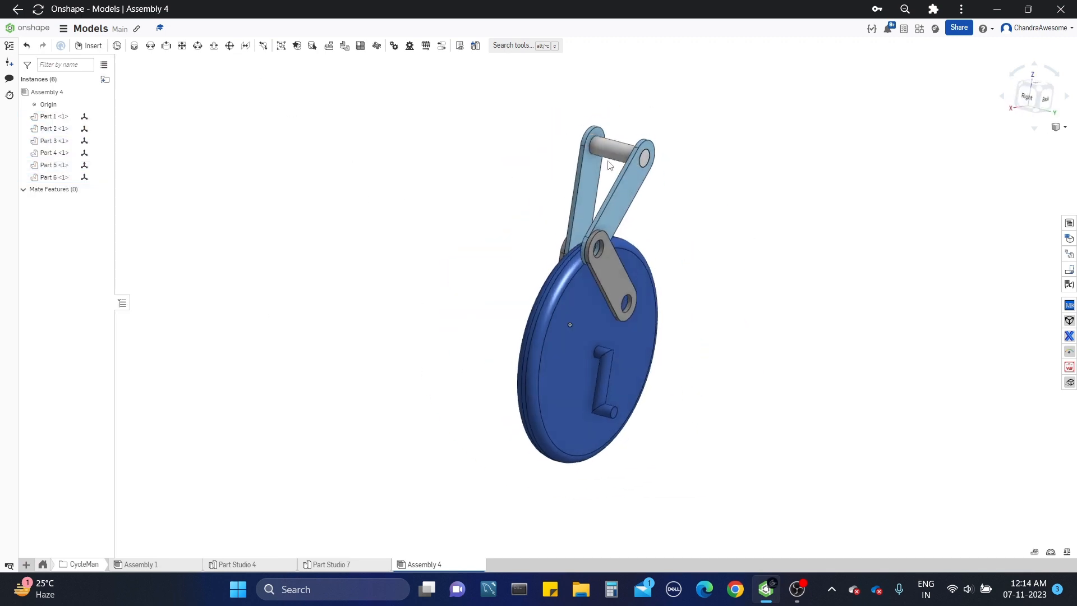
pyautogui.moveTo(566, 318); pyautogui.dragTo(412, 321)
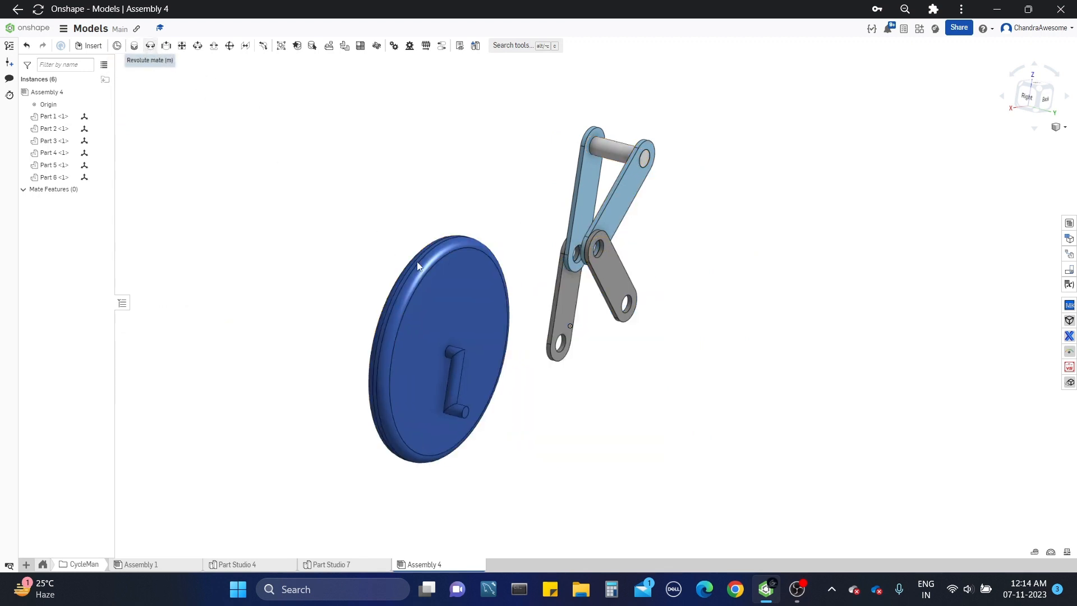
pyautogui.press('m')
pyautogui.scroll(3, 589, 345)
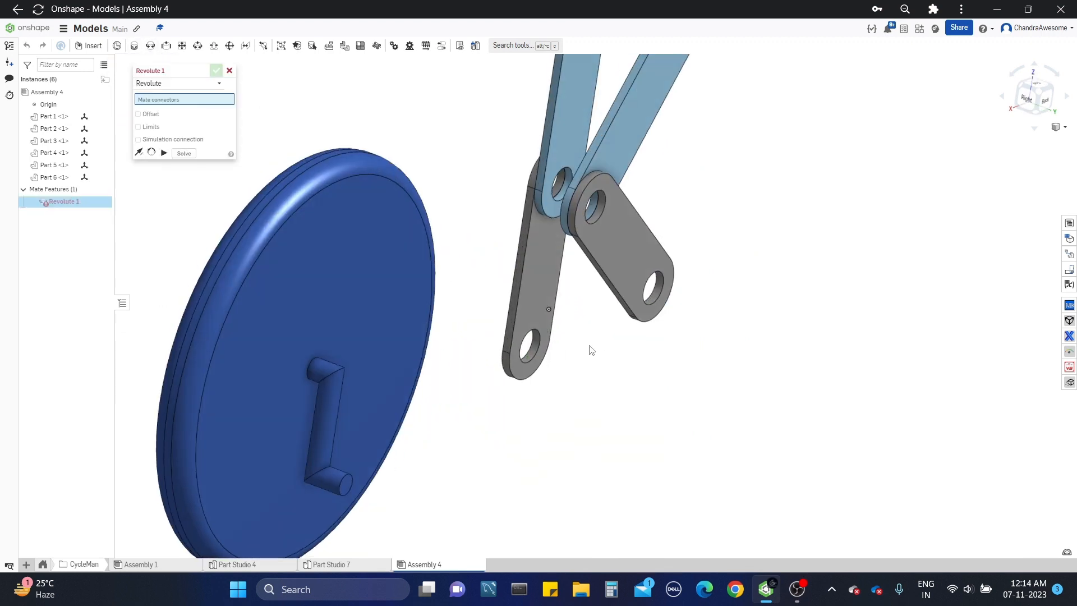
pyautogui.click(552, 310)
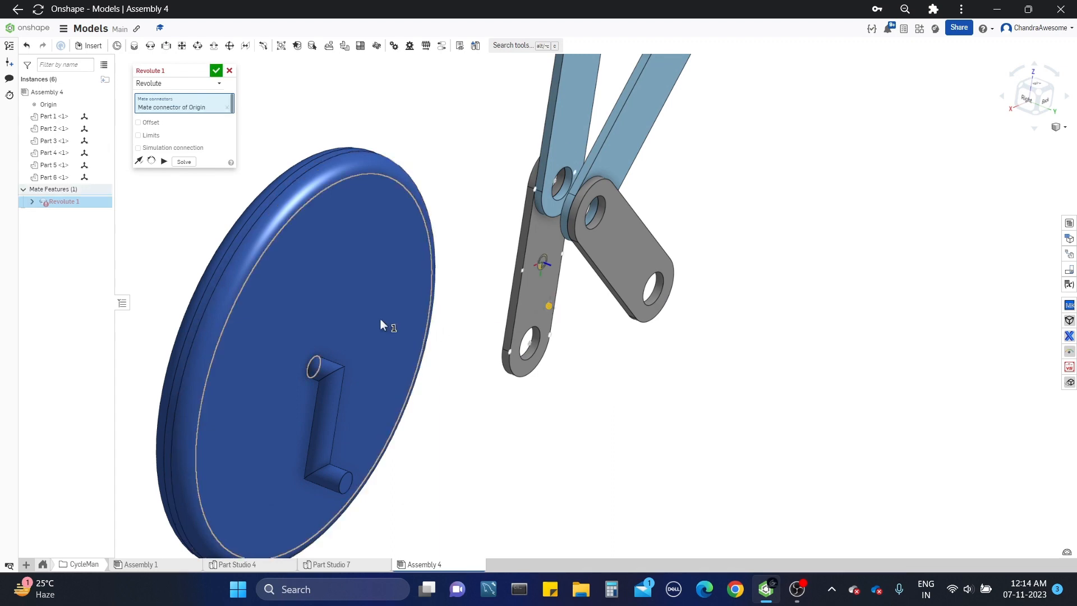
pyautogui.scroll(4, 237, 251)
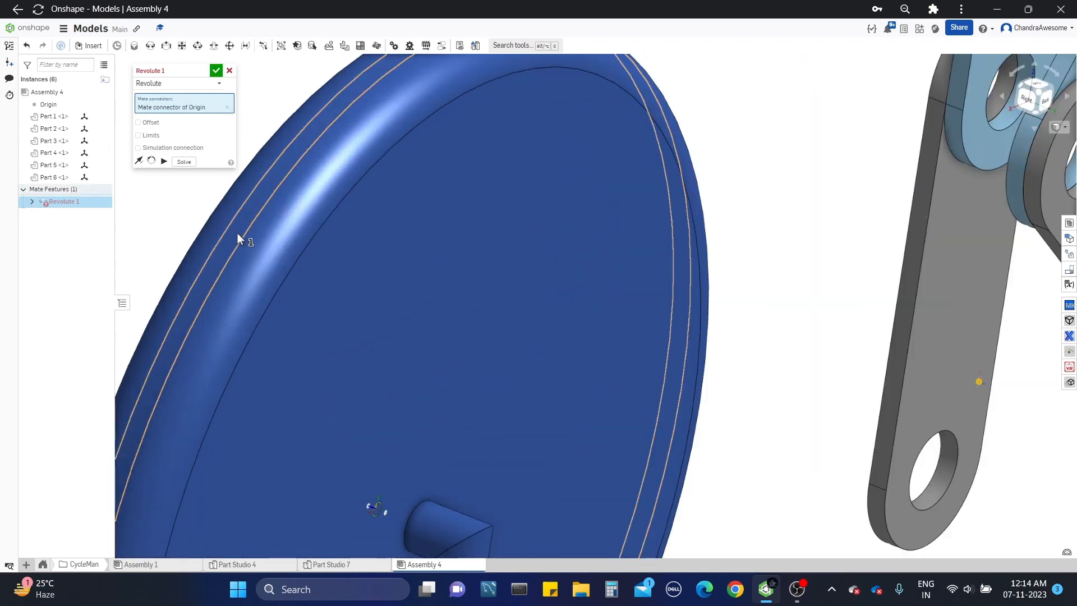
pyautogui.click(237, 238)
pyautogui.click(361, 250)
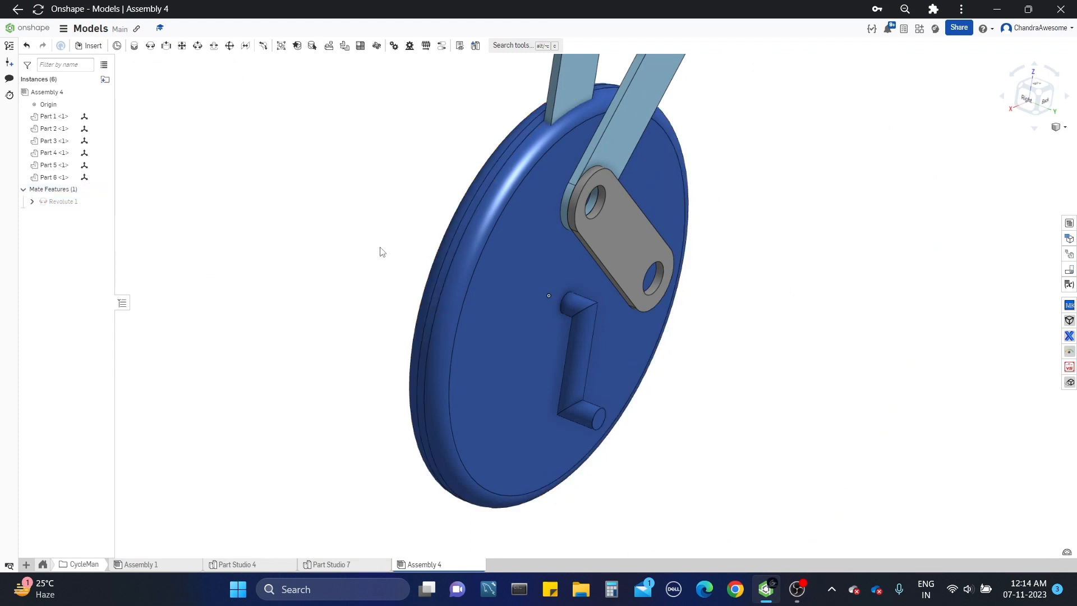
# Step: Spread the hip pin, both upper leg links and the exposed lower leg link apart around the wheel
pyautogui.scroll(-4, 582, 337)
pyautogui.moveTo(610, 314); pyautogui.dragTo(612, 341, button='middle')
pyautogui.moveTo(611, 341)
pyautogui.mouseDown(button='right')
pyautogui.moveTo(621, 347)
pyautogui.moveTo(588, 355)
pyautogui.moveTo(606, 337)
pyautogui.mouseUp(button='right')
pyautogui.scroll(2, 568, 323)
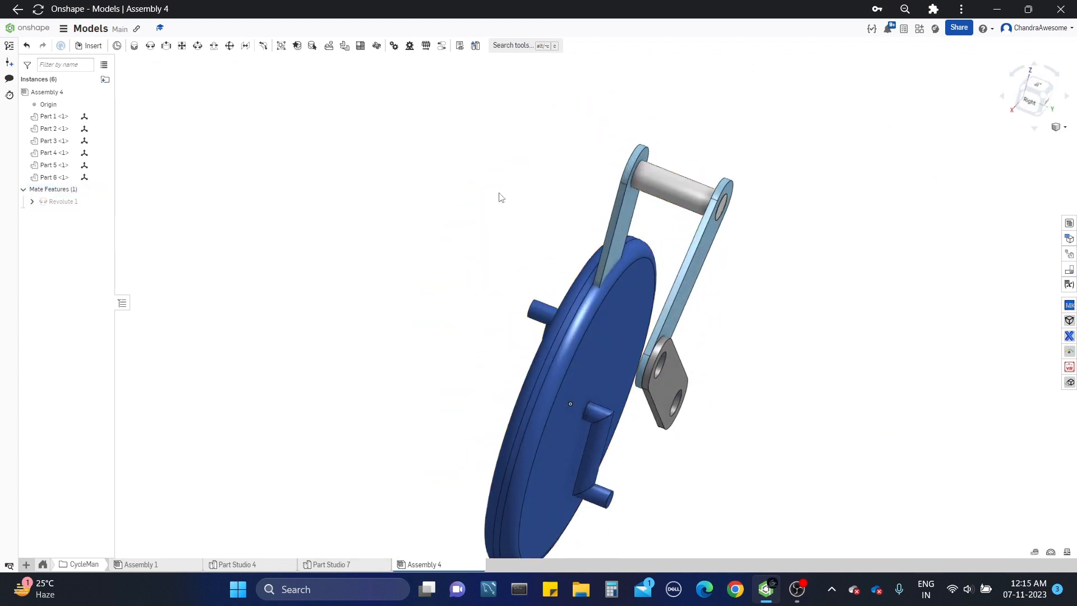
pyautogui.moveTo(499, 193); pyautogui.dragTo(452, 190)
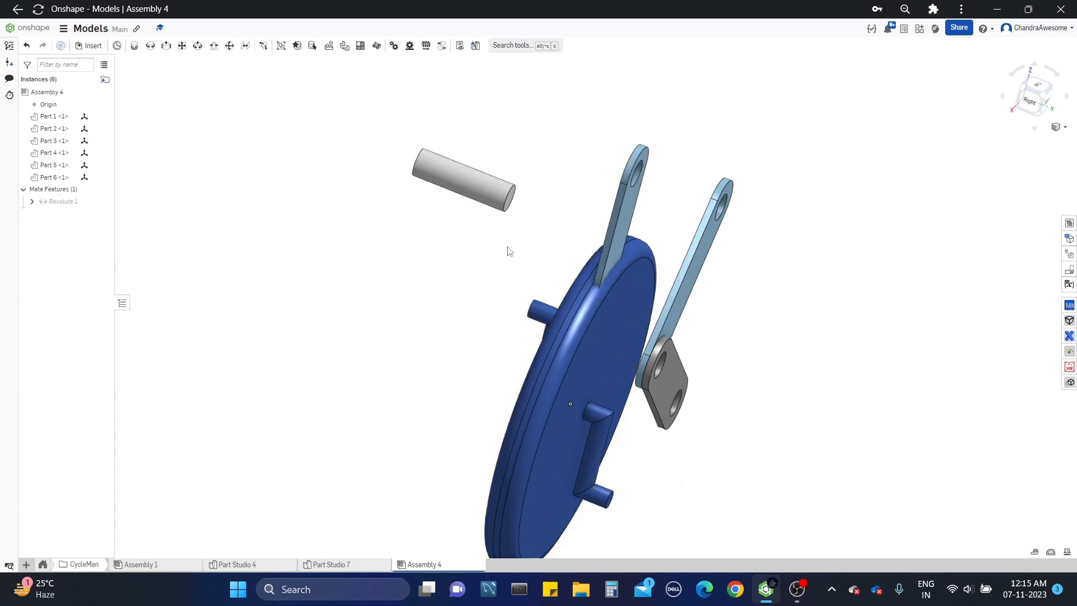
pyautogui.moveTo(508, 247); pyautogui.dragTo(431, 243)
pyautogui.moveTo(668, 325); pyautogui.dragTo(782, 343)
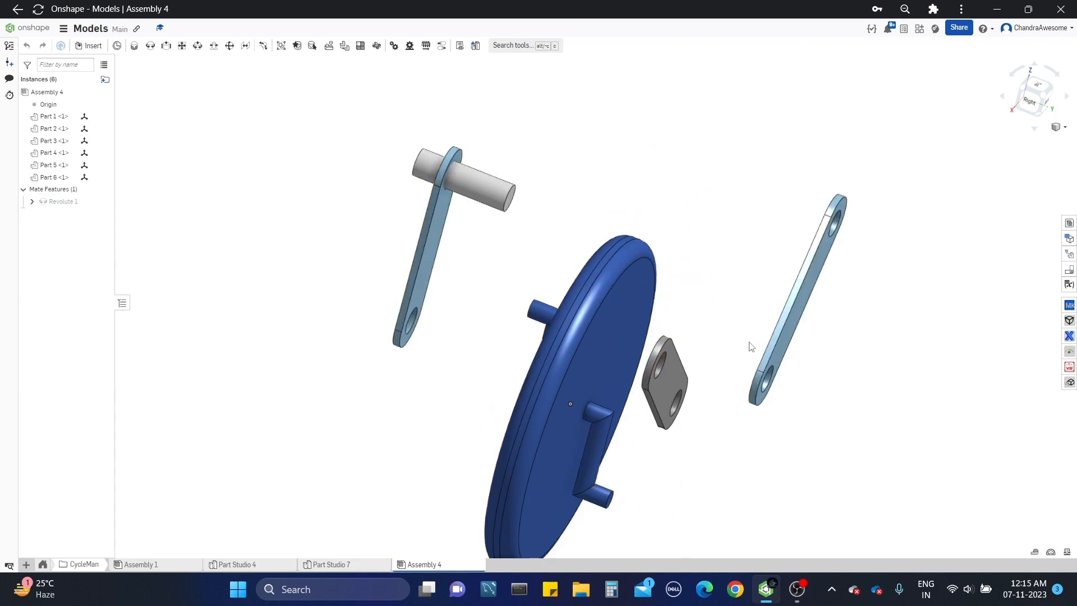
pyautogui.moveTo(656, 351); pyautogui.dragTo(749, 286)
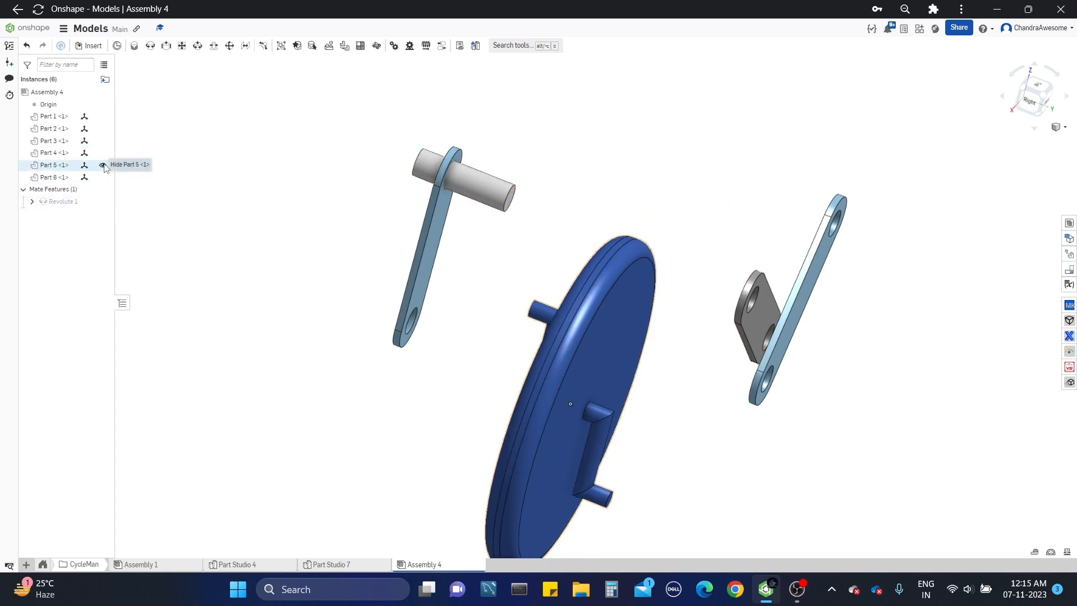
# Step: Temporarily hide the wheel, Part 5, to pull the enclosed lower leg link out beside it
pyautogui.click(543, 312)
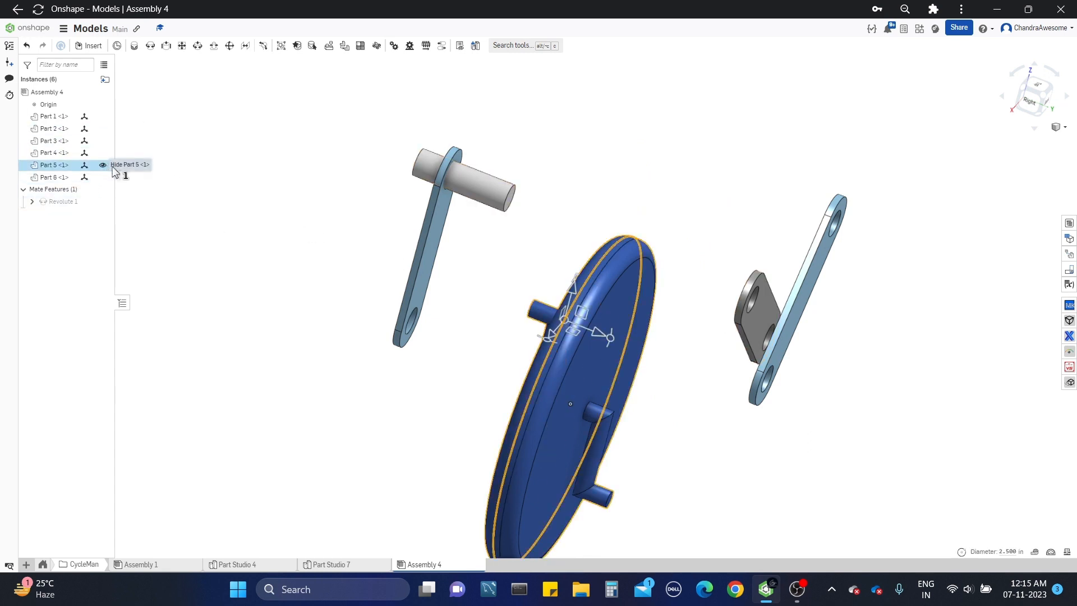
pyautogui.press('y')
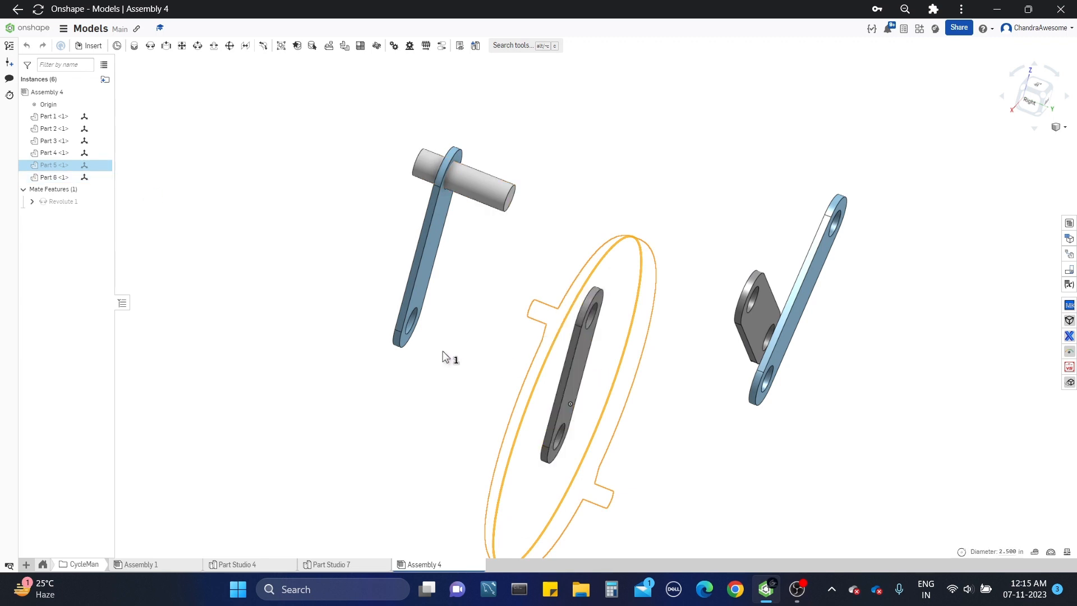
pyautogui.click(263, 211)
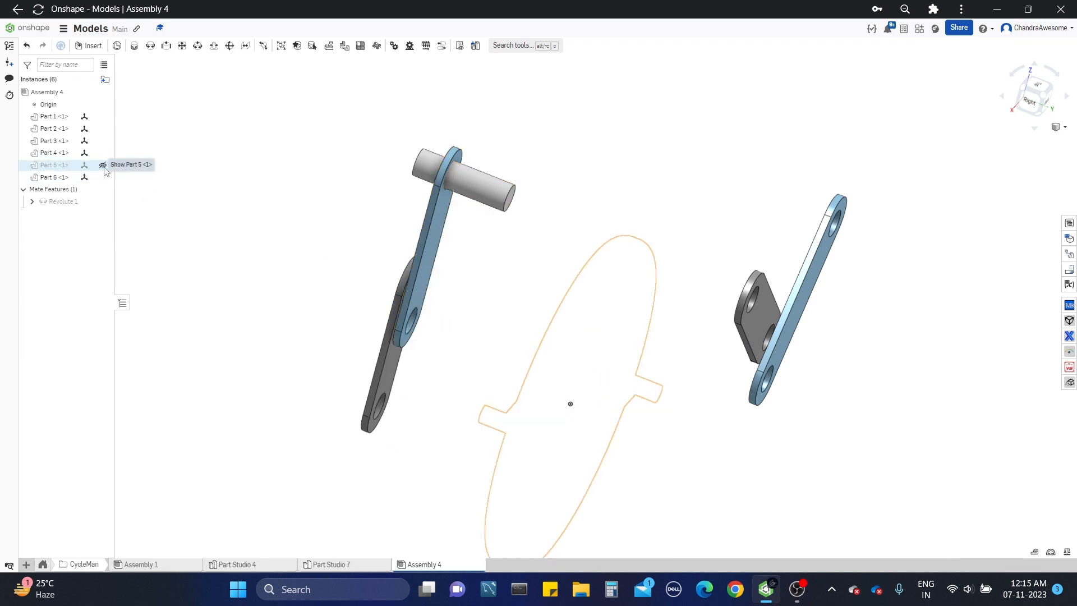
pyautogui.click(103, 164)
# Step: Pull the upper leg link, Part 1, off the hip pin and place it beside its exposed lower leg link
pyautogui.scroll(2, 365, 266)
pyautogui.scroll(-1, 507, 315)
pyautogui.moveTo(507, 315); pyautogui.dragTo(622, 298, button='right')
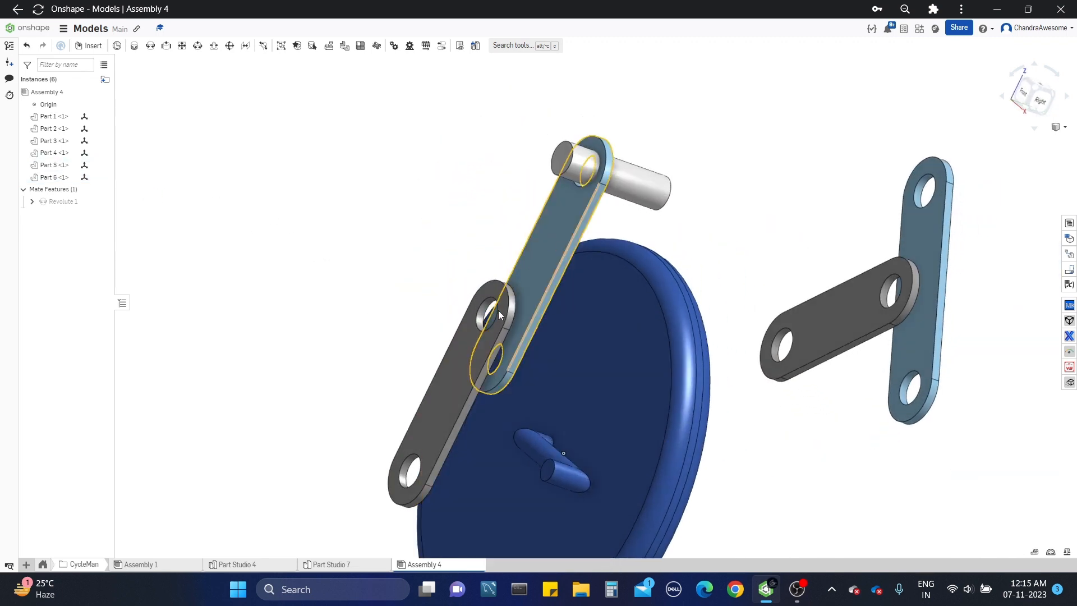
pyautogui.scroll(1, 498, 312)
pyautogui.moveTo(556, 187); pyautogui.dragTo(456, 135)
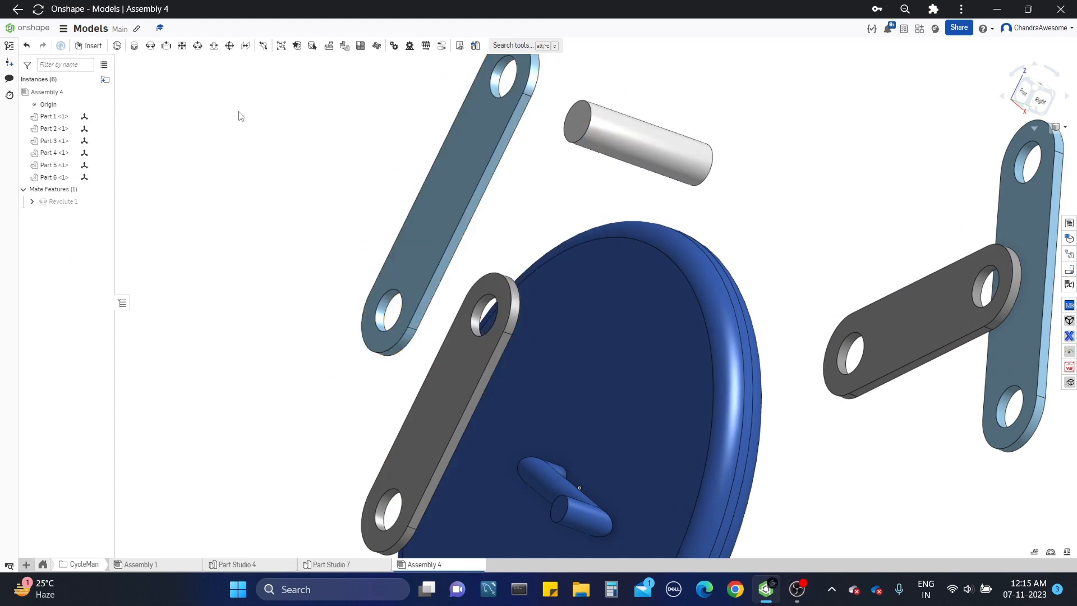
pyautogui.click(135, 46)
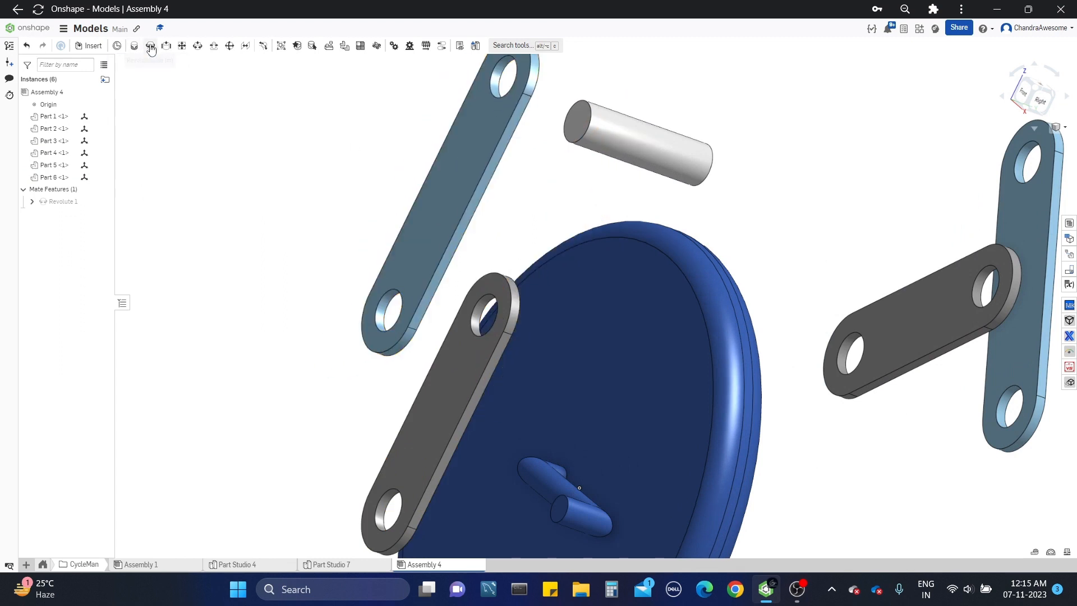
pyautogui.click(396, 303)
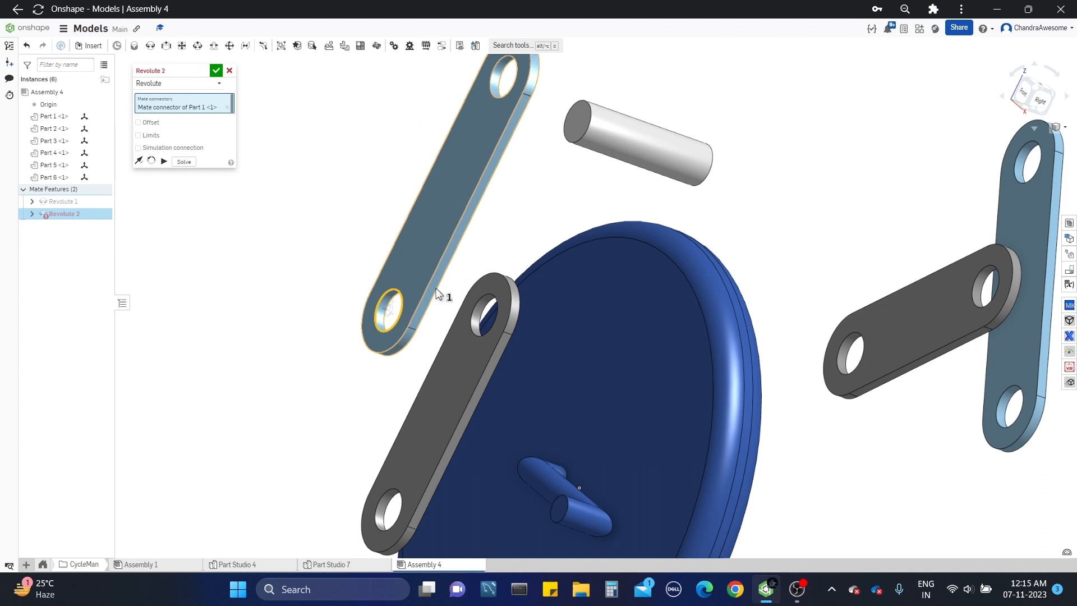
pyautogui.click(480, 311)
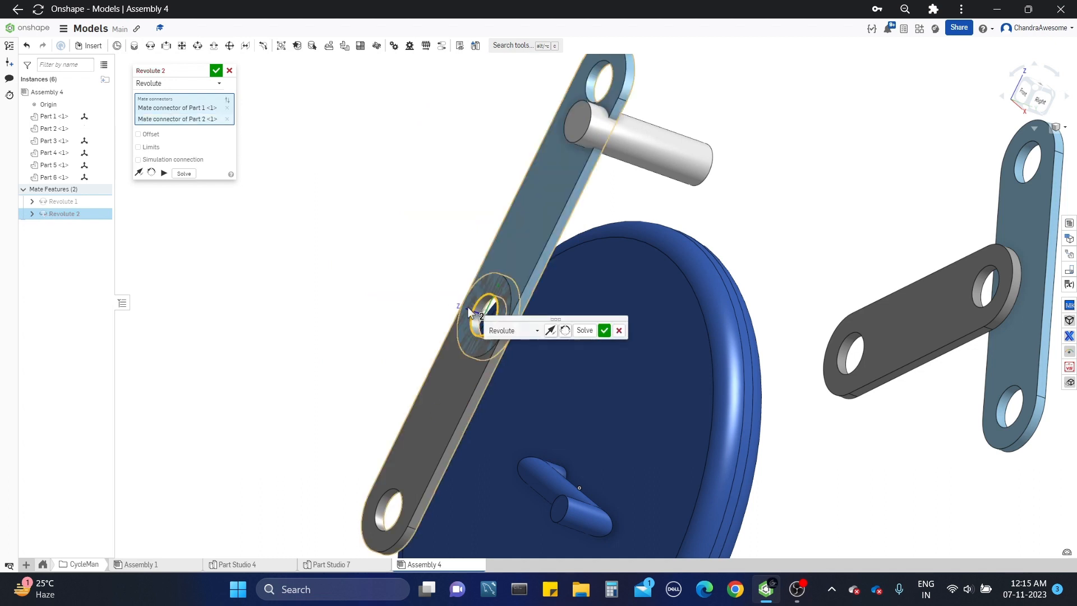
pyautogui.click(230, 71)
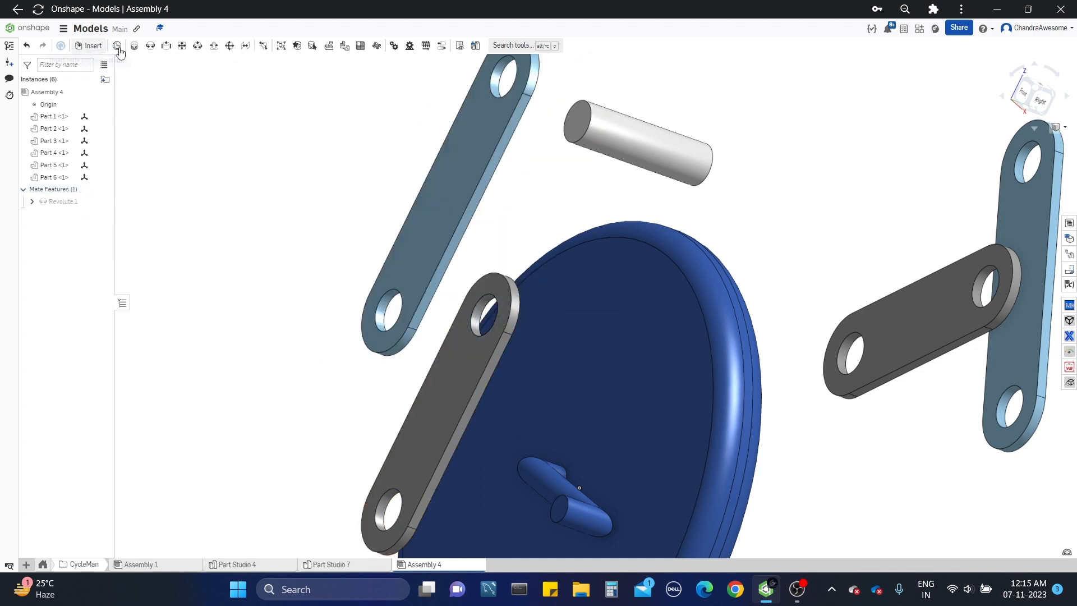
# Step: Add a revolute mate joining the lower hole of upper leg link Part 1 to the upper hole of lower leg link Part 2
pyautogui.click(134, 46)
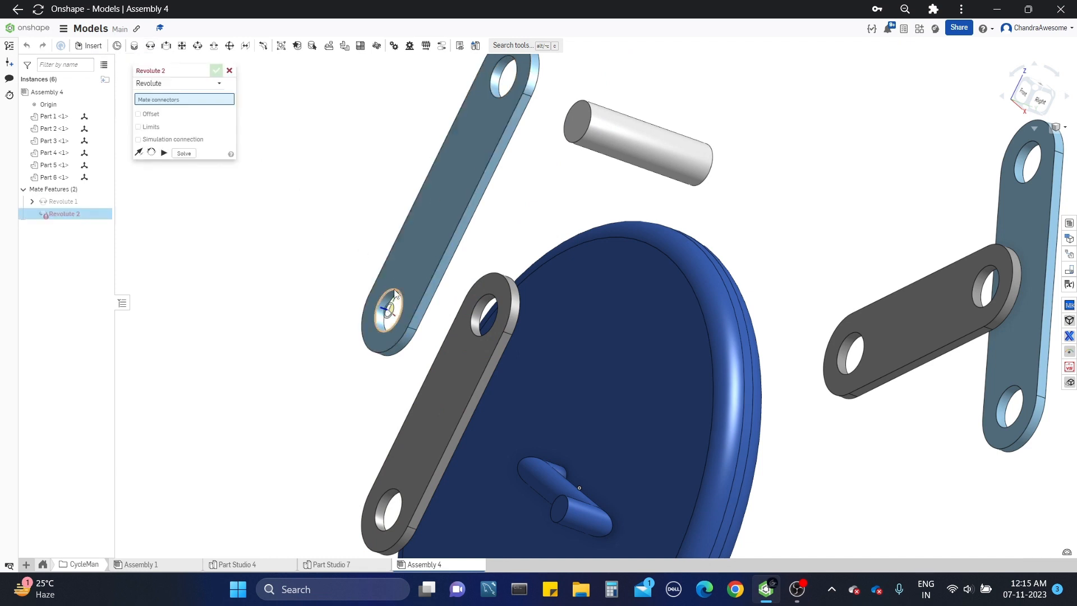
pyautogui.click(392, 307)
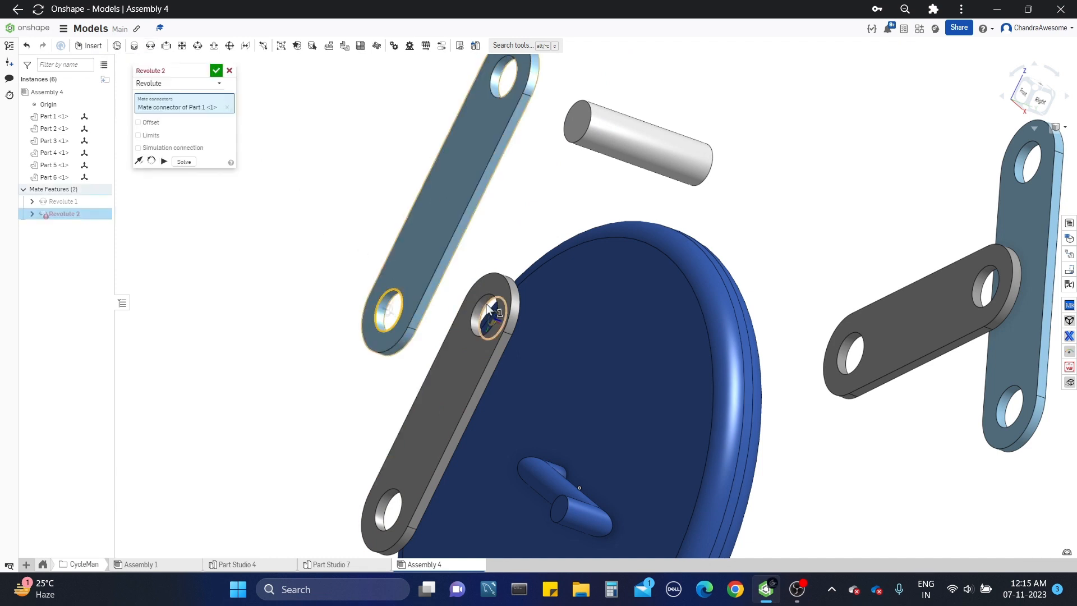
pyautogui.click(487, 309)
pyautogui.scroll(-2, 315, 274)
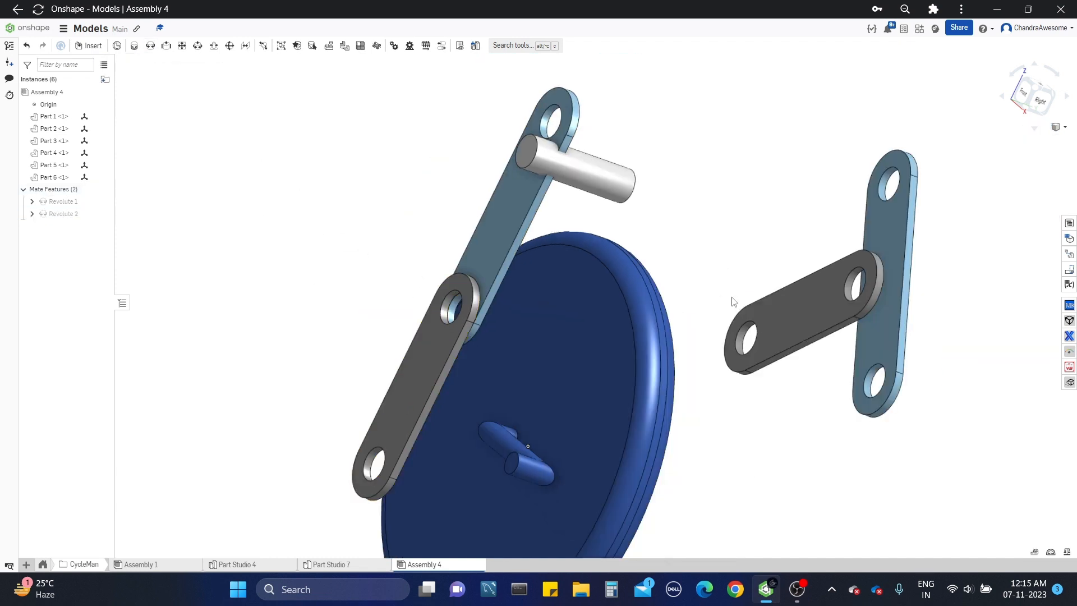
# Step: Add a revolute mate joining the lower hole of upper leg link Part 3 to the matching hole of lower leg link Part 4
pyautogui.moveTo(732, 297); pyautogui.dragTo(702, 295, button='right')
pyautogui.click(151, 47)
pyautogui.scroll(5, 870, 381)
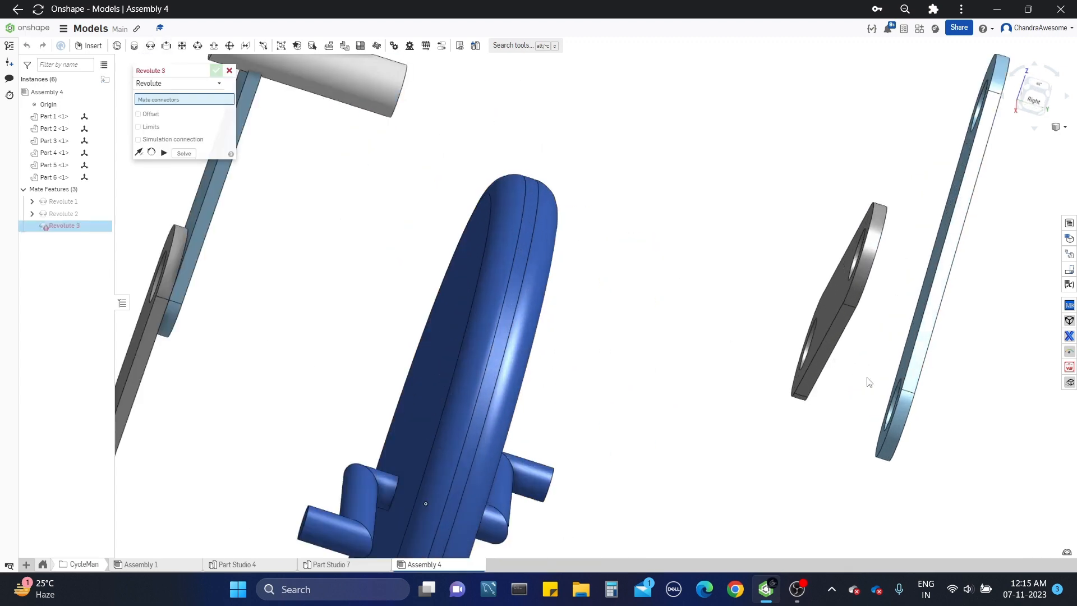
pyautogui.click(894, 380)
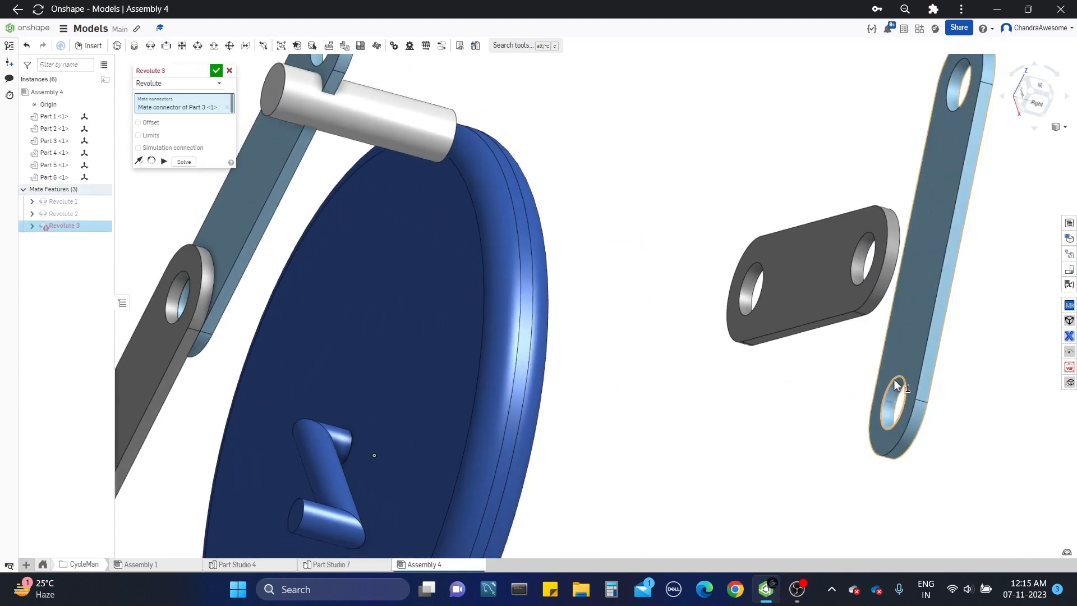
pyautogui.moveTo(894, 379); pyautogui.dragTo(863, 379, button='right')
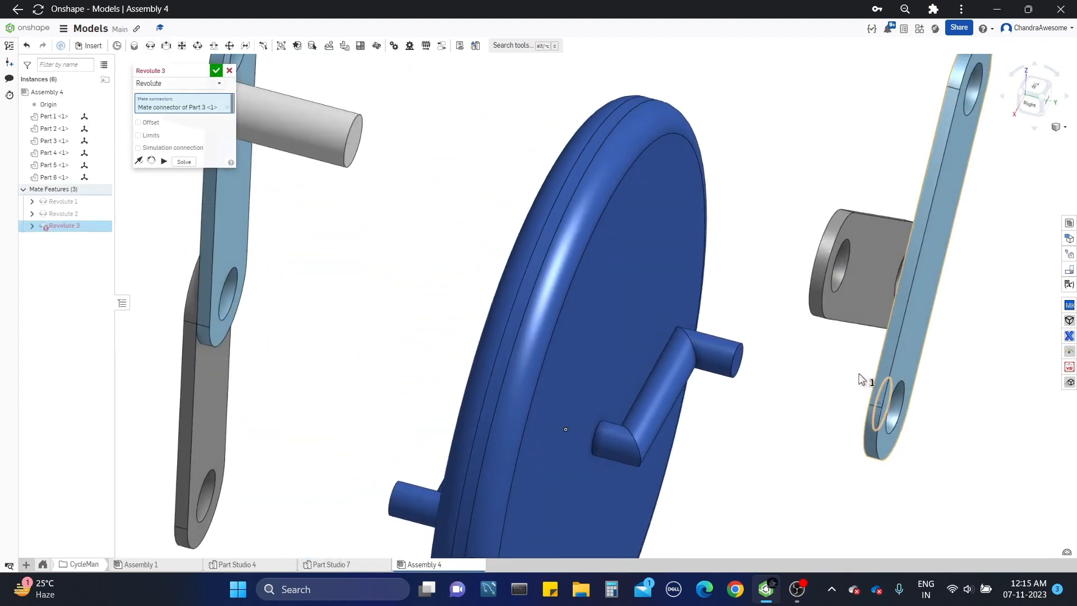
pyautogui.click(837, 290)
pyautogui.scroll(-5, 730, 292)
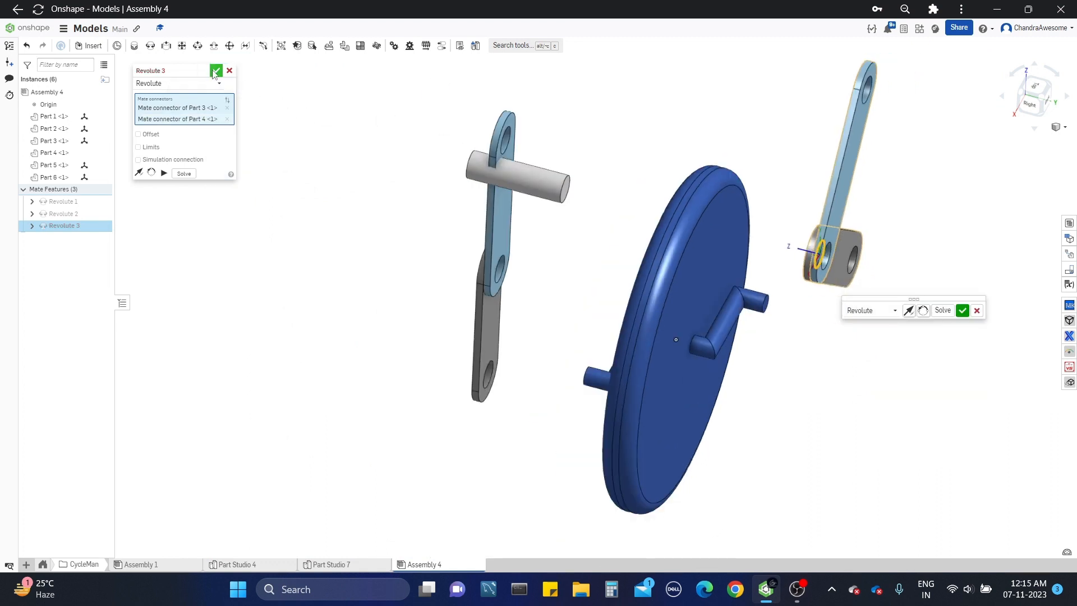
pyautogui.click(217, 70)
# Step: Measure the distance between the hip pin's centre point and the wheel's centre point in Part Studio 7
pyautogui.moveTo(549, 183); pyautogui.dragTo(523, 234, button='middle')
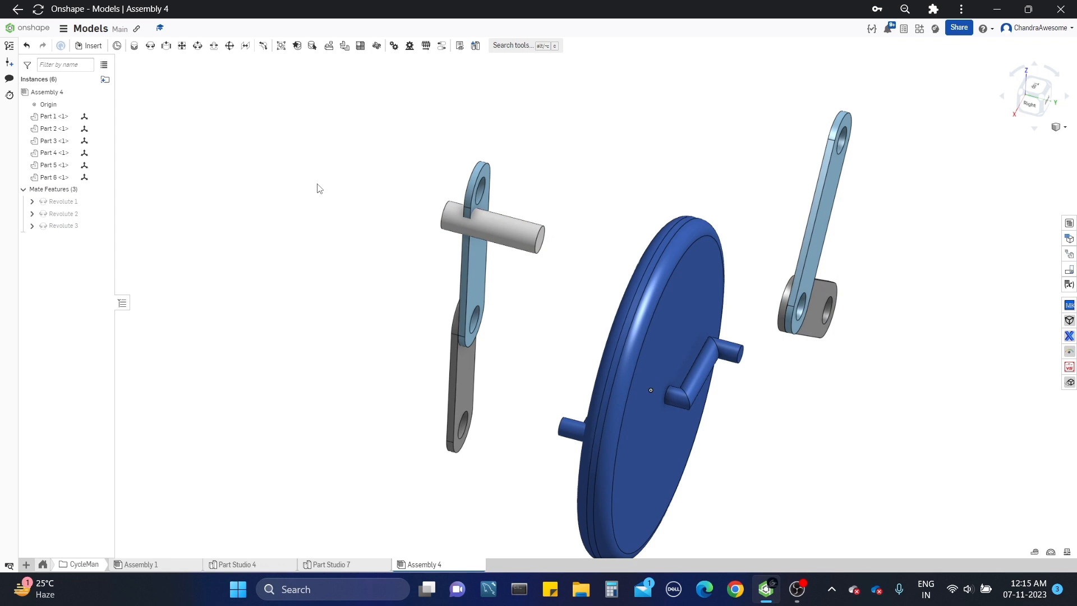
pyautogui.moveTo(524, 236); pyautogui.dragTo(527, 207, button='right')
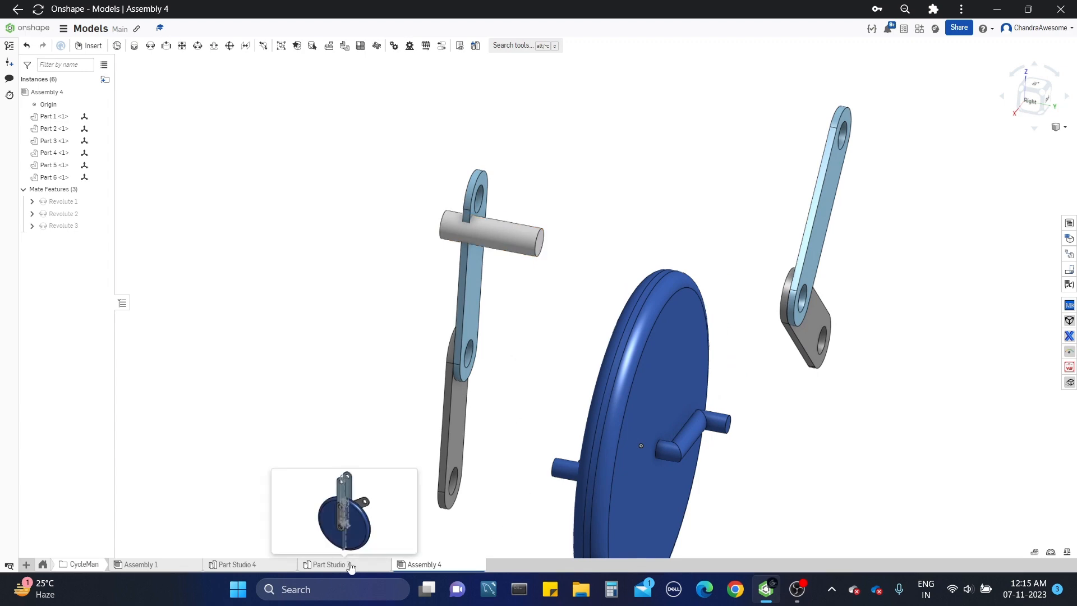
pyautogui.click(330, 564)
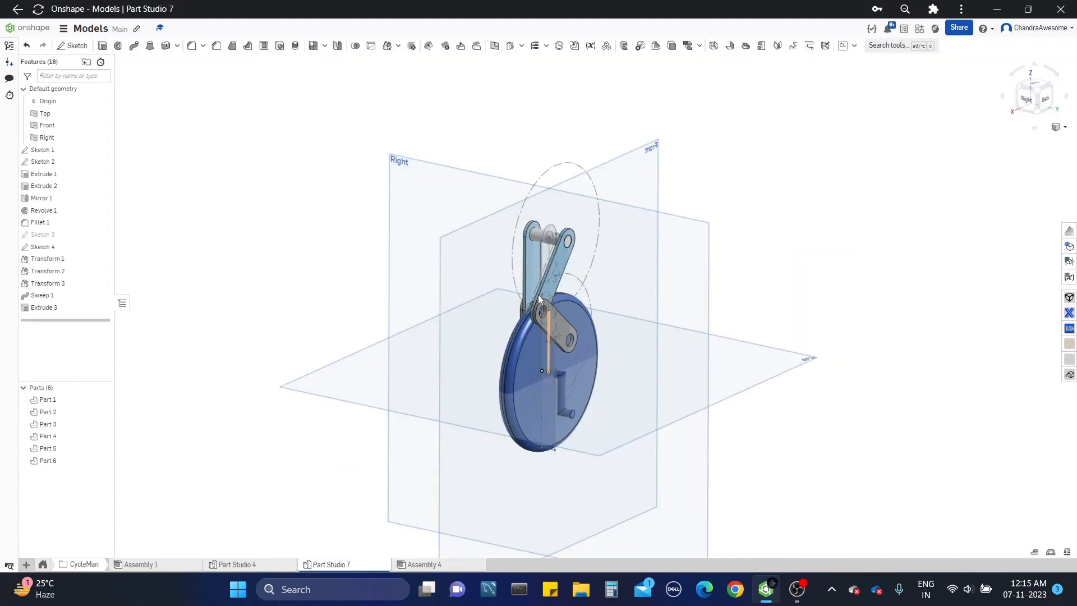
pyautogui.scroll(5, 566, 246)
pyautogui.click(575, 246)
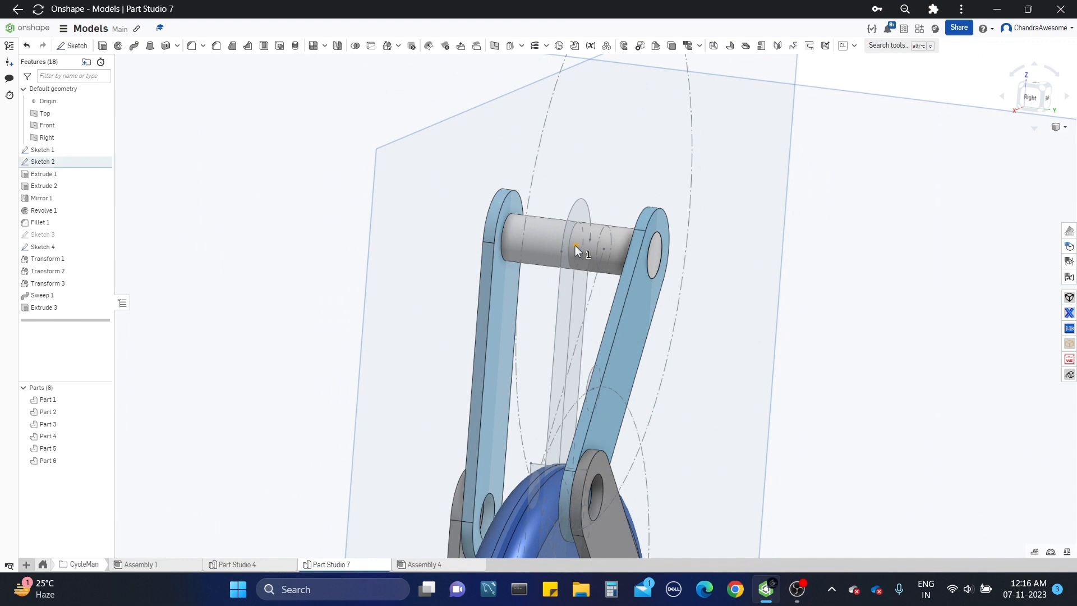
pyautogui.scroll(-2, 574, 245)
pyautogui.moveTo(582, 388); pyautogui.dragTo(634, 257, button='middle')
pyautogui.moveTo(632, 471); pyautogui.dragTo(635, 443, button='right')
pyautogui.click(622, 418)
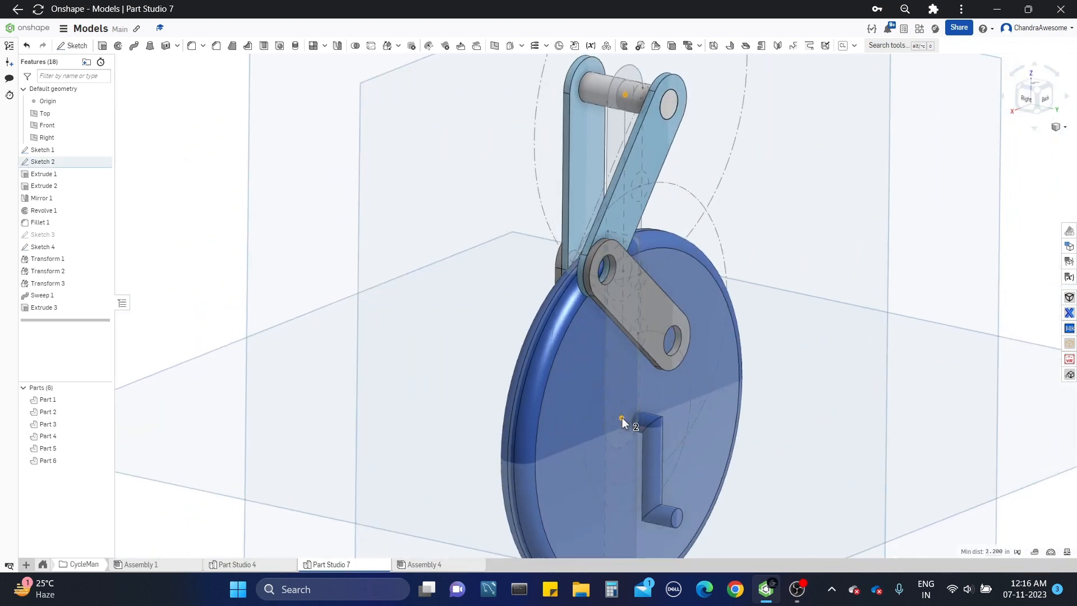
pyautogui.moveTo(986, 551)
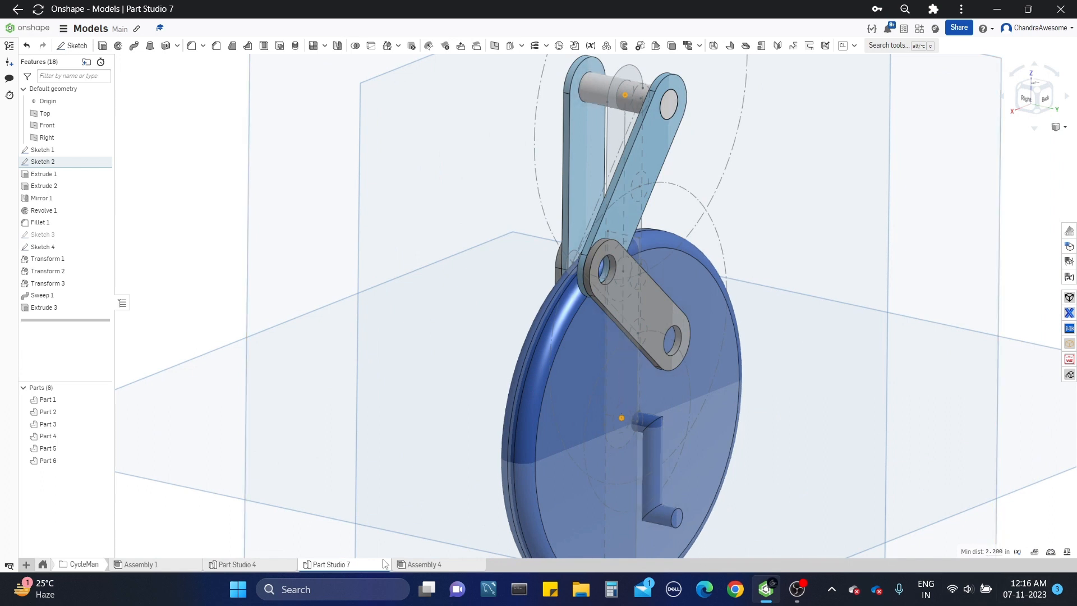
# Step: Back in Assembly 4, start a fastened mate between the hip pin's centre and the assembly origin, hiding the wheel to reach the origin
pyautogui.click(419, 564)
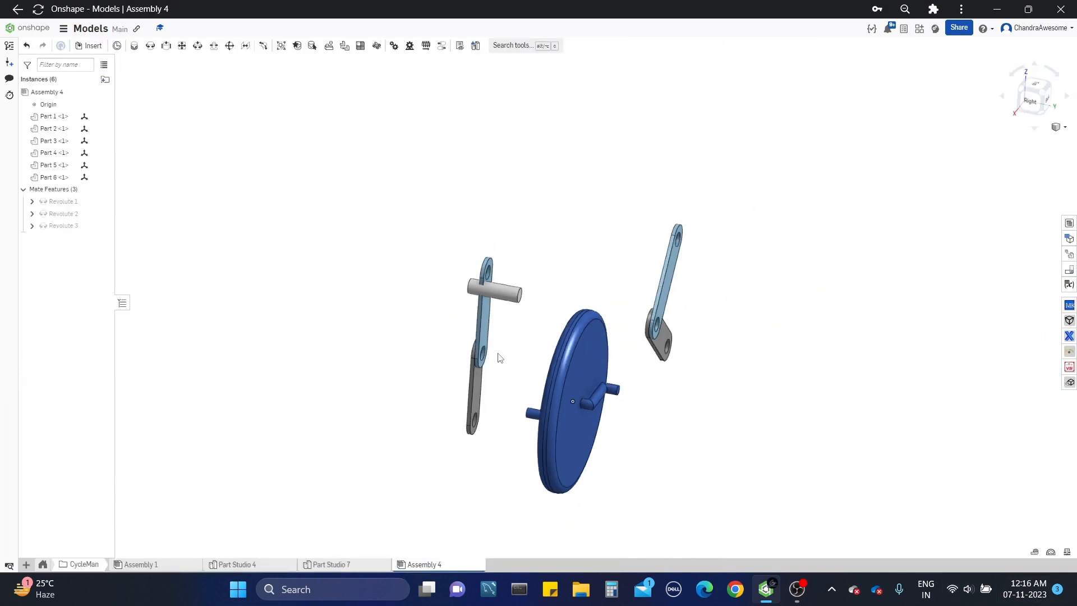
pyautogui.scroll(3, 574, 230)
pyautogui.press('f')
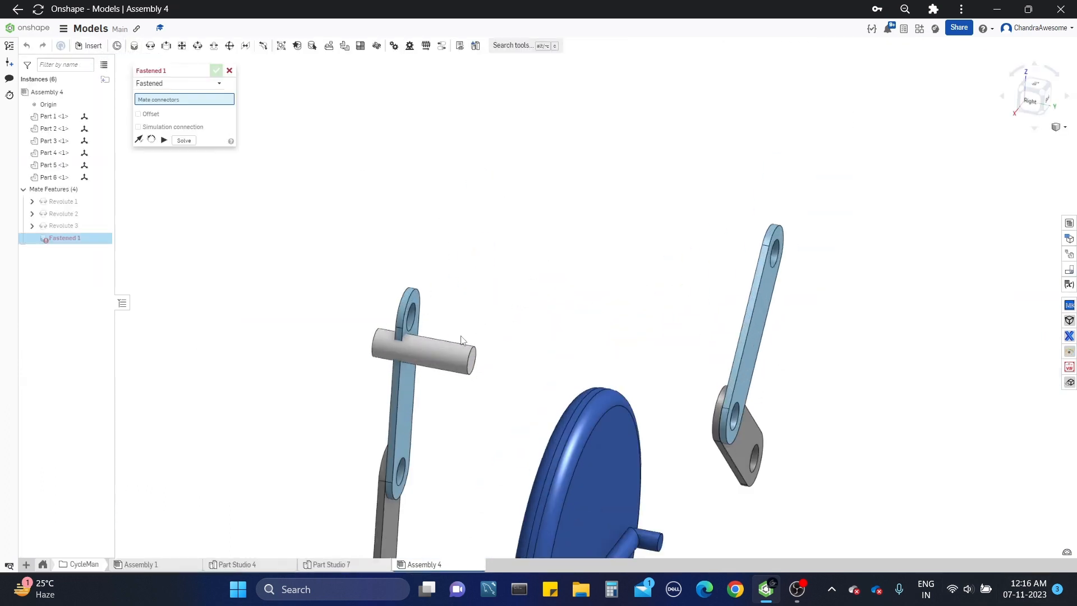
pyautogui.click(439, 347)
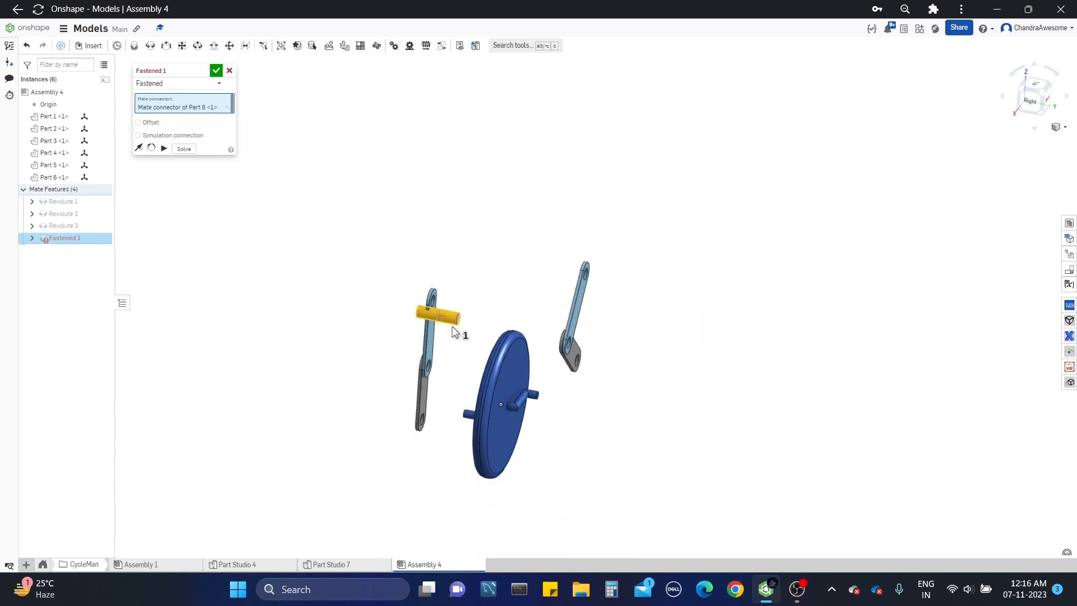
pyautogui.scroll(3, 500, 383)
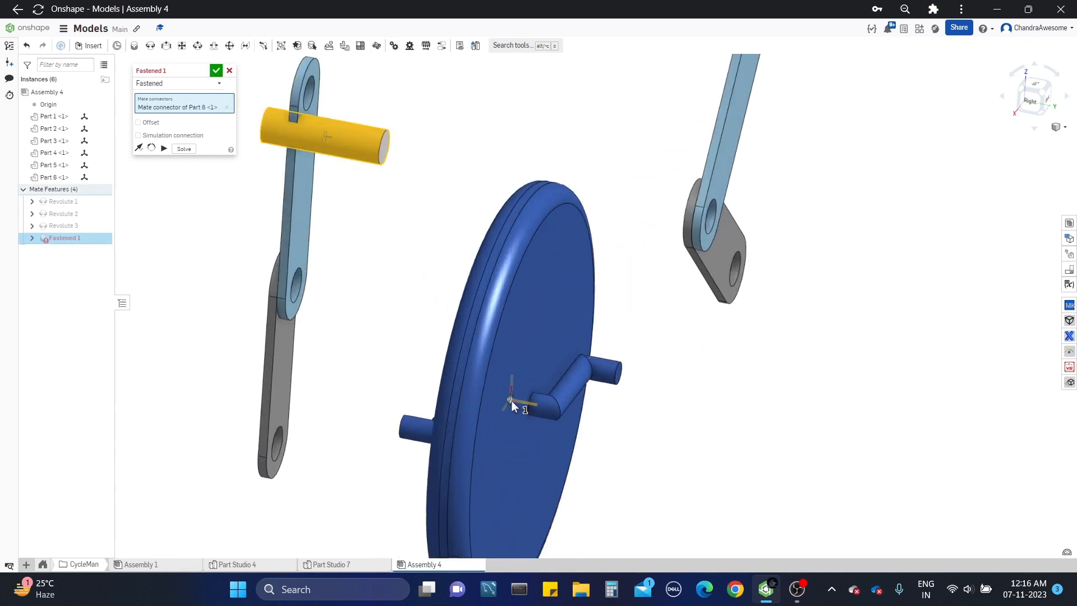
pyautogui.scroll(3, 511, 401)
pyautogui.scroll(-6, 511, 400)
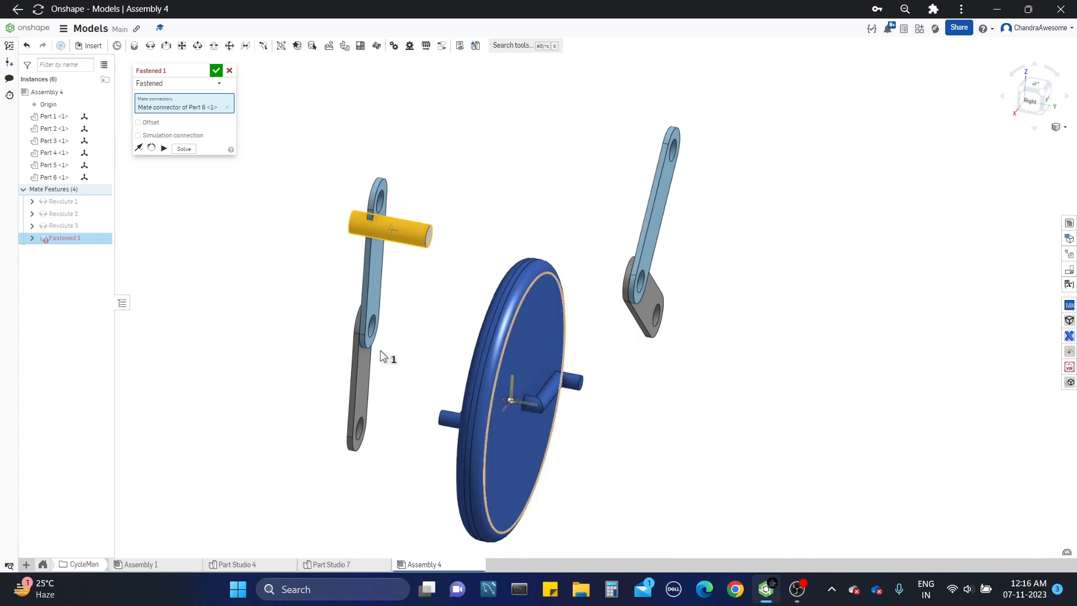
pyautogui.click(103, 166)
pyautogui.scroll(5, 556, 409)
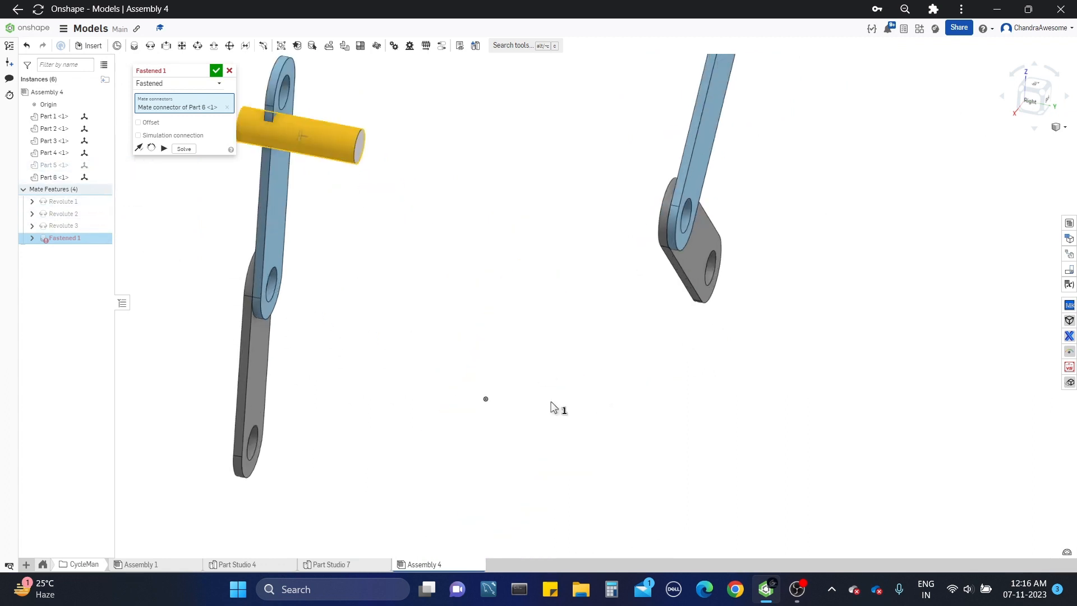
pyautogui.click(485, 399)
pyautogui.scroll(-3, 484, 399)
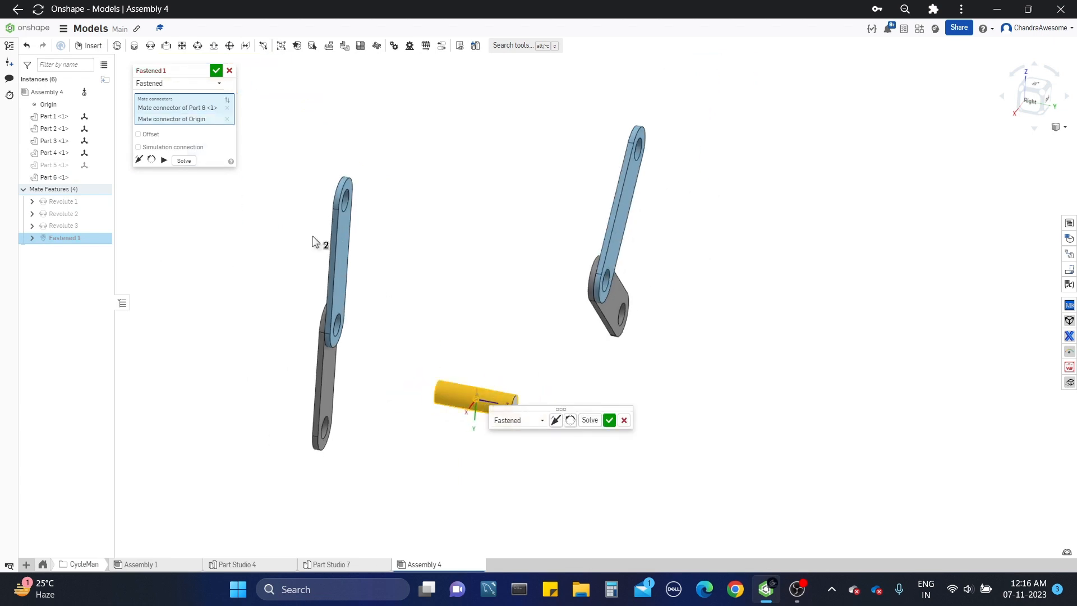
# Step: Enable the fastened mate's offset, try a Z distance of 2.2 in, and reset Z to 0 in
pyautogui.click(150, 134)
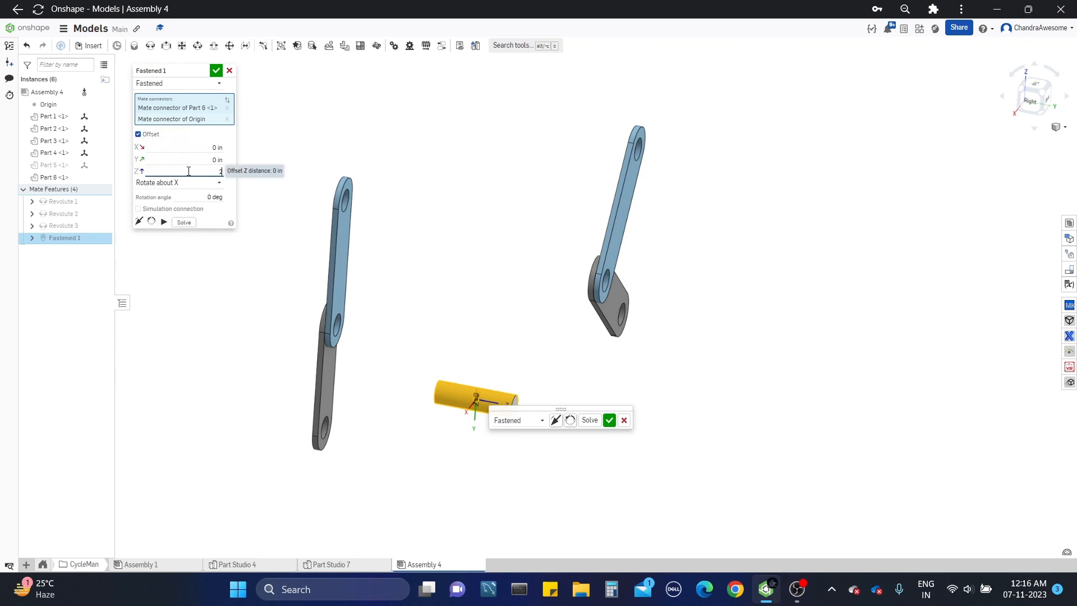
pyautogui.press('Return')
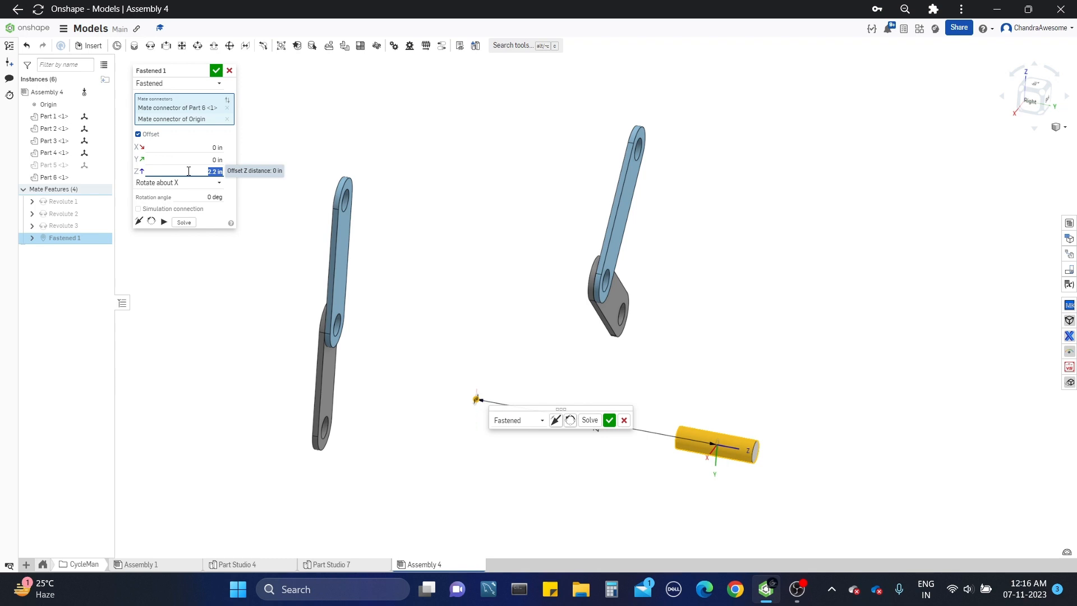
pyautogui.write('0')
pyautogui.press('Return')
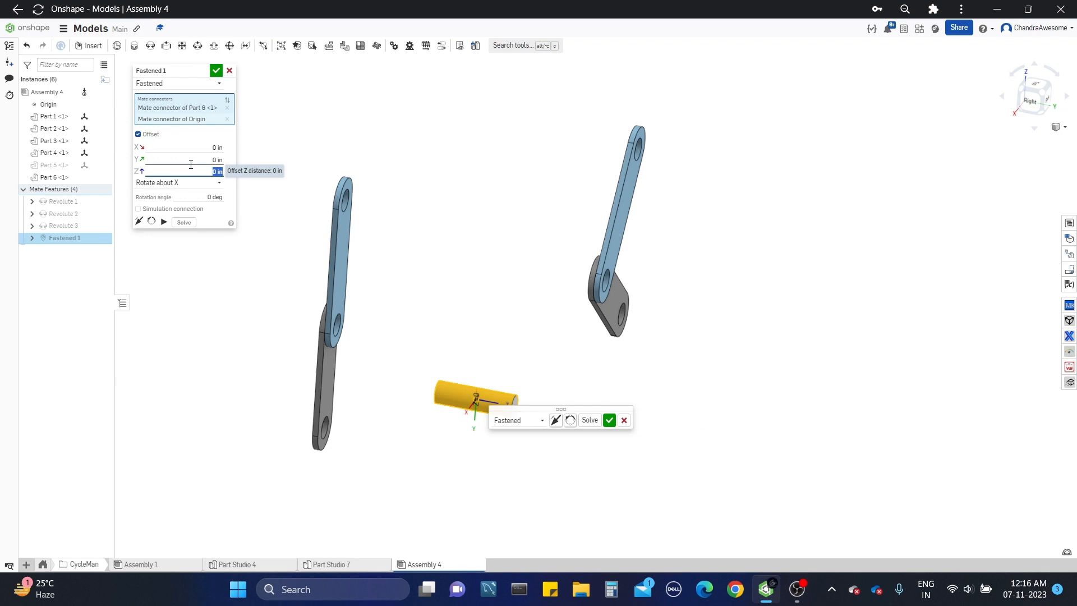
# Step: Finish the fastened mate with a Y offset of -2.2 in and show the wheel, Part 5, again
pyautogui.click(191, 161)
pyautogui.press('Return')
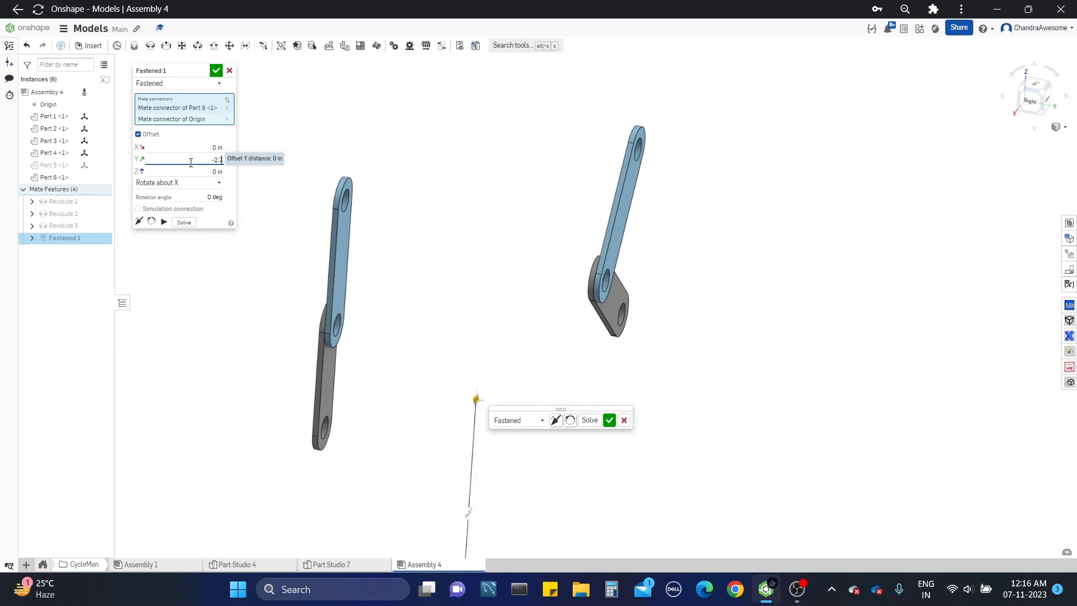
pyautogui.write('-2.2')
pyautogui.press('Return')
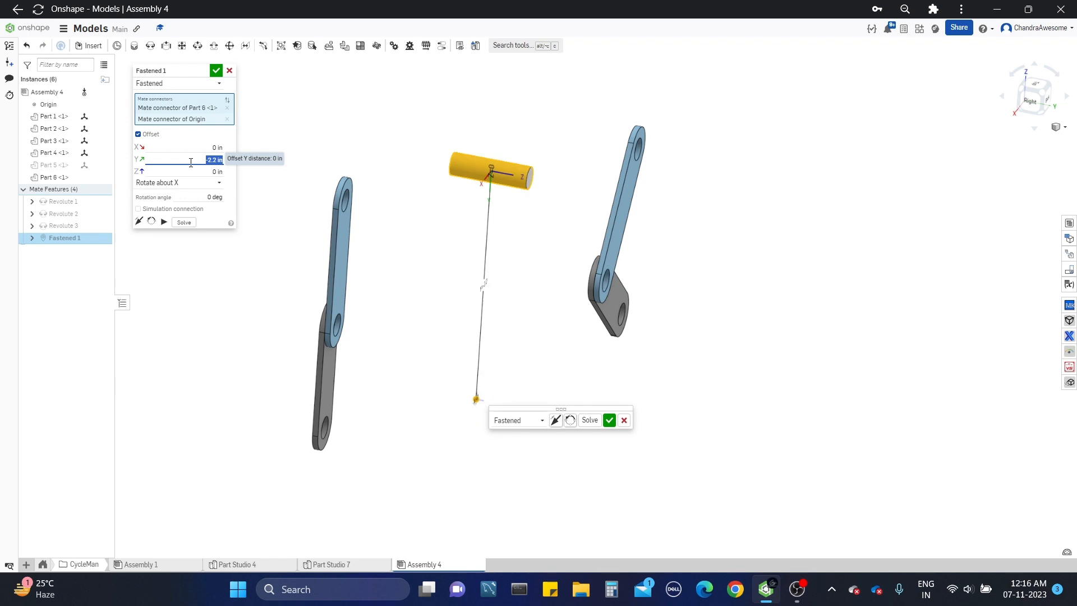
pyautogui.click(216, 71)
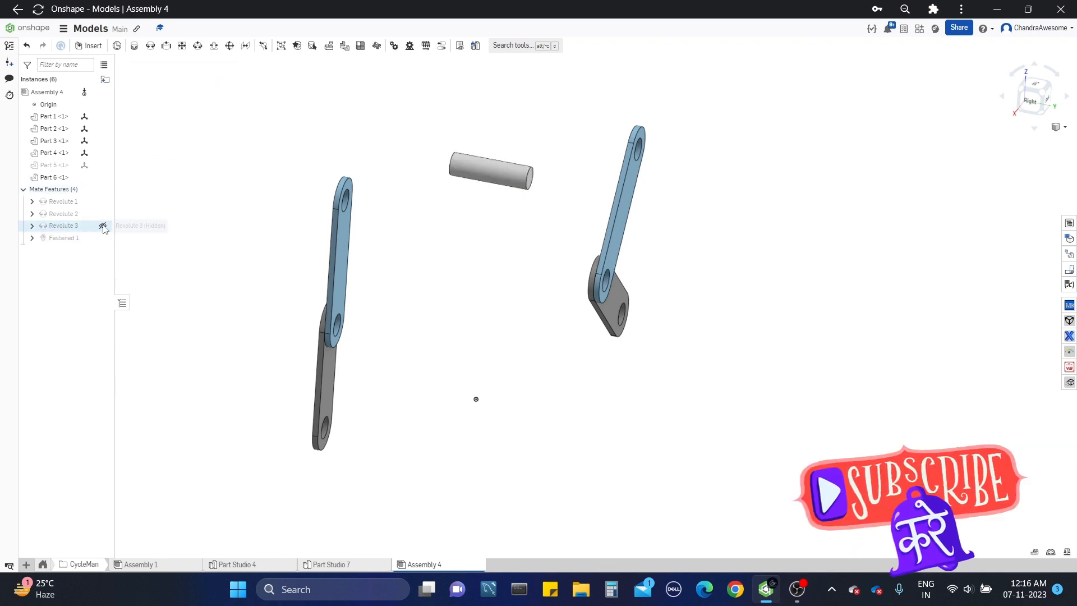
pyautogui.click(103, 166)
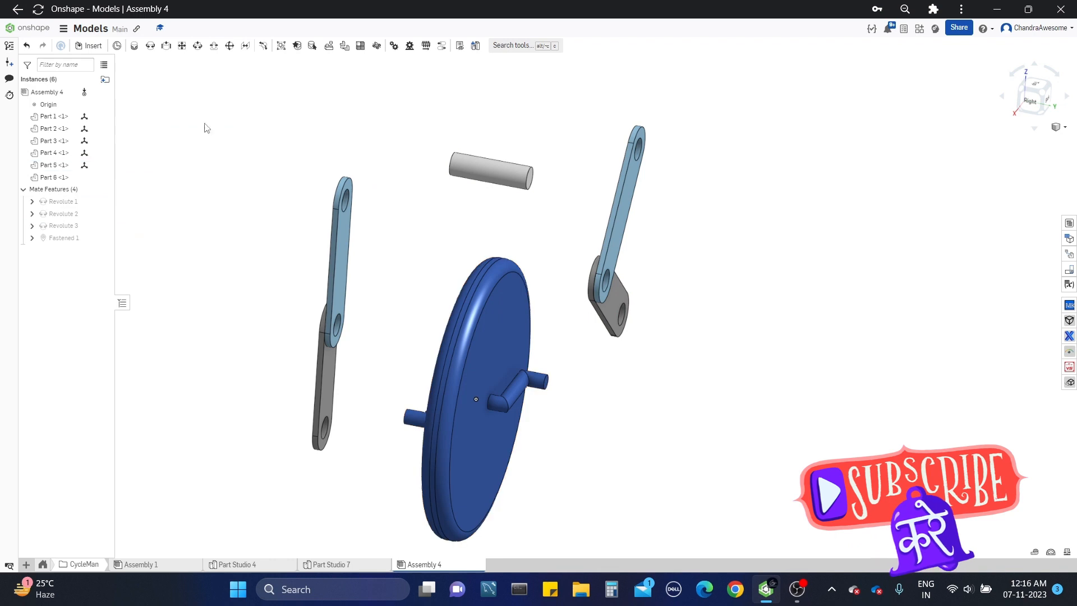
pyautogui.click(158, 47)
pyautogui.scroll(3, 418, 219)
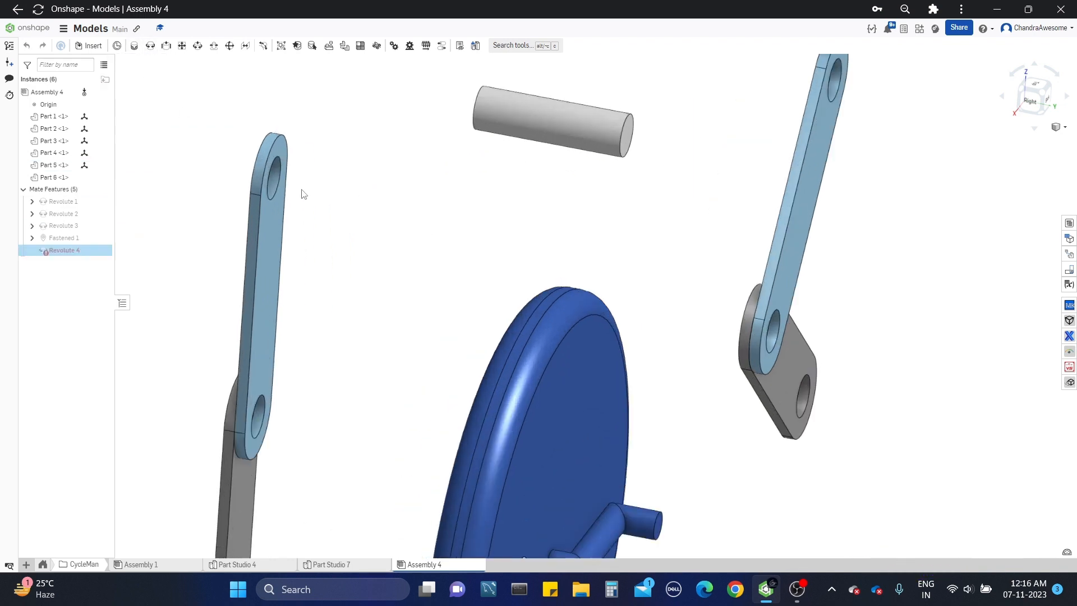
pyautogui.click(279, 186)
pyautogui.moveTo(313, 188); pyautogui.dragTo(465, 152, button='right')
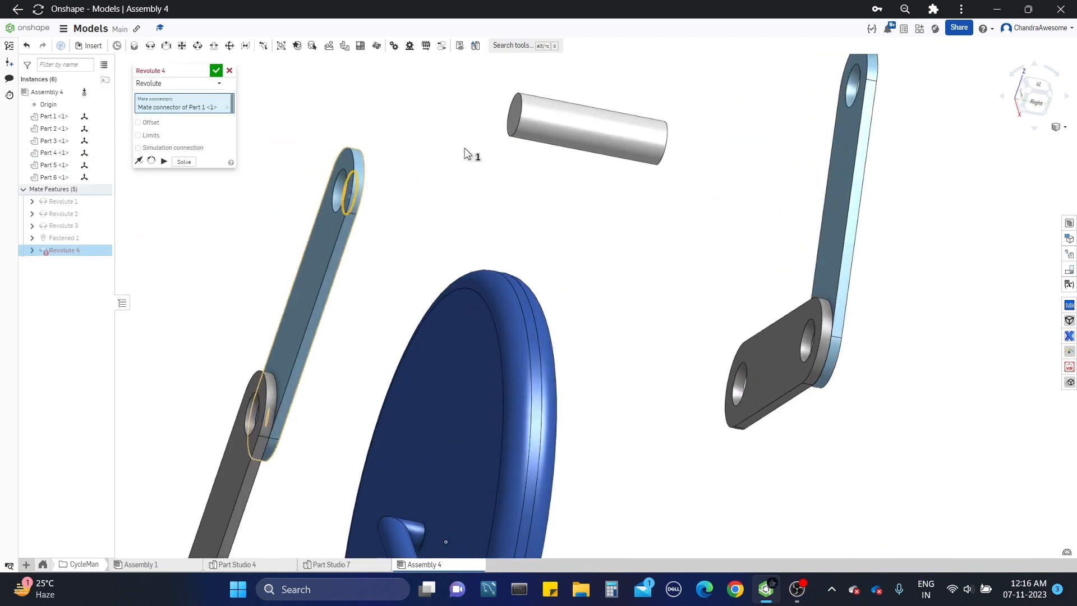
pyautogui.click(509, 136)
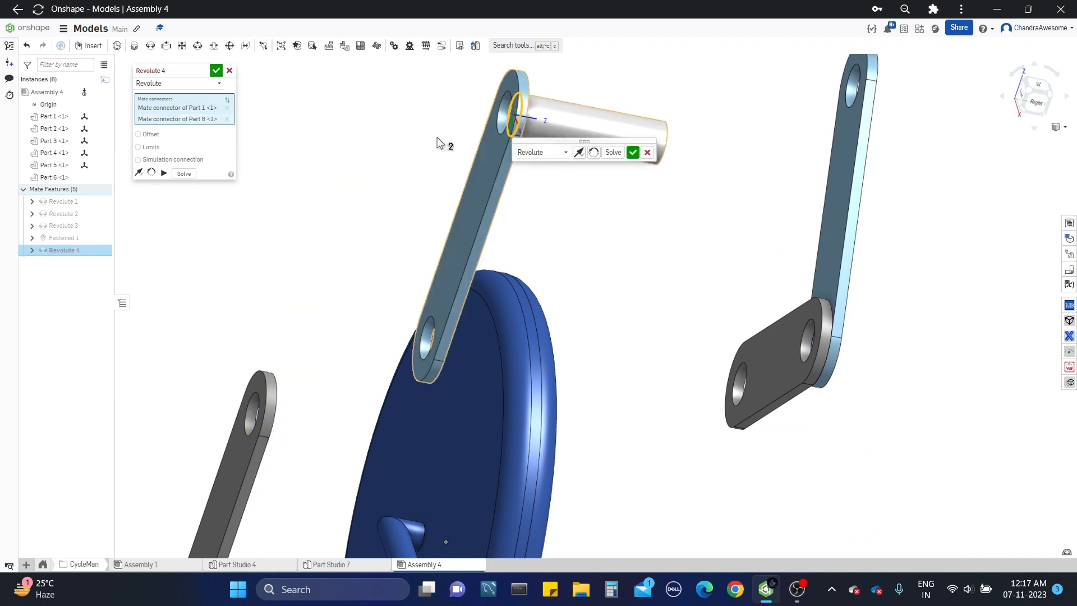
pyautogui.scroll(2, 437, 143)
pyautogui.click(229, 70)
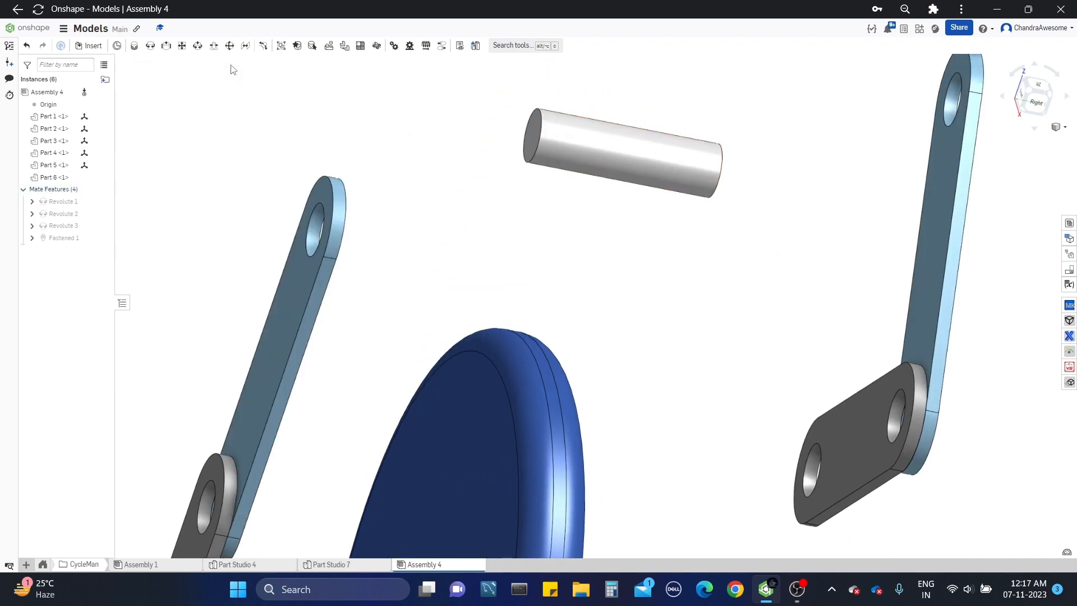
# Step: Add a revolute mate between the outer edge of Part 1's upper hole and the near end of the hip pin, Part 6
pyautogui.click(149, 46)
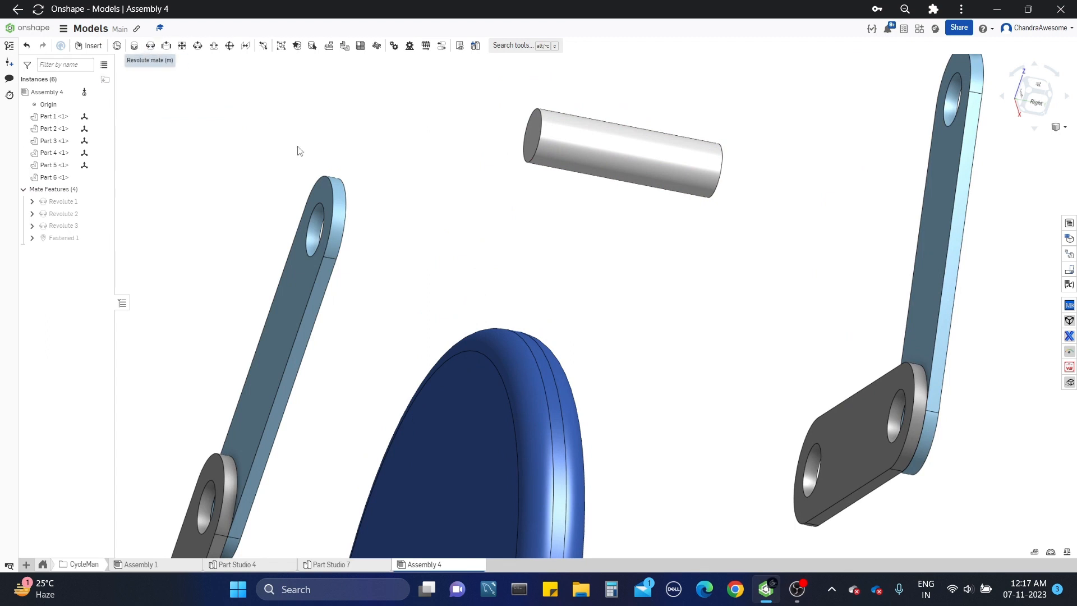
pyautogui.click(320, 203)
pyautogui.click(533, 157)
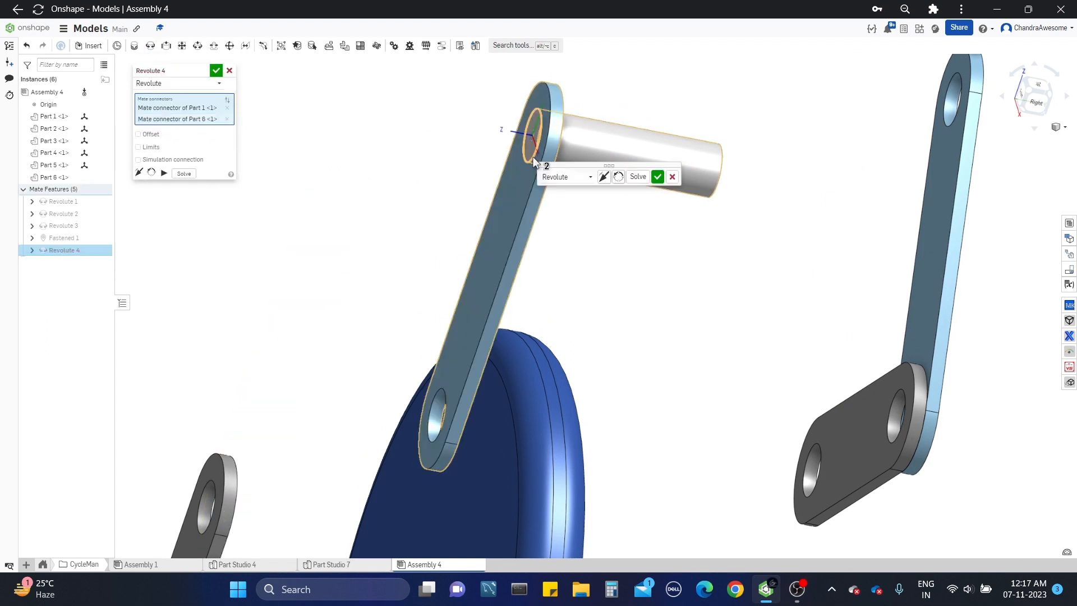
pyautogui.click(216, 70)
pyautogui.scroll(-3, 372, 236)
# Step: Add a revolute mate between the hip pin's free end and the upper hole of the other thigh link, Part 3
pyautogui.moveTo(372, 236); pyautogui.dragTo(195, 154, button='right')
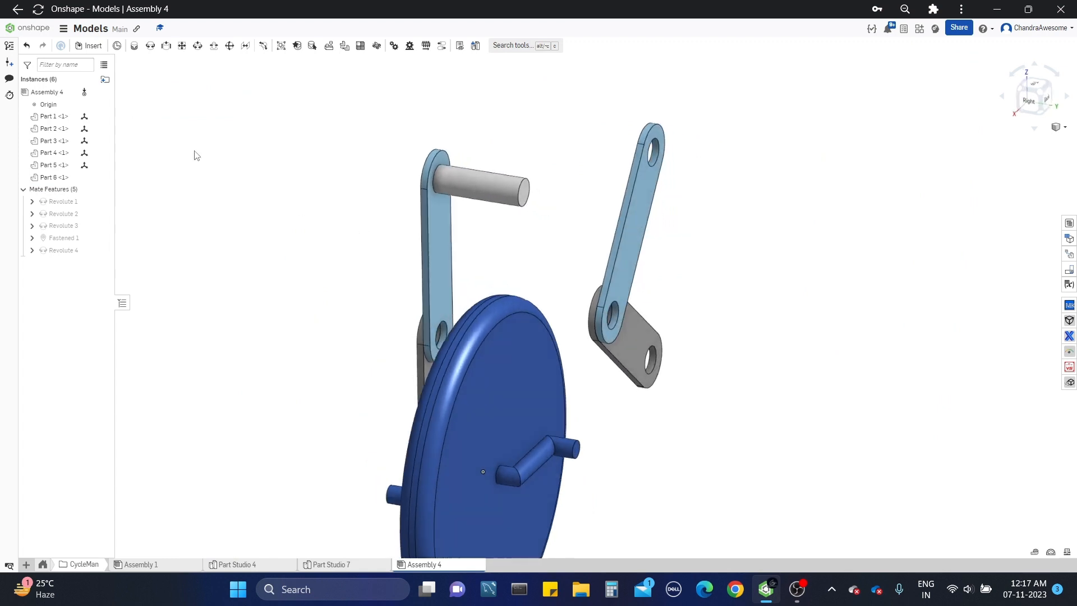
pyautogui.click(149, 46)
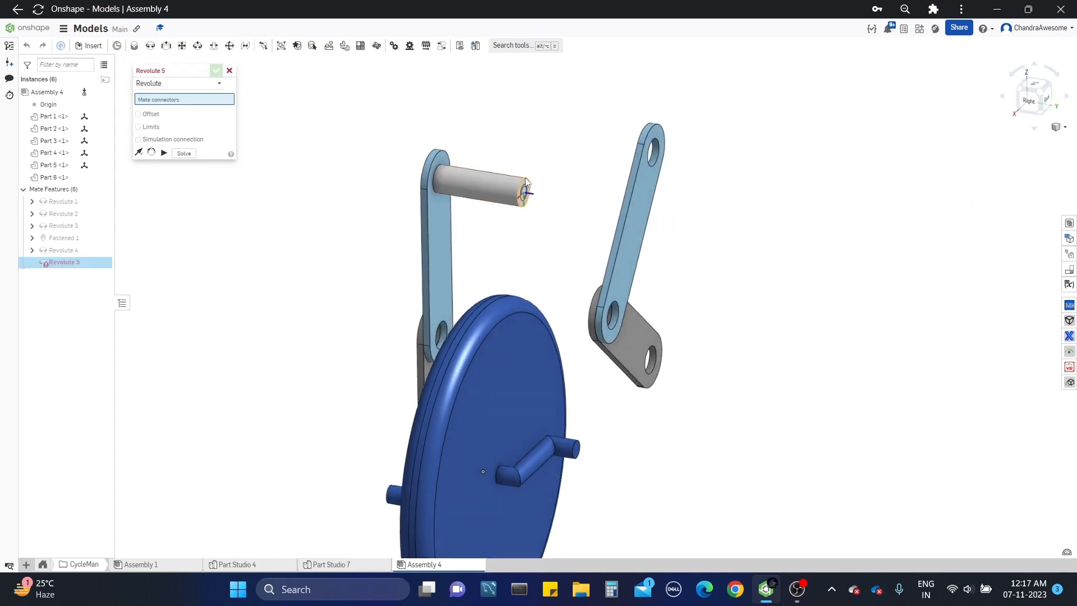
pyautogui.click(525, 177)
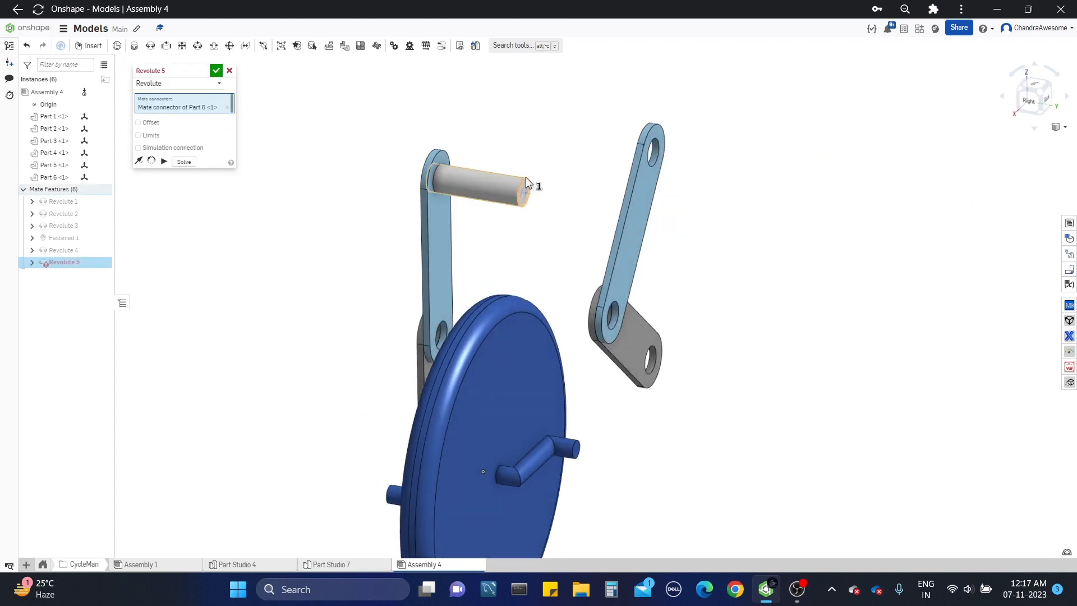
pyautogui.click(654, 152)
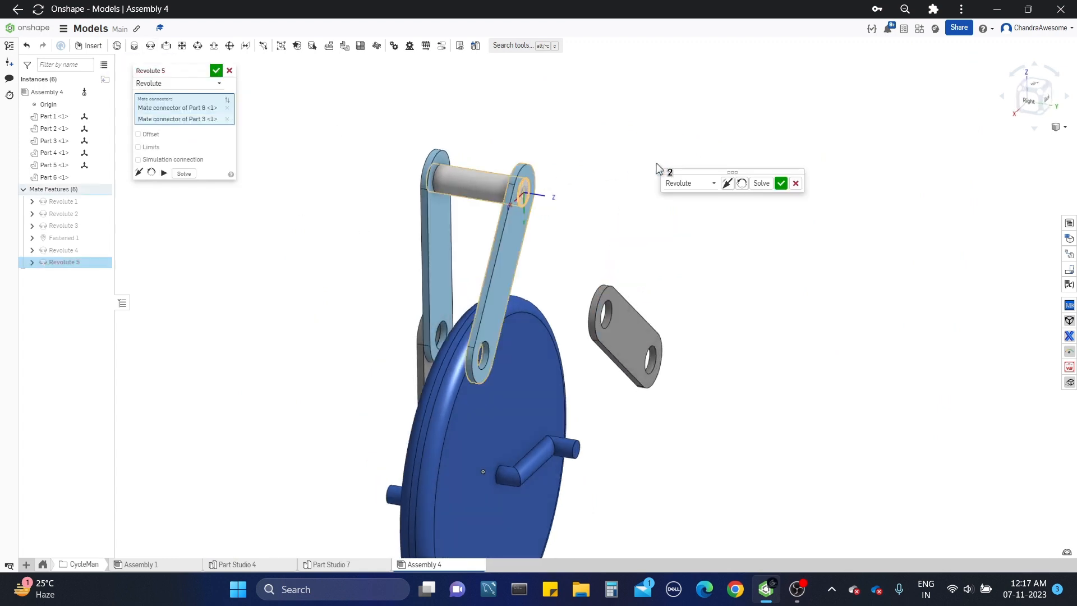
pyautogui.click(216, 71)
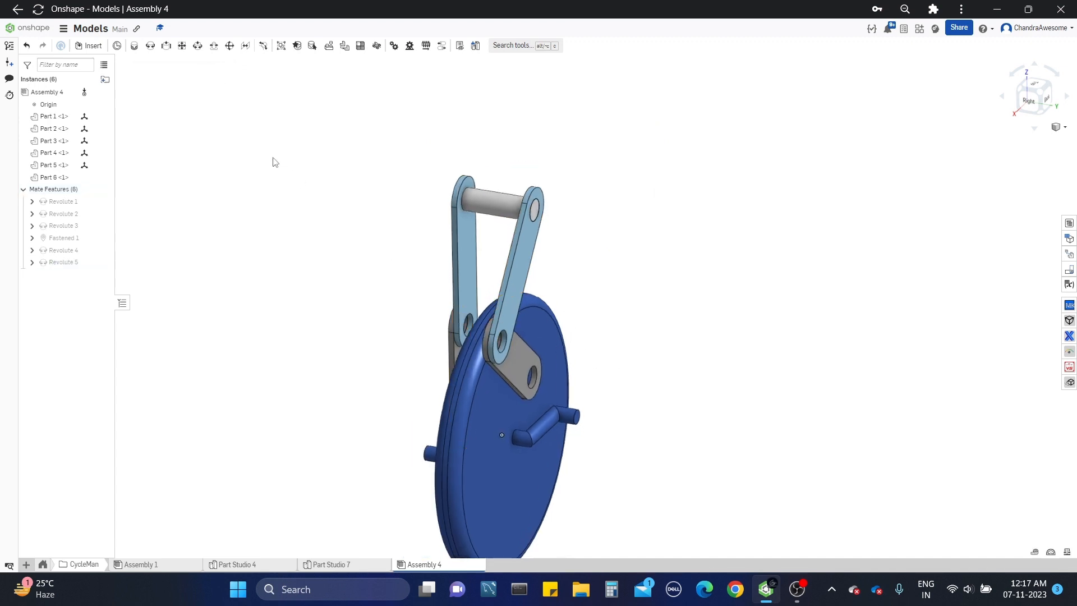
# Step: Add a cylindrical mate between the edge of Part 4's lower hole and the pedal pin end on the wheel, Part 5
pyautogui.click(198, 46)
pyautogui.scroll(5, 557, 342)
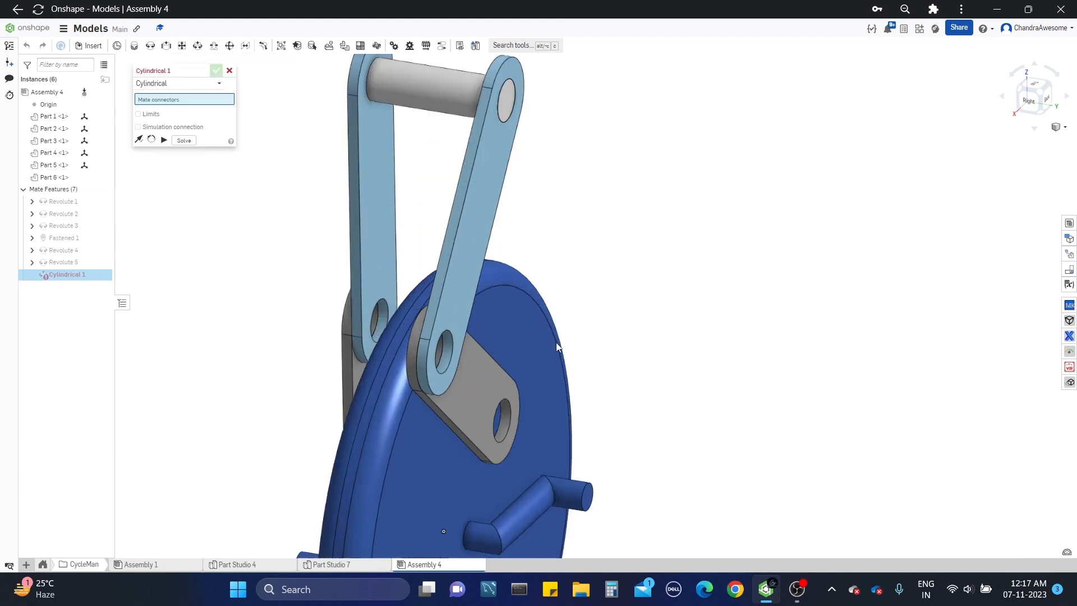
pyautogui.scroll(2, 456, 318)
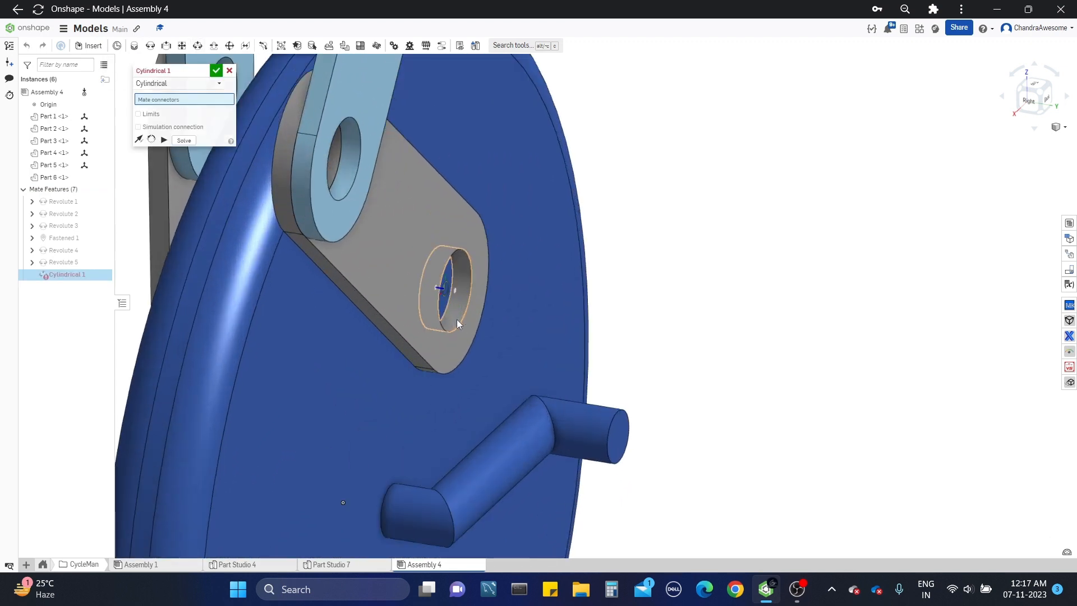
pyautogui.click(457, 319)
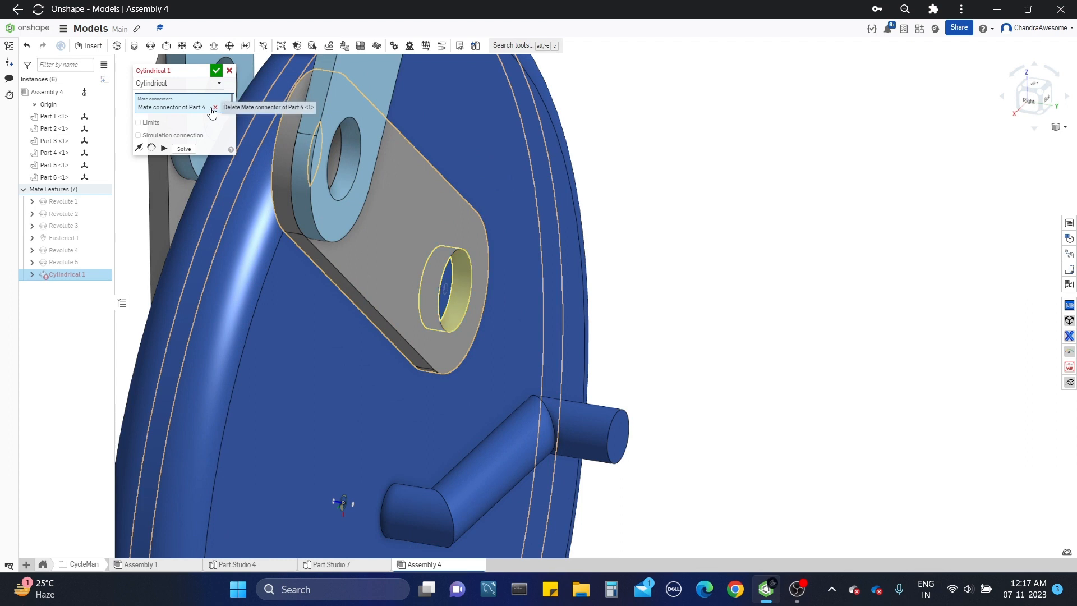
pyautogui.click(214, 107)
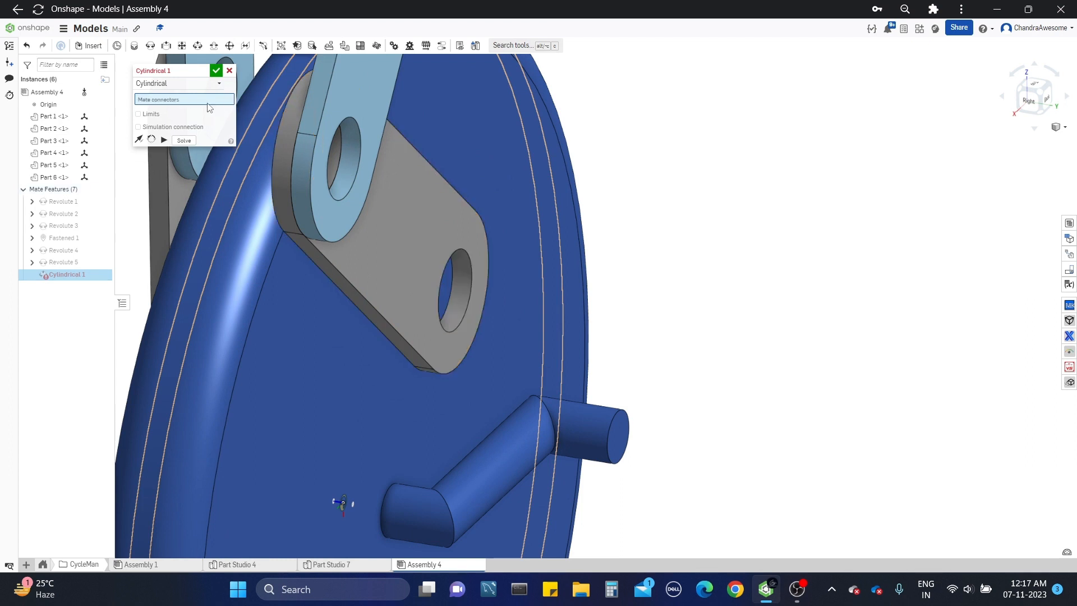
pyautogui.click(460, 321)
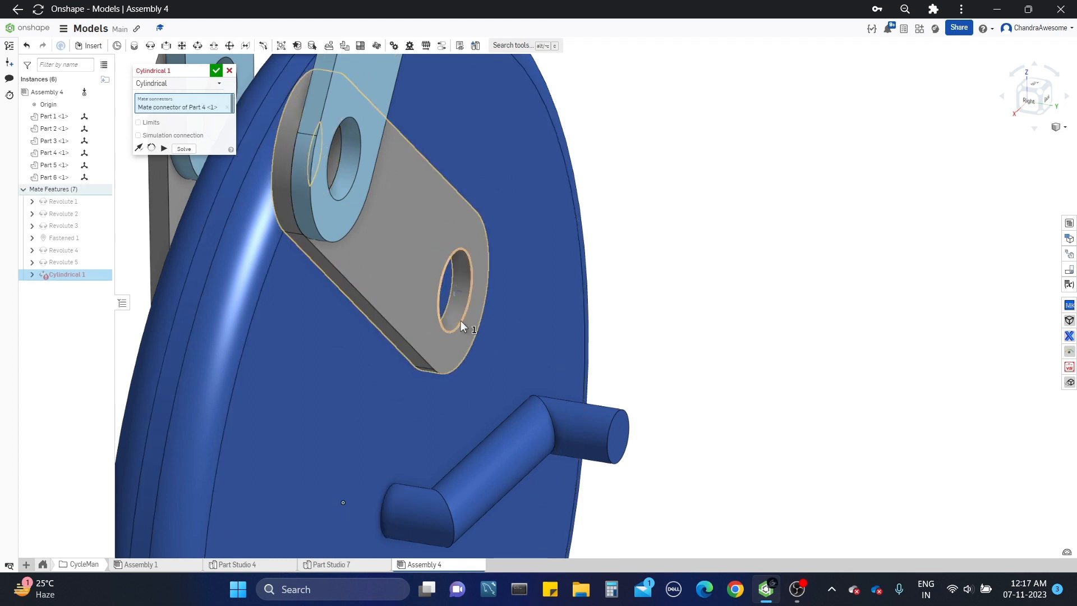
pyautogui.click(613, 434)
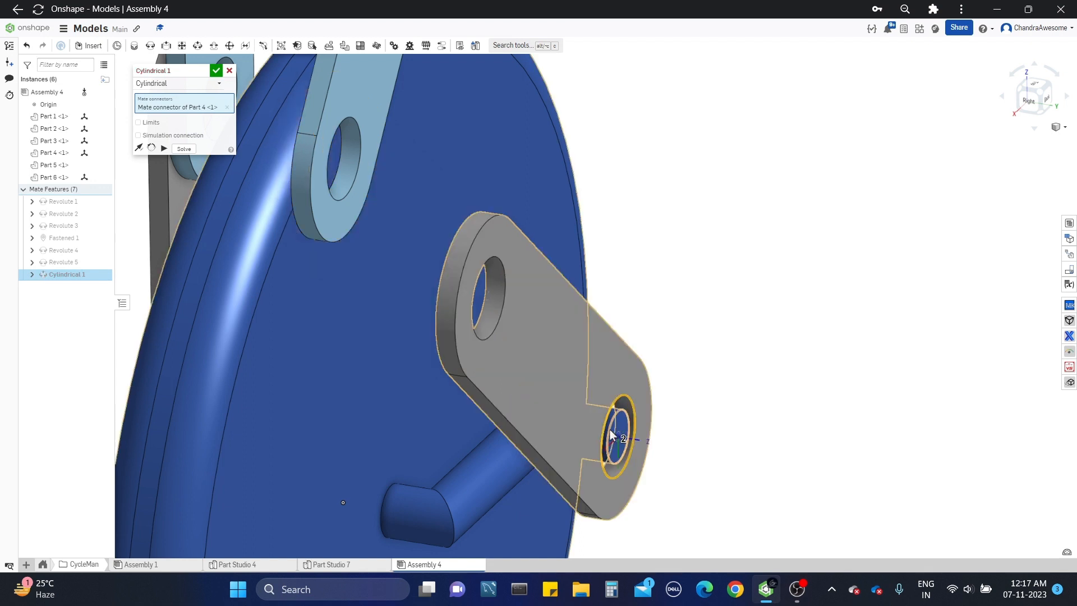
pyautogui.click(216, 70)
pyautogui.scroll(-6, 582, 316)
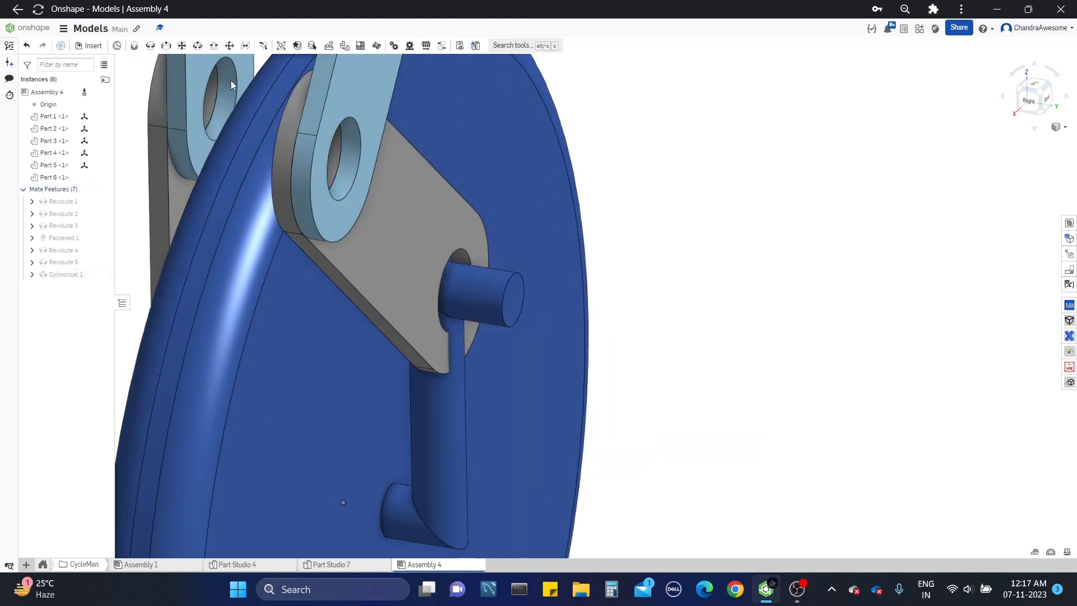
# Step: Open the Revolute 3 mate between Part 3 and Part 4 for editing and try flipping its primary axis
pyautogui.moveTo(581, 312); pyautogui.dragTo(581, 314, button='right')
pyautogui.scroll(-1, 579, 315)
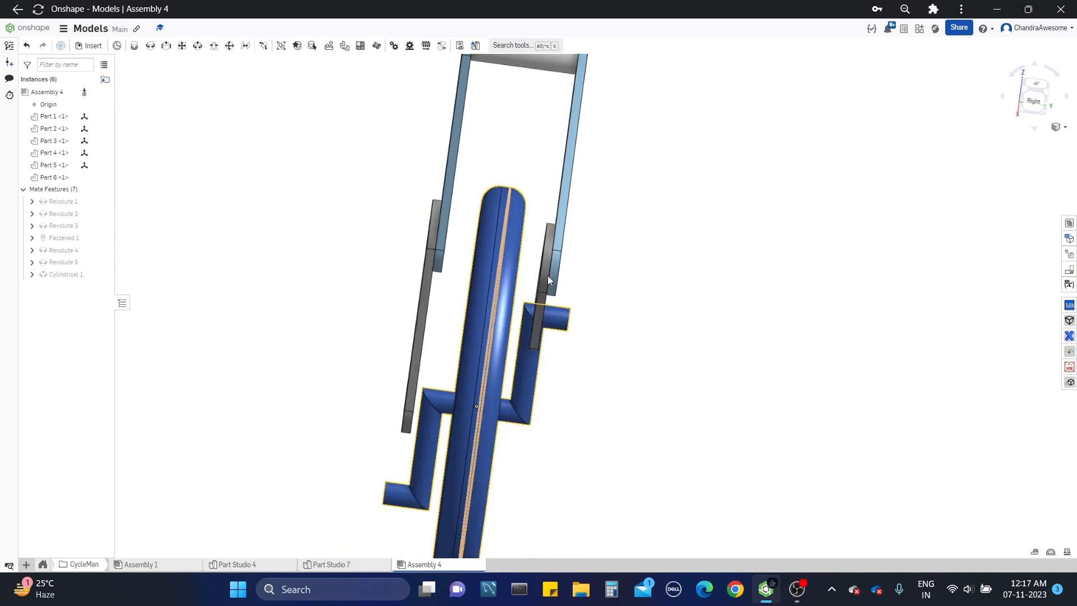
pyautogui.moveTo(547, 275); pyautogui.dragTo(597, 278, button='right')
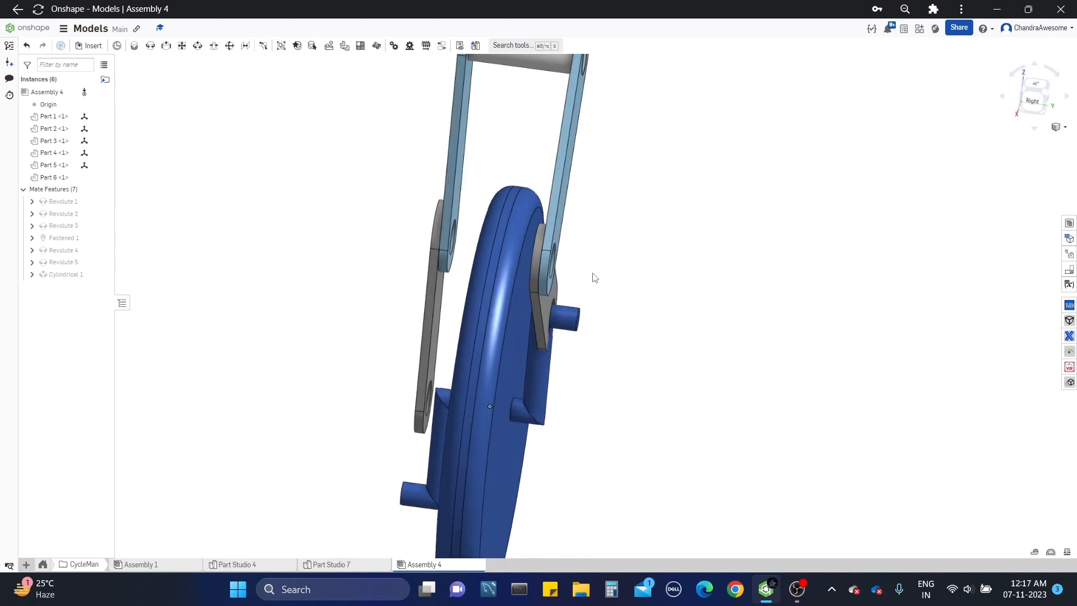
pyautogui.click(546, 309)
pyautogui.click(223, 221)
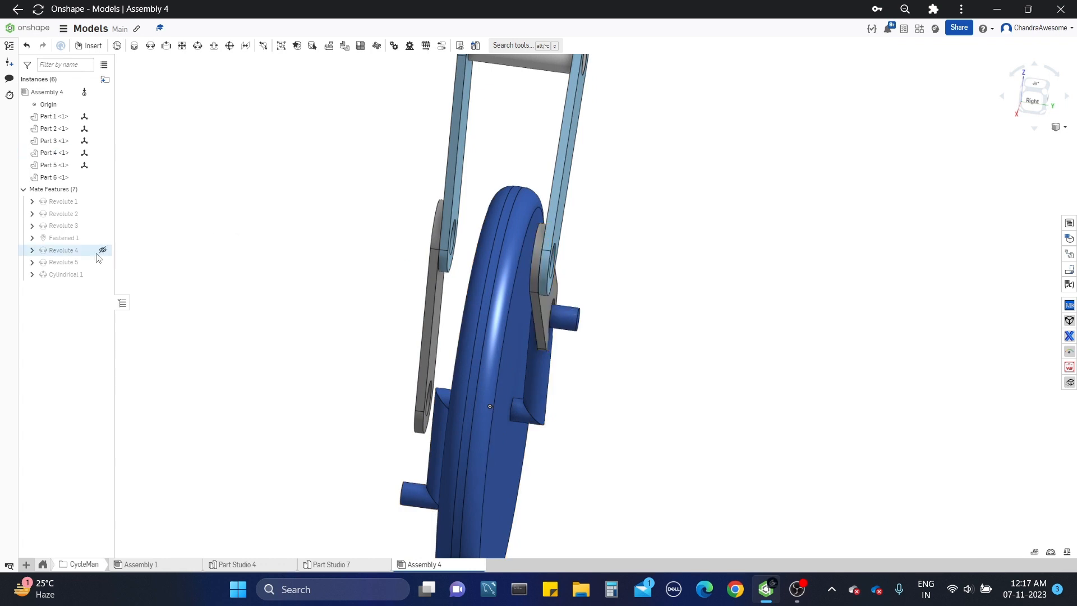
pyautogui.moveTo(87, 262)
pyautogui.moveTo(460, 300); pyautogui.dragTo(349, 303, button='right')
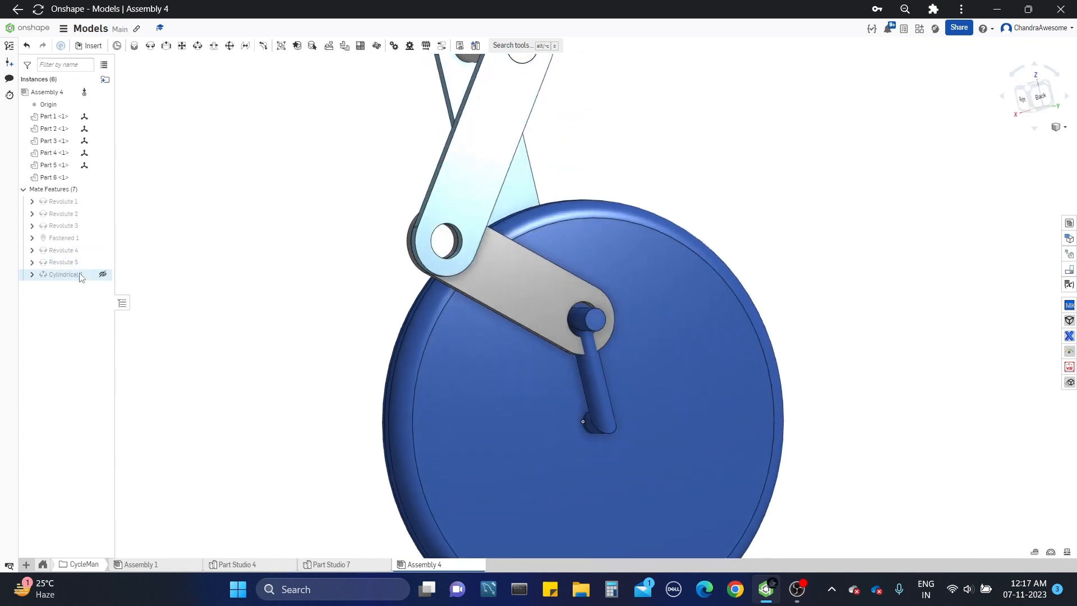
pyautogui.rightClick(82, 230)
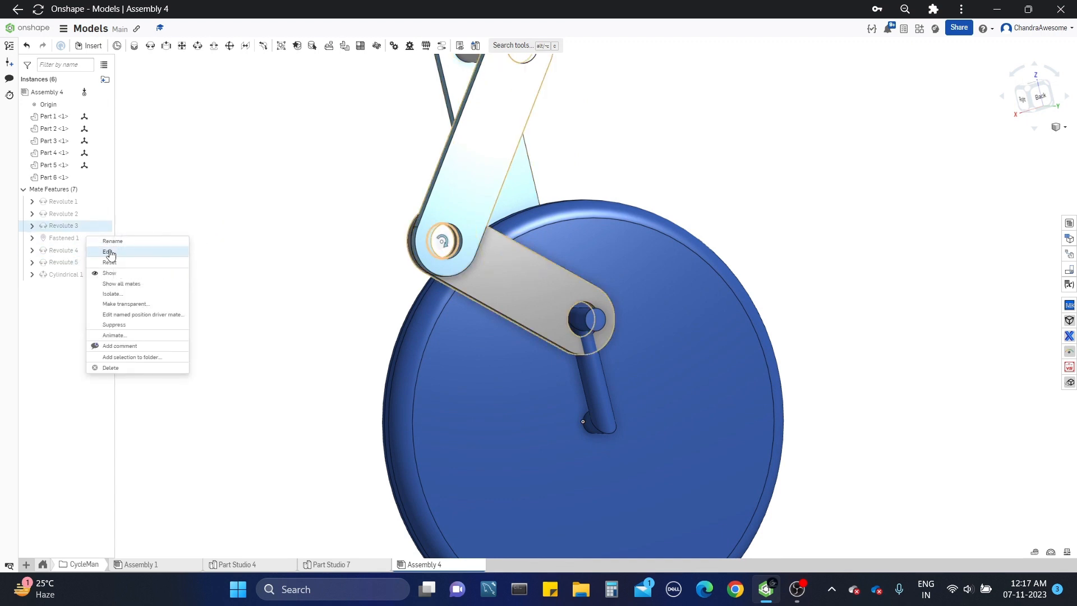
pyautogui.click(108, 248)
pyautogui.click(139, 173)
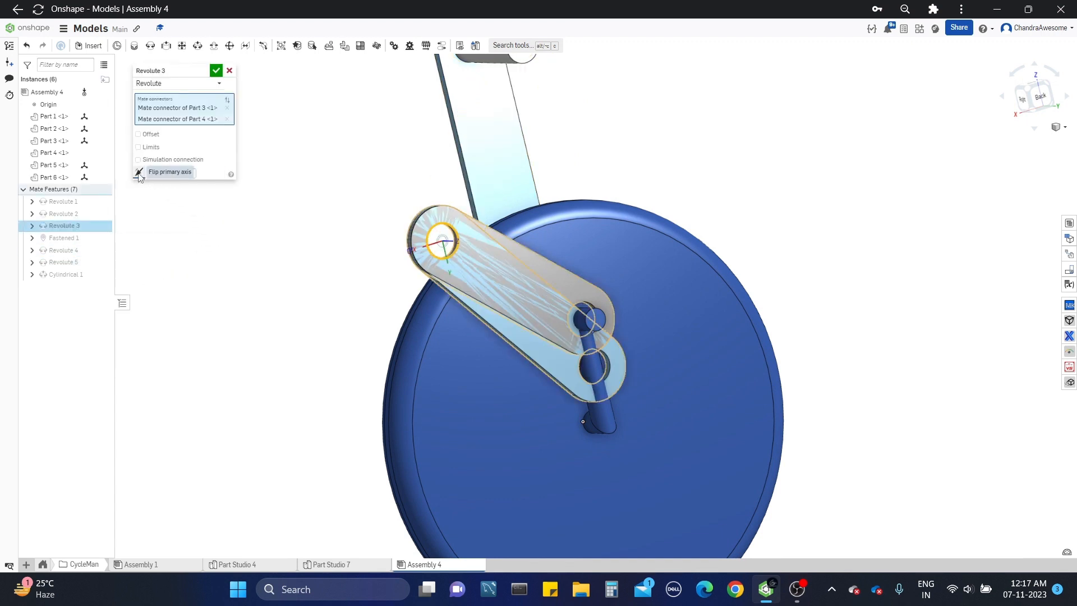
pyautogui.click(139, 173)
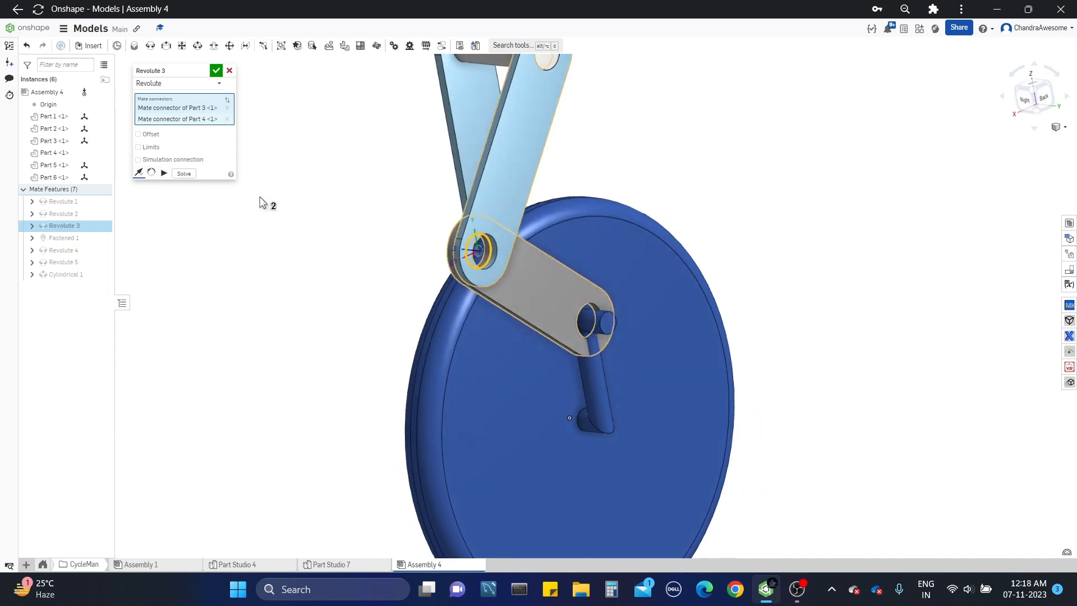
# Step: Enable the offset in the Revolute 3 mate and set its Z distance to 0.1 in
pyautogui.click(146, 140)
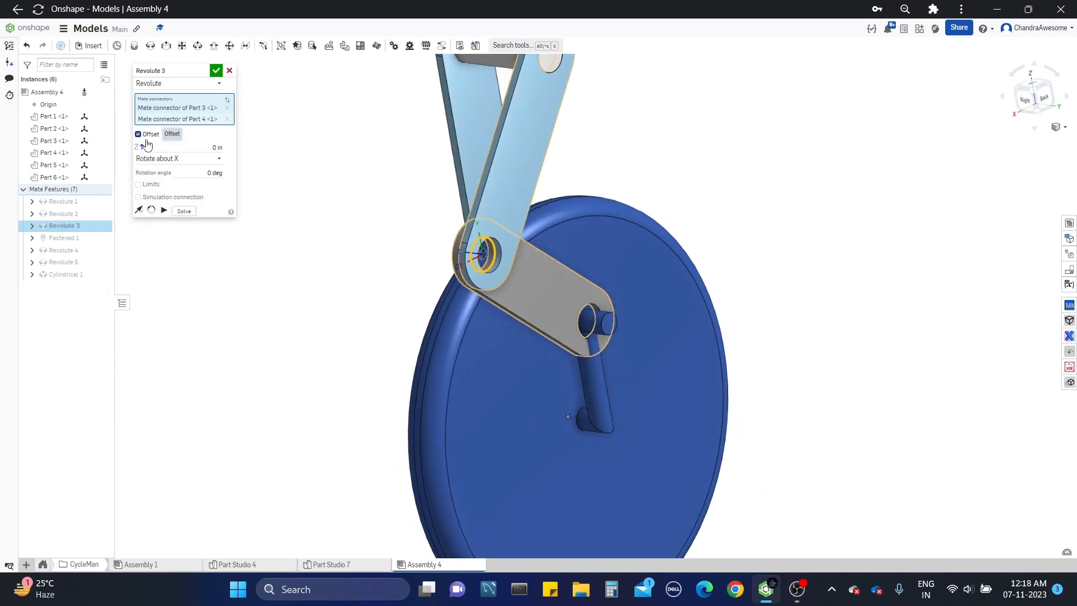
pyautogui.press('Up')
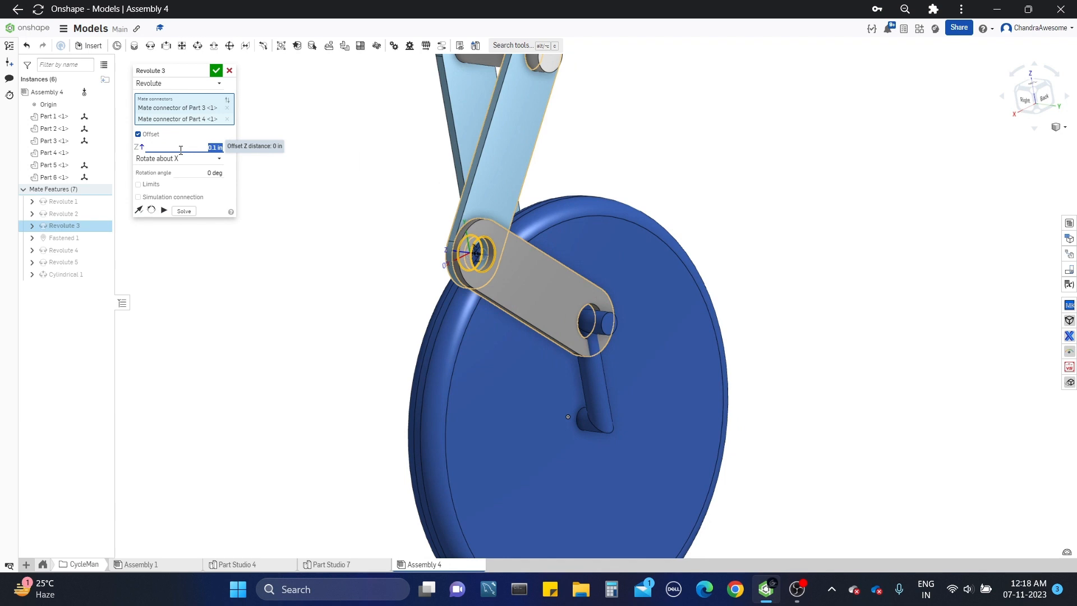
pyautogui.click(216, 71)
# Step: Add a cylindrical mate between Part 2's lower hole edge and the wheel's other pedal pin end
pyautogui.moveTo(347, 180); pyautogui.dragTo(317, 182, button='right')
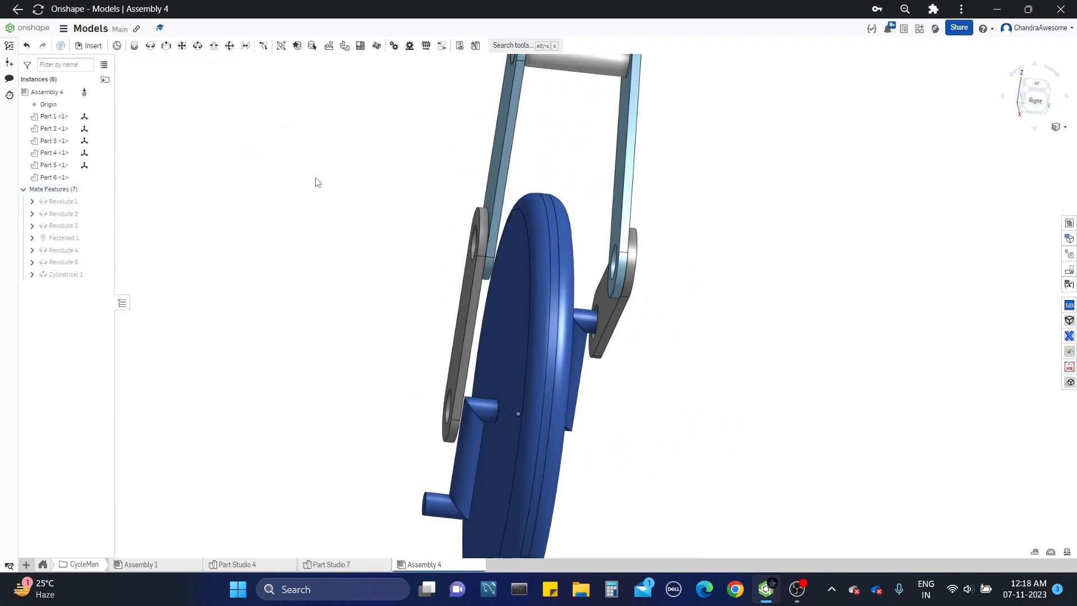
pyautogui.click(178, 48)
pyautogui.scroll(5, 415, 348)
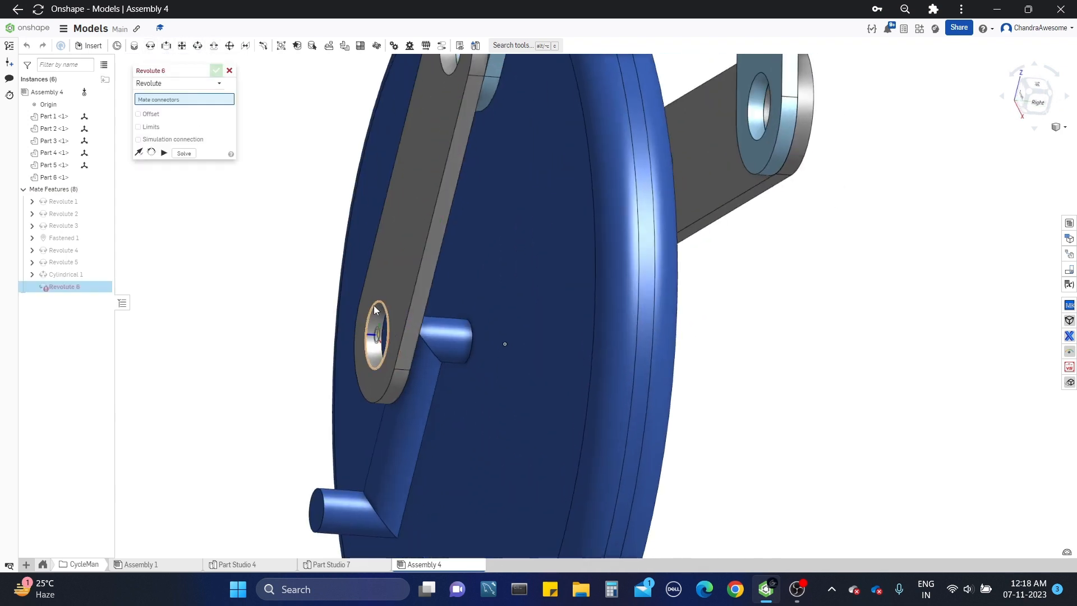
pyautogui.click(216, 83)
pyautogui.click(181, 110)
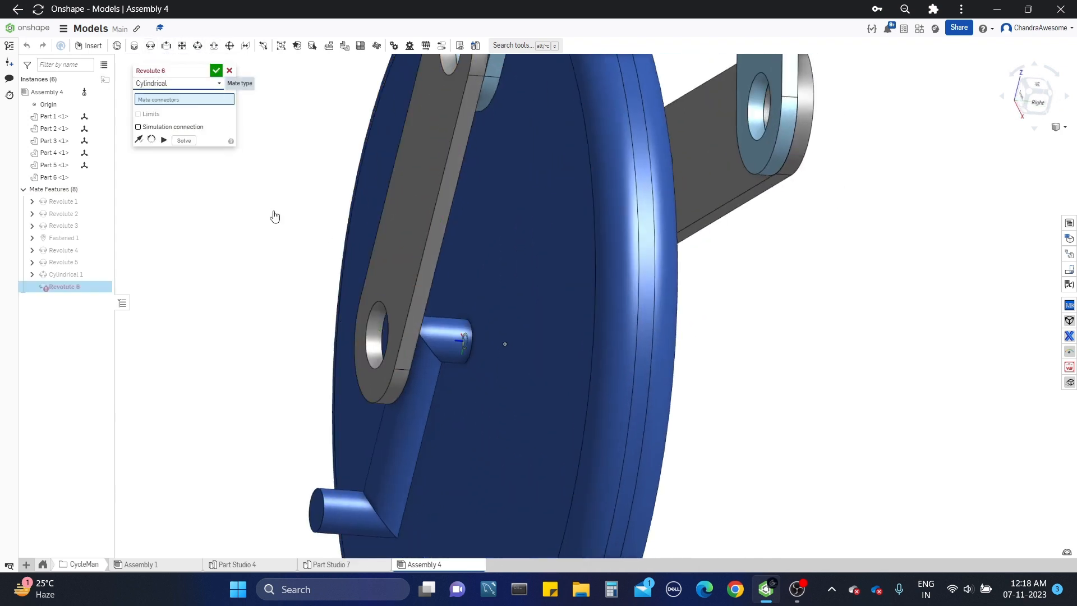
pyautogui.click(371, 306)
pyautogui.click(328, 503)
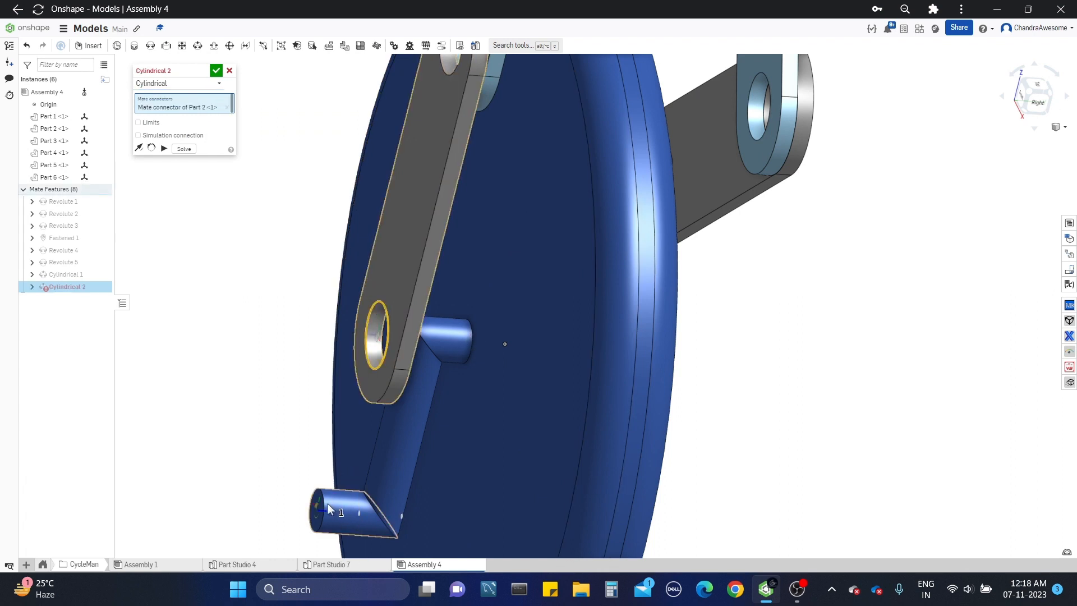
pyautogui.click(216, 70)
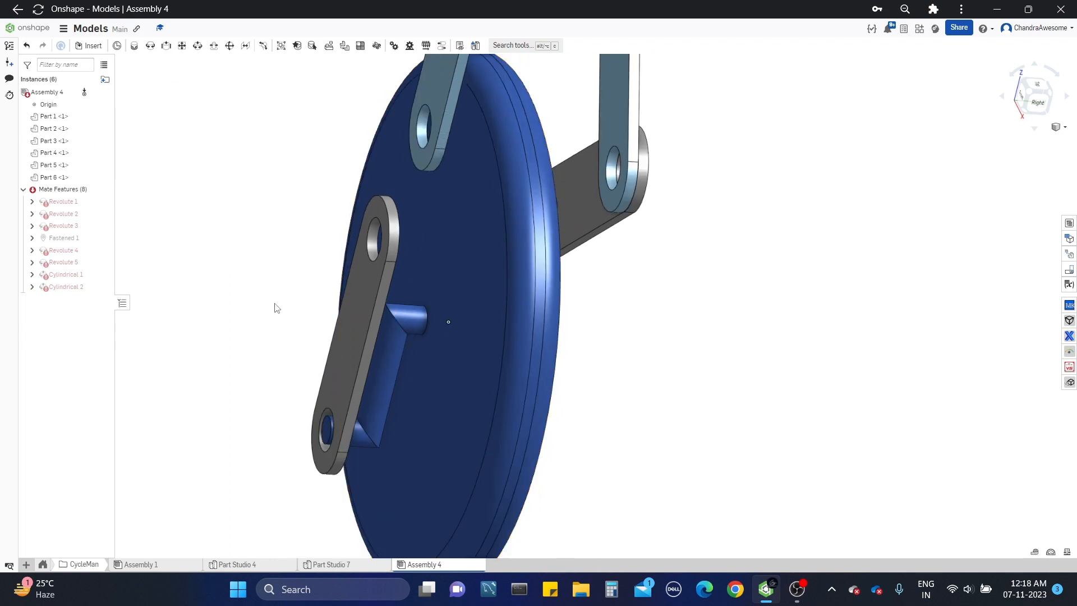
# Step: Examine the alignment of the leg links, pedal crank and wheel from the front and back
pyautogui.scroll(-2, 281, 313)
pyautogui.scroll(-3, 331, 408)
pyautogui.moveTo(412, 323); pyautogui.dragTo(395, 308, button='right')
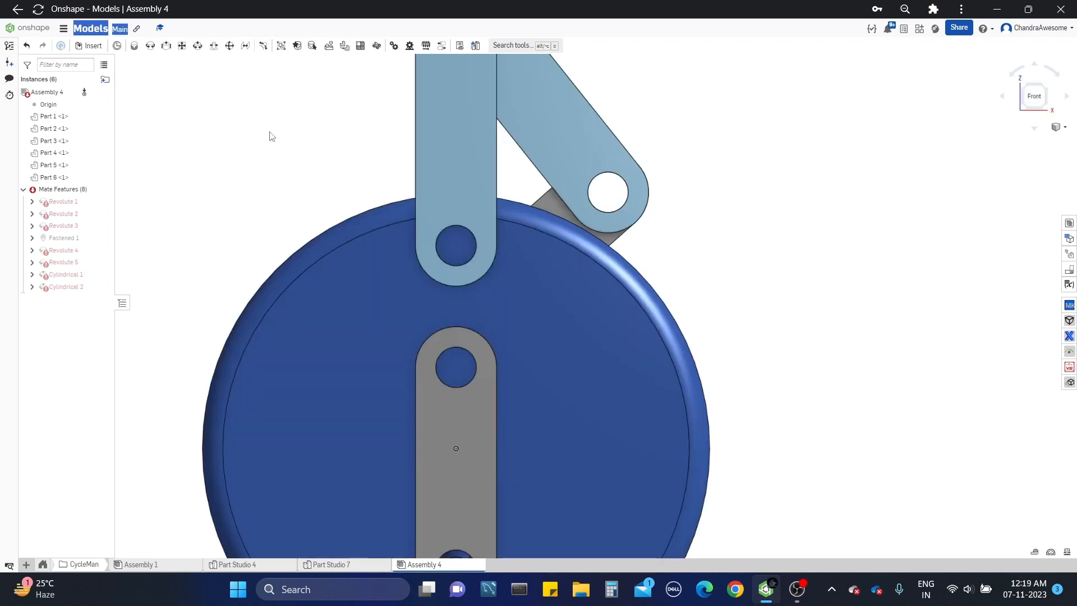
pyautogui.scroll(-3, 271, 137)
pyautogui.moveTo(275, 191); pyautogui.dragTo(328, 253, button='middle')
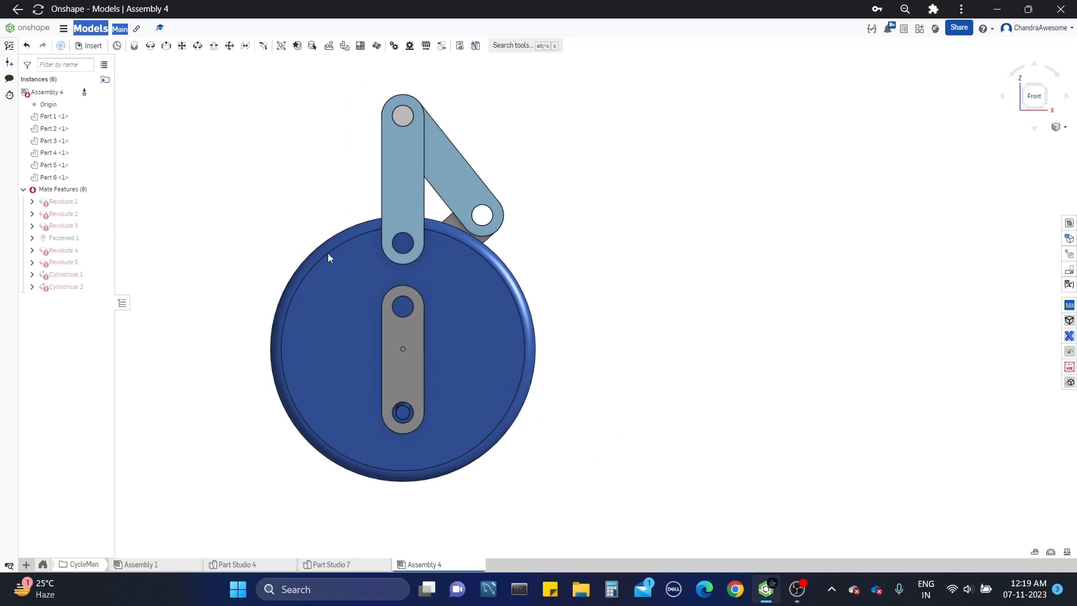
pyautogui.moveTo(526, 285); pyautogui.dragTo(399, 284, button='right')
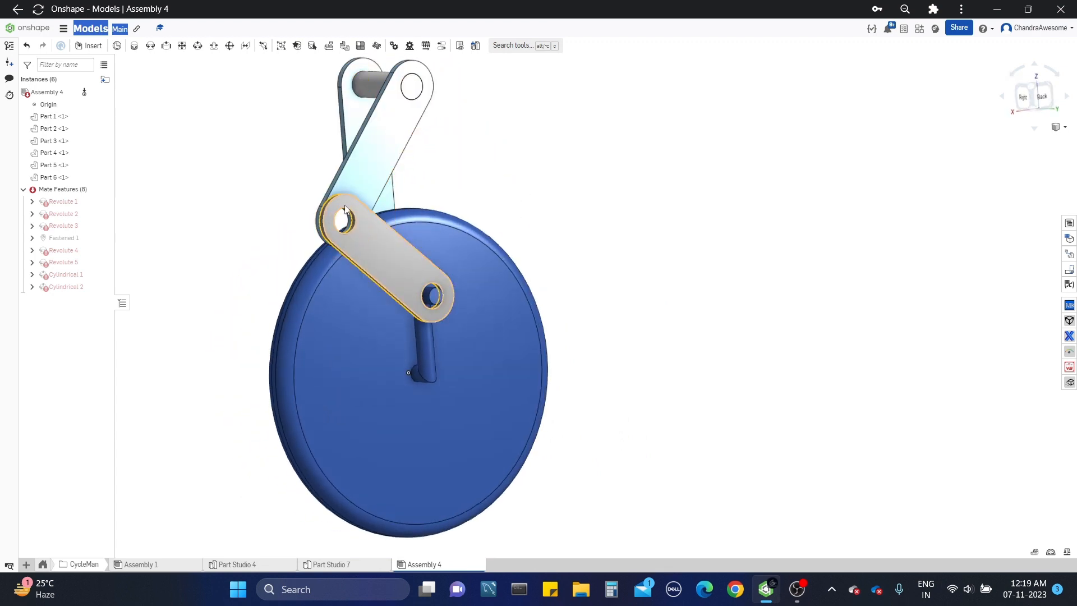
# Step: Measure the centre distance between Part 1's lower hole and Part 2's upper hole in the front view
pyautogui.moveTo(360, 225); pyautogui.dragTo(375, 251, button='middle')
pyautogui.moveTo(375, 251); pyautogui.dragTo(496, 250, button='right')
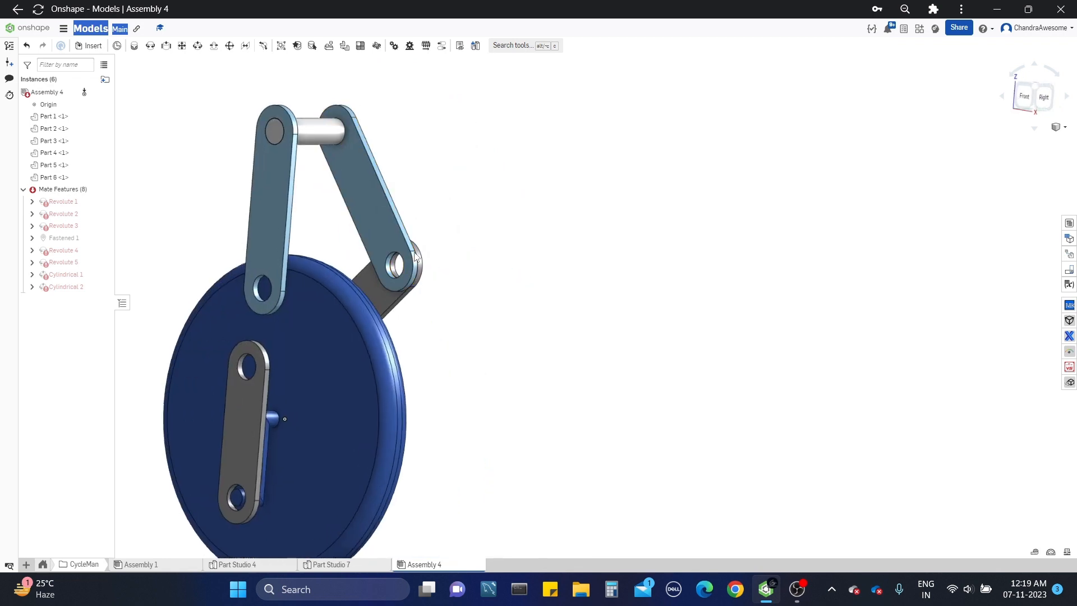
pyautogui.moveTo(527, 292); pyautogui.dragTo(493, 295, button='right')
pyautogui.scroll(-3, 453, 328)
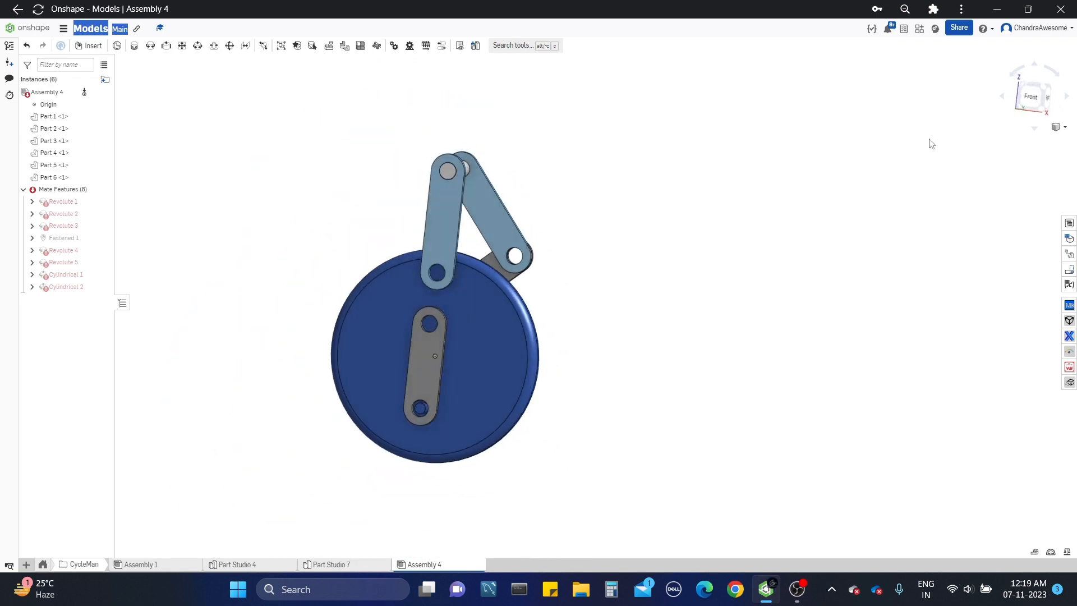
pyautogui.click(1026, 108)
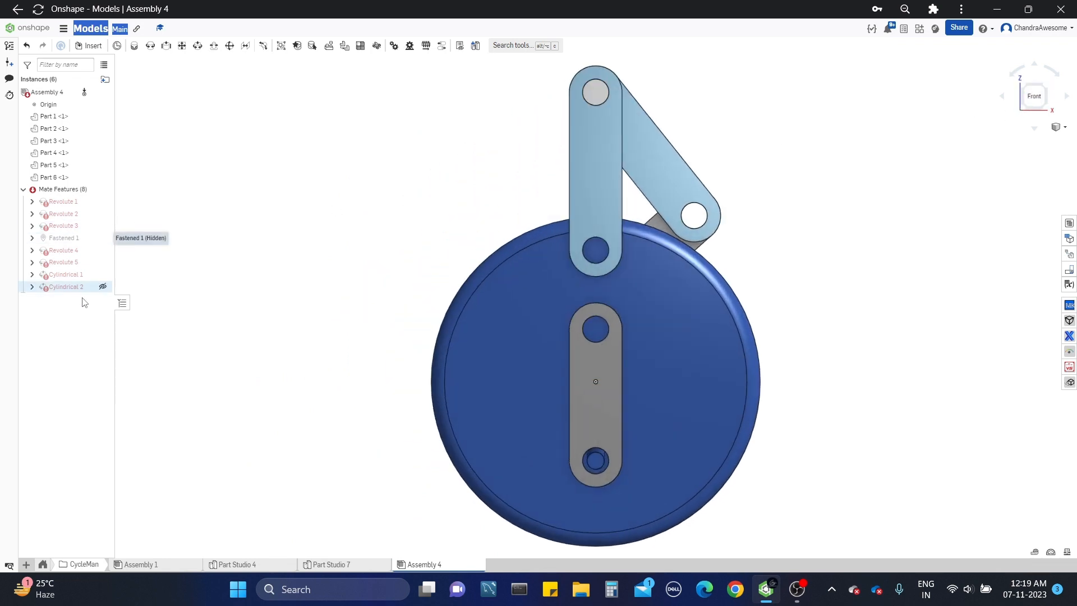
pyautogui.scroll(3, 661, 275)
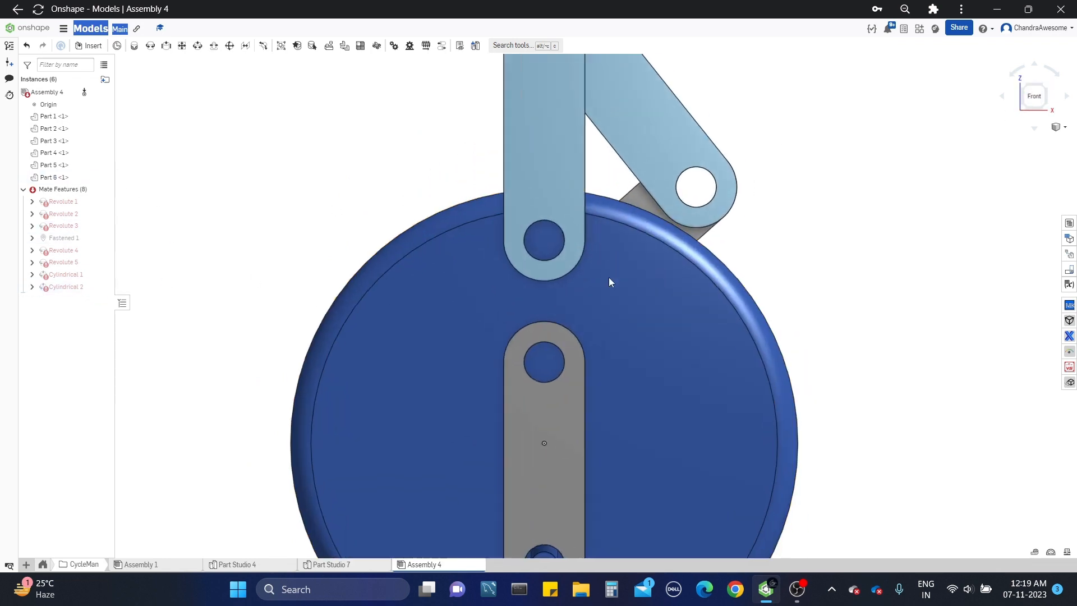
pyautogui.click(522, 259)
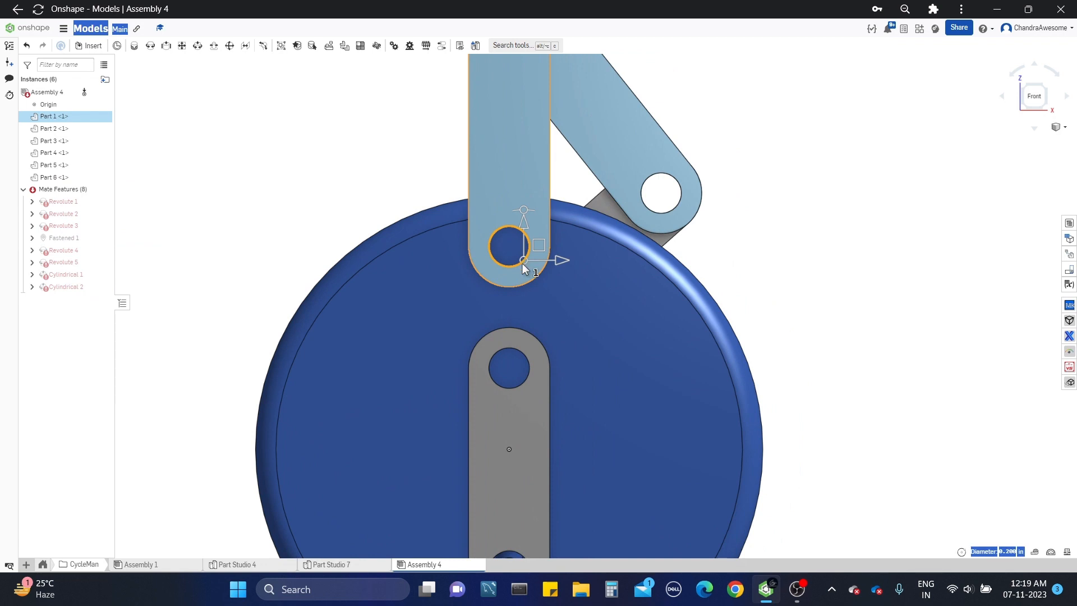
pyautogui.click(519, 352)
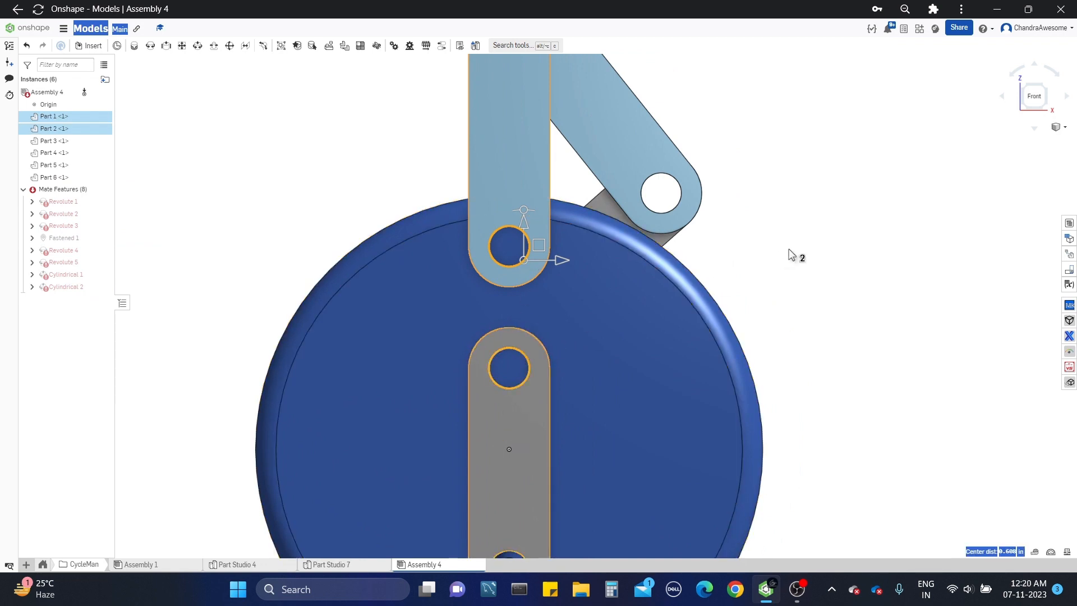
pyautogui.click(801, 276)
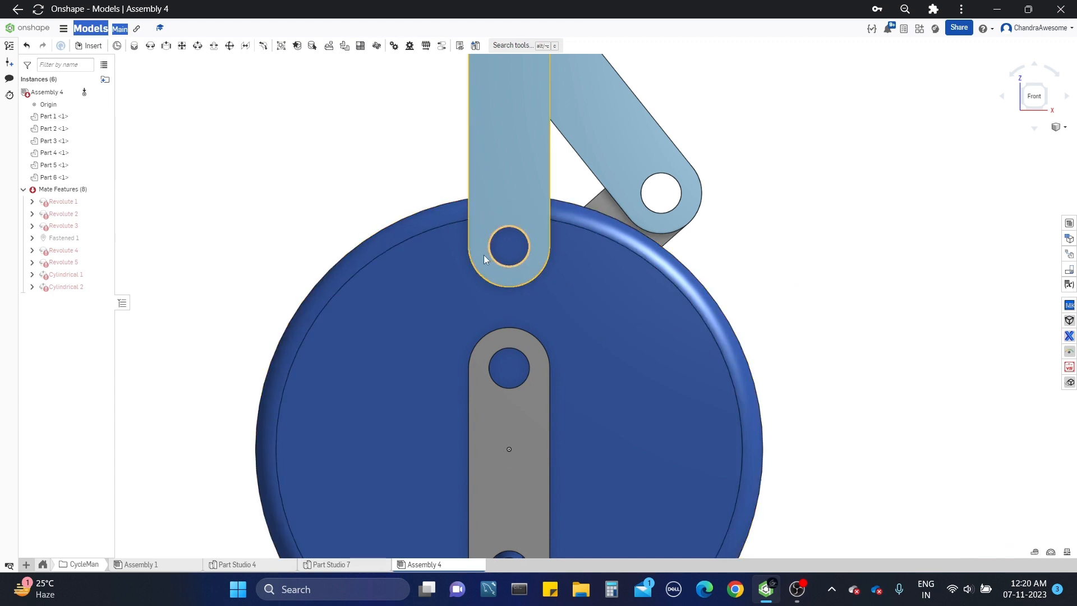
pyautogui.click(497, 259)
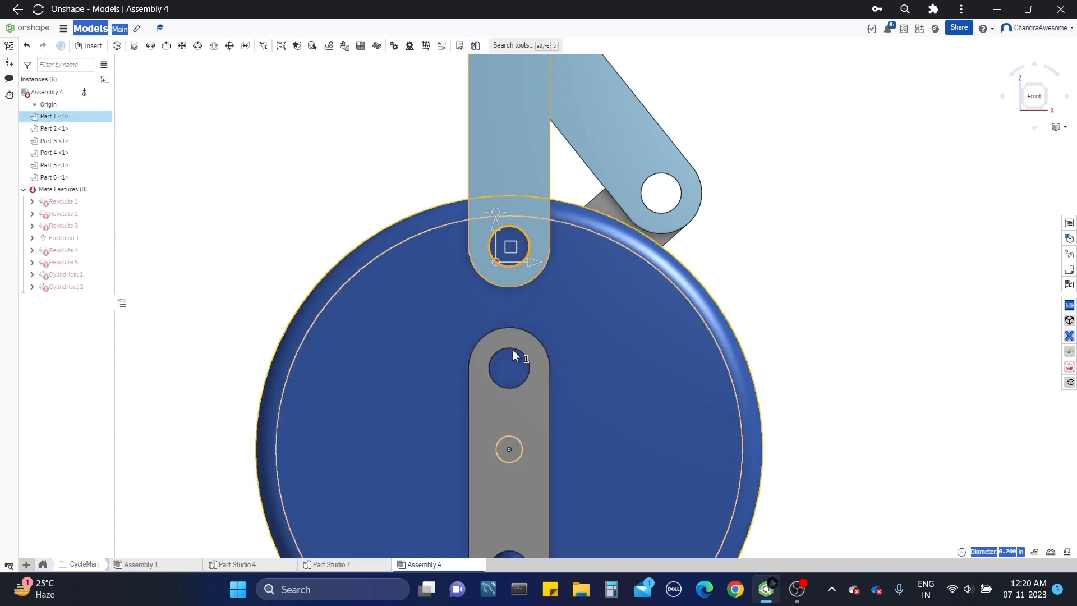
pyautogui.click(513, 349)
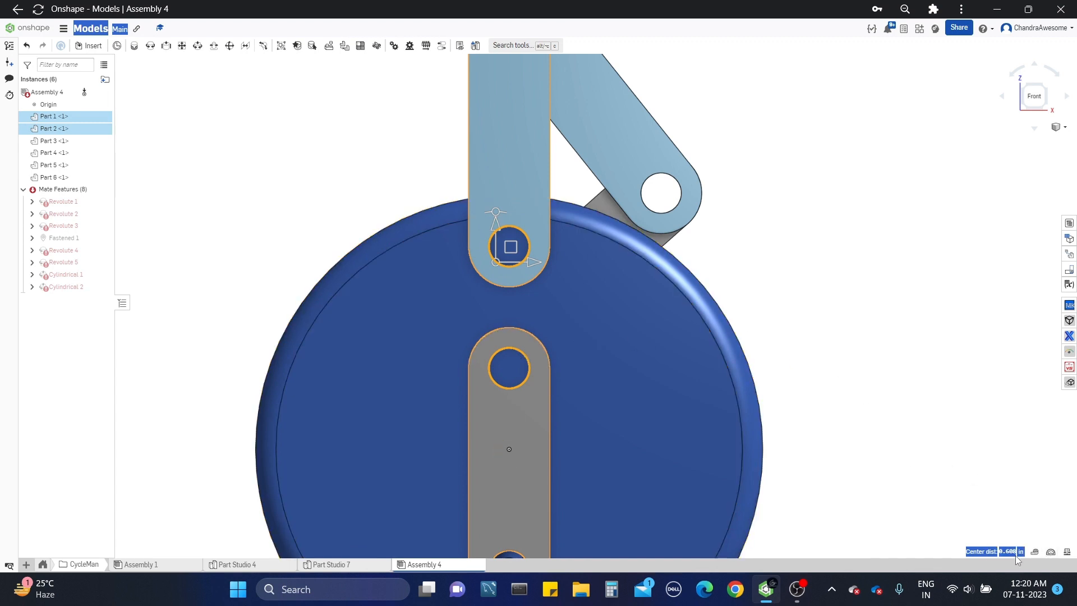
pyautogui.click(934, 407)
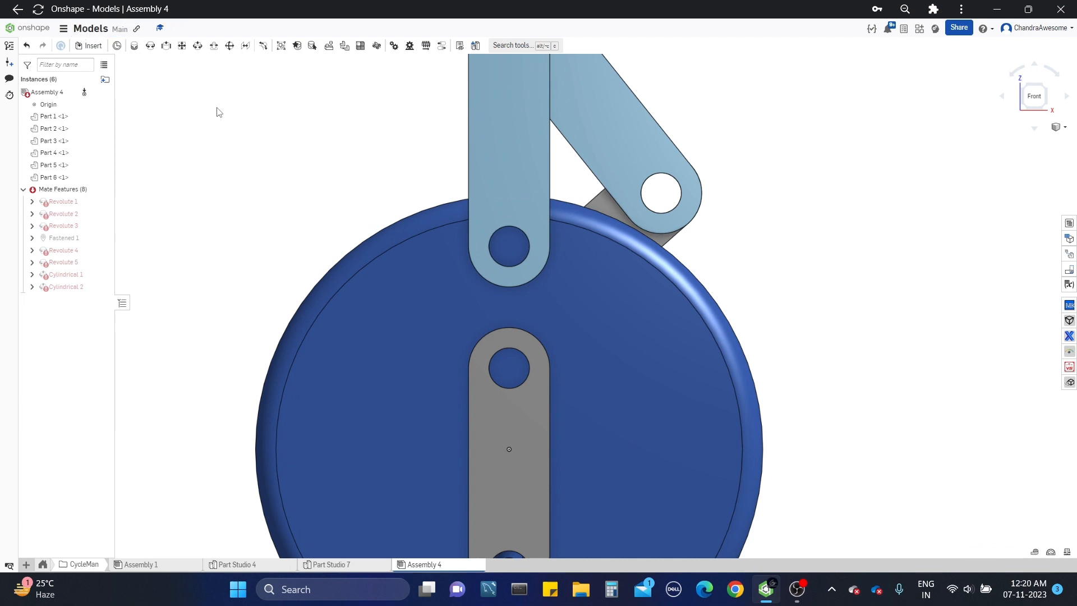
# Step: Switch to Part Studio 7 and open Sketch 2, which holds the leg link profiles, for editing
pyautogui.scroll(-5, 518, 258)
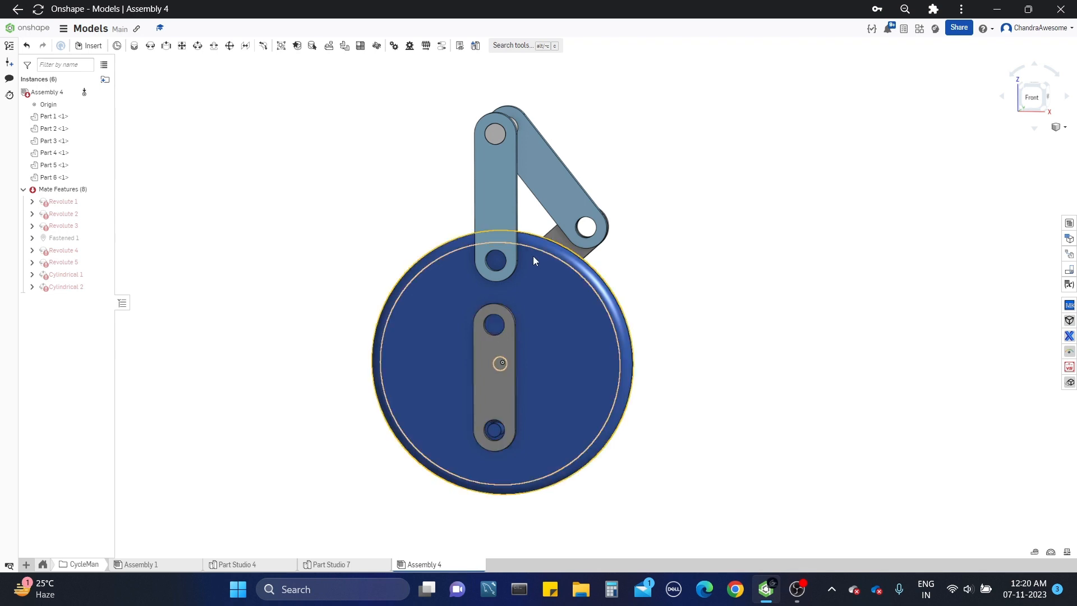
pyautogui.click(349, 565)
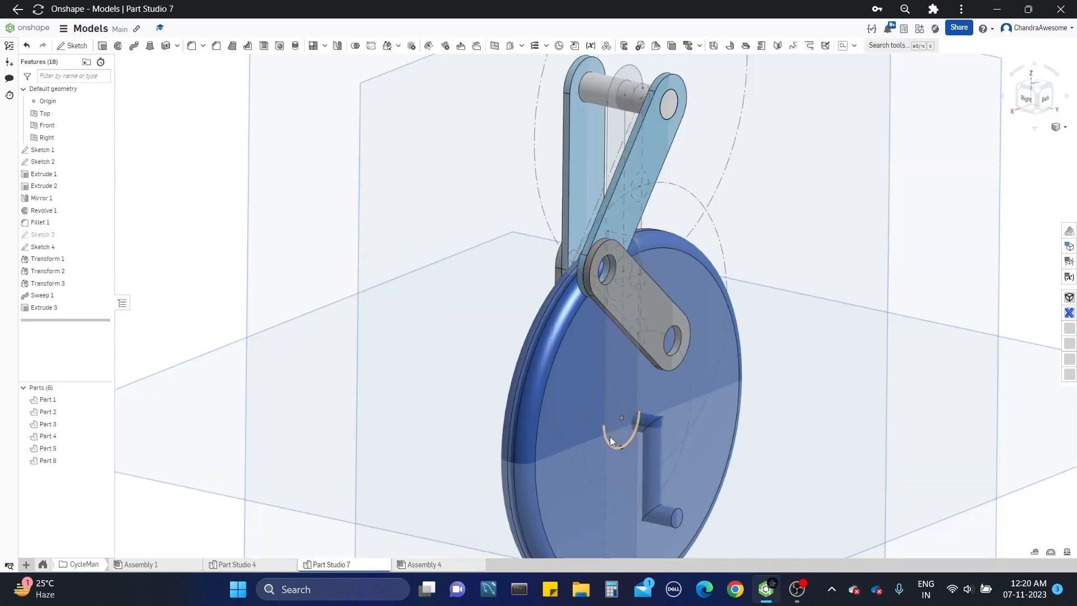
pyautogui.moveTo(595, 178); pyautogui.dragTo(573, 297, button='middle')
pyautogui.click(567, 294)
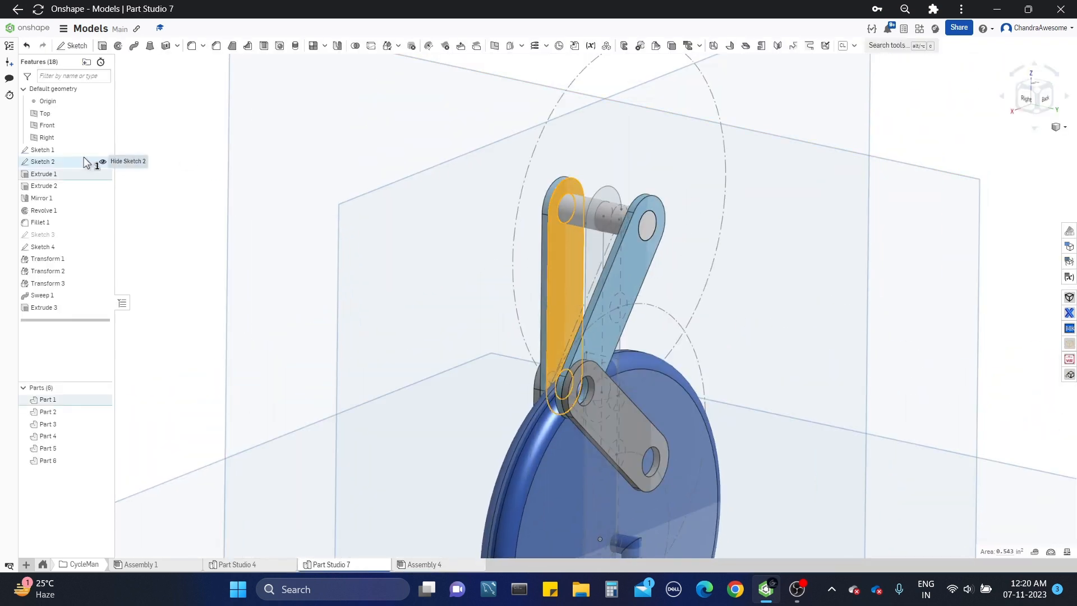
pyautogui.rightClick(86, 162)
pyautogui.click(108, 180)
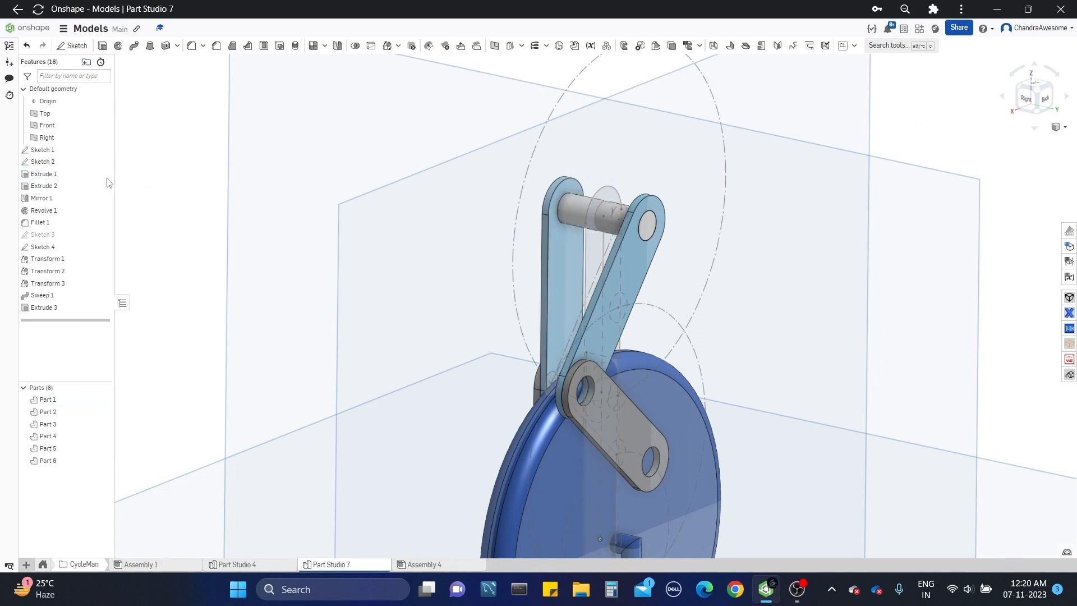
pyautogui.moveTo(527, 356); pyautogui.dragTo(515, 314, button='middle')
pyautogui.moveTo(515, 314); pyautogui.dragTo(492, 302, button='right')
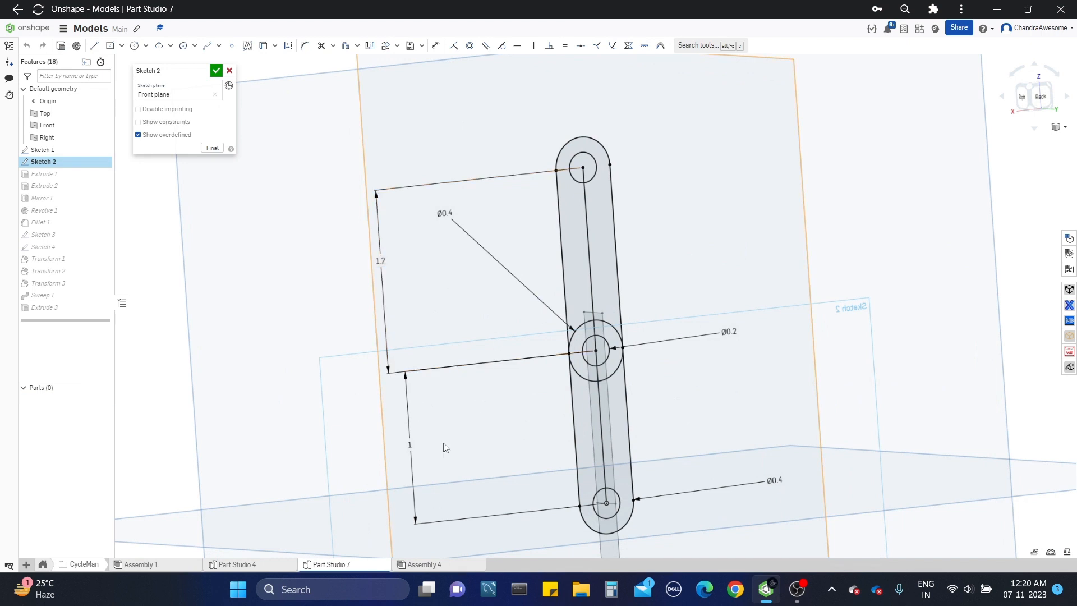
# Step: Set the lower link's hole spacing in Sketch 2 to 1.608 in, accept the sketch and check the linkage in Assembly 4
pyautogui.click(411, 446)
pyautogui.doubleClick(410, 445)
pyautogui.moveTo(410, 445)
pyautogui.mouseDown(button='right')
pyautogui.moveTo(353, 424)
pyautogui.moveTo(344, 438)
pyautogui.mouseUp(button='right')
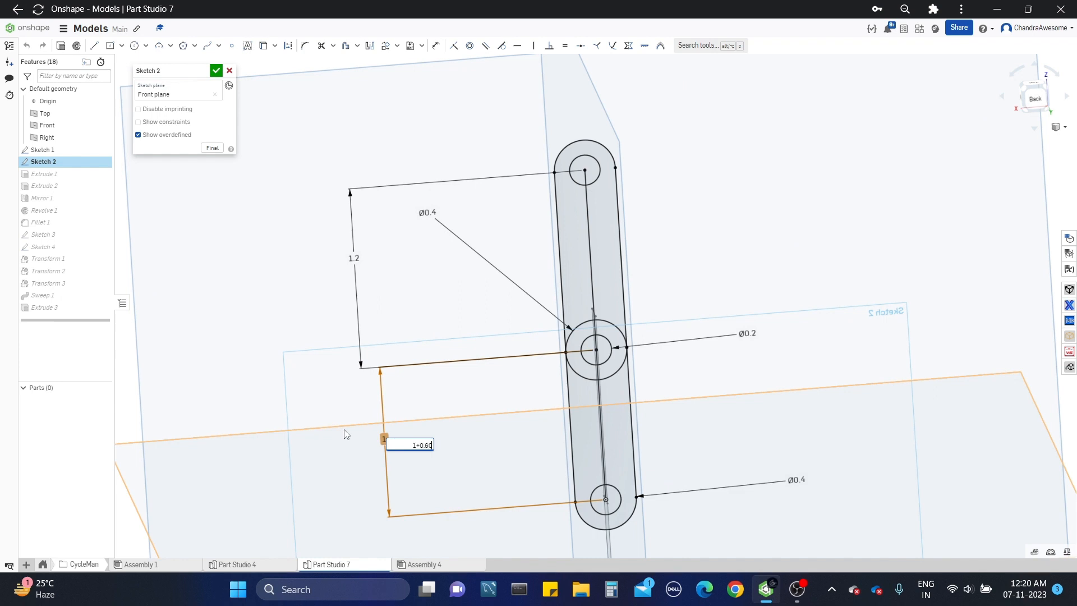
pyautogui.write('8')
pyautogui.press('Return')
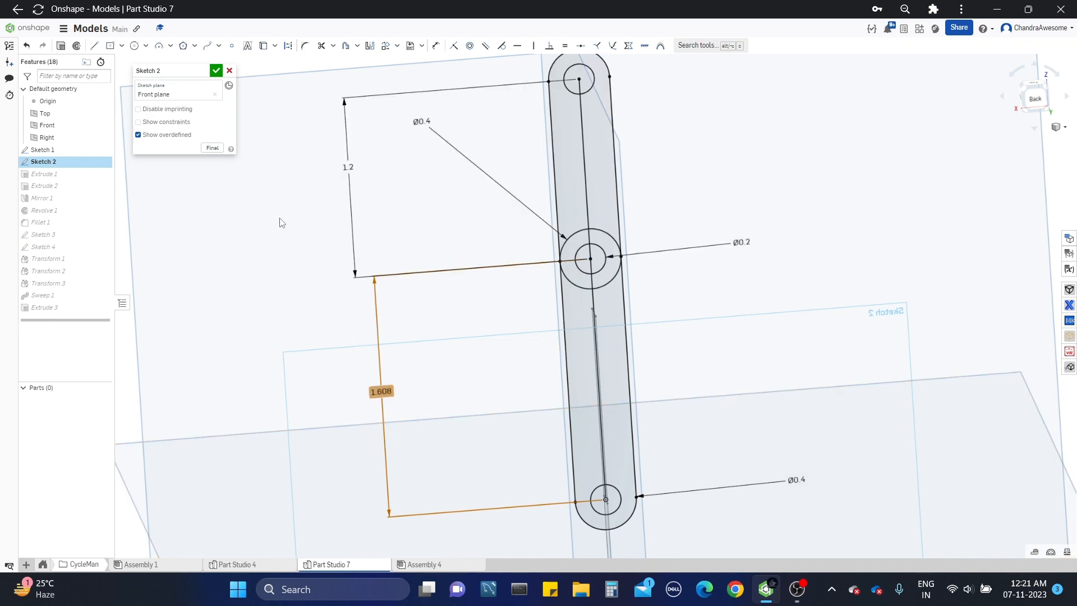
pyautogui.click(217, 69)
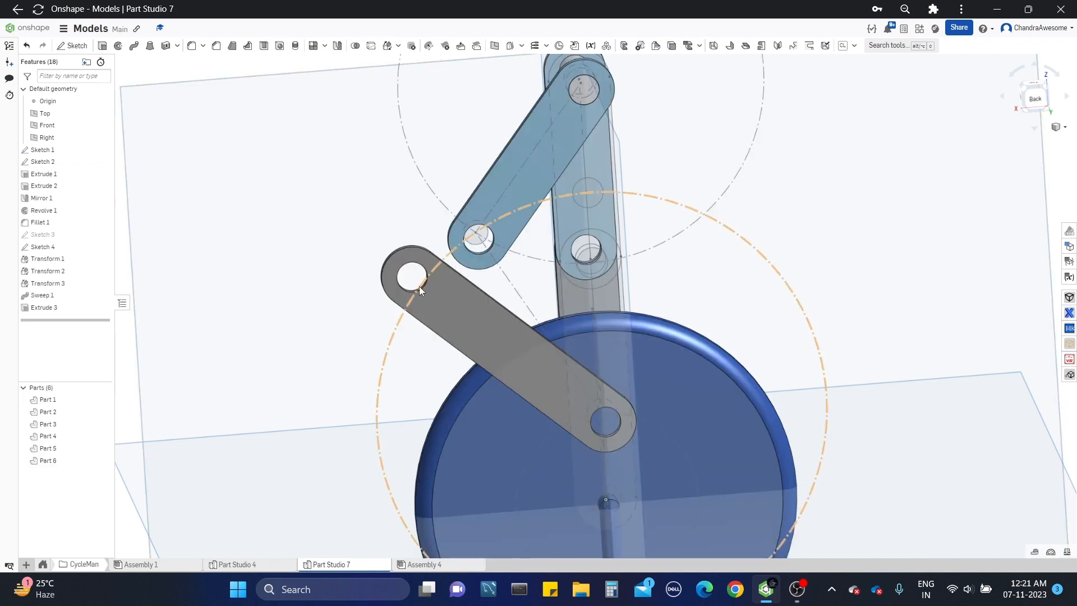
pyautogui.click(428, 565)
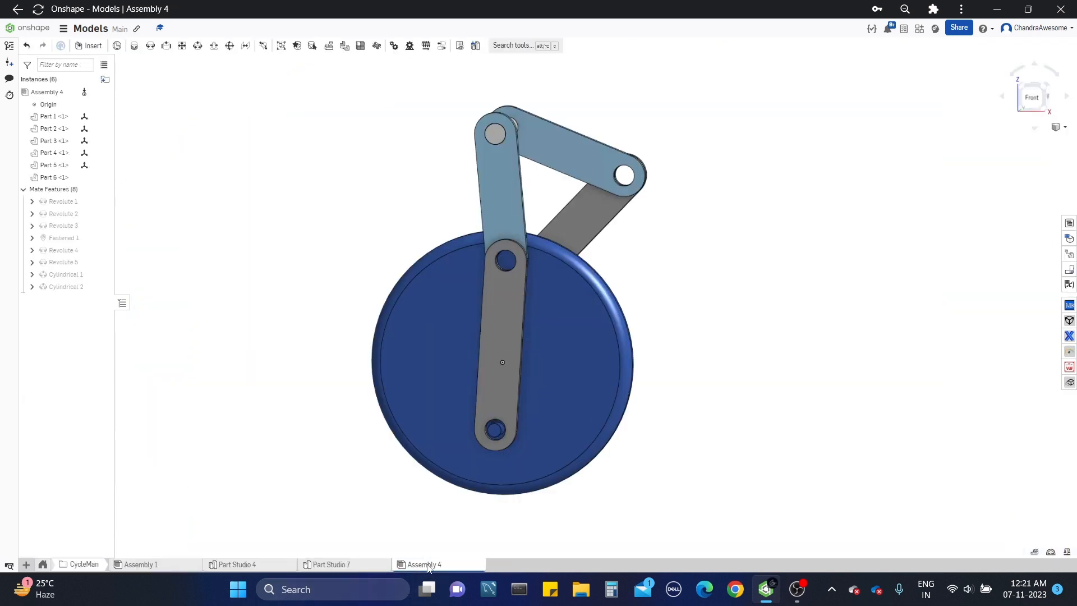
pyautogui.moveTo(580, 271); pyautogui.dragTo(449, 274, button='right')
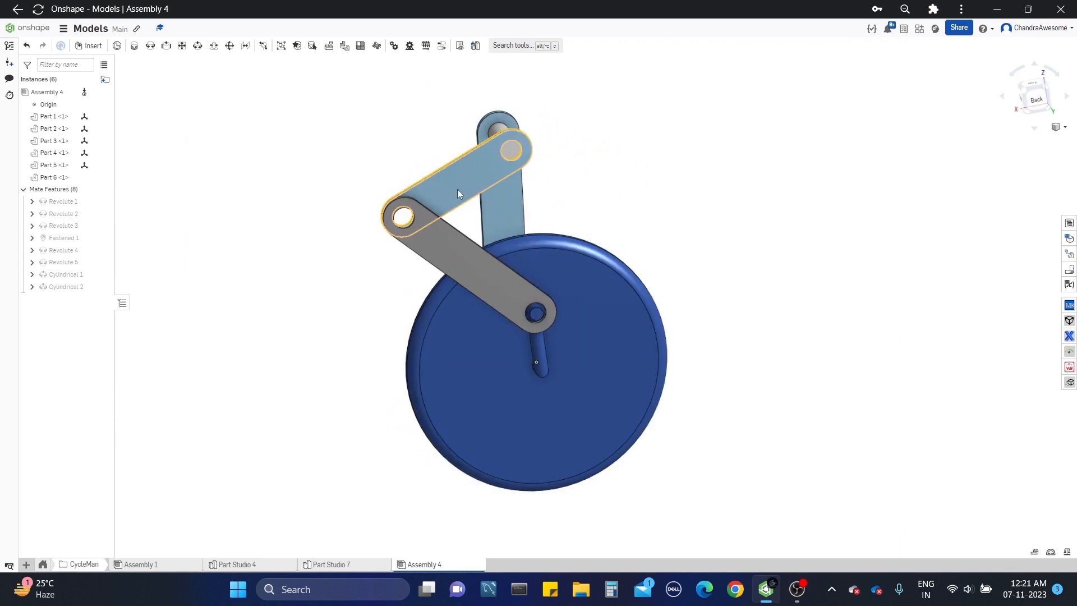
# Step: Return to Part Studio 7 and undo the last change to the lower link's hole spacing
pyautogui.click(372, 566)
pyautogui.click(27, 47)
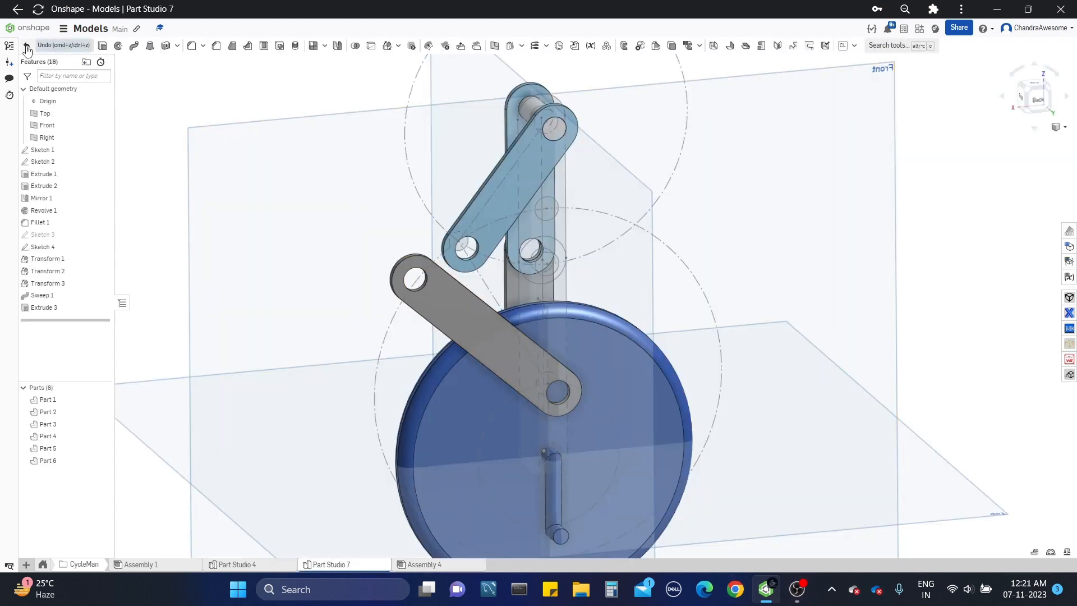
pyautogui.click(27, 47)
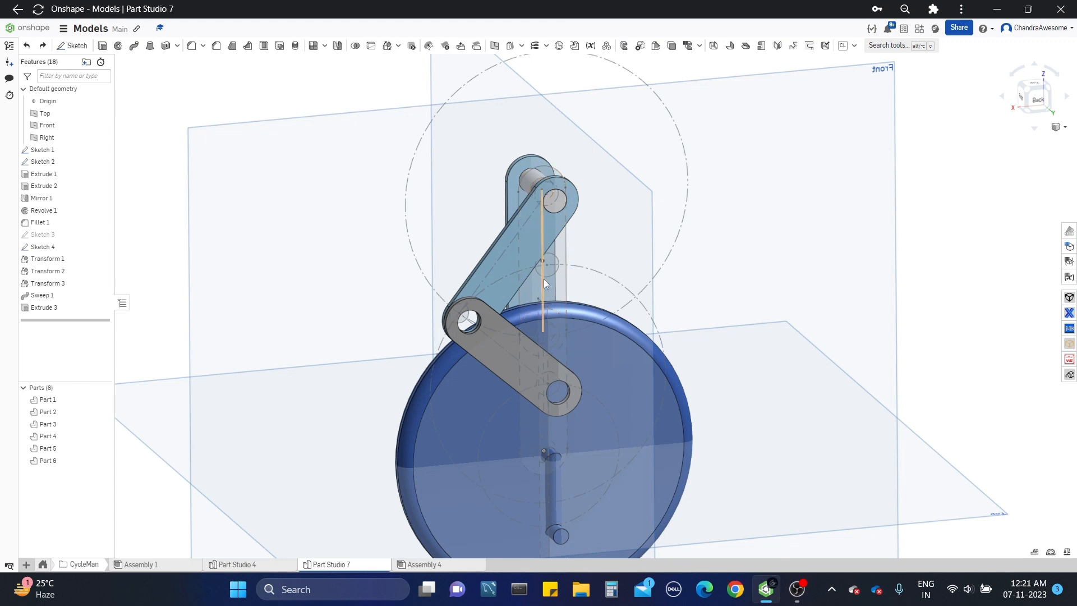
# Step: Reopen Sketch 2 for editing and set the lower link's hole spacing to 1.304 in
pyautogui.rightClick(59, 162)
pyautogui.click(110, 185)
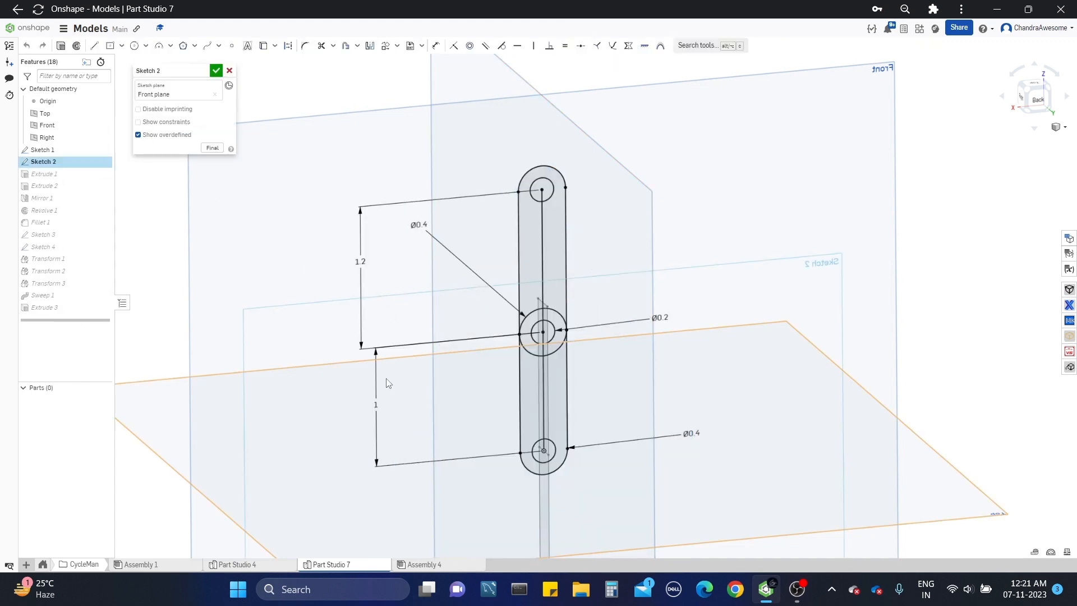
pyautogui.doubleClick(374, 405)
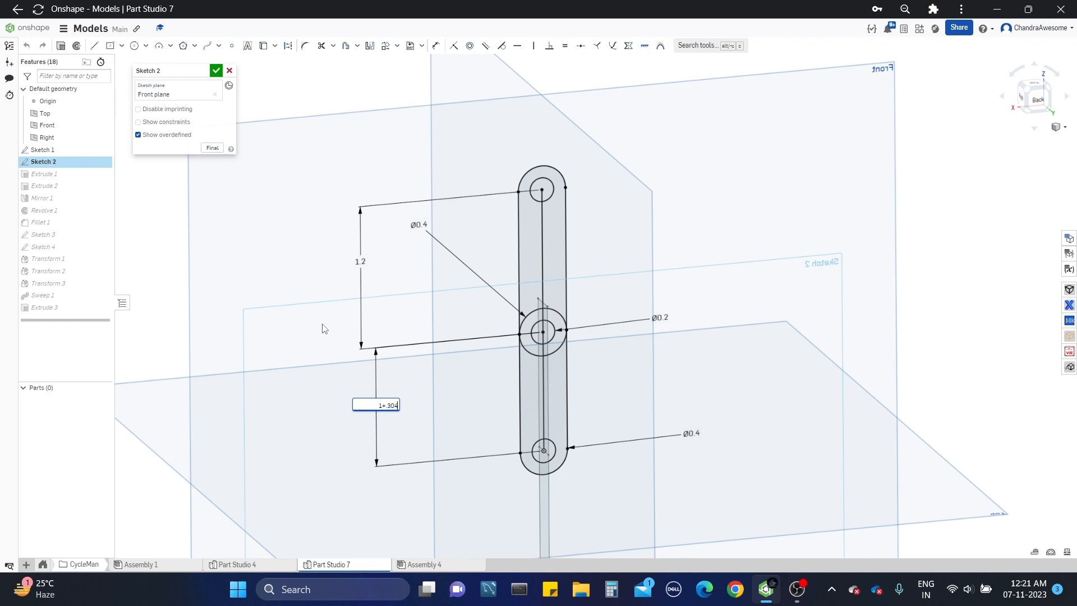
pyautogui.press('Return')
# Step: Set the upper link's hole spacing to 1.504 in and finish Sketch 2
pyautogui.doubleClick(362, 226)
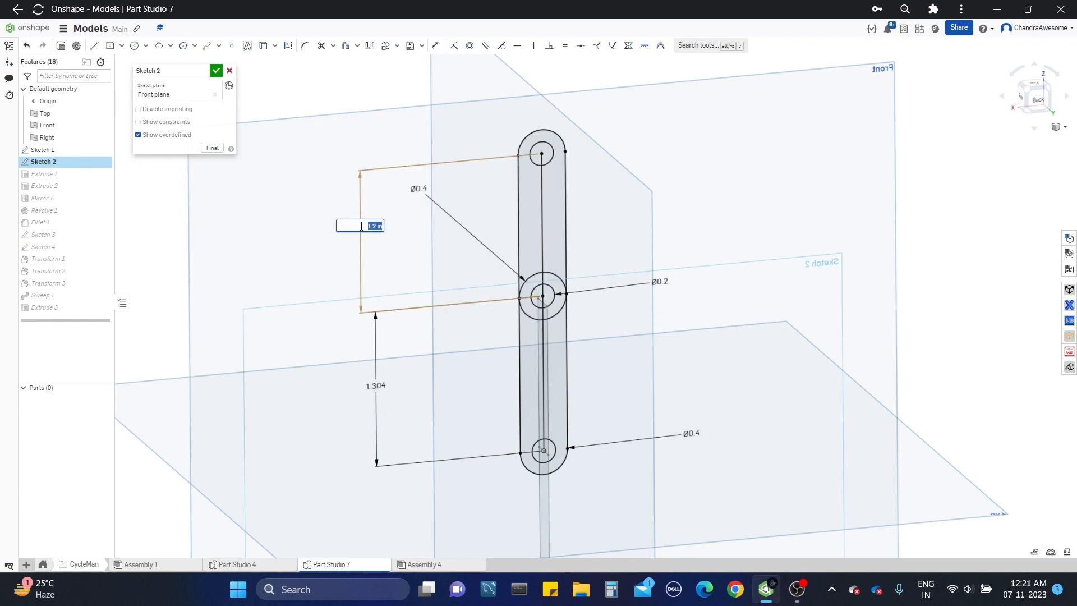
pyautogui.write('1.2+0.044')
pyautogui.press('Return')
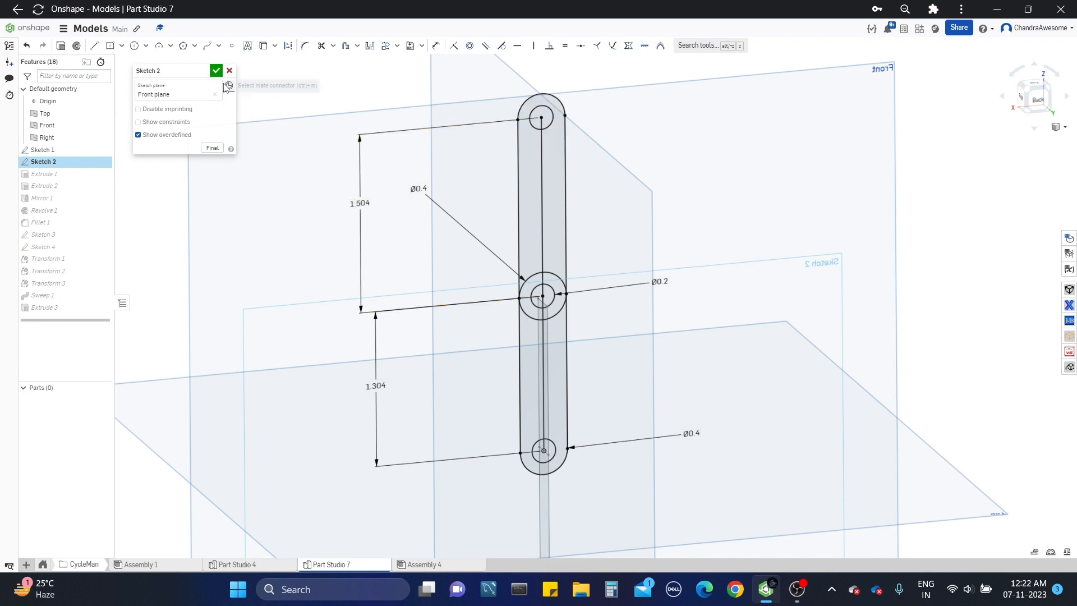
pyautogui.click(216, 70)
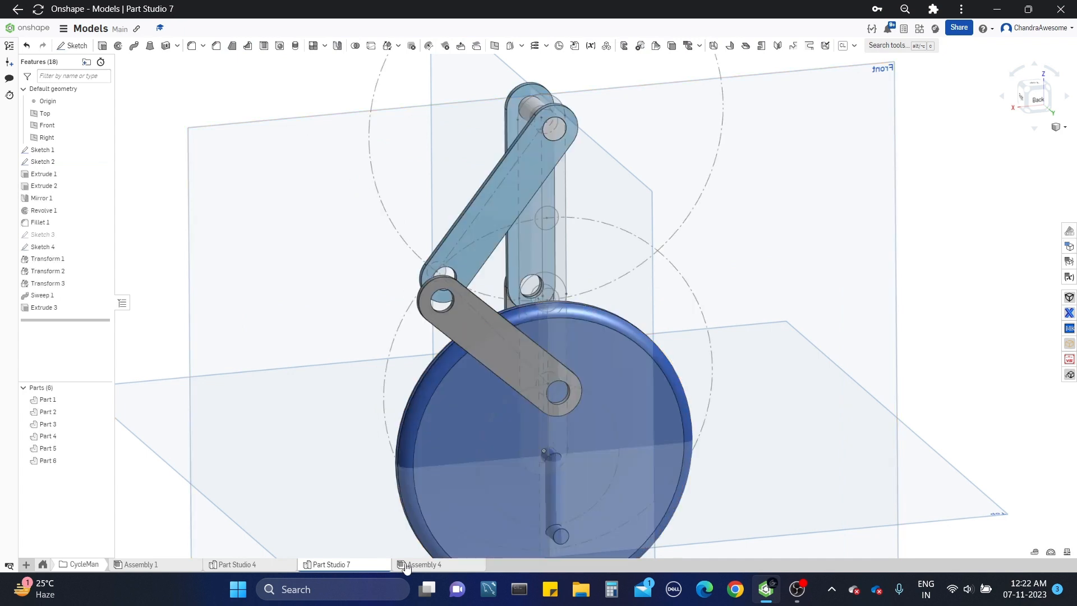
# Step: Inspect the leg links in Assembly 4 from both sides and animate the Revolute 1 mate from 0 to 360 degrees
pyautogui.click(405, 565)
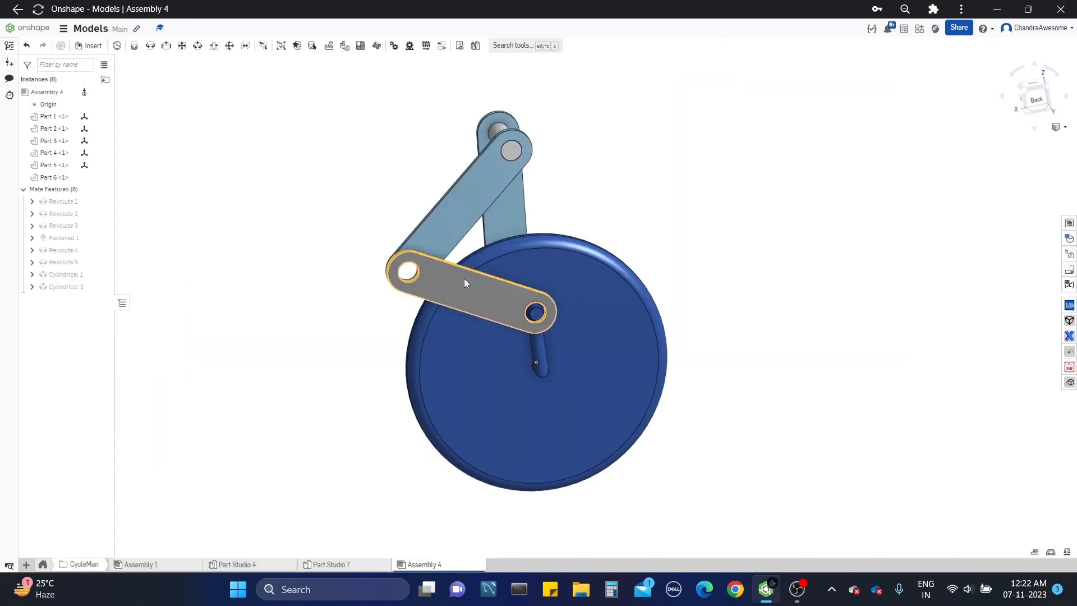
pyautogui.moveTo(463, 279); pyautogui.dragTo(273, 293, button='right')
pyautogui.moveTo(522, 406); pyautogui.dragTo(475, 341, button='middle')
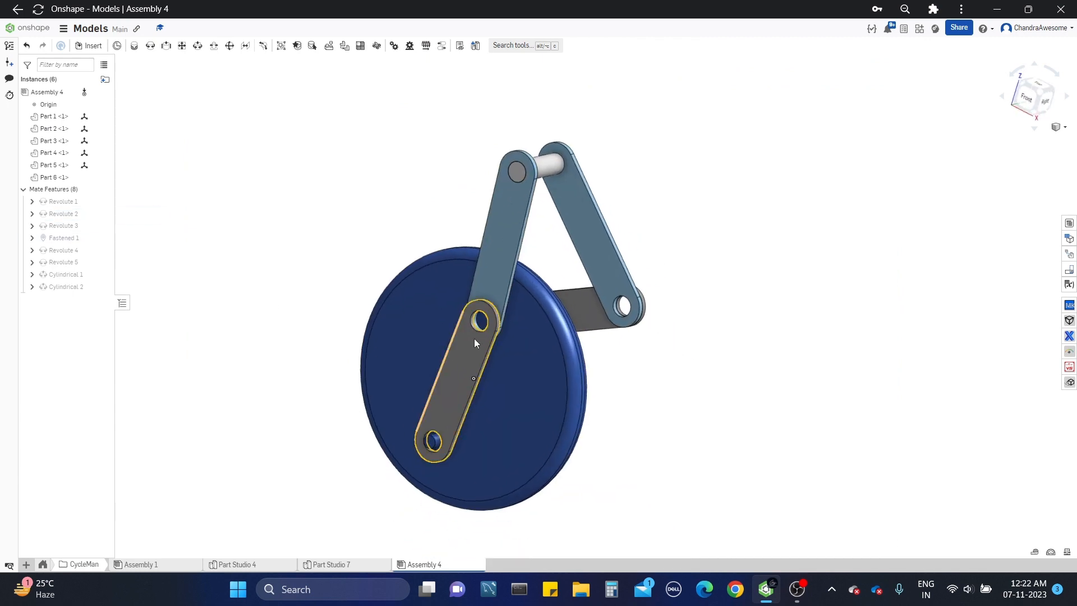
pyautogui.moveTo(475, 344); pyautogui.dragTo(618, 395, button='right')
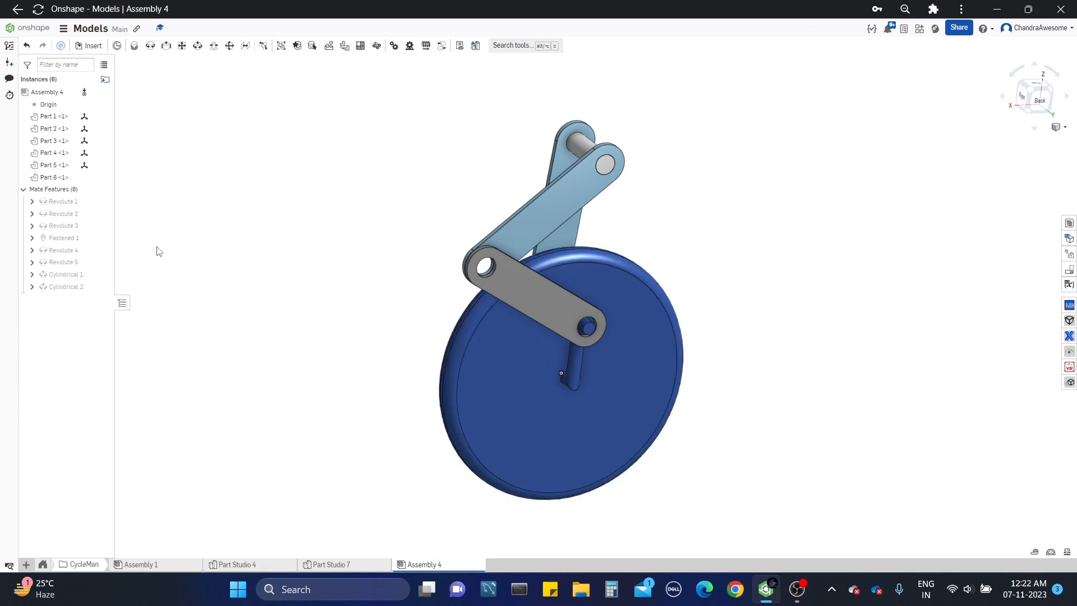
pyautogui.rightClick(67, 208)
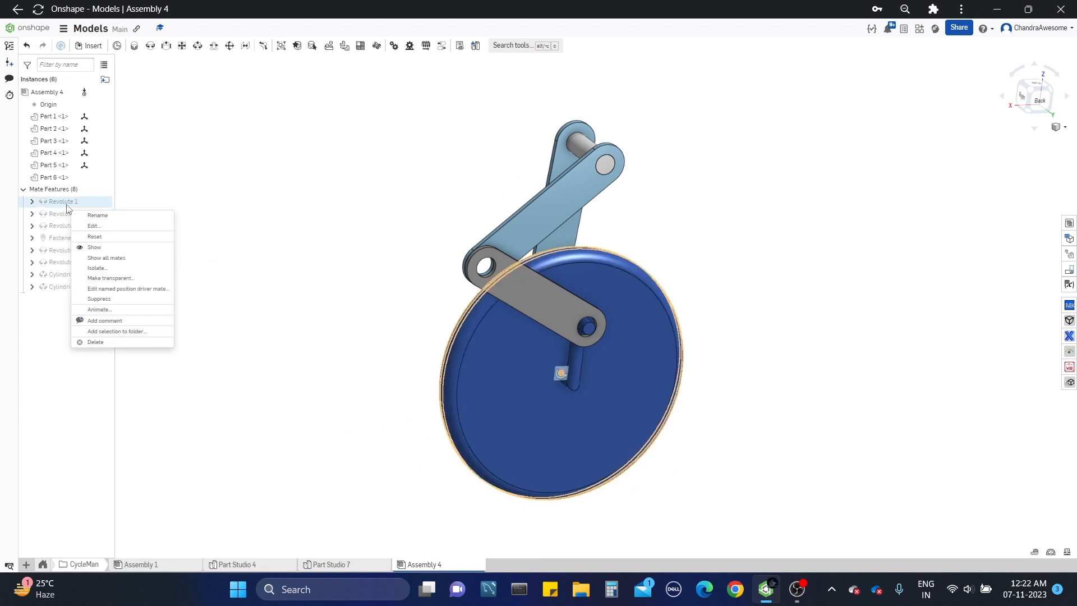
pyautogui.click(99, 310)
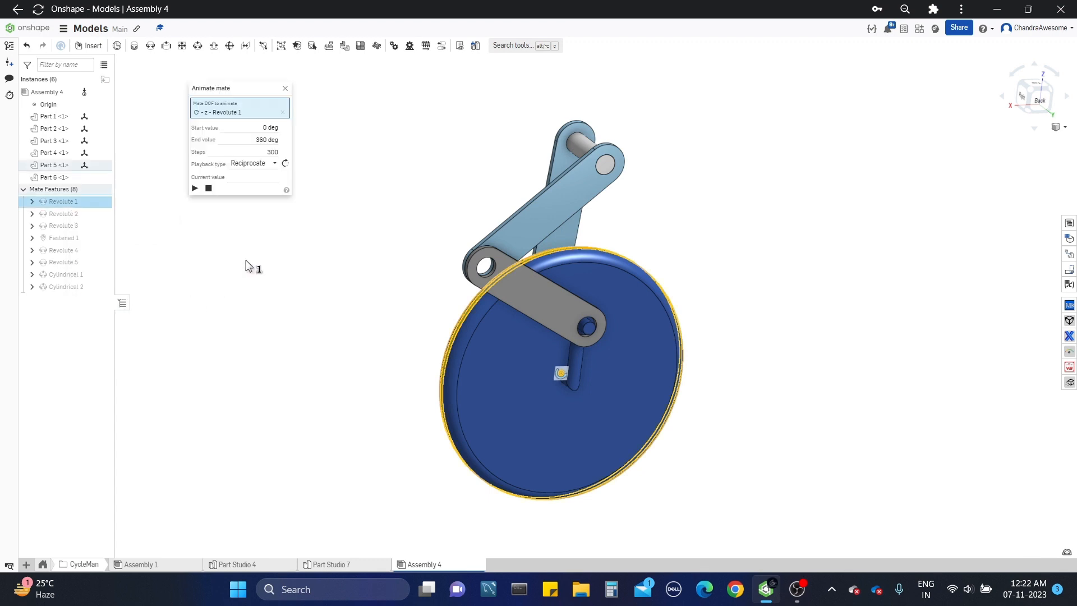
pyautogui.click(194, 189)
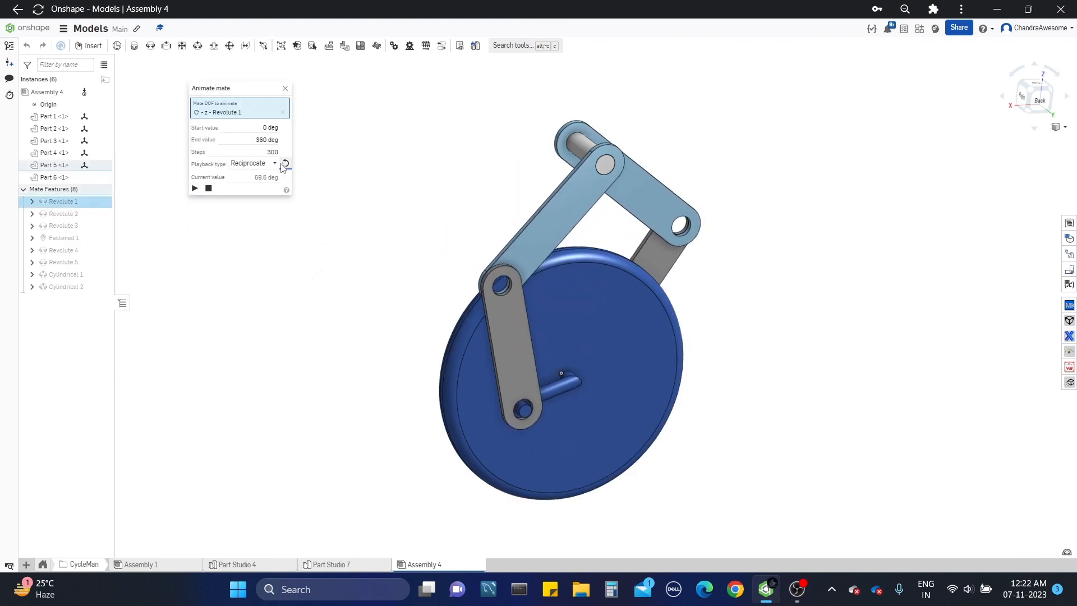
# Step: Set the Revolute 1 animation's playback type to Loop, play it, view the pedalling motion from the front and close the animation
pyautogui.click(252, 163)
pyautogui.click(251, 207)
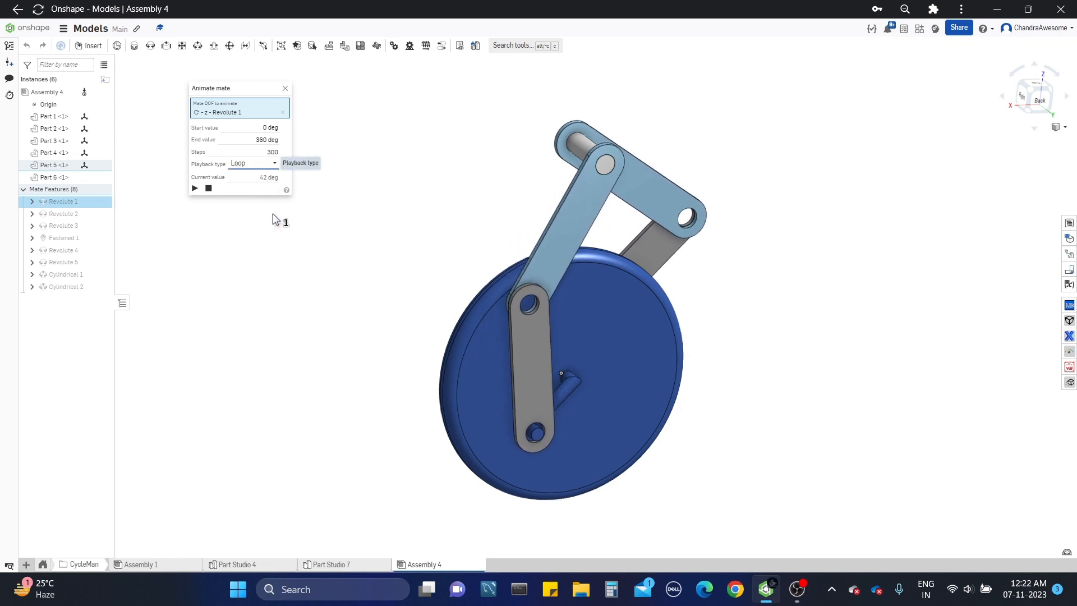
pyautogui.click(196, 188)
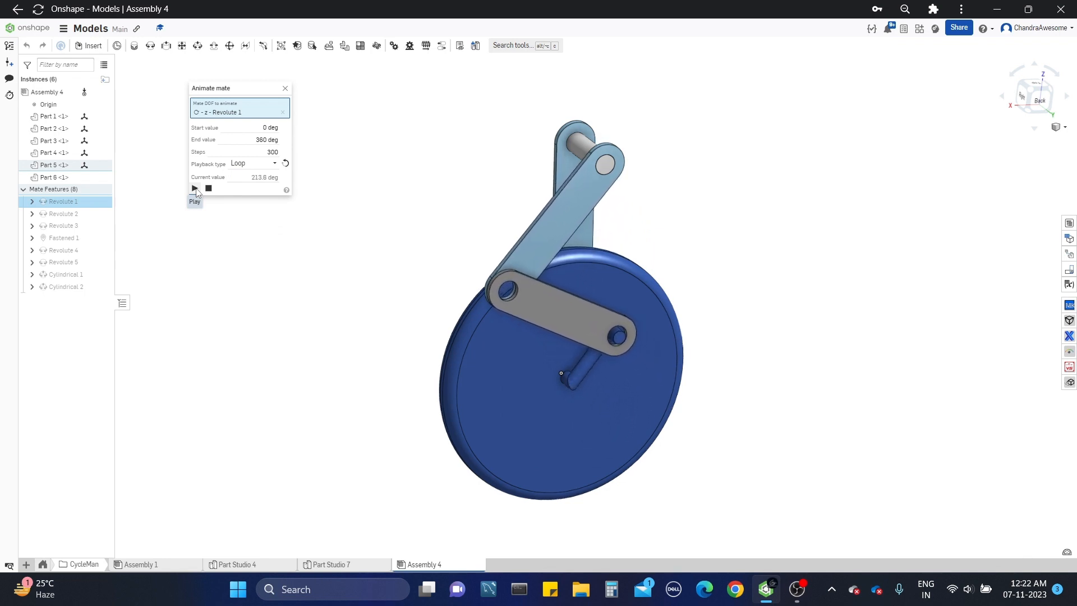
pyautogui.moveTo(532, 269); pyautogui.dragTo(698, 293, button='right')
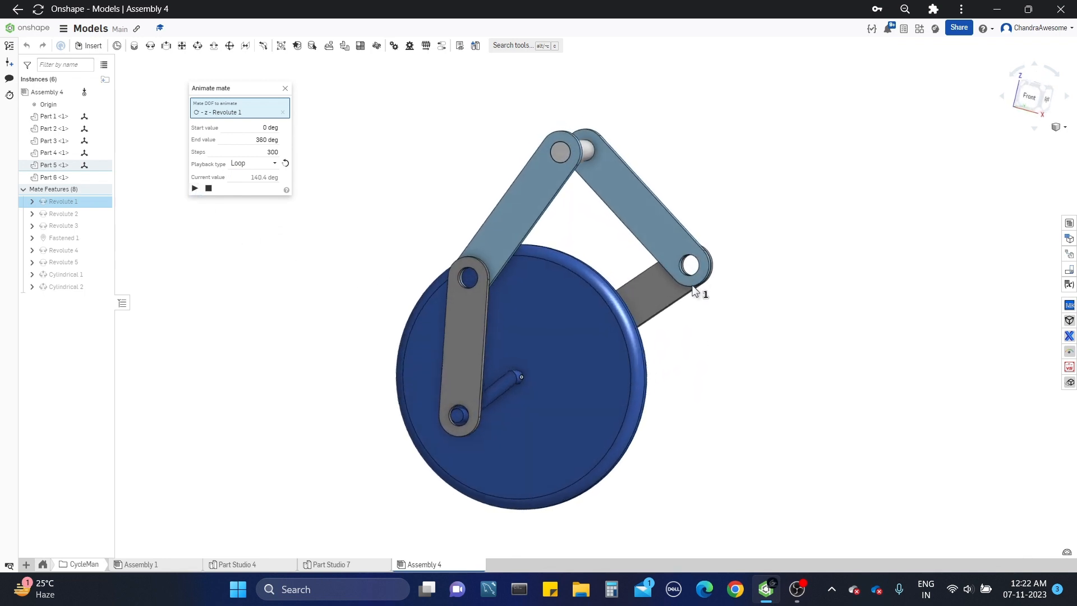
pyautogui.click(285, 88)
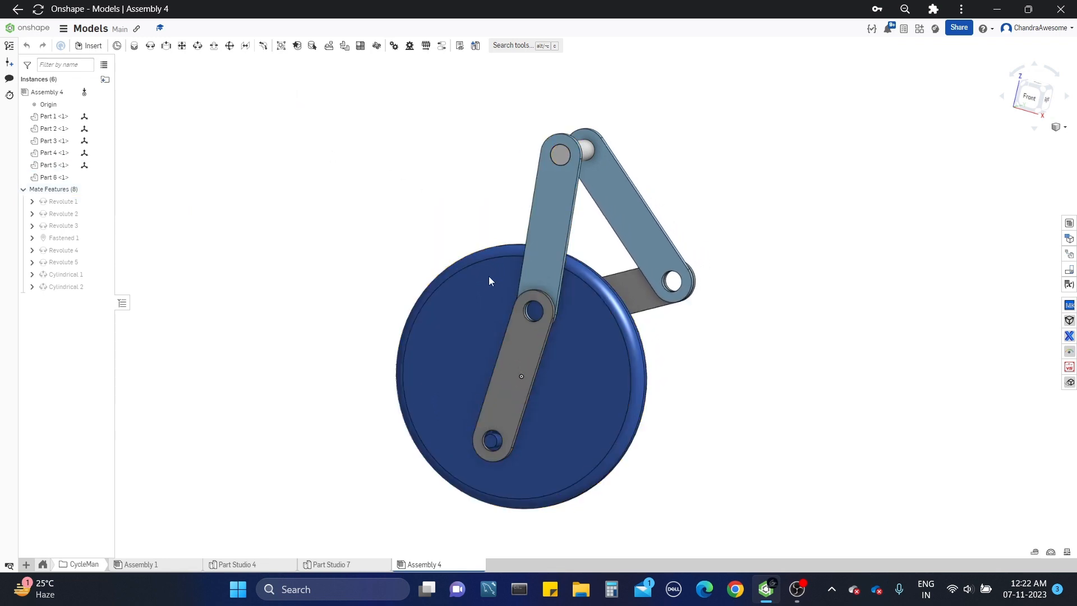
# Step: Move the leg links of Assembly 4 by hand around the wheel to check how the linkage moves
pyautogui.moveTo(489, 276); pyautogui.dragTo(465, 264)
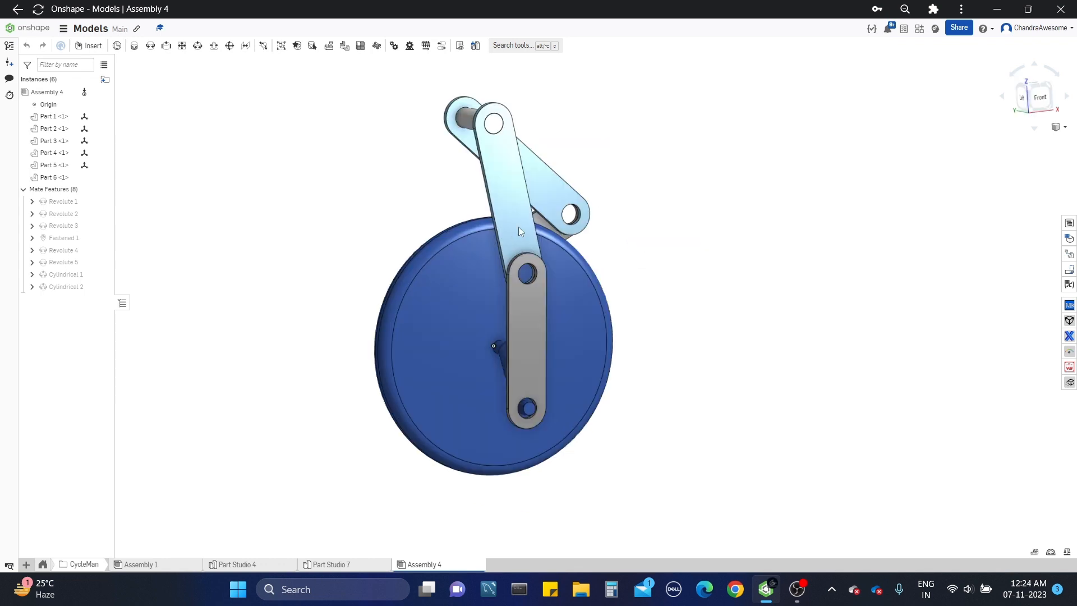
pyautogui.moveTo(518, 227); pyautogui.dragTo(425, 238)
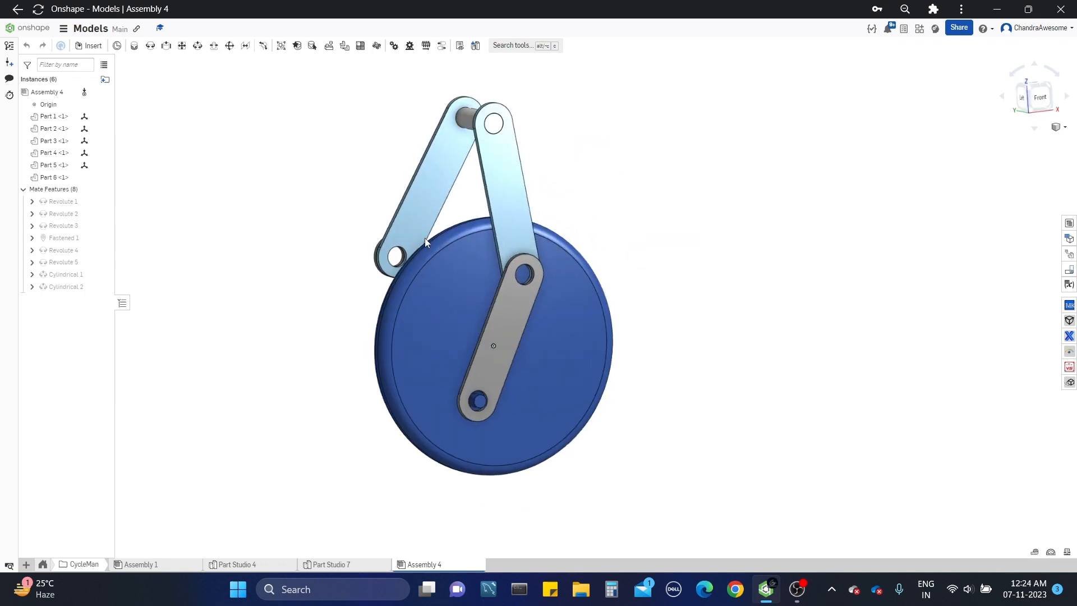
pyautogui.moveTo(620, 265); pyautogui.dragTo(538, 247, button='right')
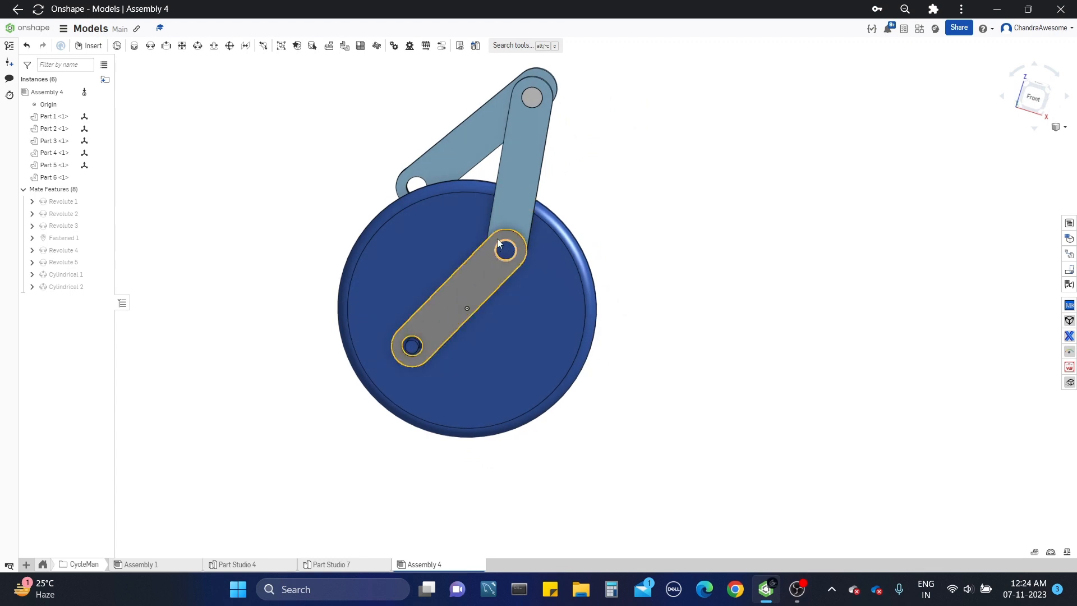
pyautogui.moveTo(475, 224); pyautogui.dragTo(467, 219)
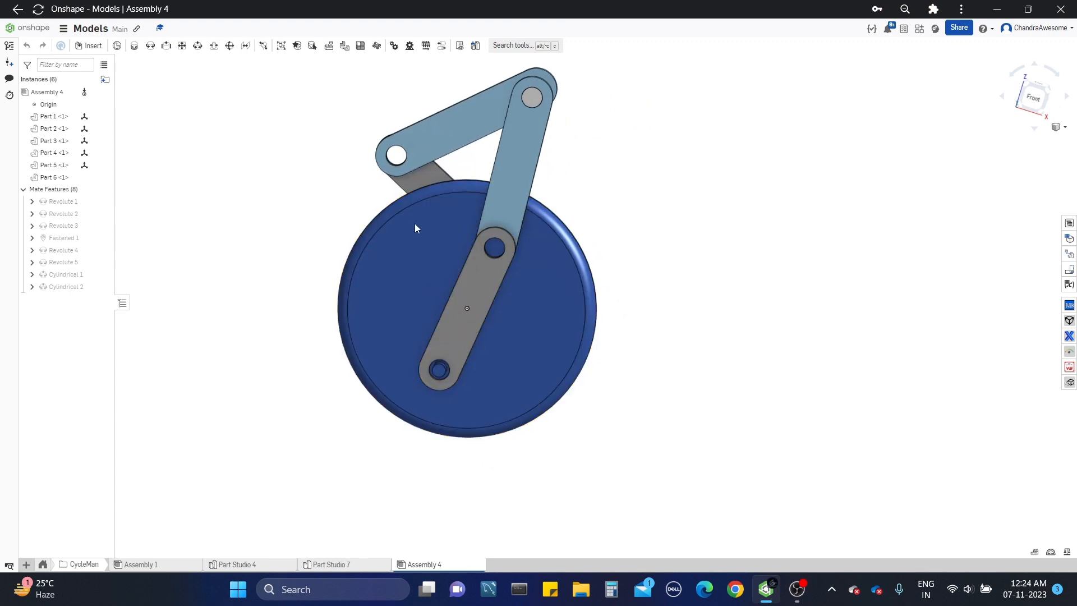
pyautogui.moveTo(415, 223)
pyautogui.mouseDown()
pyautogui.moveTo(380, 216)
pyautogui.moveTo(407, 224)
pyautogui.mouseUp()
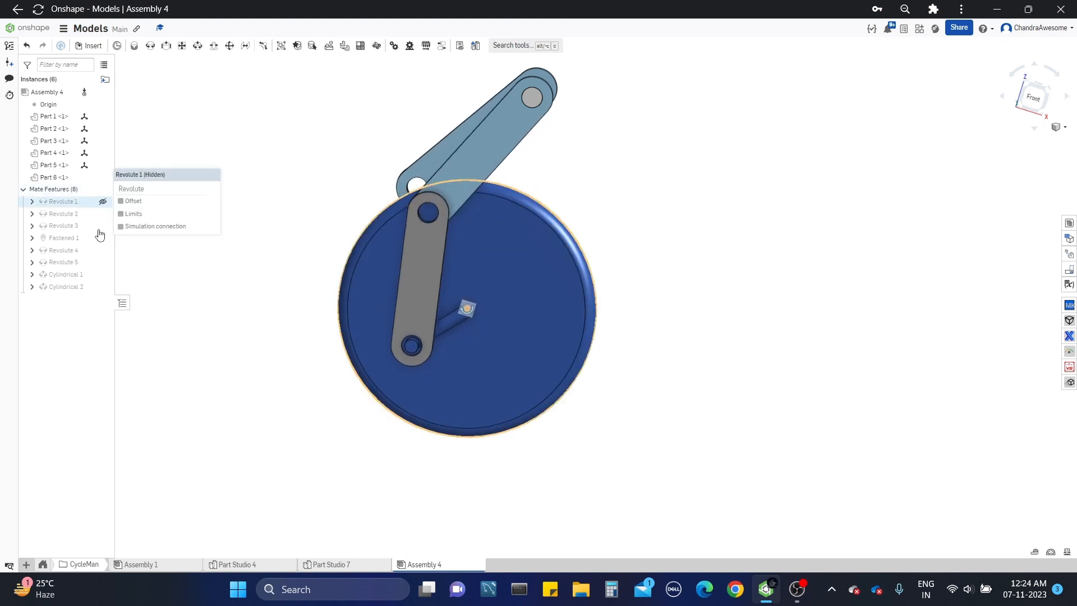
# Step: Animate the Revolute 1 mate from 0 to 360 degrees with Reciprocate playback and inspect the pedalling motion from an angled side view
pyautogui.rightClick(80, 202)
pyautogui.click(133, 307)
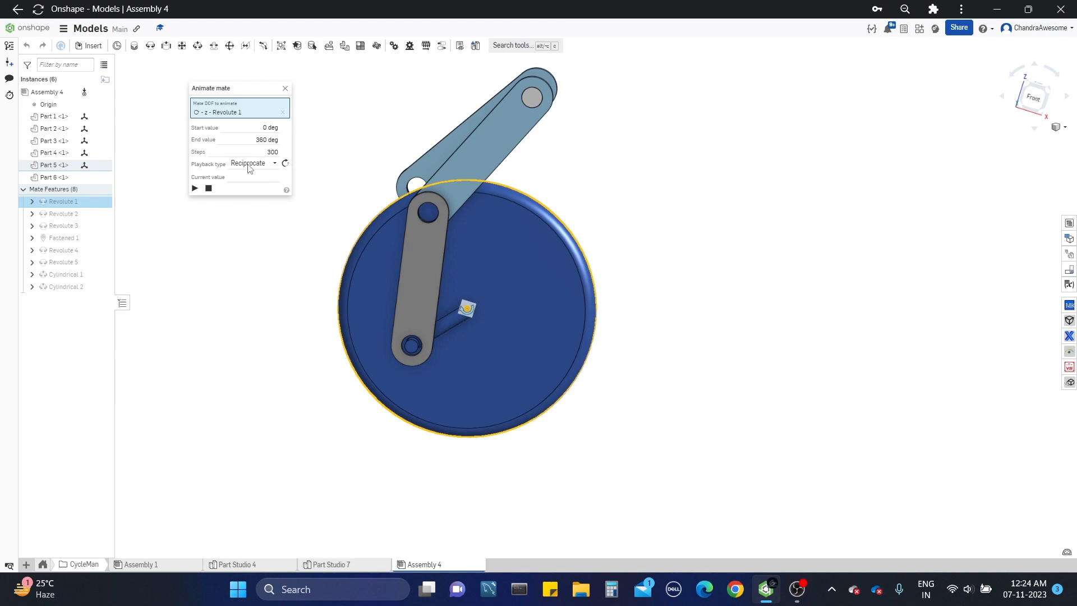
pyautogui.click(195, 189)
pyautogui.moveTo(669, 303); pyautogui.dragTo(722, 361, button='right')
pyautogui.moveTo(674, 298); pyautogui.dragTo(842, 322, button='middle')
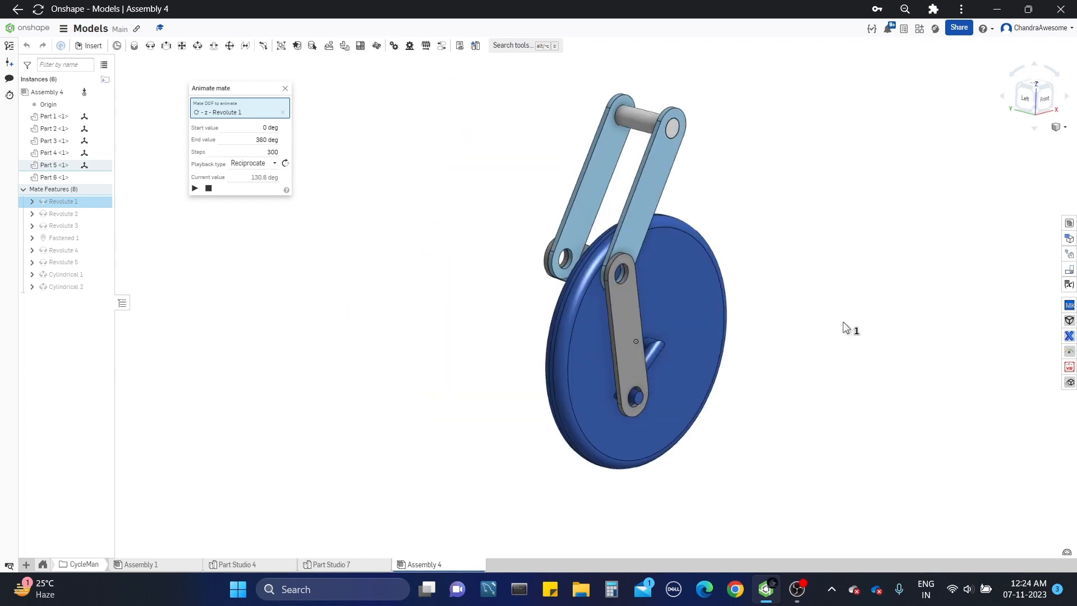
pyautogui.scroll(2, 842, 348)
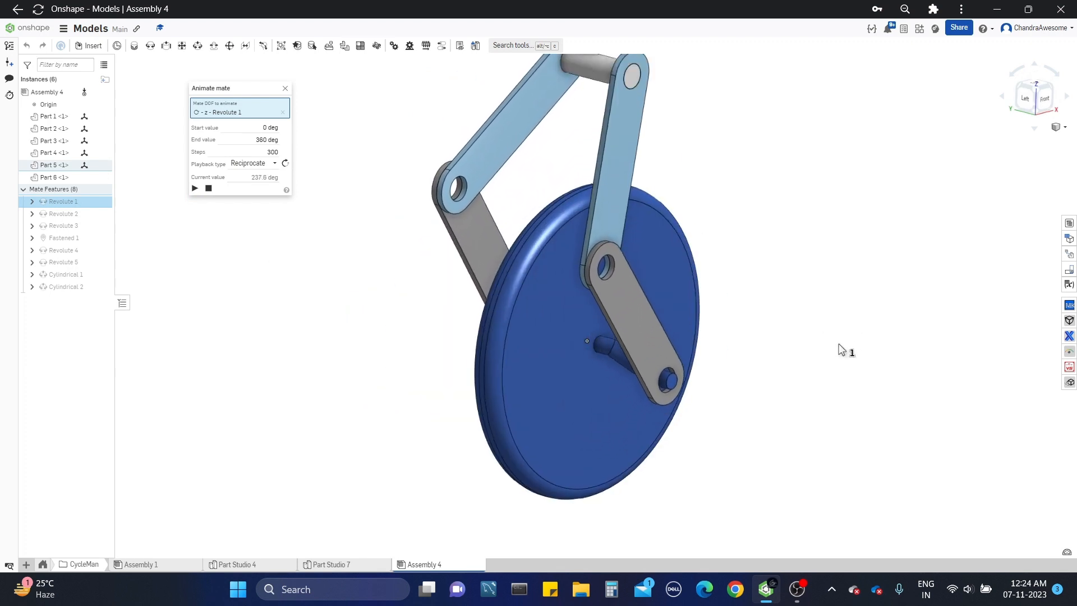
pyautogui.scroll(-2, 831, 340)
pyautogui.scroll(-1, 813, 334)
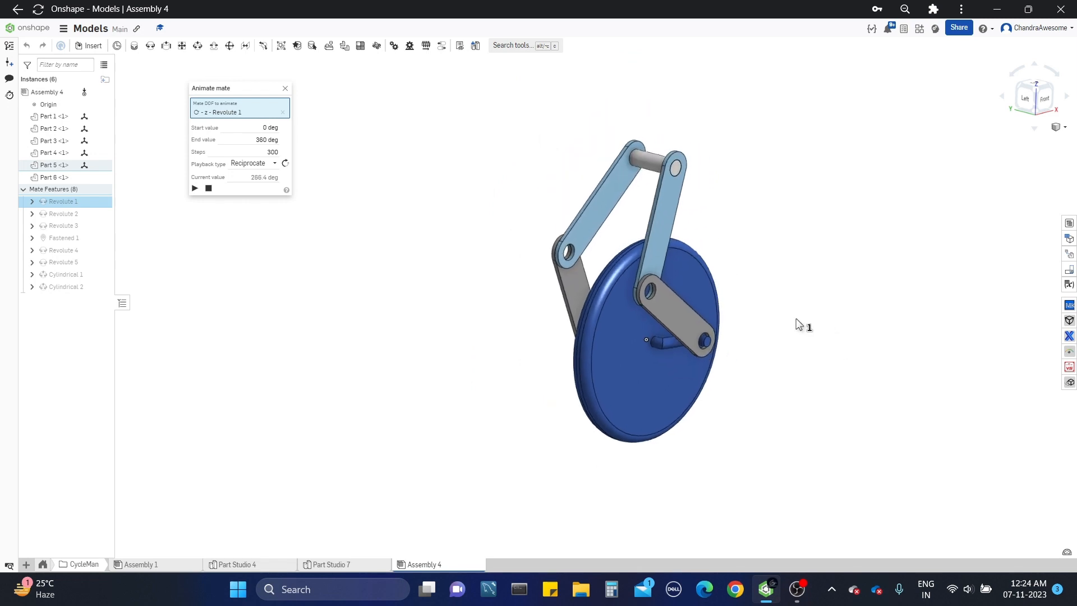
# Step: Set the Revolute 1 animation's playback type to Loop and its steps to 100, and play it
pyautogui.click(270, 163)
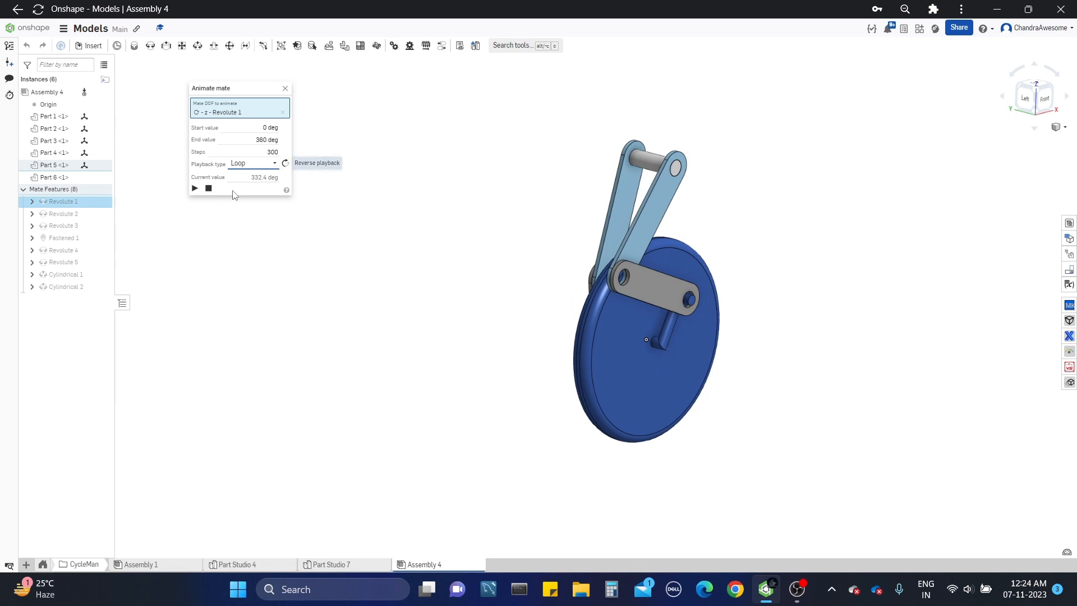
pyautogui.click(196, 189)
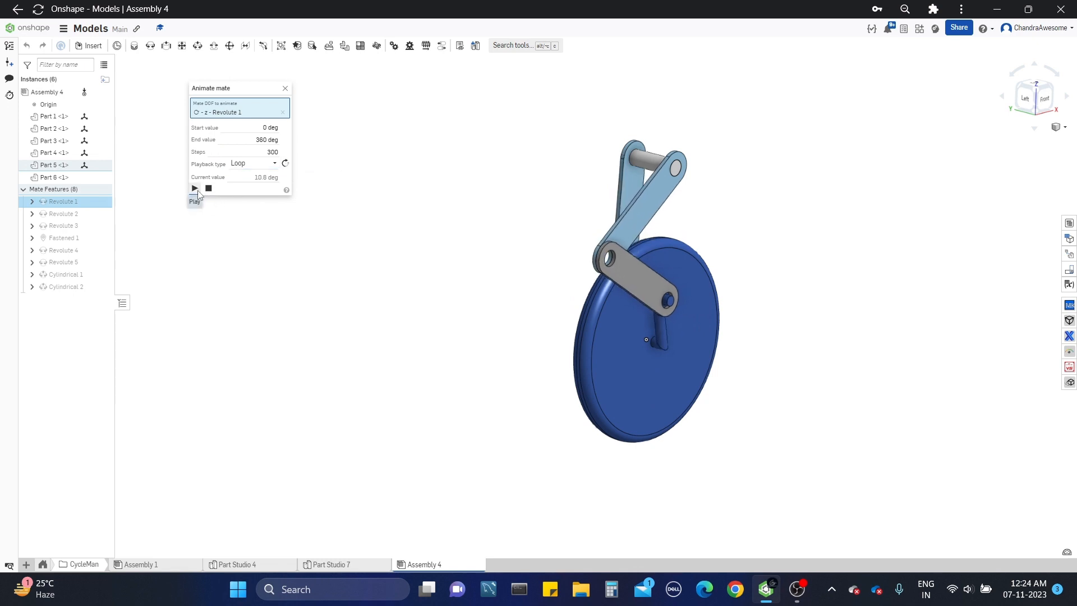
pyautogui.doubleClick(262, 154)
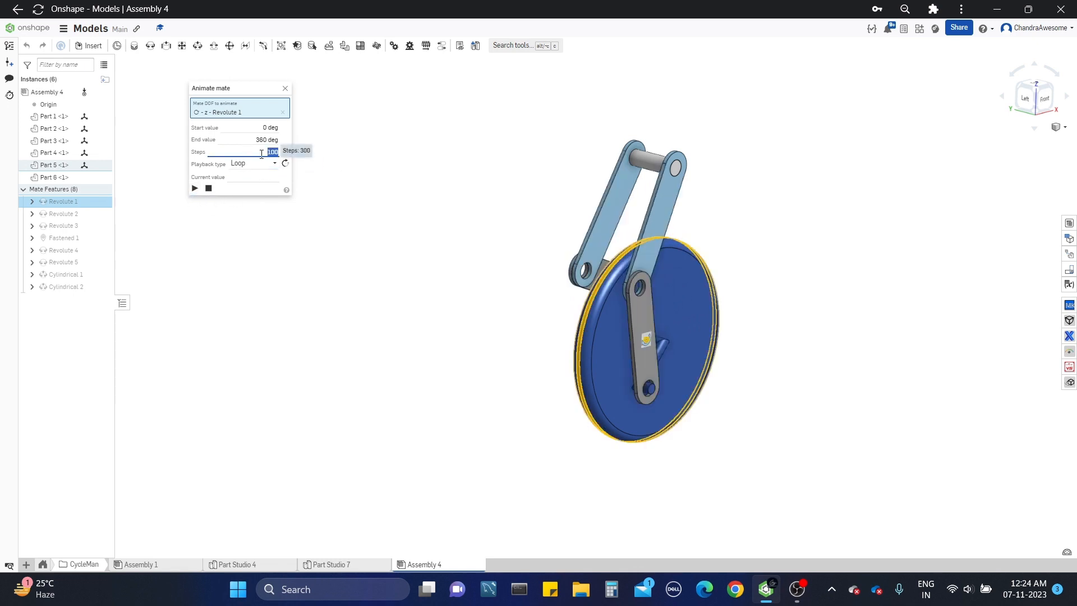
pyautogui.click(195, 188)
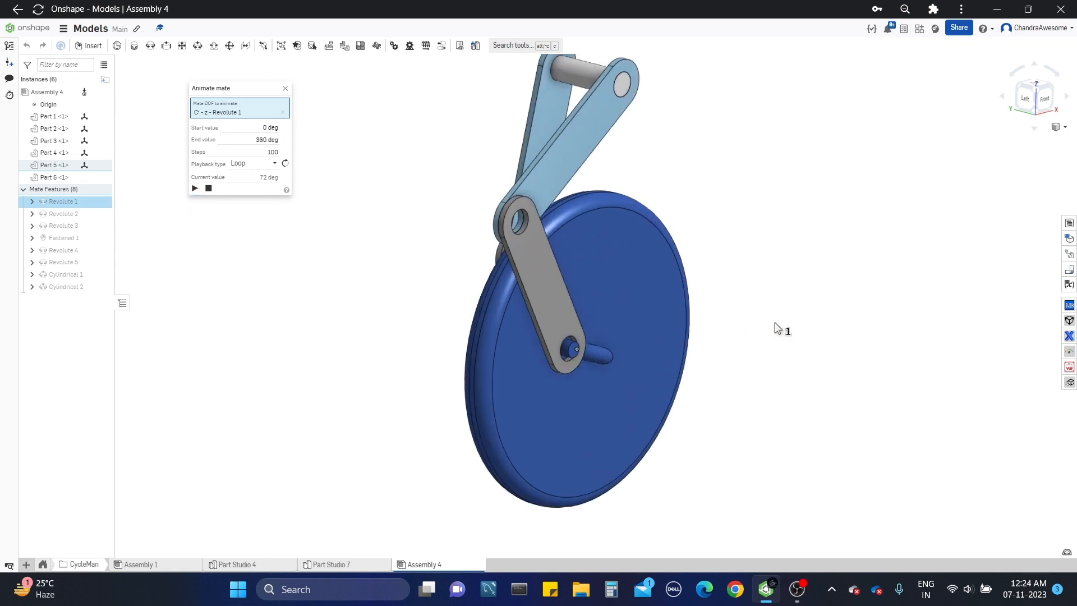
# Step: Examine the looping leg and wheel motion from the side and edge-on, and close the mate animation
pyautogui.moveTo(815, 327); pyautogui.dragTo(777, 322, button='right')
pyautogui.scroll(-4, 785, 319)
pyautogui.moveTo(784, 319); pyautogui.dragTo(621, 337, button='middle')
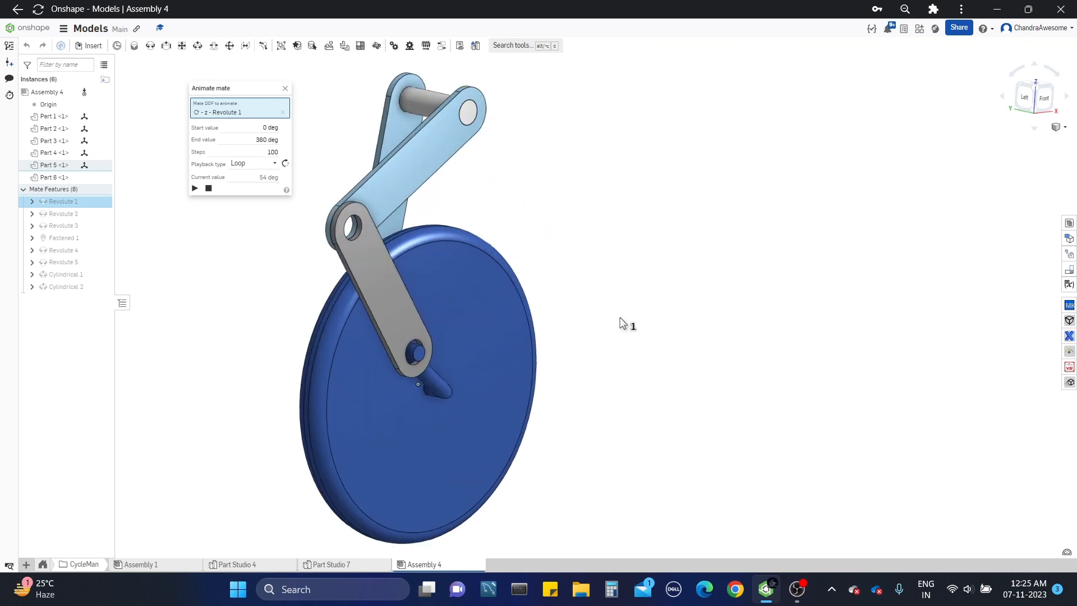
pyautogui.moveTo(622, 326); pyautogui.dragTo(803, 306, button='right')
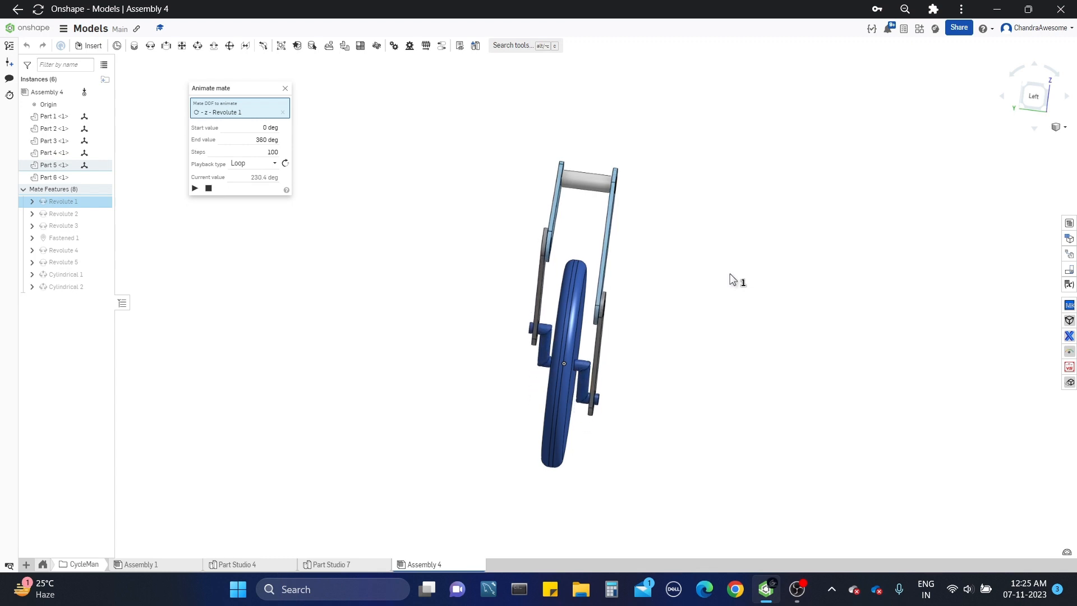
pyautogui.moveTo(730, 274); pyautogui.dragTo(551, 300, button='right')
pyautogui.scroll(2, 699, 279)
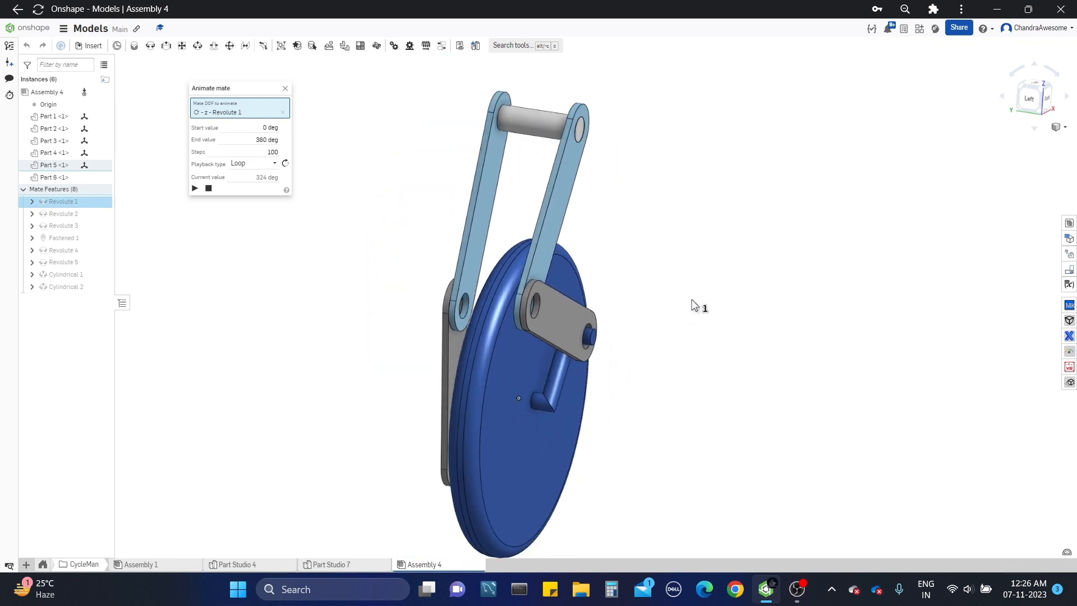
pyautogui.click(286, 89)
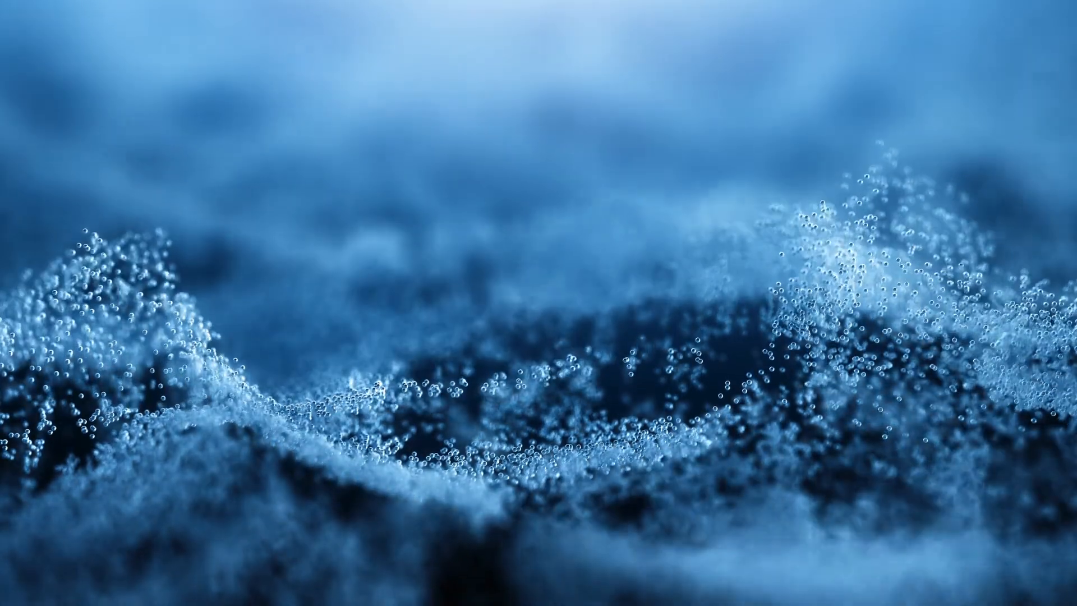